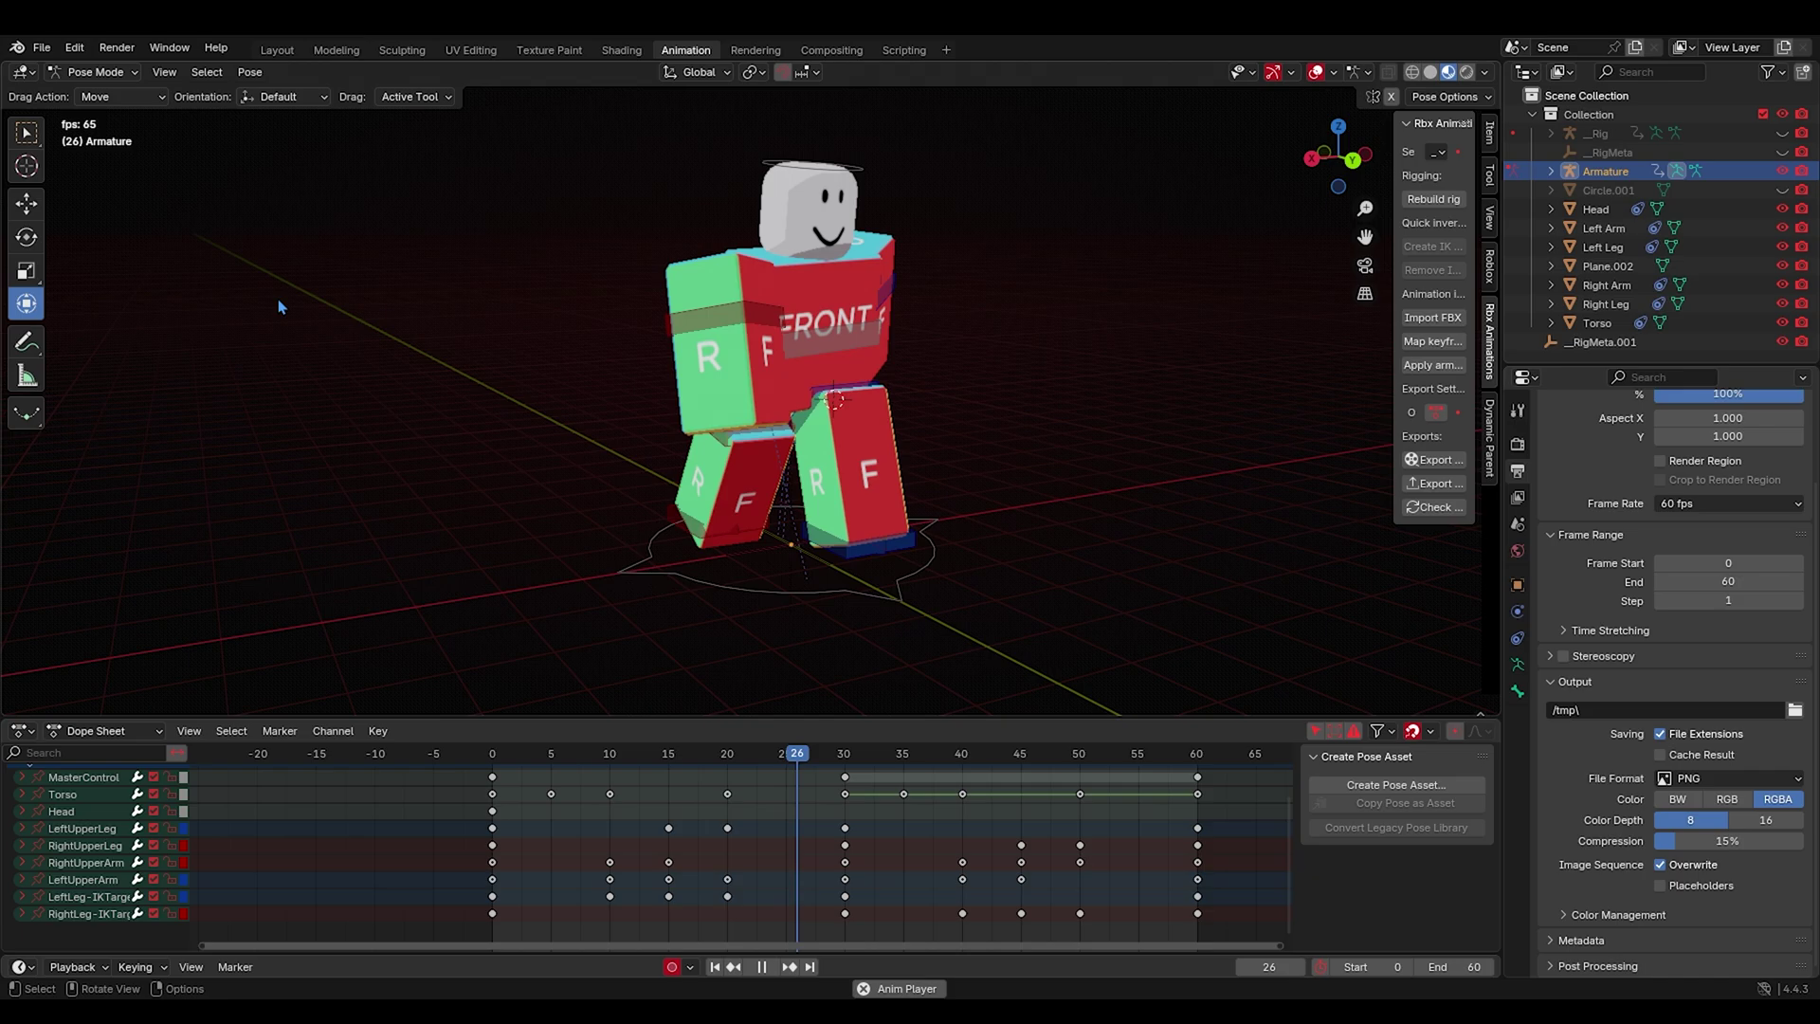
# Stop the walk animation playback and save r6 walk preset.blend.
pyautogui.press('space')
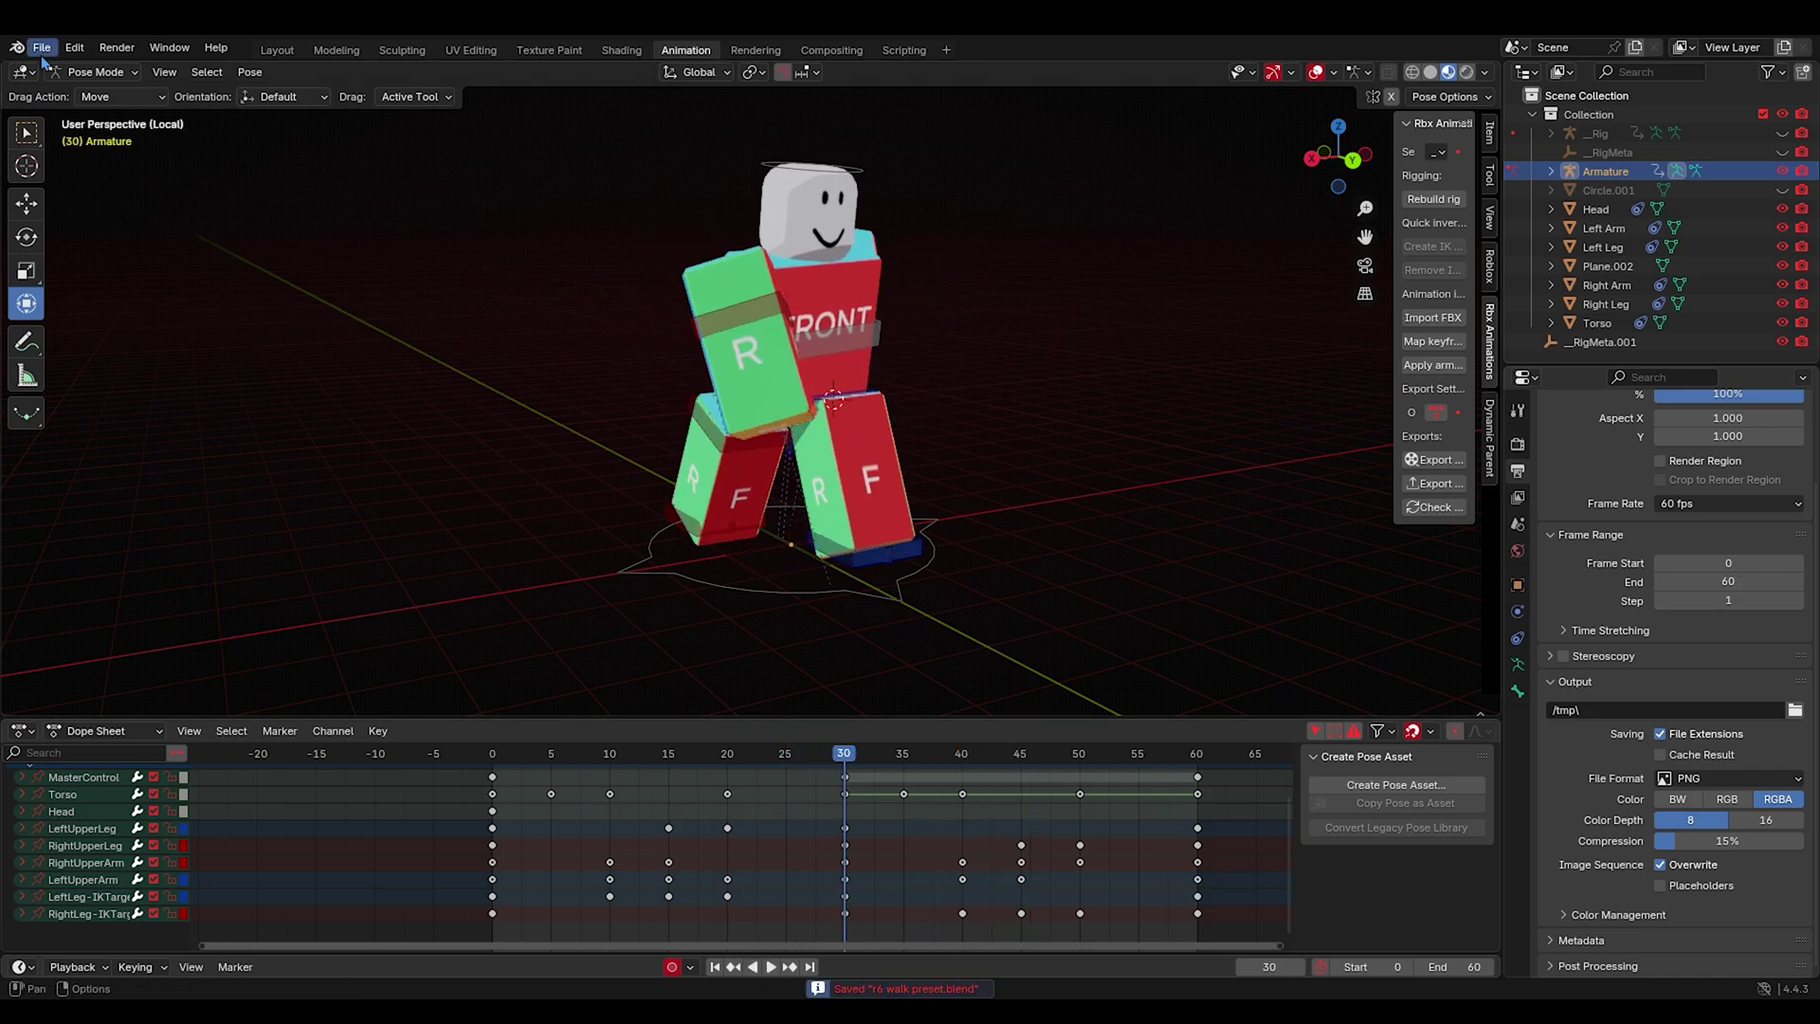
pyautogui.click(42, 50)
pyautogui.moveTo(118, 112)
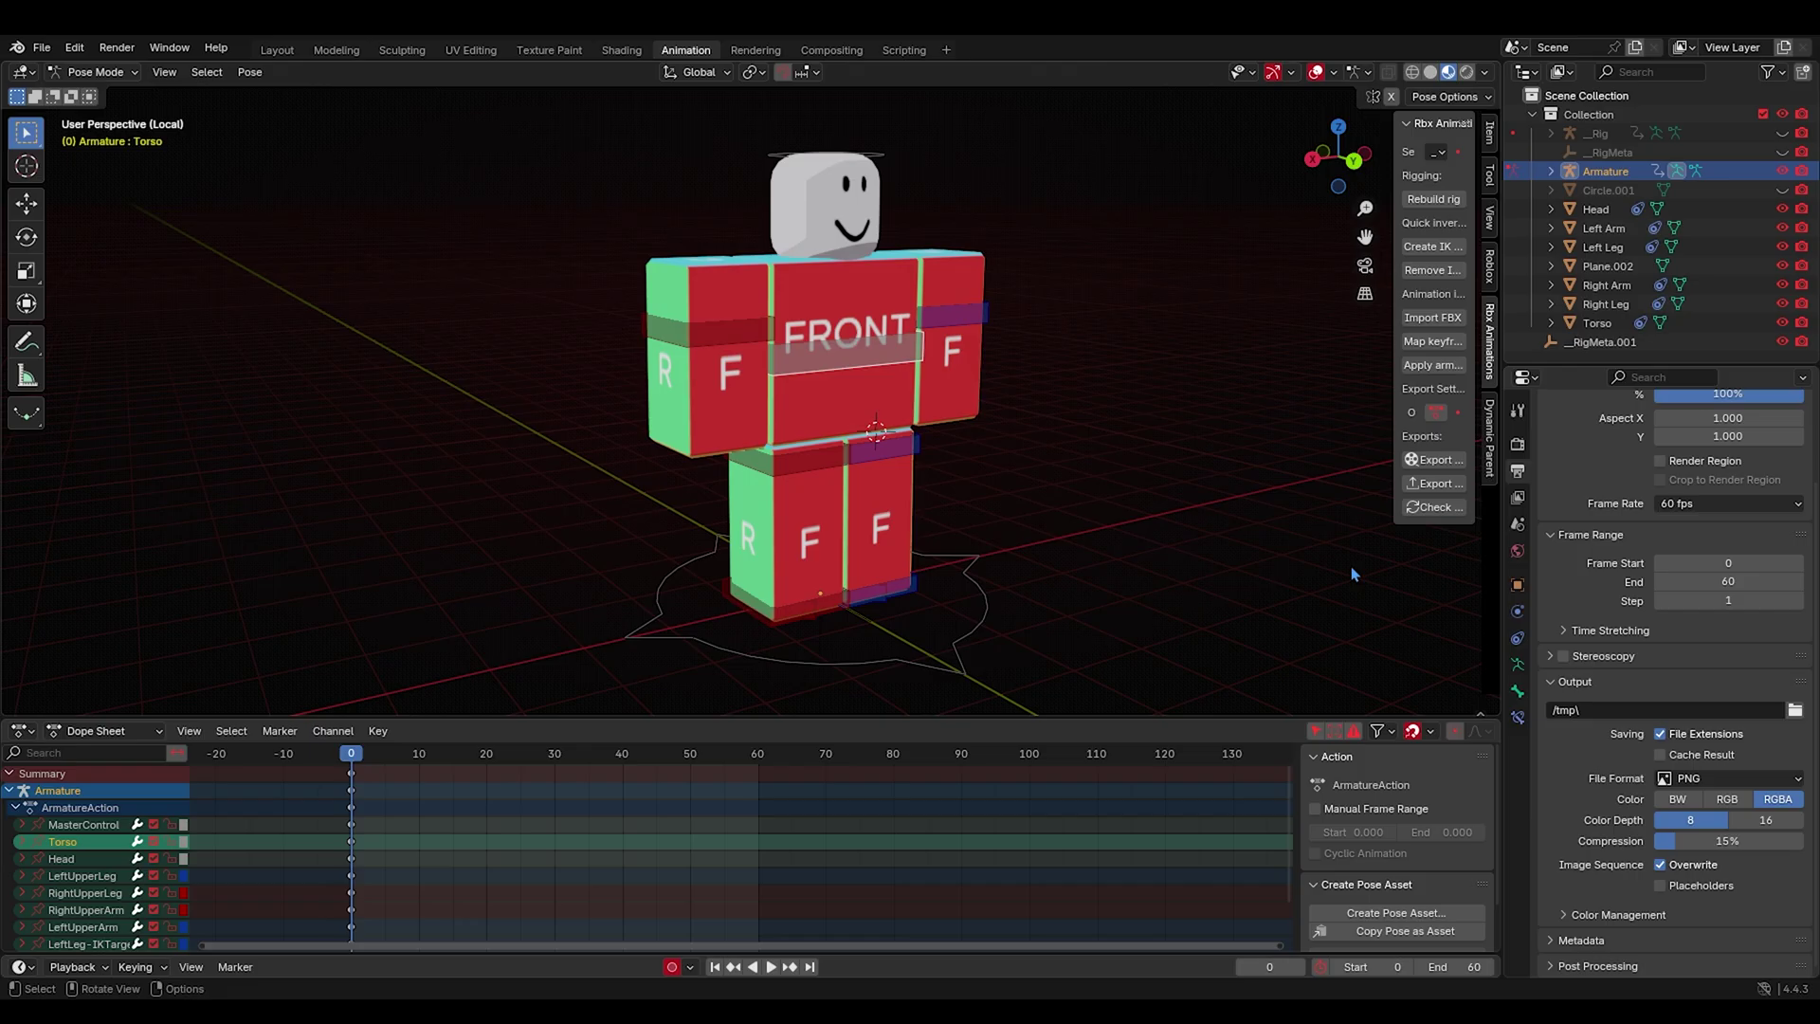
# Twist the Torso bone at frame 0, viewed from above, so the left shoulder comes slightly forward.
pyautogui.keyDown('ctrl'); pyautogui.moveTo(732, 827); pyautogui.dragTo(779, 784, button='middle'); pyautogui.keyUp('ctrl')
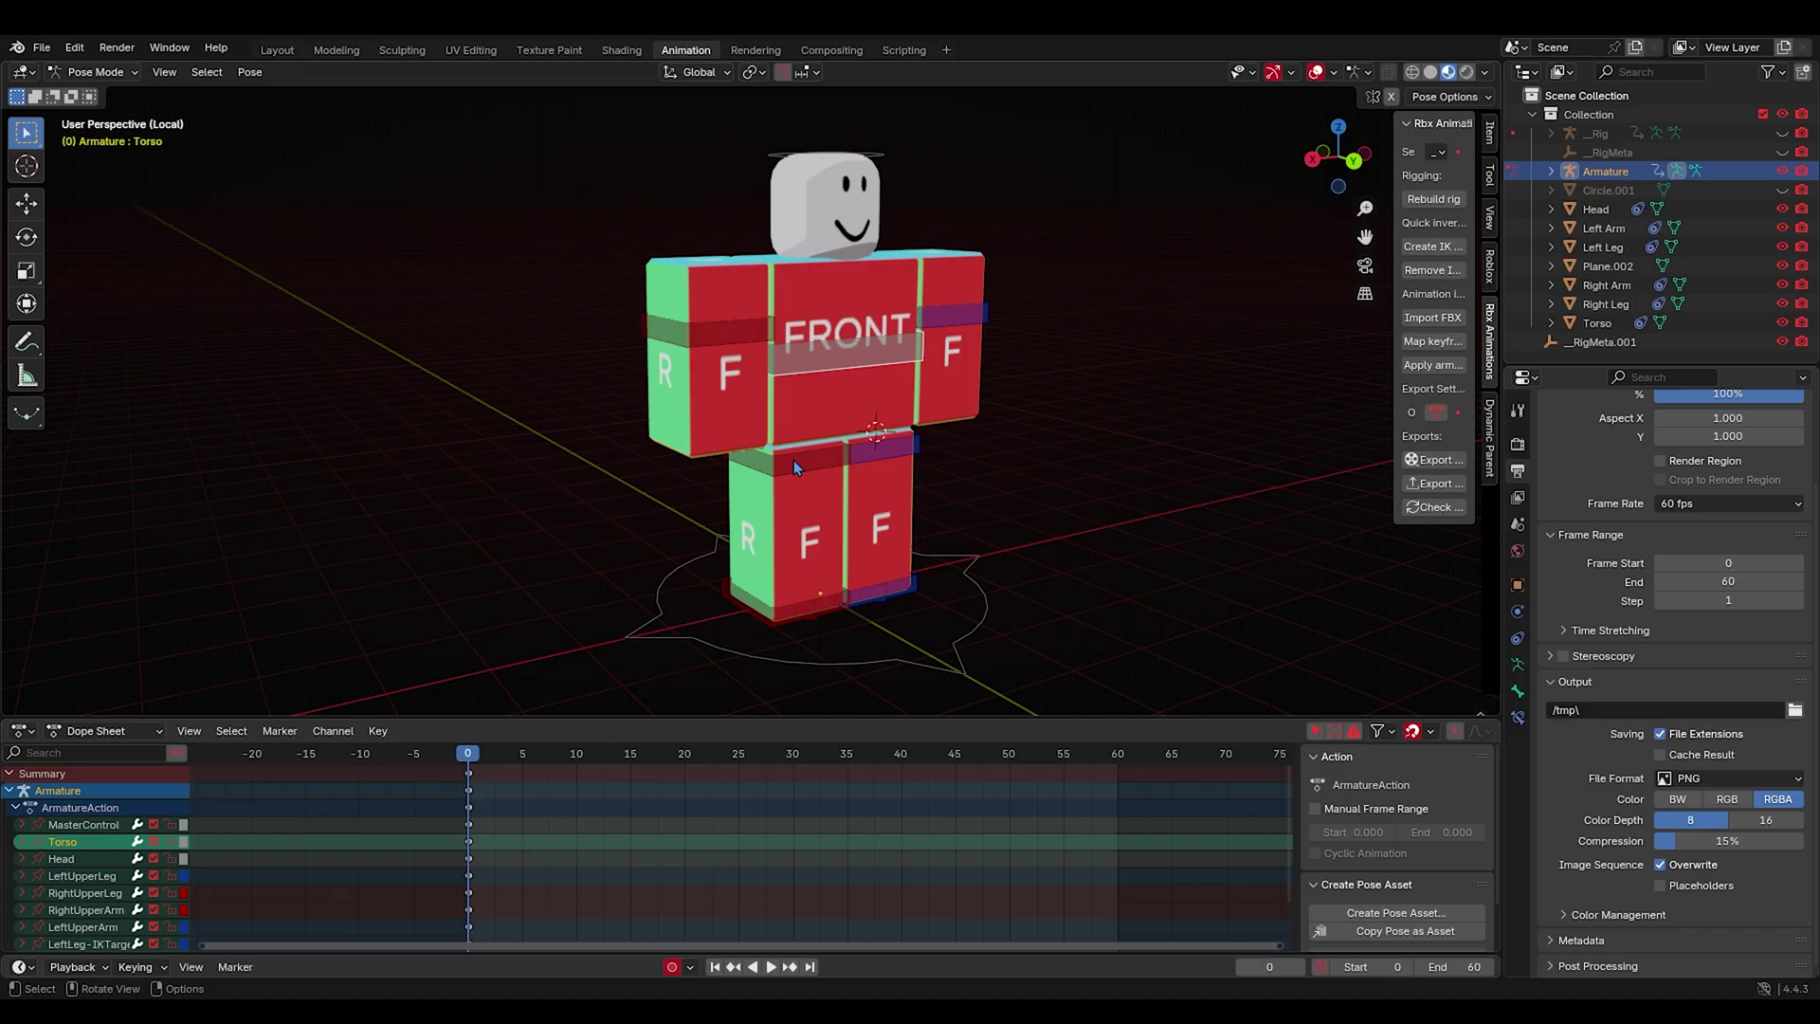
pyautogui.moveTo(621, 422); pyautogui.dragTo(957, 432, button='middle')
pyautogui.click(26, 238)
pyautogui.moveTo(844, 408); pyautogui.dragTo(875, 437)
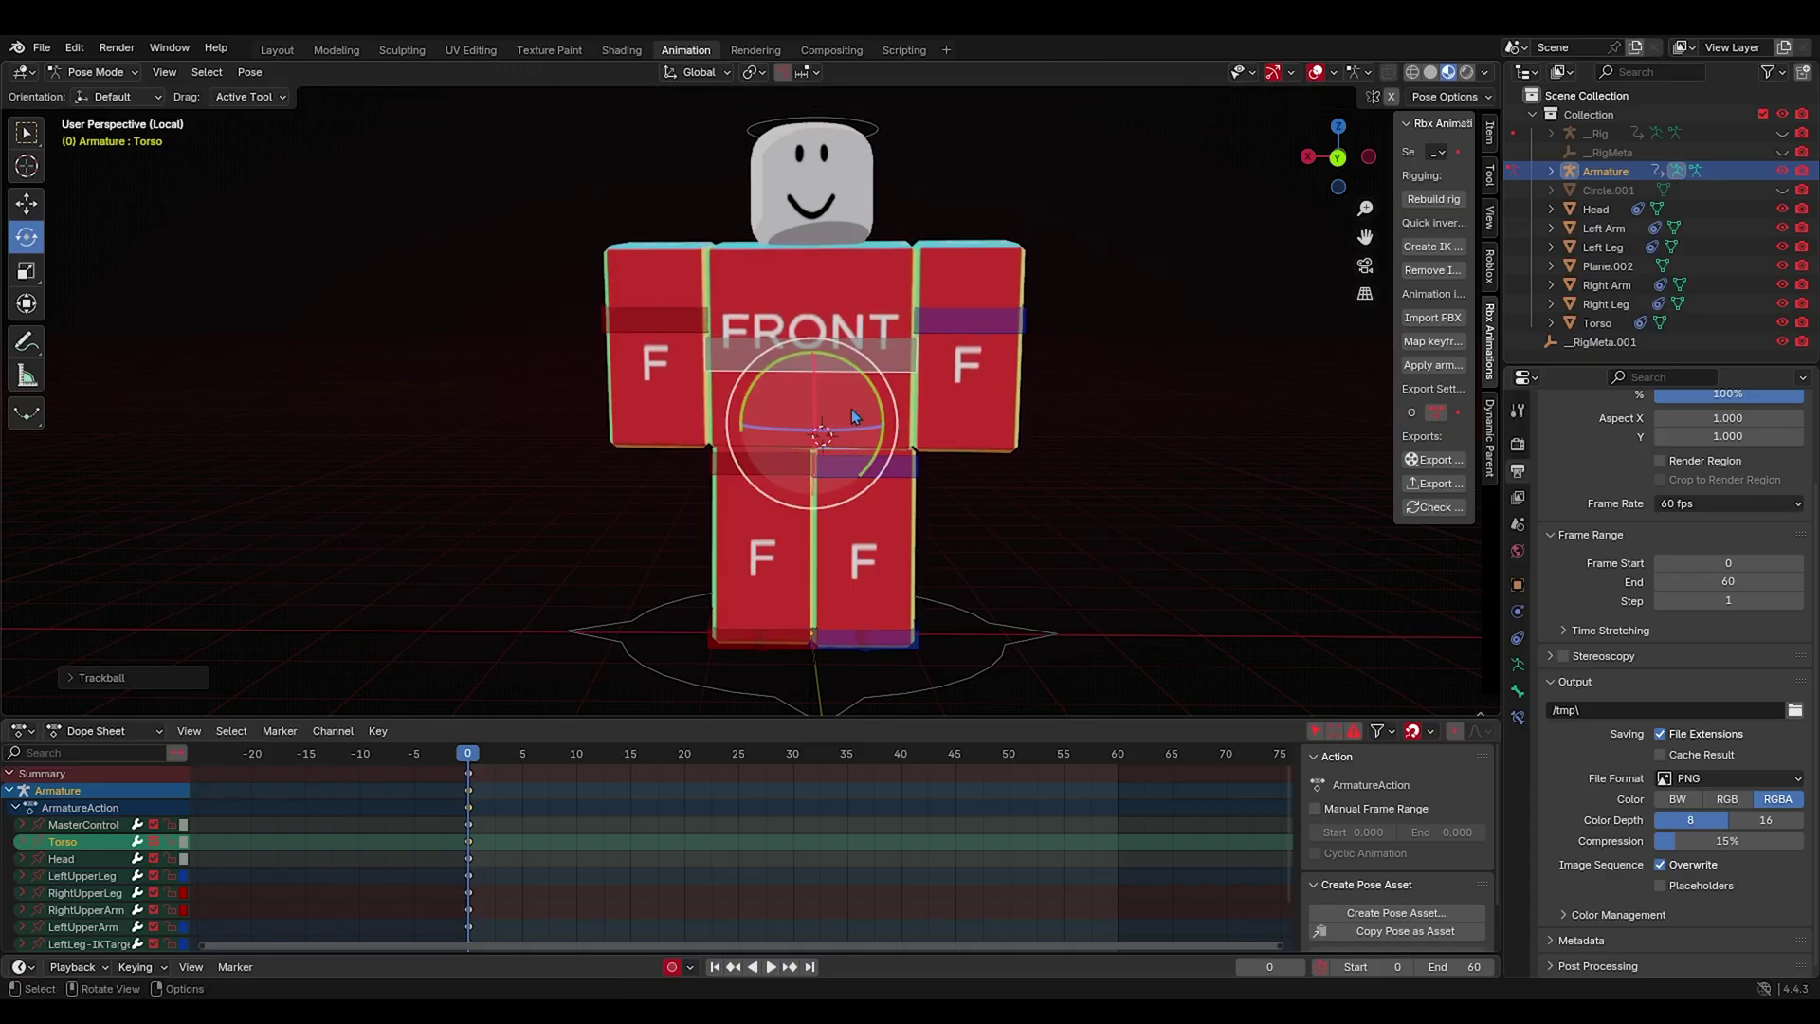
pyautogui.click(1340, 130)
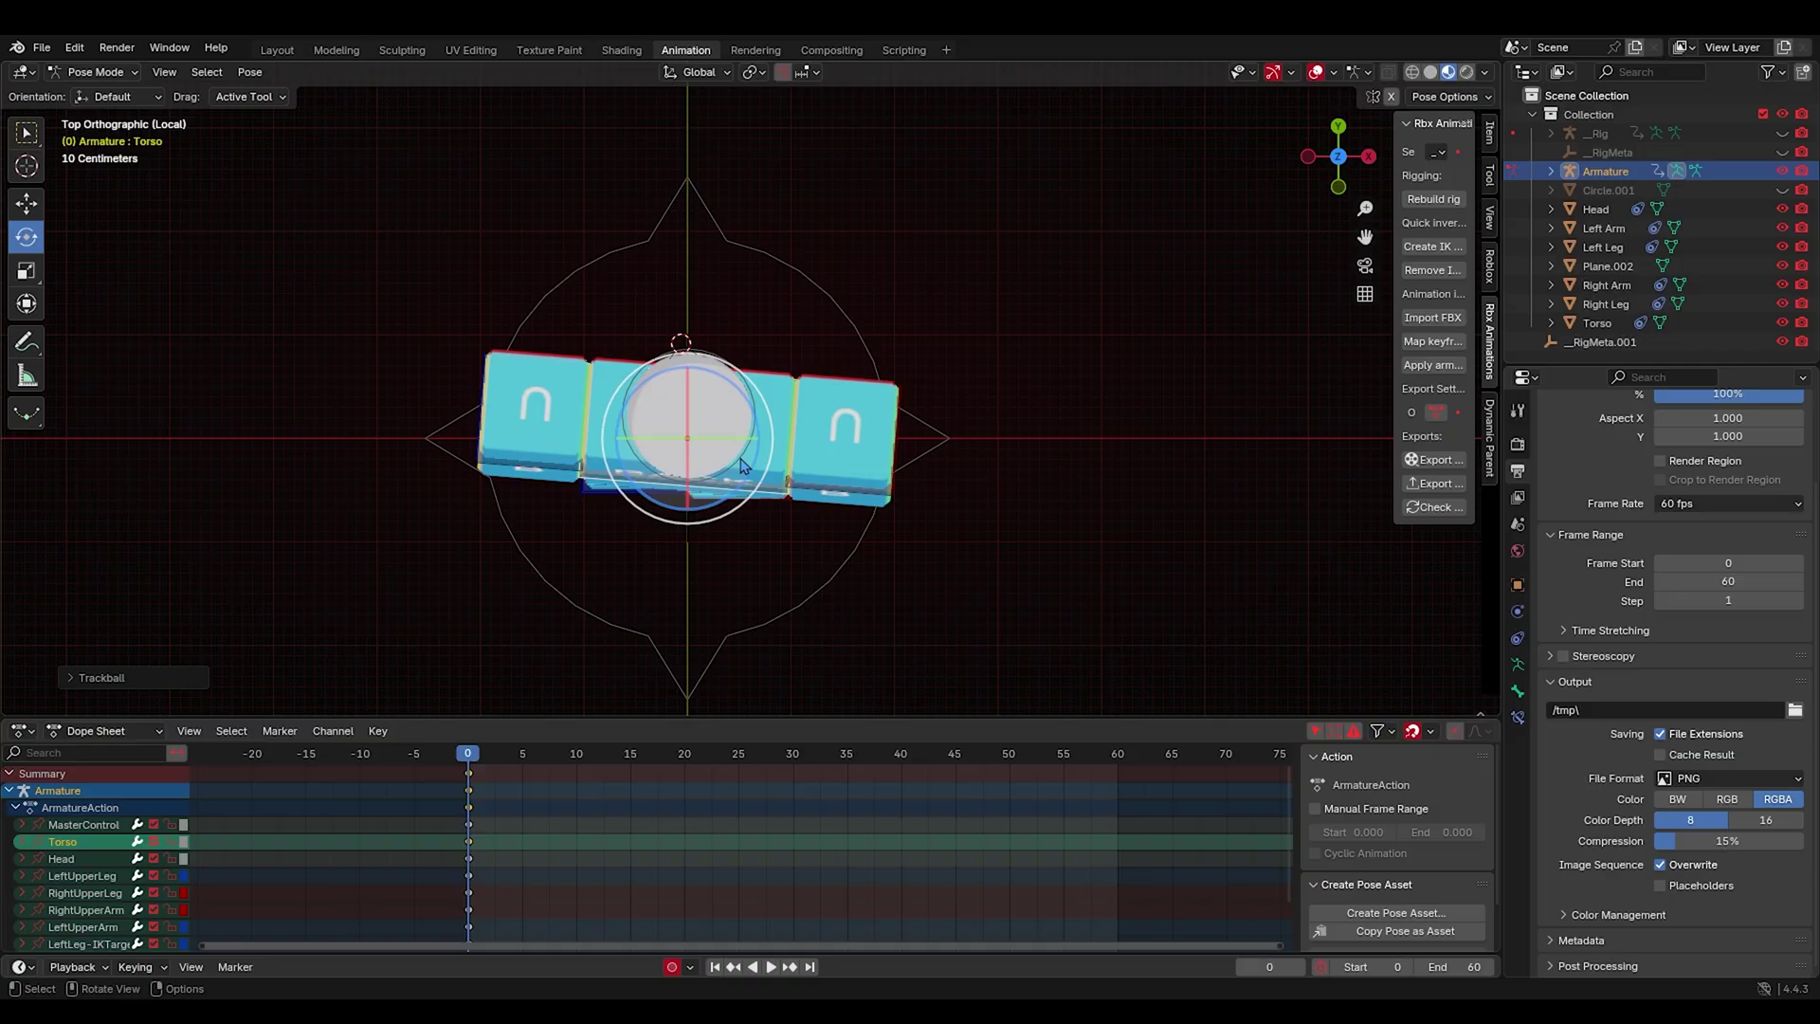
pyautogui.moveTo(744, 465); pyautogui.dragTo(882, 409, button='middle')
pyautogui.press('r')
pyautogui.click(910, 367)
pyautogui.click(1338, 127)
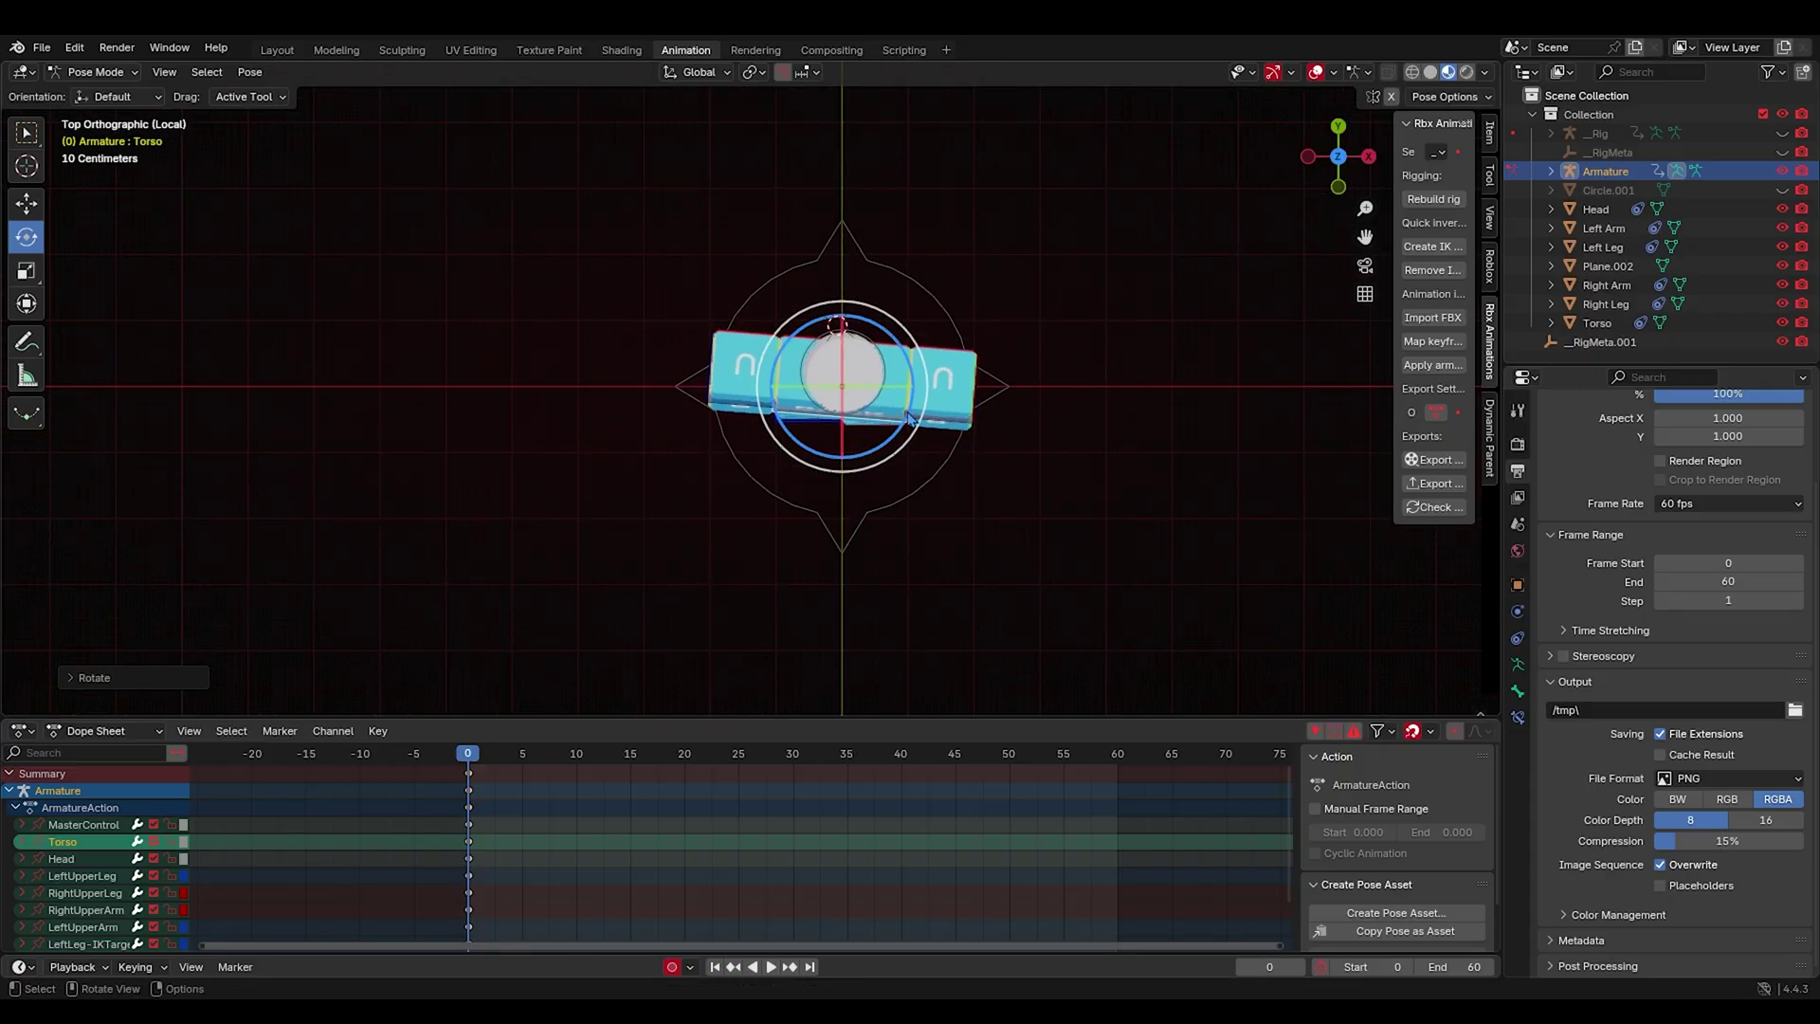
pyautogui.moveTo(887, 446); pyautogui.dragTo(874, 440)
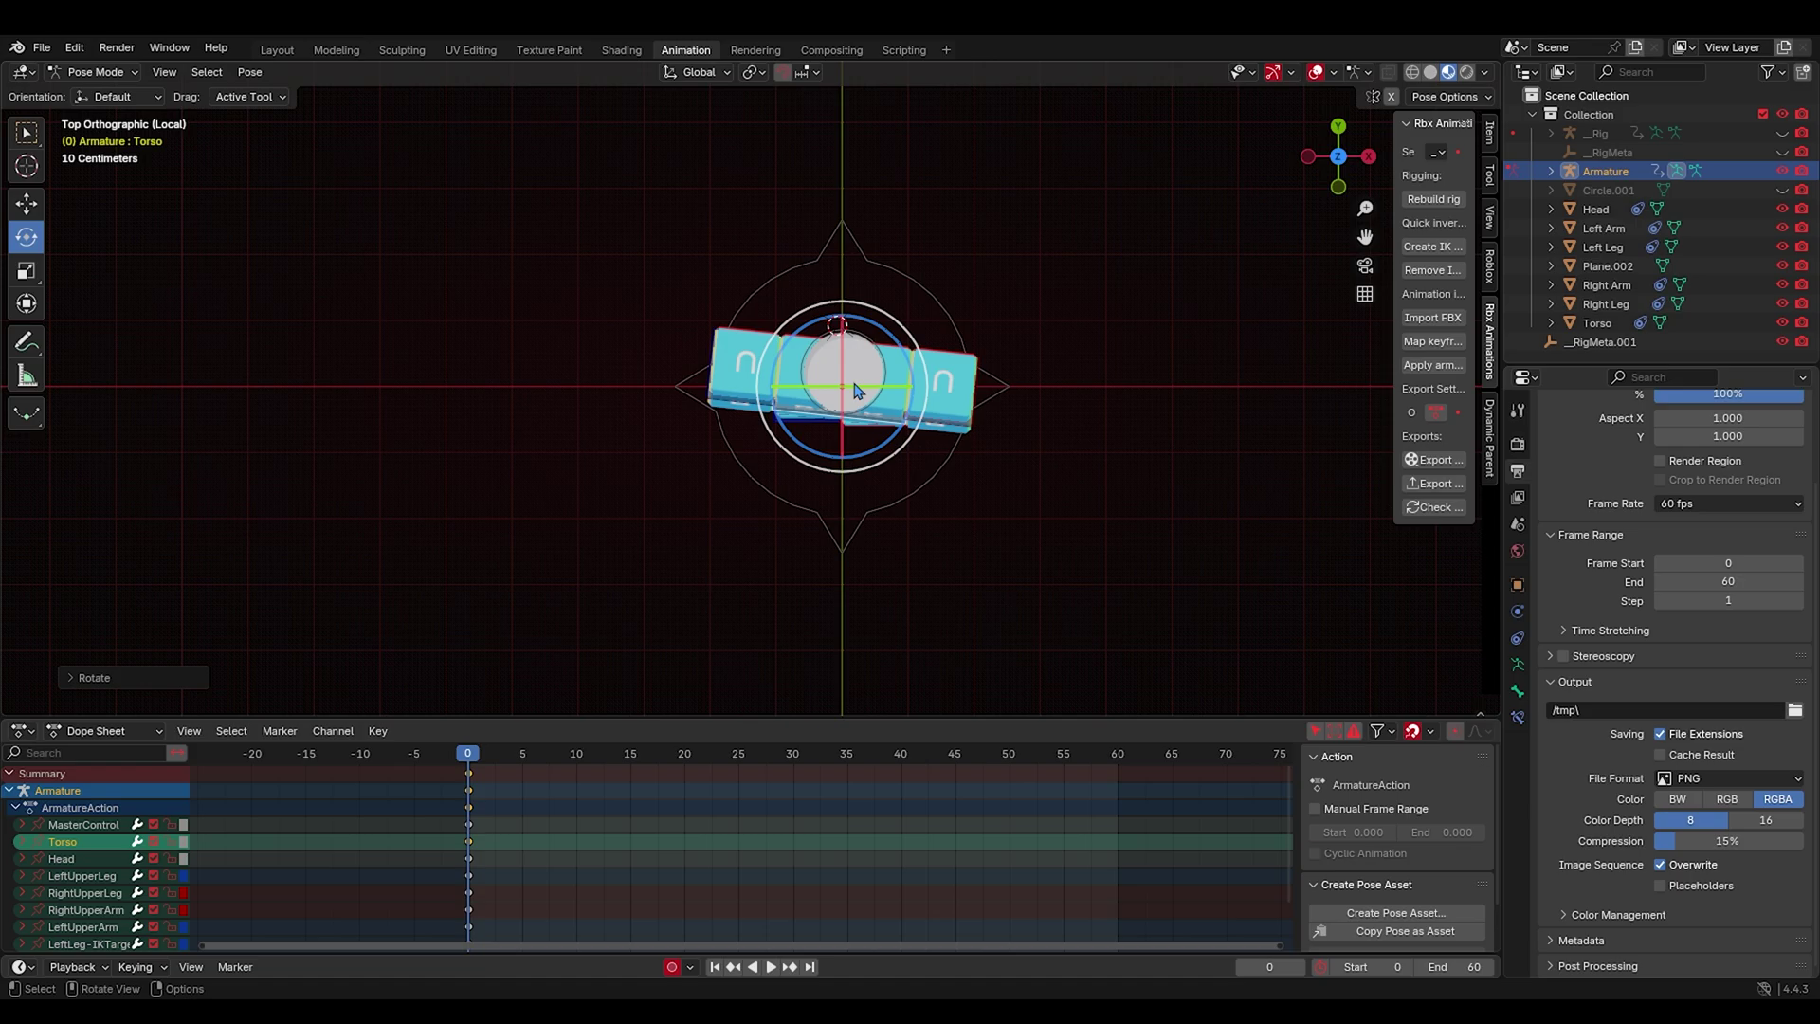
# Lean the Torso bone slightly forward in the side view.
pyautogui.moveTo(857, 390); pyautogui.dragTo(686, 212, button='middle')
pyautogui.keyDown('shift'); pyautogui.moveTo(823, 353); pyautogui.dragTo(691, 234, button='middle'); pyautogui.keyUp('shift')
pyautogui.press('r')
pyautogui.click(707, 243)
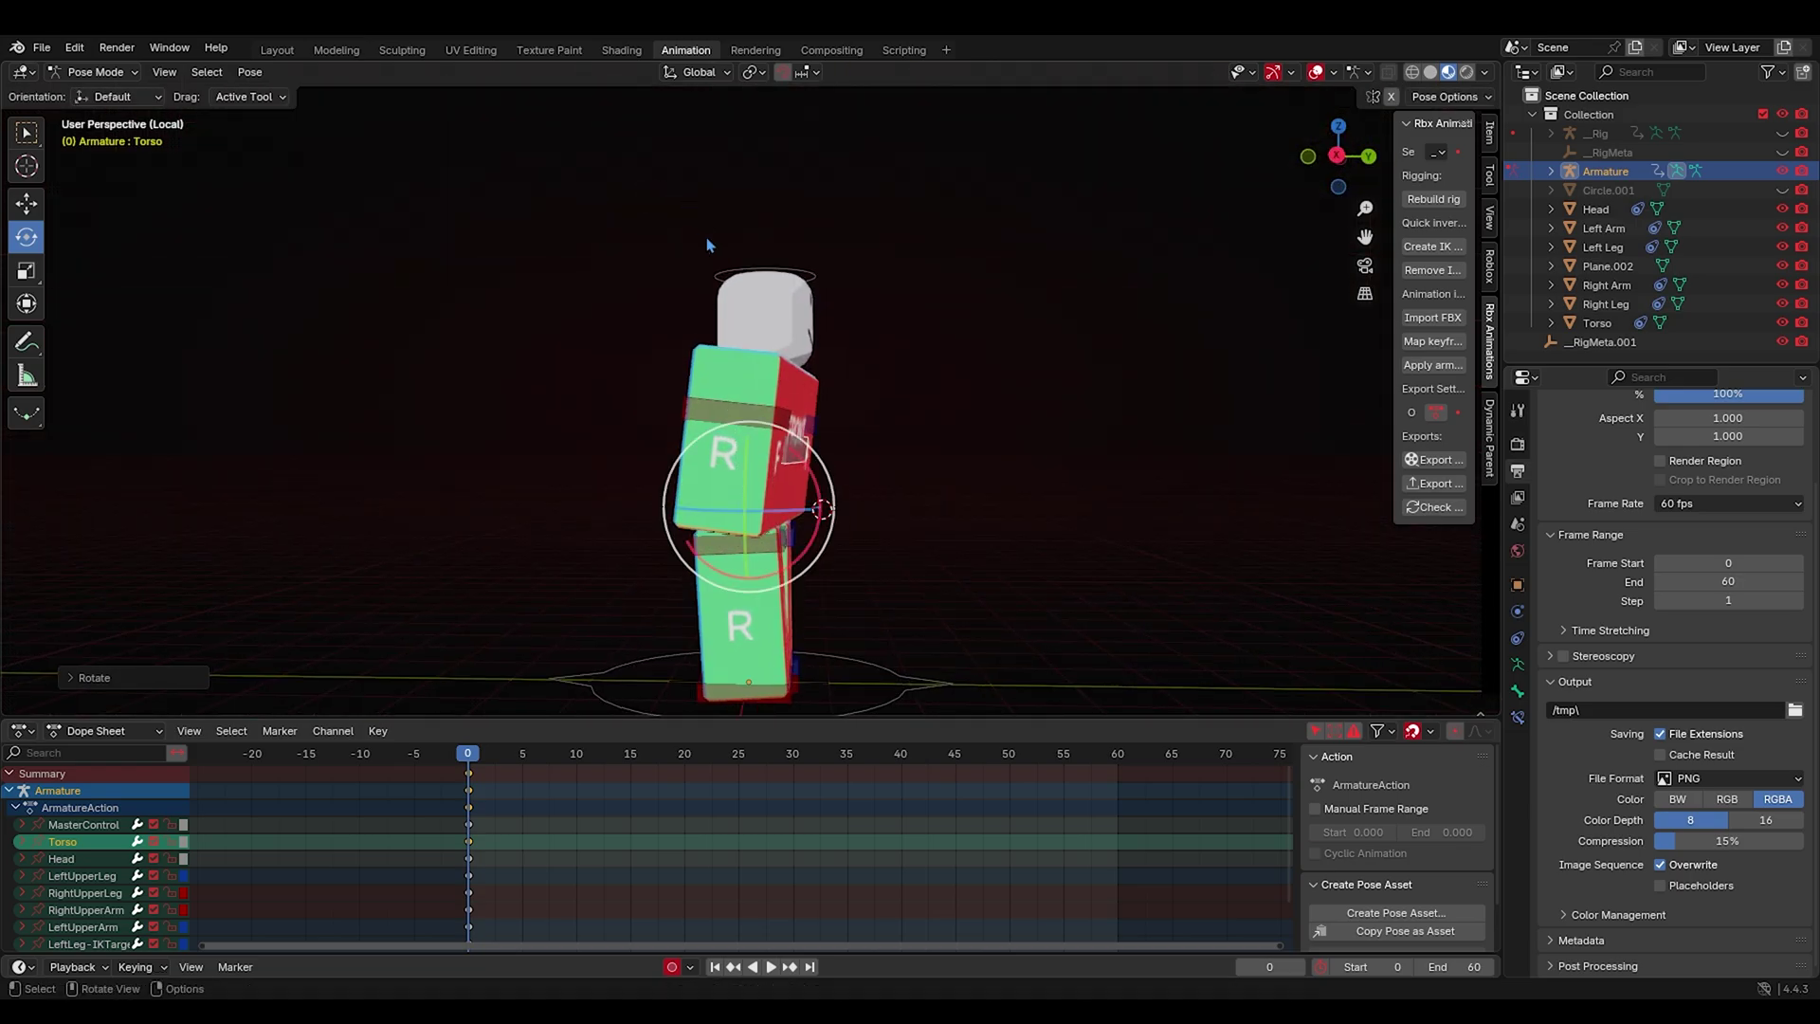
# Swing the LeftUpperArm bone forward and move it ahead of the torso.
pyautogui.moveTo(844, 337); pyautogui.dragTo(759, 389, button='middle')
pyautogui.click(907, 406)
pyautogui.moveTo(906, 410); pyautogui.dragTo(821, 399, button='middle')
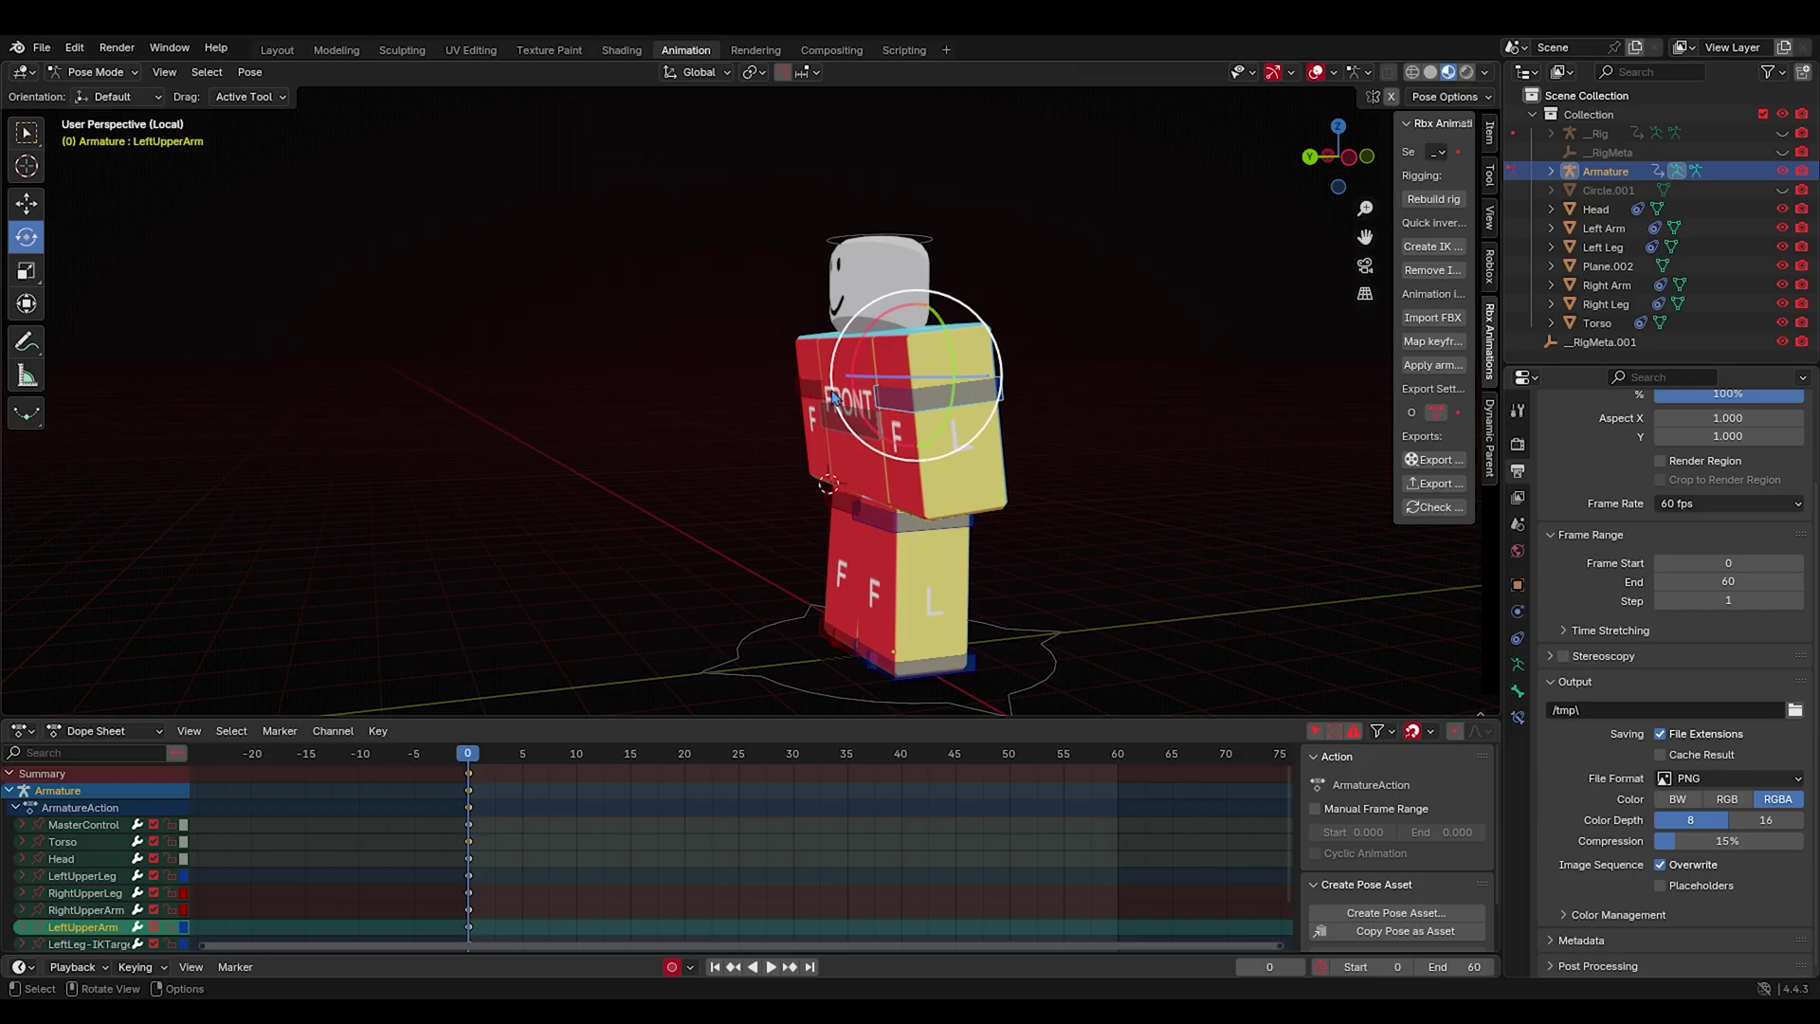
pyautogui.moveTo(878, 373); pyautogui.dragTo(1033, 375, button='middle')
pyautogui.moveTo(903, 346); pyautogui.dragTo(865, 299)
pyautogui.moveTo(880, 353); pyautogui.dragTo(764, 378, button='middle')
pyautogui.press('g')
pyautogui.click(660, 385)
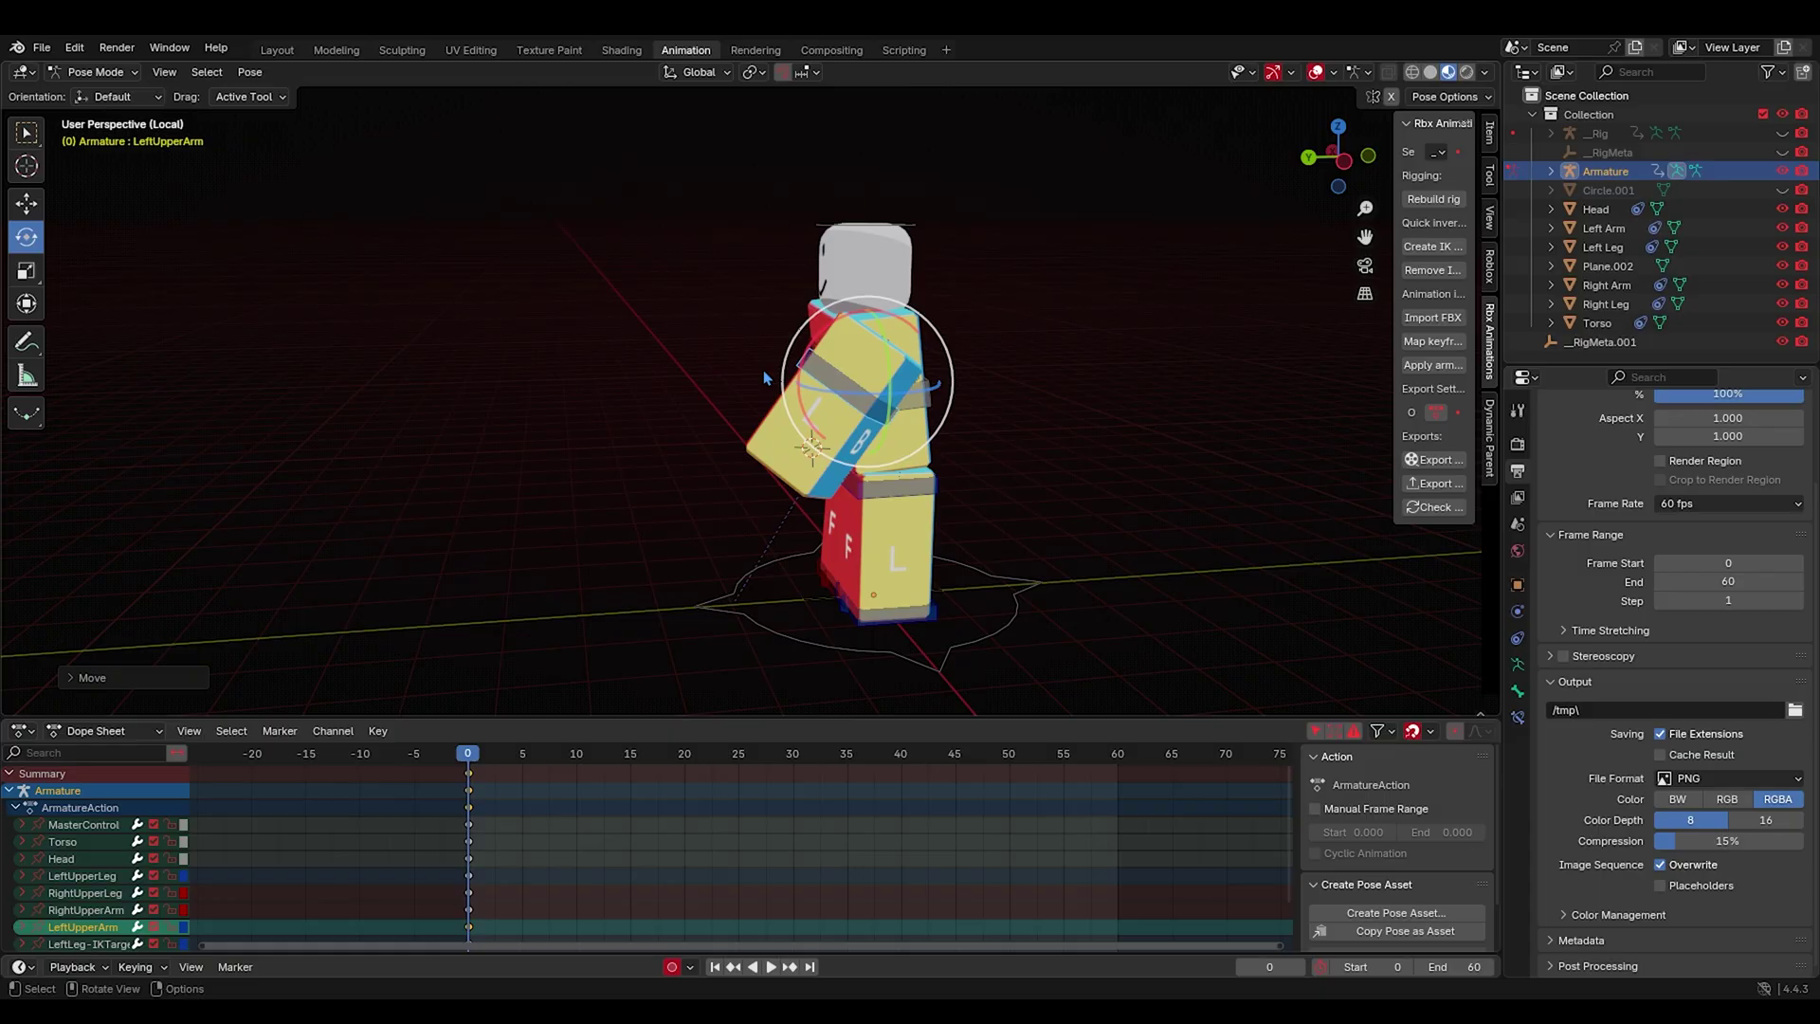
# Fine-tune the left upper arm's rotation and its position at the shoulder.
pyautogui.moveTo(834, 365); pyautogui.dragTo(850, 352)
pyautogui.moveTo(669, 389); pyautogui.dragTo(972, 414, button='middle')
pyautogui.press('g')
pyautogui.click(837, 422)
pyautogui.press('g')
pyautogui.click(637, 417)
# Swing the RightUpperArm bone backward and shift it behind the torso.
pyautogui.click(775, 411)
pyautogui.moveTo(775, 411); pyautogui.dragTo(888, 410, button='middle')
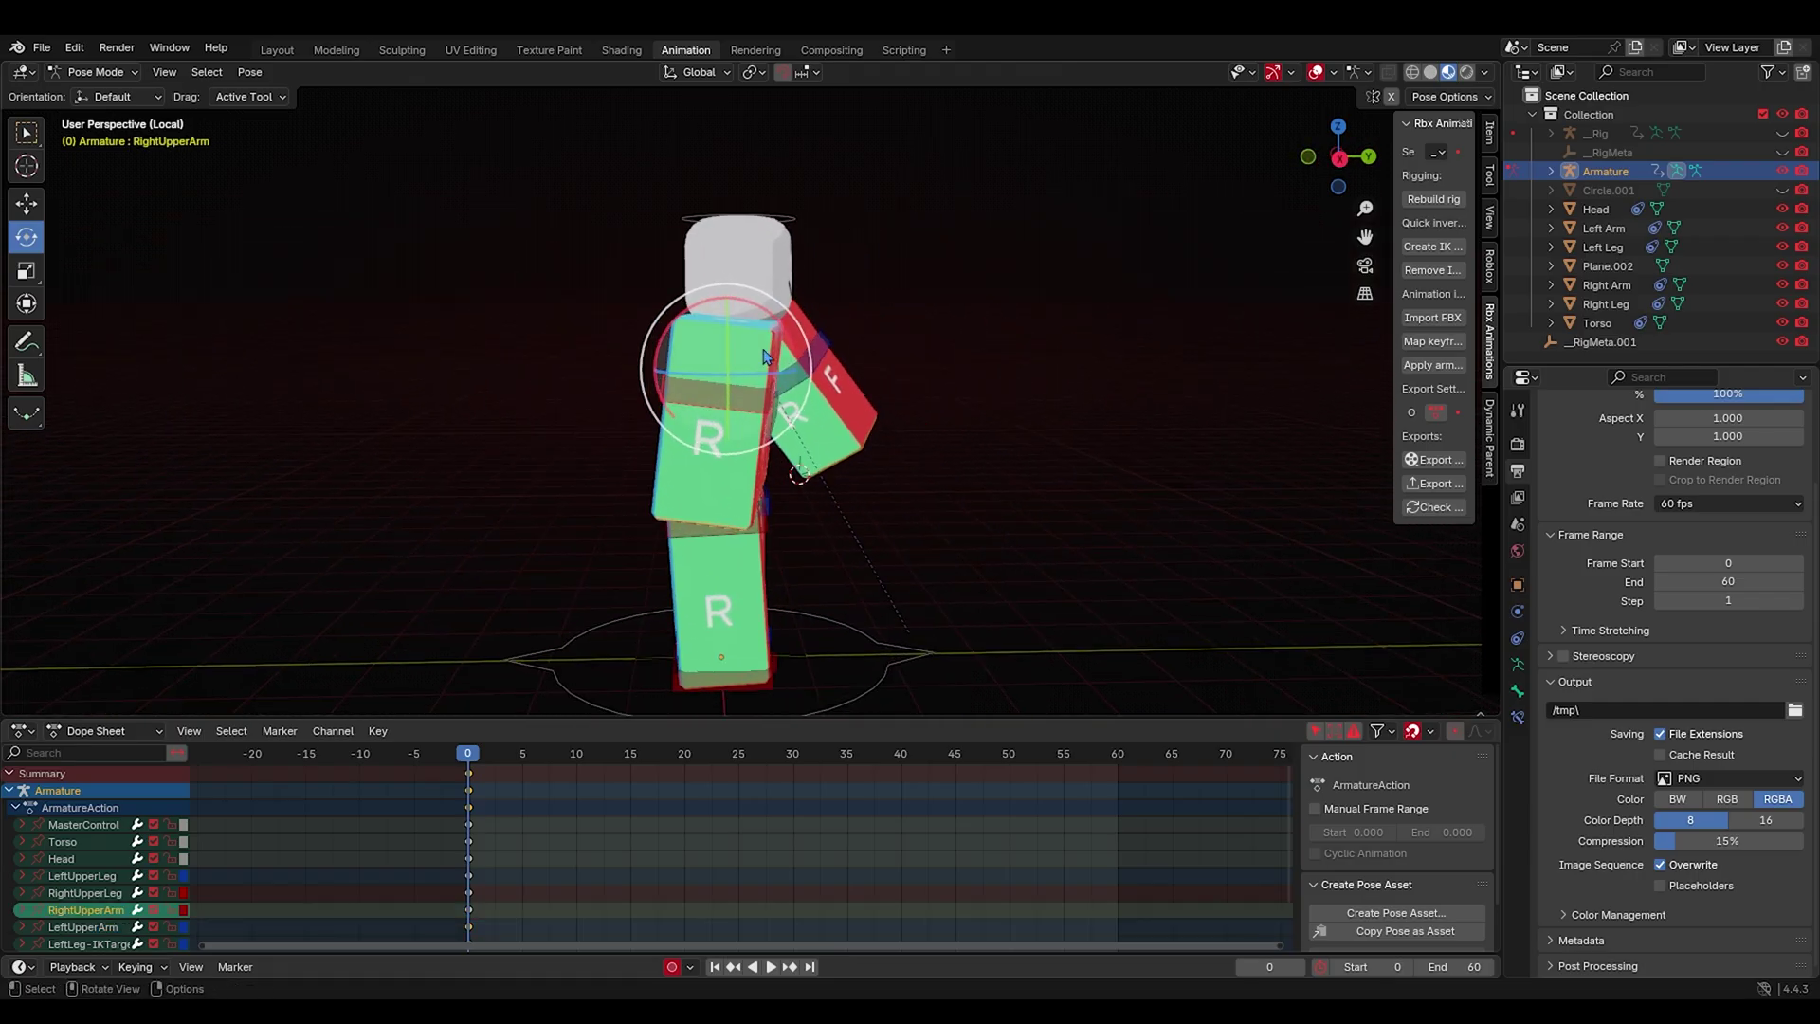
pyautogui.moveTo(766, 356); pyautogui.dragTo(704, 341)
pyautogui.click(819, 351)
pyautogui.moveTo(787, 389); pyautogui.dragTo(780, 396)
pyautogui.press('g')
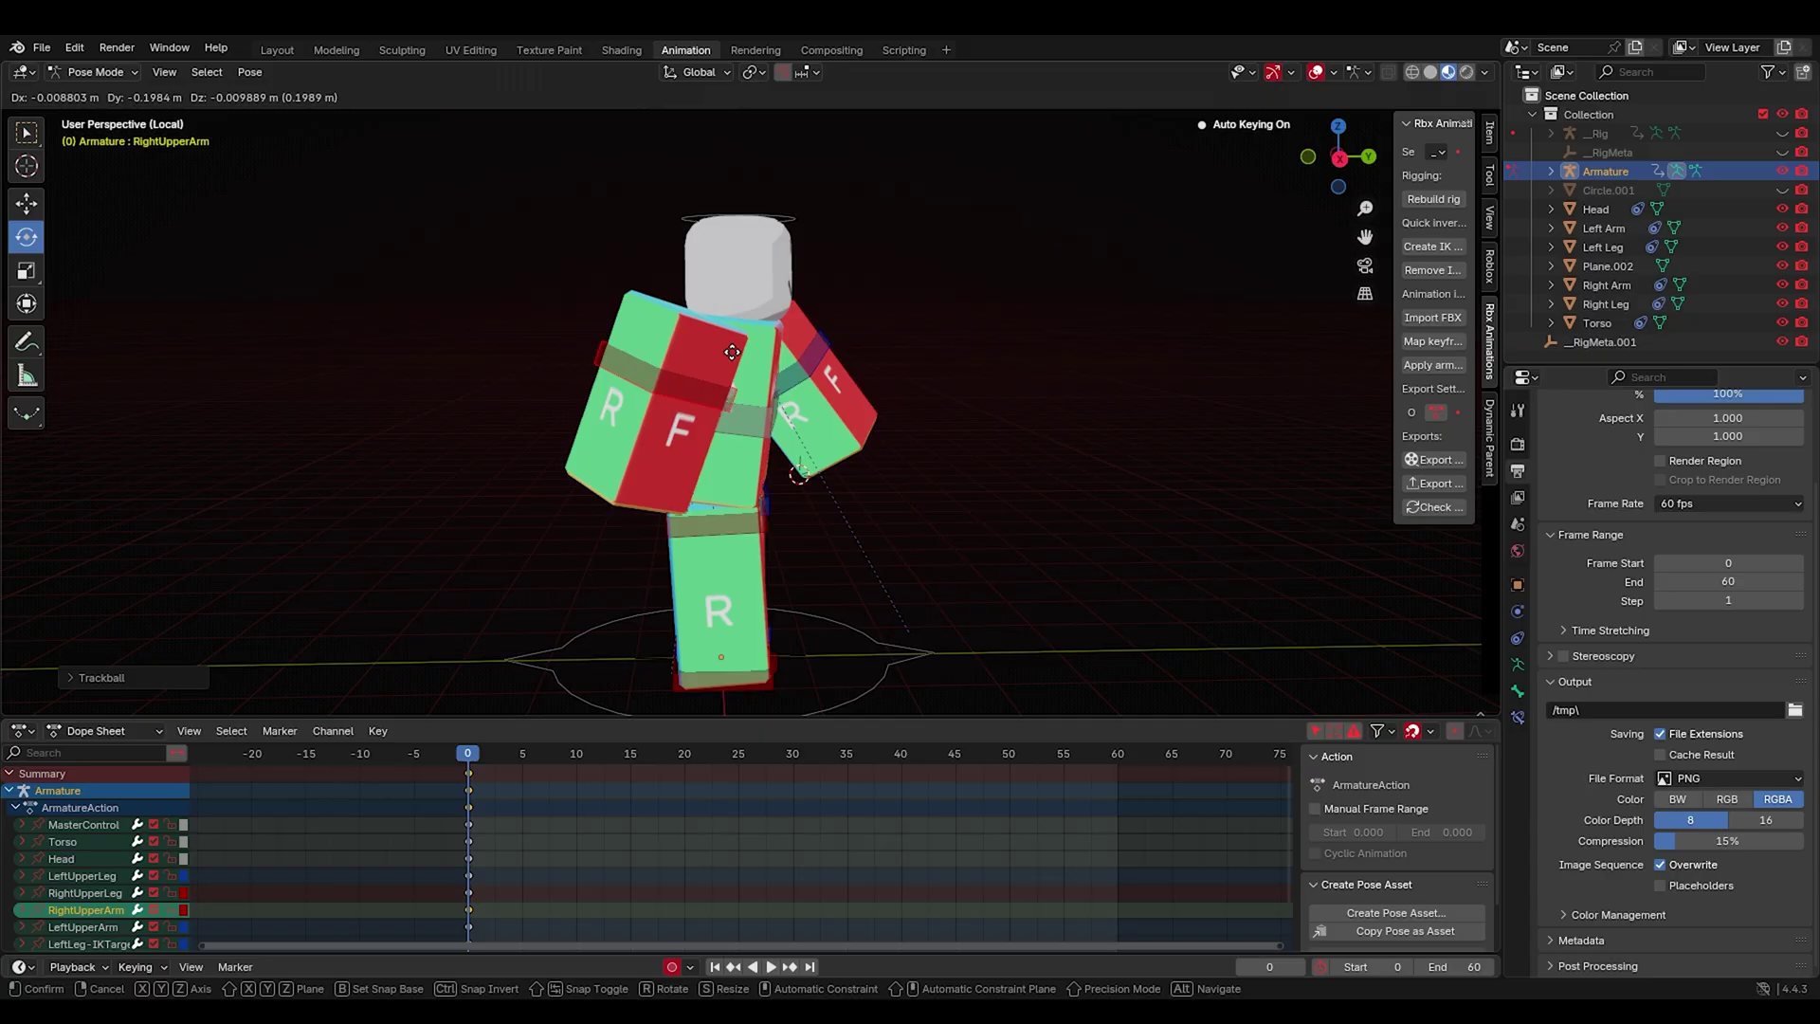
pyautogui.click(796, 408)
# Undo the last right upper arm rotation and rotate the arm slightly again.
pyautogui.moveTo(842, 417)
pyautogui.mouseDown(button='middle')
pyautogui.moveTo(756, 424)
pyautogui.moveTo(839, 431)
pyautogui.mouseUp(button='middle')
pyautogui.click(759, 424)
pyautogui.moveTo(793, 418); pyautogui.dragTo(780, 416)
pyautogui.hotkey('ctrl', 'z')
pyautogui.moveTo(811, 440); pyautogui.dragTo(840, 442, button='middle')
pyautogui.moveTo(802, 455); pyautogui.dragTo(791, 440)
pyautogui.moveTo(791, 440); pyautogui.dragTo(702, 417, button='middle')
# Flare the right upper arm outward with rotations and reposition it against the shoulder.
pyautogui.click(720, 369)
pyautogui.moveTo(895, 313); pyautogui.dragTo(649, 384, button='middle')
pyautogui.press('r')
pyautogui.press('r')
pyautogui.click(806, 332)
pyautogui.press('g')
pyautogui.click(925, 351)
pyautogui.press('g')
pyautogui.click(961, 366)
pyautogui.press('r')
pyautogui.click(874, 357)
# Rotate the left upper arm outward with the trackball rotation and move it against the shoulder.
pyautogui.keyDown('shift'); pyautogui.moveTo(1183, 375); pyautogui.dragTo(919, 350, button='middle'); pyautogui.keyUp('shift')
pyautogui.click(1202, 342)
pyautogui.press('r')
pyautogui.press('r')
pyautogui.click(1138, 351)
pyautogui.moveTo(1238, 345); pyautogui.dragTo(852, 347, button='middle')
pyautogui.press('r')
pyautogui.press('g')
pyautogui.click(1179, 305)
# Nudge the left upper arm's position and refine its outward angle with another trackball rotation.
pyautogui.click(1197, 310)
pyautogui.moveTo(1196, 310); pyautogui.dragTo(1244, 309, button='middle')
pyautogui.press('g')
pyautogui.click(1228, 315)
pyautogui.moveTo(976, 350); pyautogui.dragTo(854, 266, button='middle')
pyautogui.click(1171, 313)
pyautogui.press('r')
pyautogui.press('r')
pyautogui.click(1185, 322)
# Turn the Head bone slightly relative to the twisted torso.
pyautogui.click(827, 180)
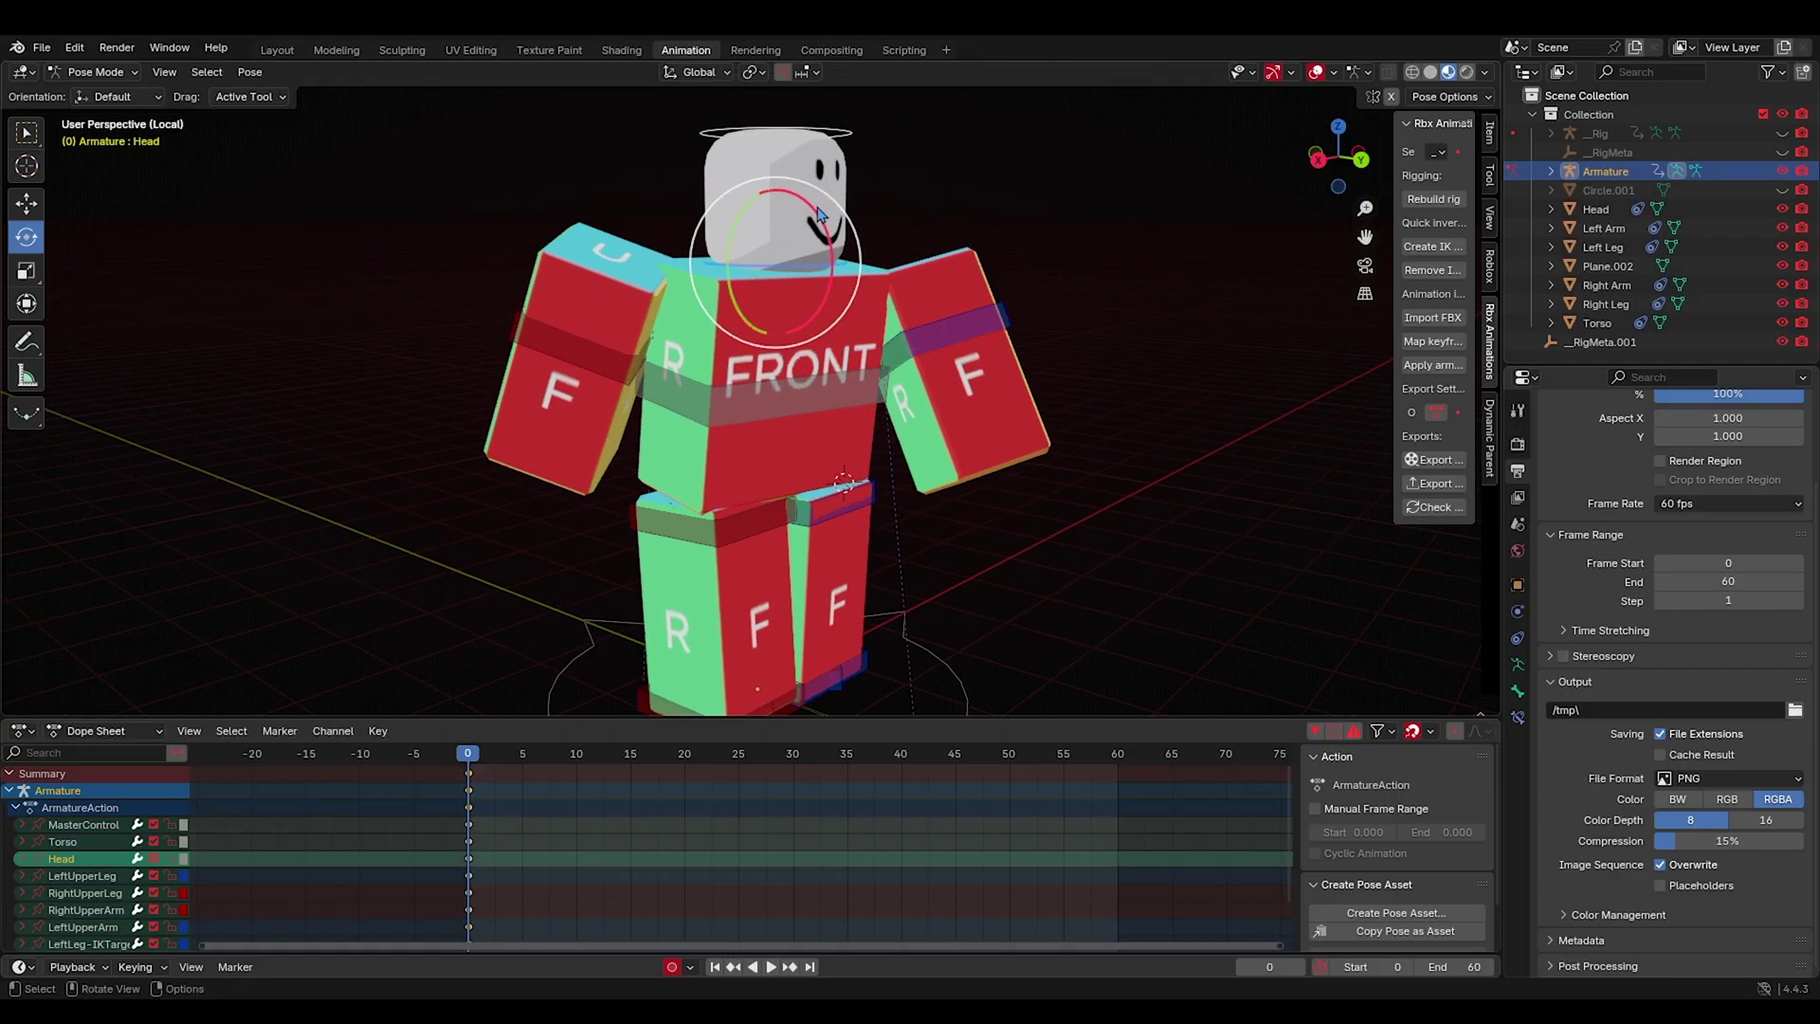
pyautogui.moveTo(817, 208)
pyautogui.mouseDown()
pyautogui.moveTo(821, 169)
pyautogui.moveTo(834, 179)
pyautogui.mouseUp()
pyautogui.click(925, 242)
pyautogui.keyDown('shift'); pyautogui.moveTo(939, 266); pyautogui.dragTo(960, 210, button='middle'); pyautogui.keyUp('shift')
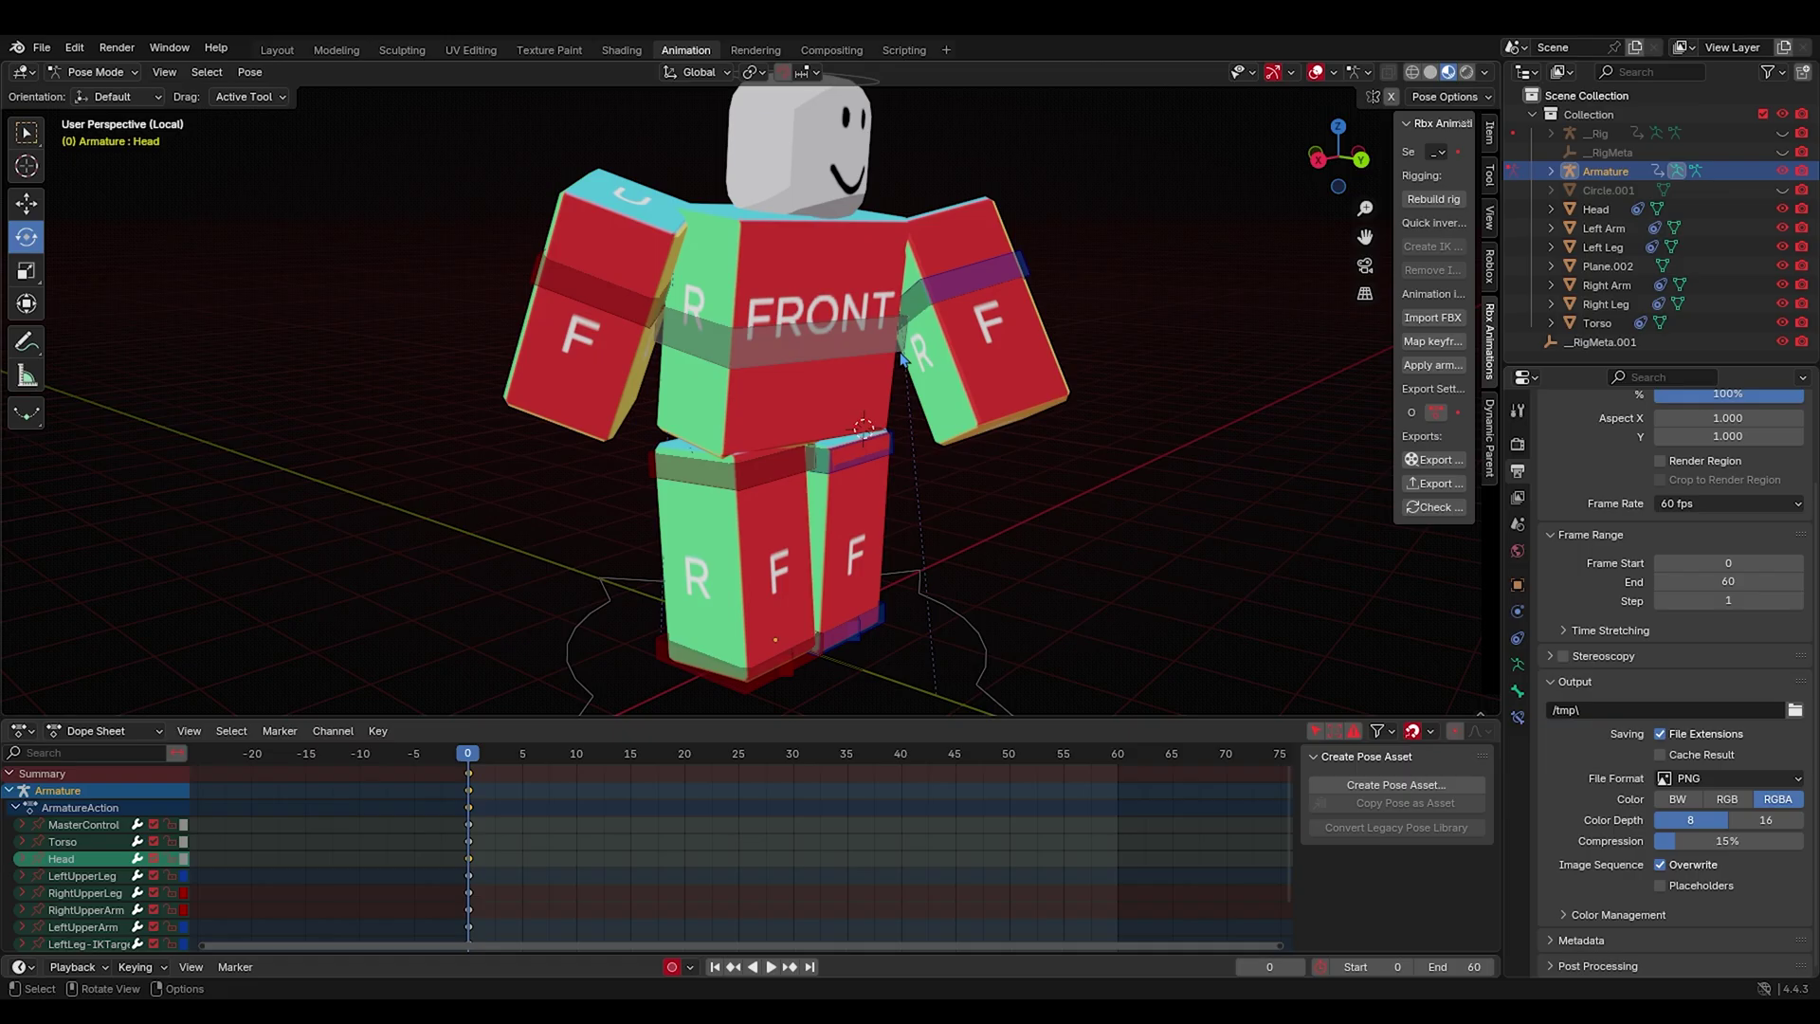
# Move the RightLeg-IKTarget bone forward so the right leg steps ahead of the body.
pyautogui.moveTo(903, 358); pyautogui.dragTo(890, 446, button='middle')
pyautogui.click(755, 635)
pyautogui.moveTo(755, 635); pyautogui.dragTo(939, 570, button='middle')
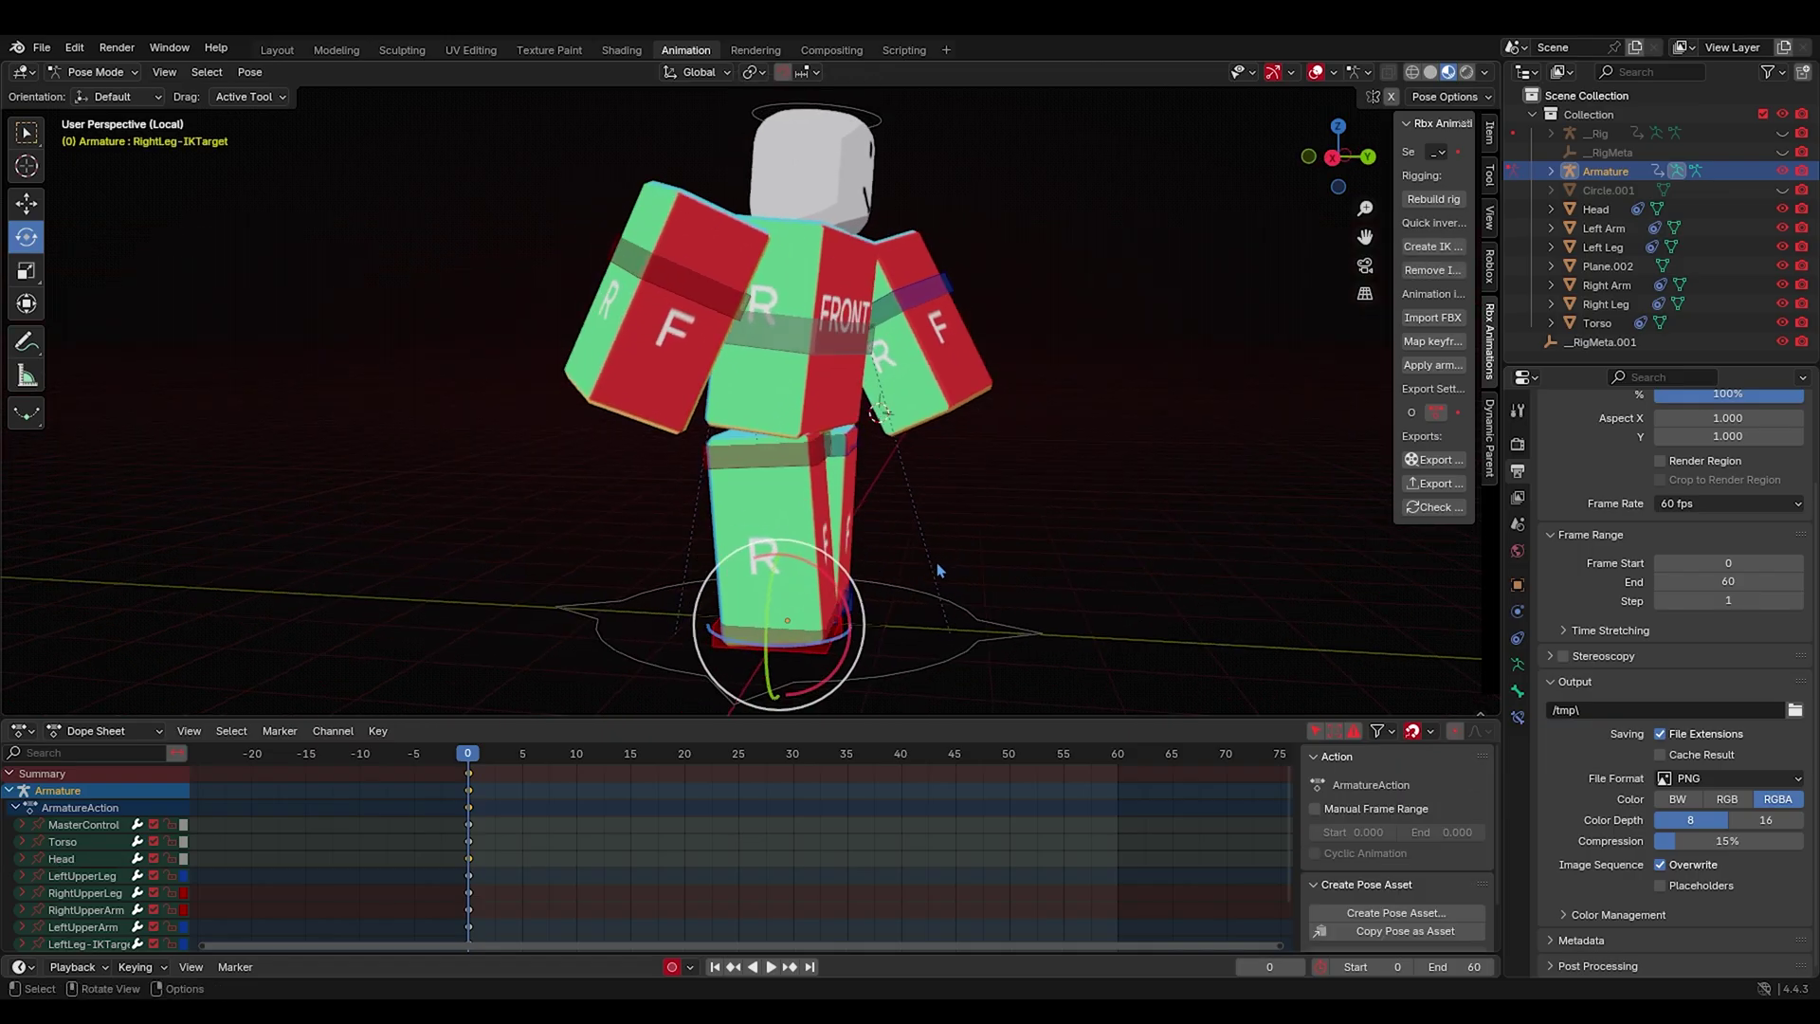
pyautogui.moveTo(864, 630)
pyautogui.mouseDown(button='middle')
pyautogui.moveTo(891, 618)
pyautogui.moveTo(825, 611)
pyautogui.moveTo(853, 617)
pyautogui.mouseUp(button='middle')
pyautogui.press('g')
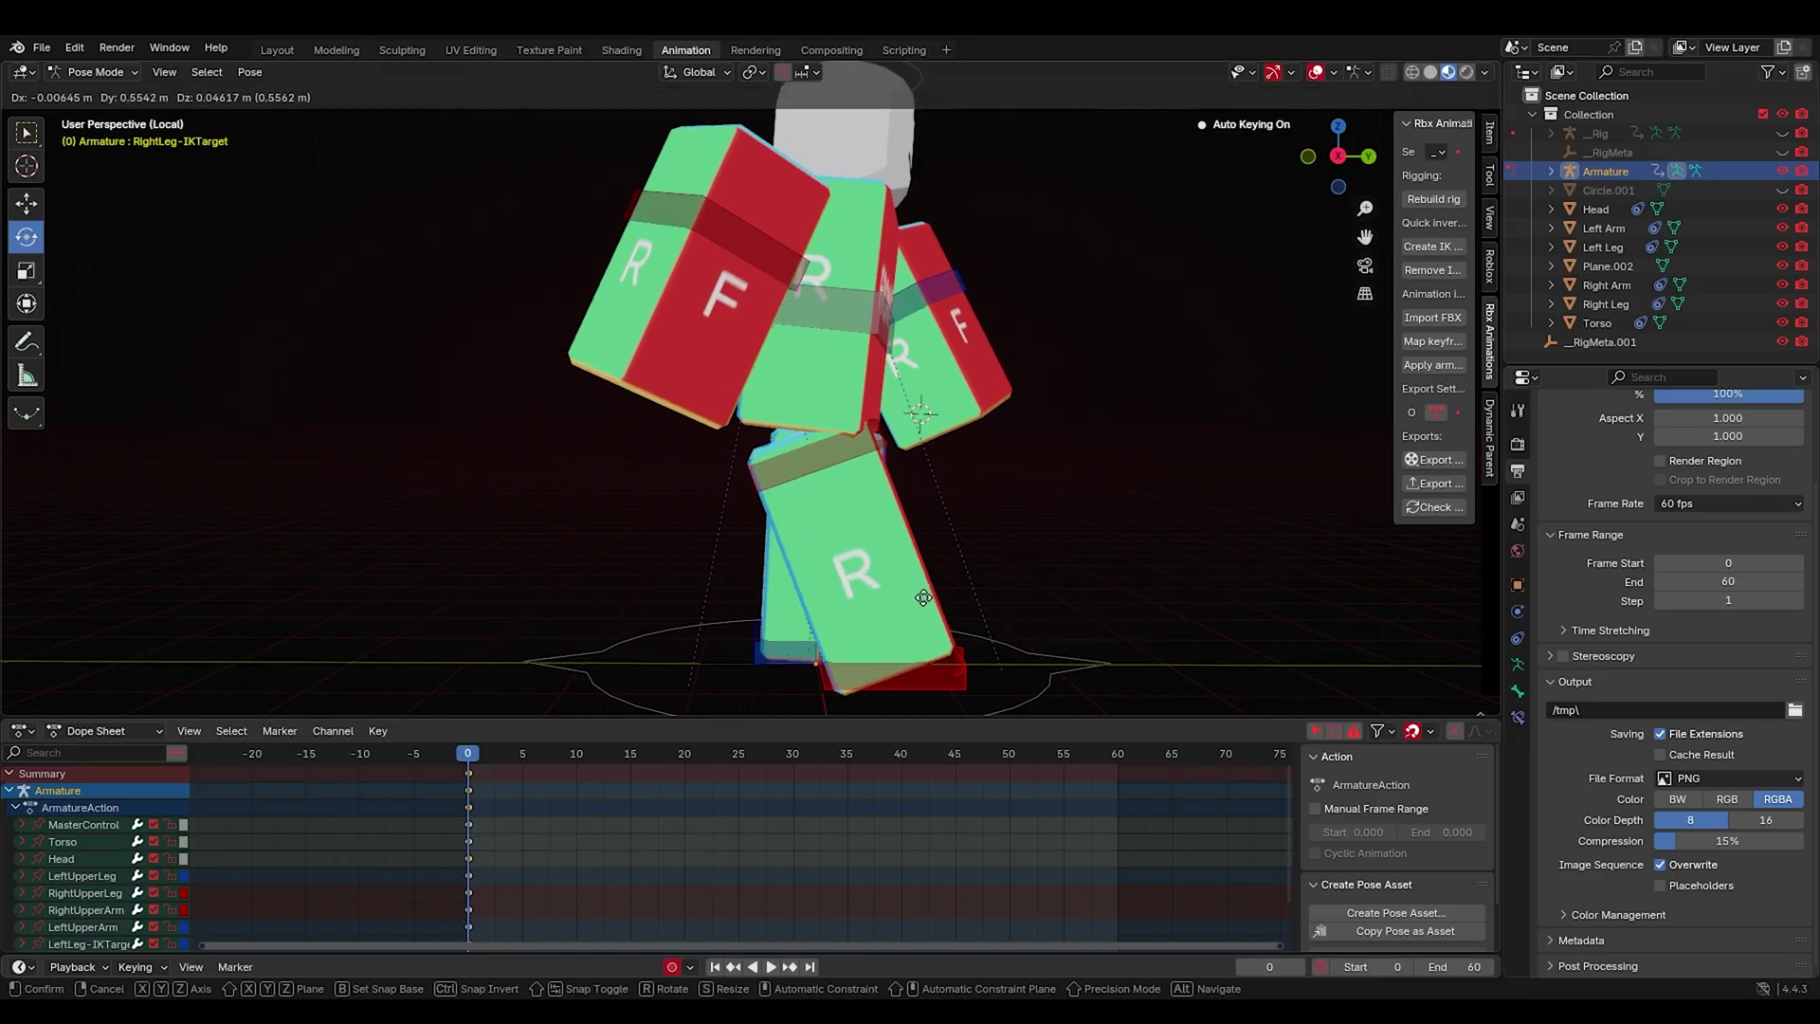
pyautogui.click(914, 670)
# Move the RightUpperLeg bone forward beneath the front of the torso.
pyautogui.click(804, 439)
pyautogui.press('g')
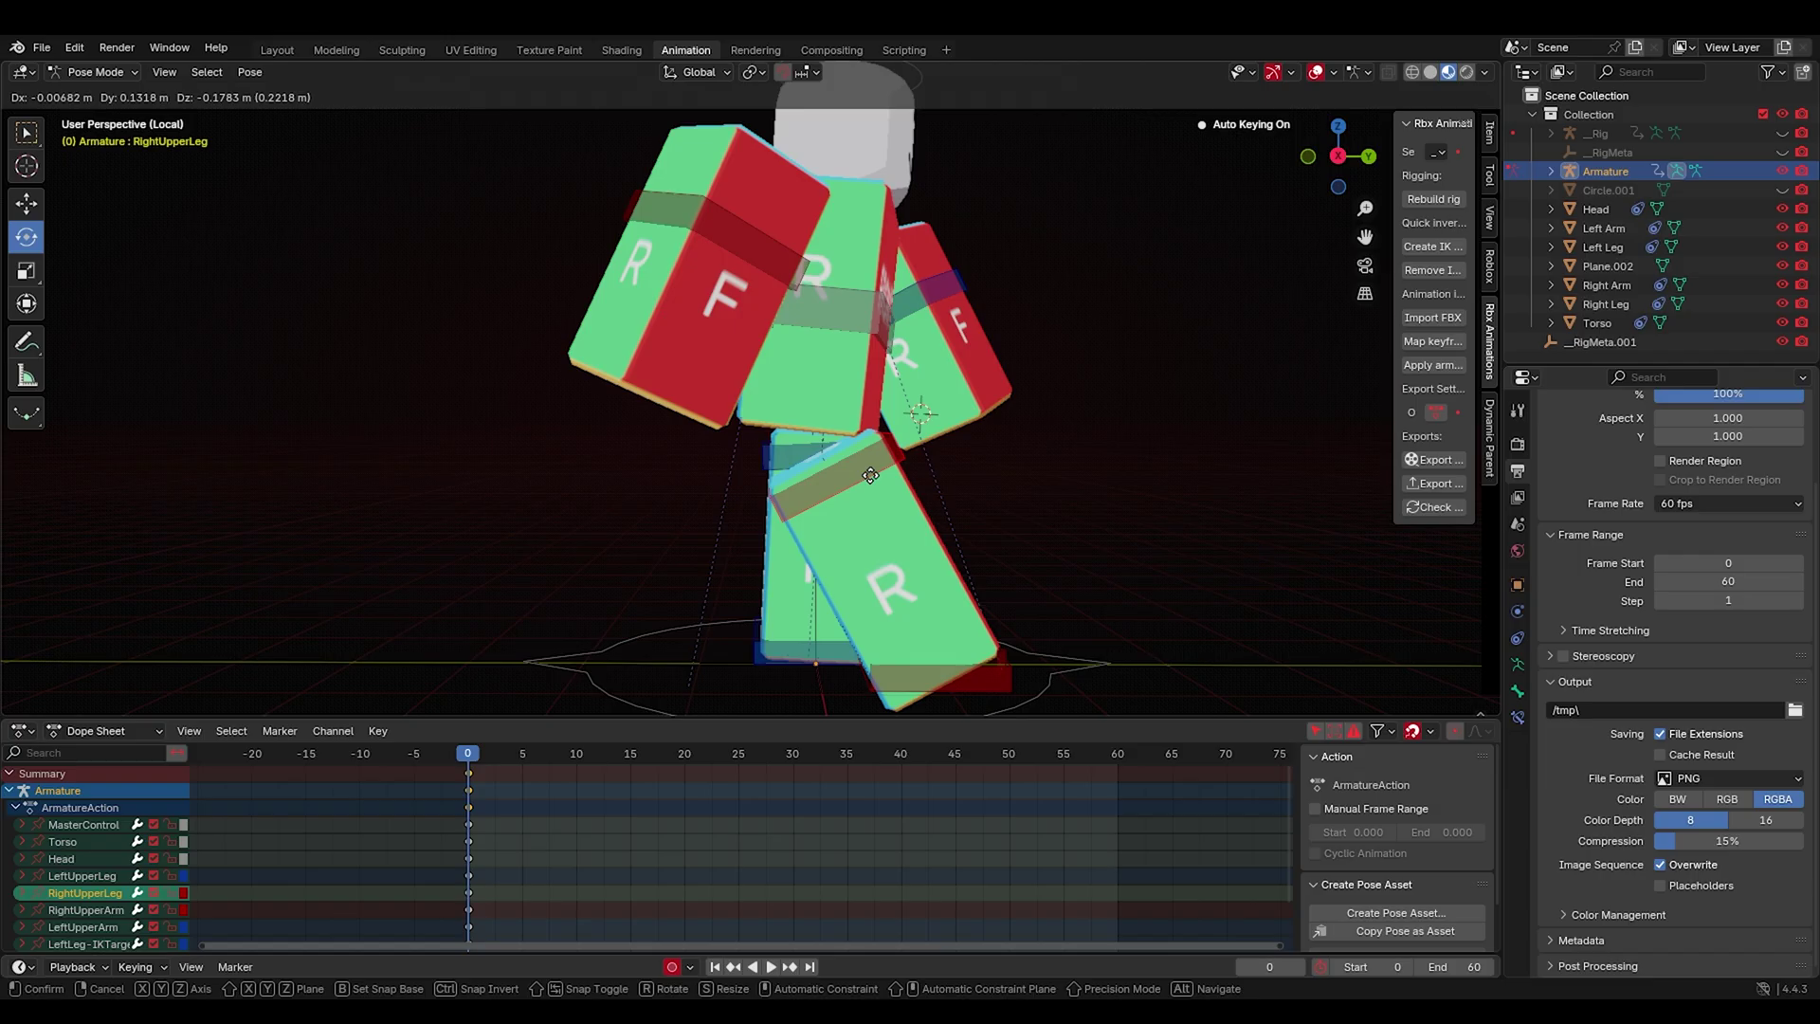
pyautogui.click(879, 476)
# Move the LeftLeg-IKTarget bone backward so the left leg trails behind the body.
pyautogui.click(815, 640)
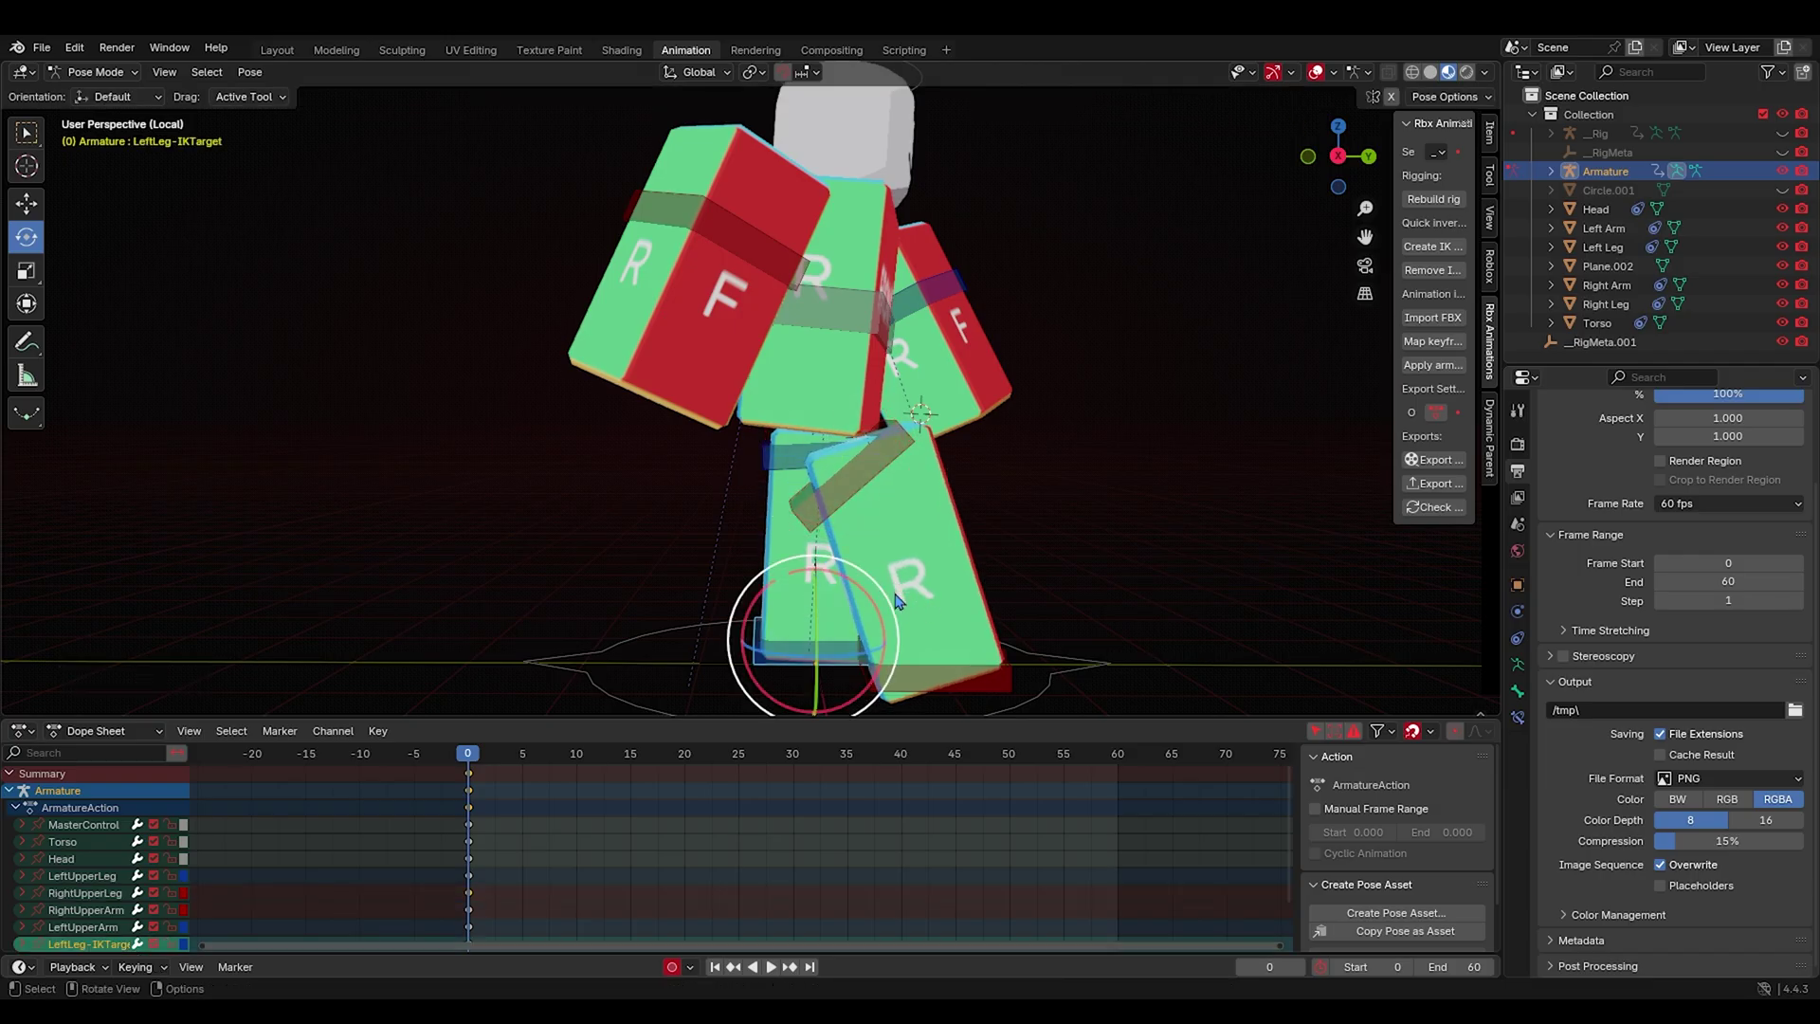
pyautogui.moveTo(864, 481); pyautogui.dragTo(849, 479, button='middle')
pyautogui.click(983, 675)
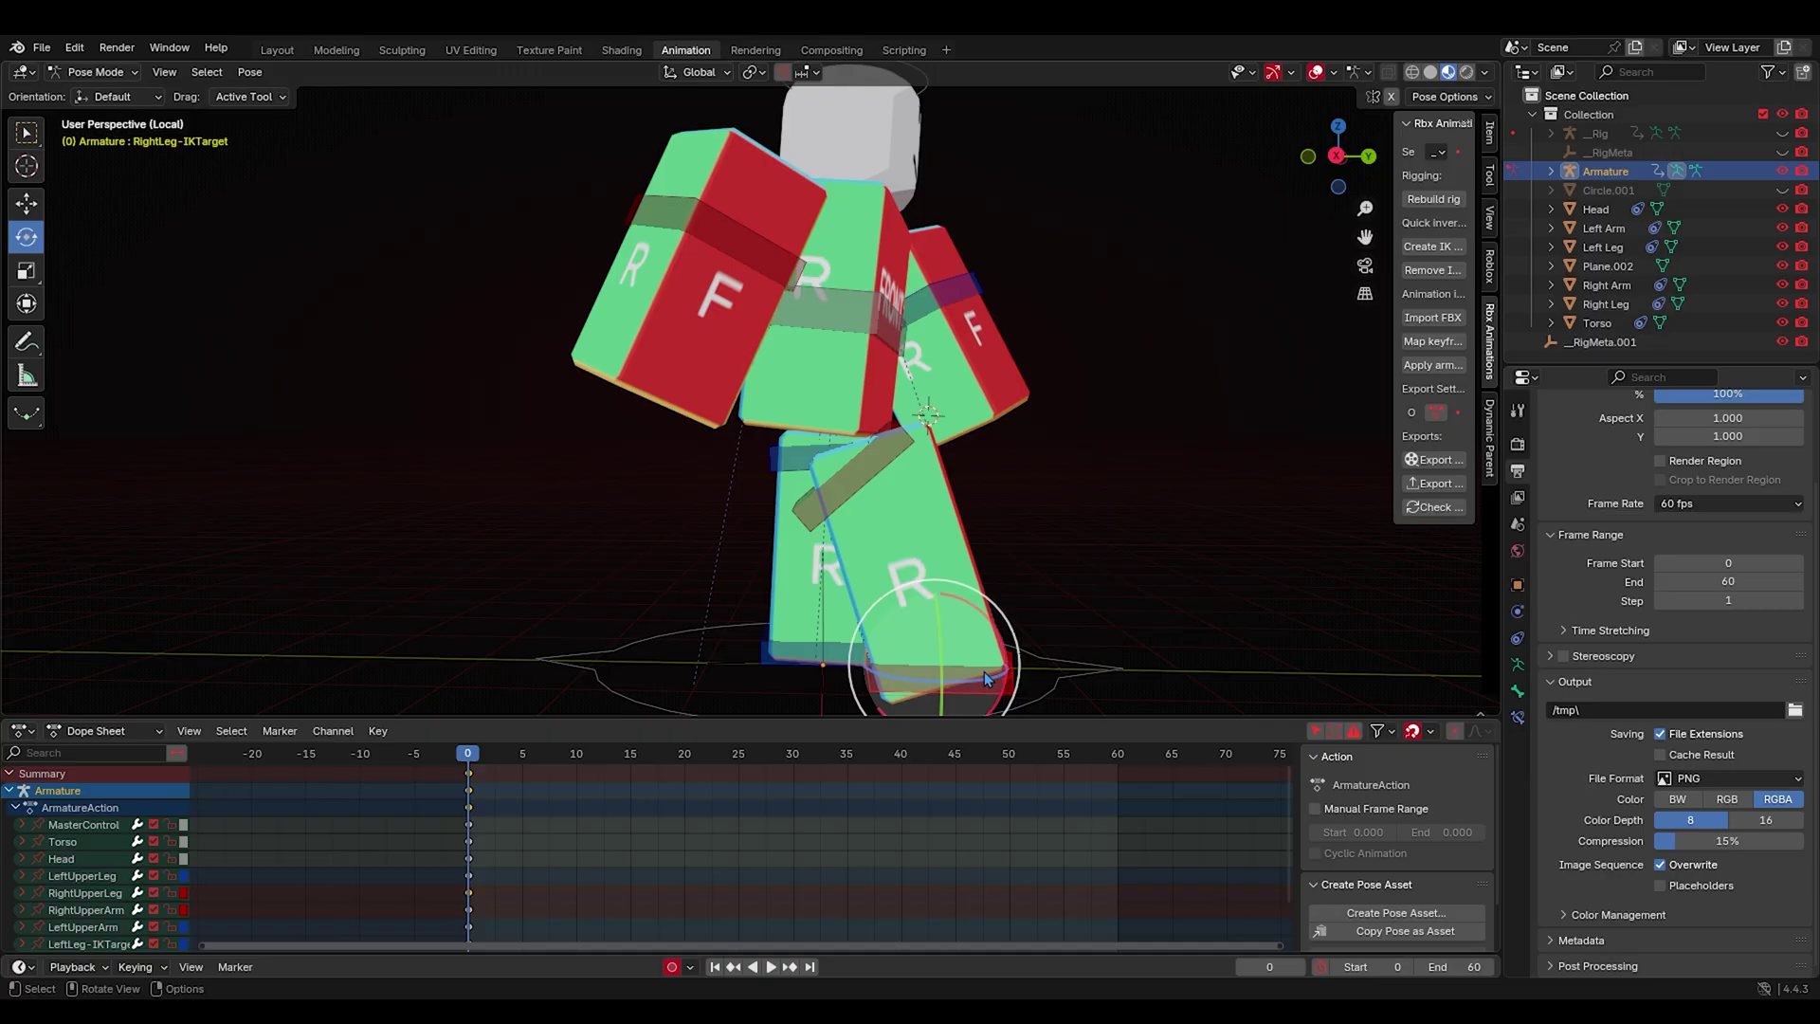
pyautogui.moveTo(993, 663); pyautogui.dragTo(932, 238, button='middle')
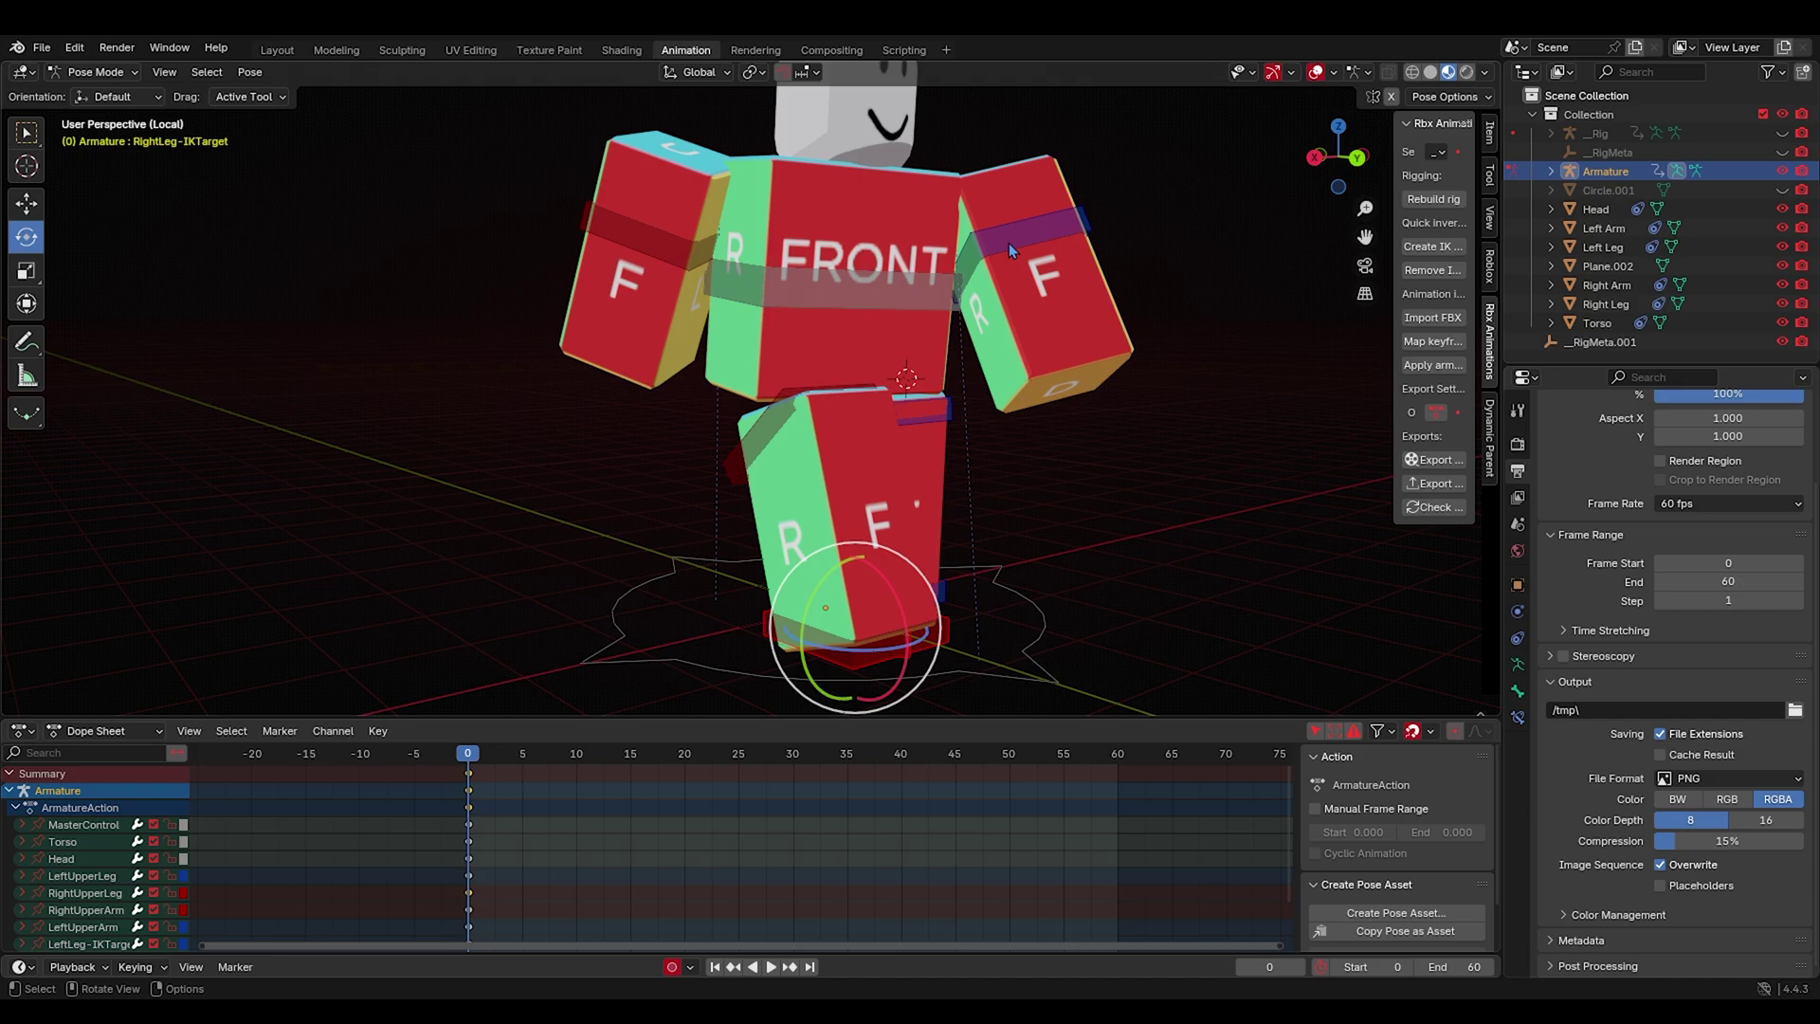
pyautogui.moveTo(797, 466); pyautogui.dragTo(944, 455, button='middle')
pyautogui.click(711, 607)
pyautogui.moveTo(754, 573); pyautogui.dragTo(793, 561, button='middle')
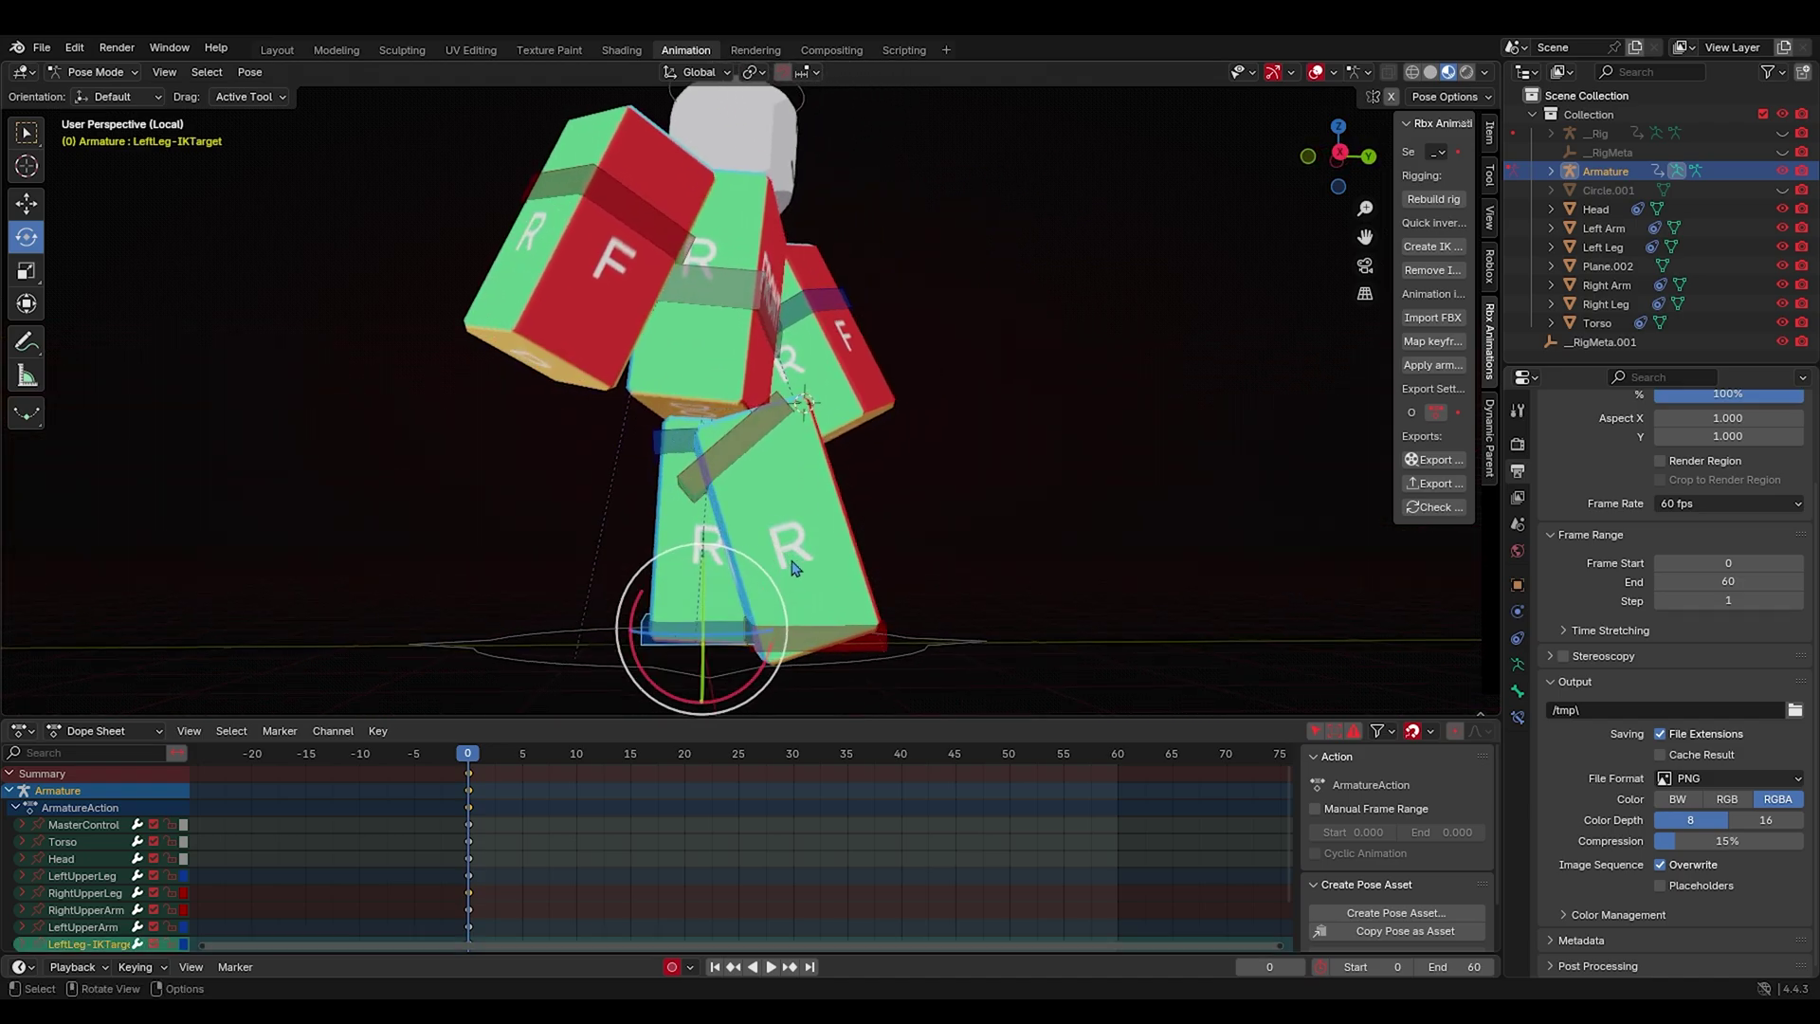
pyautogui.press('g')
pyautogui.click(638, 564)
# Move the top of the left leg backward and down from the hip in the left side view.
pyautogui.moveTo(638, 564); pyautogui.dragTo(1106, 585, button='middle')
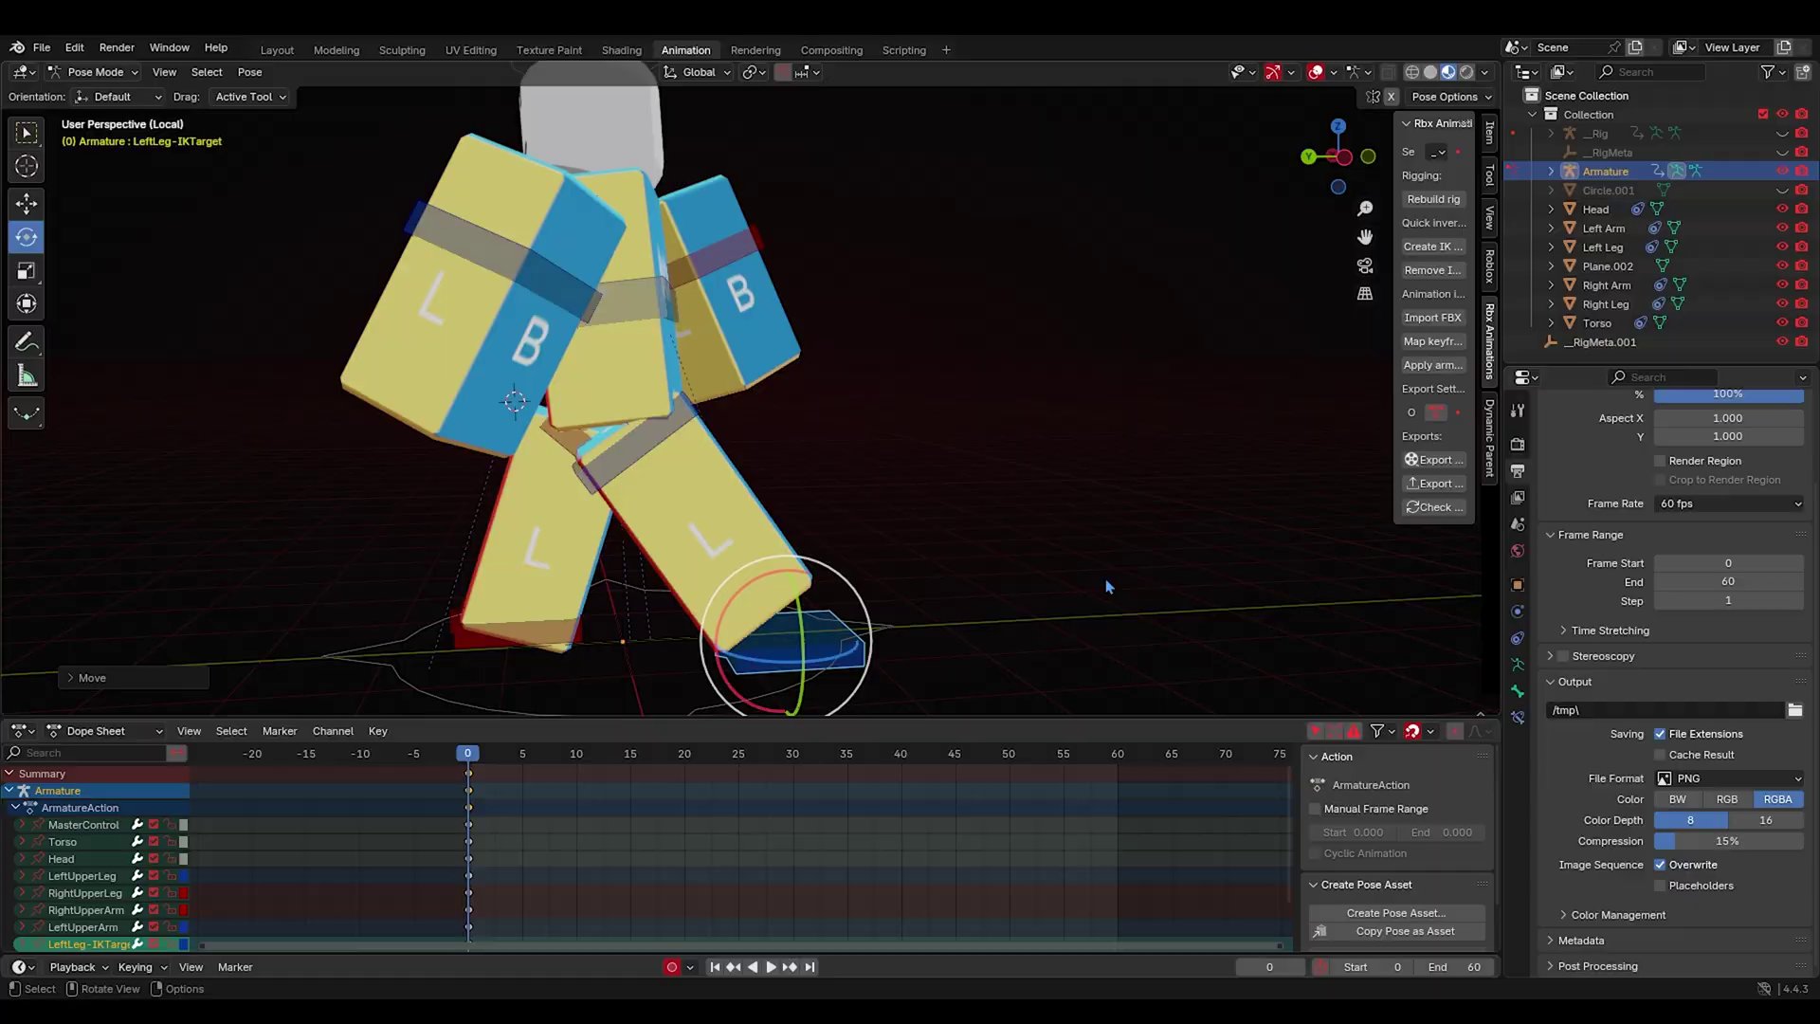
pyautogui.click(666, 431)
pyautogui.moveTo(667, 431); pyautogui.dragTo(646, 420, button='middle')
pyautogui.press('g')
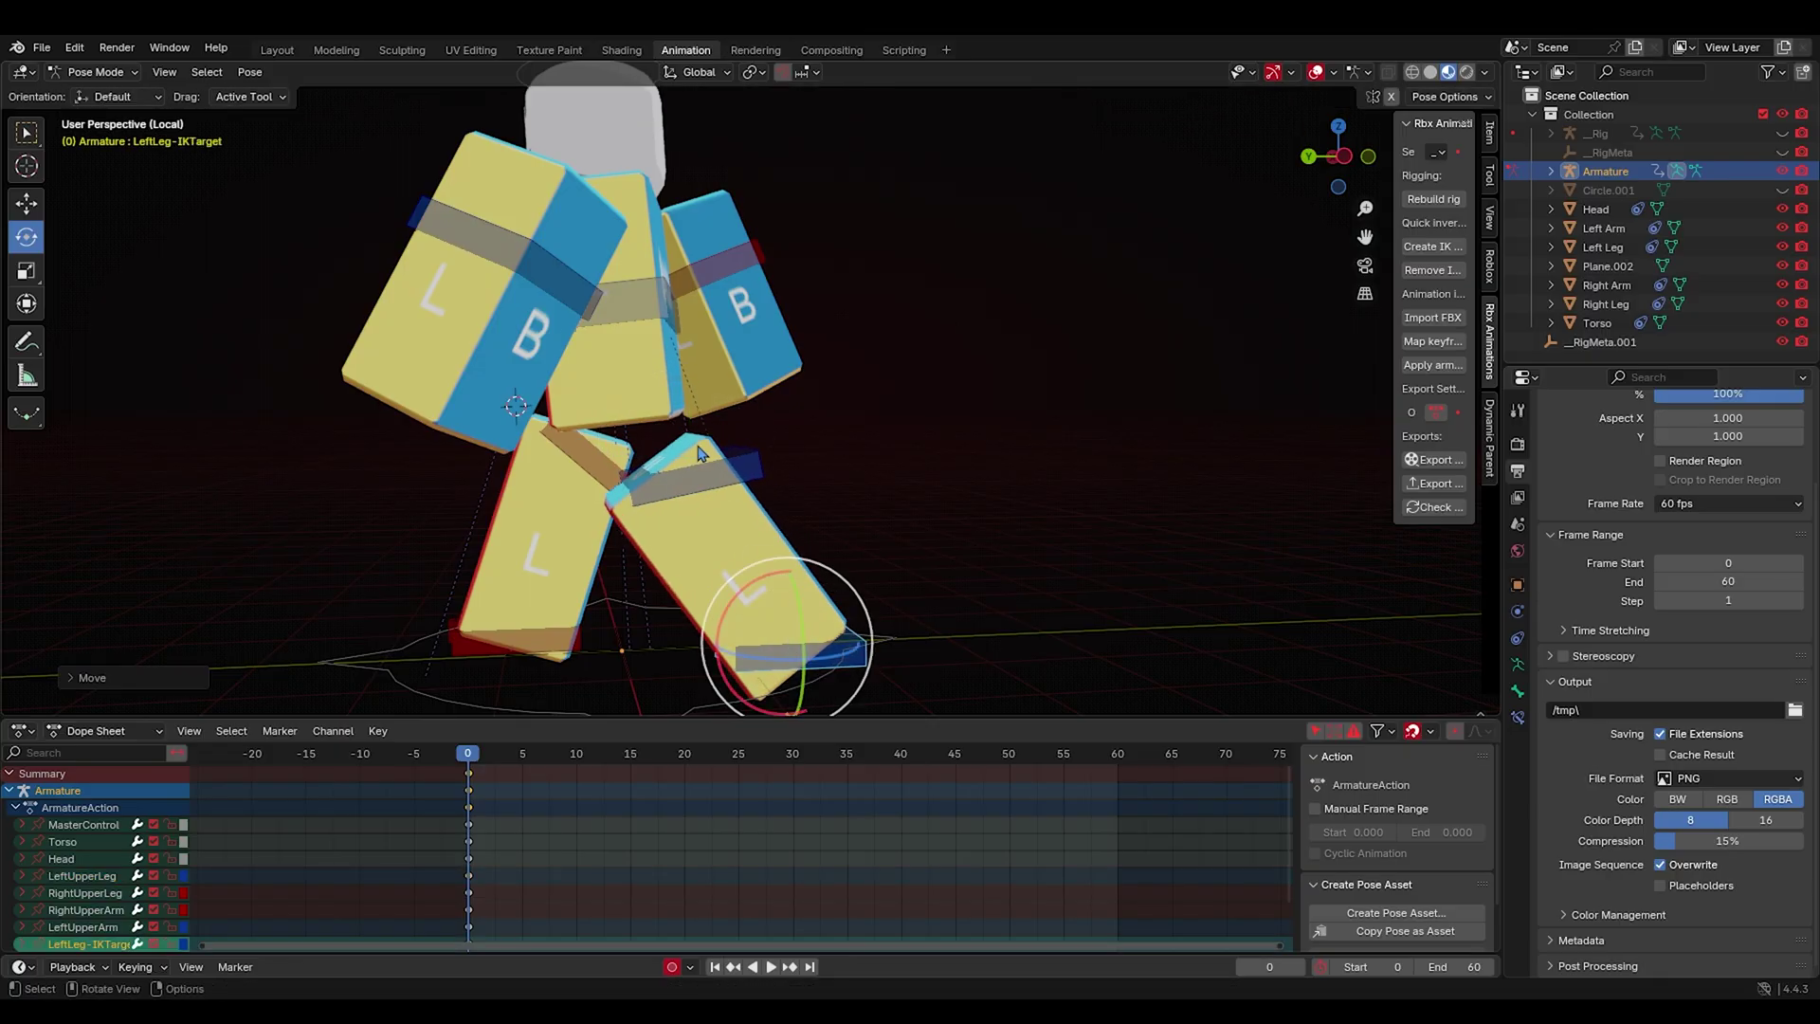
pyautogui.click(710, 432)
# Shift the RightLeg-IKTarget bone slightly sideways in the front view to align the right foot.
pyautogui.moveTo(710, 433); pyautogui.dragTo(918, 429, button='middle')
pyautogui.keyDown('shift'); pyautogui.moveTo(684, 616); pyautogui.dragTo(776, 482, button='middle'); pyautogui.keyUp('shift')
pyautogui.click(686, 573)
pyautogui.press('g')
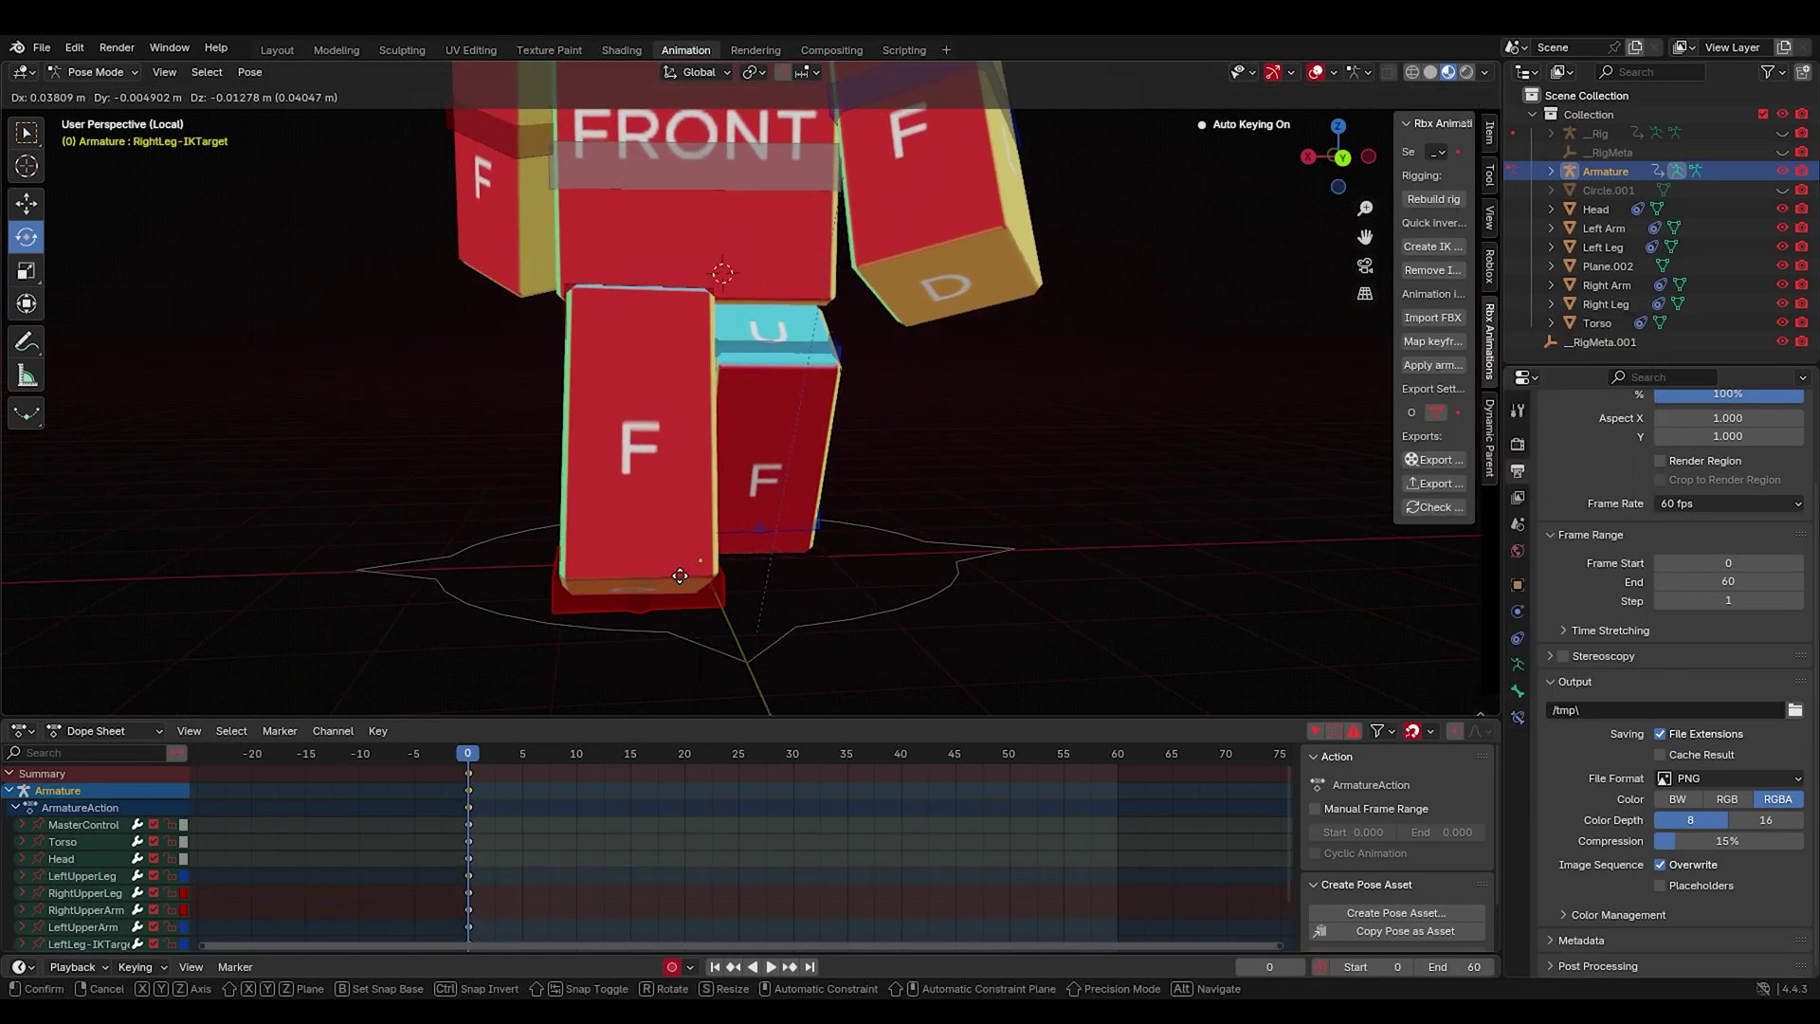
pyautogui.click(702, 579)
# Adjust the Torso bone's position over the spread legs.
pyautogui.moveTo(845, 389); pyautogui.dragTo(813, 389, button='middle')
pyautogui.click(660, 303)
pyautogui.scroll(-5, 661, 302)
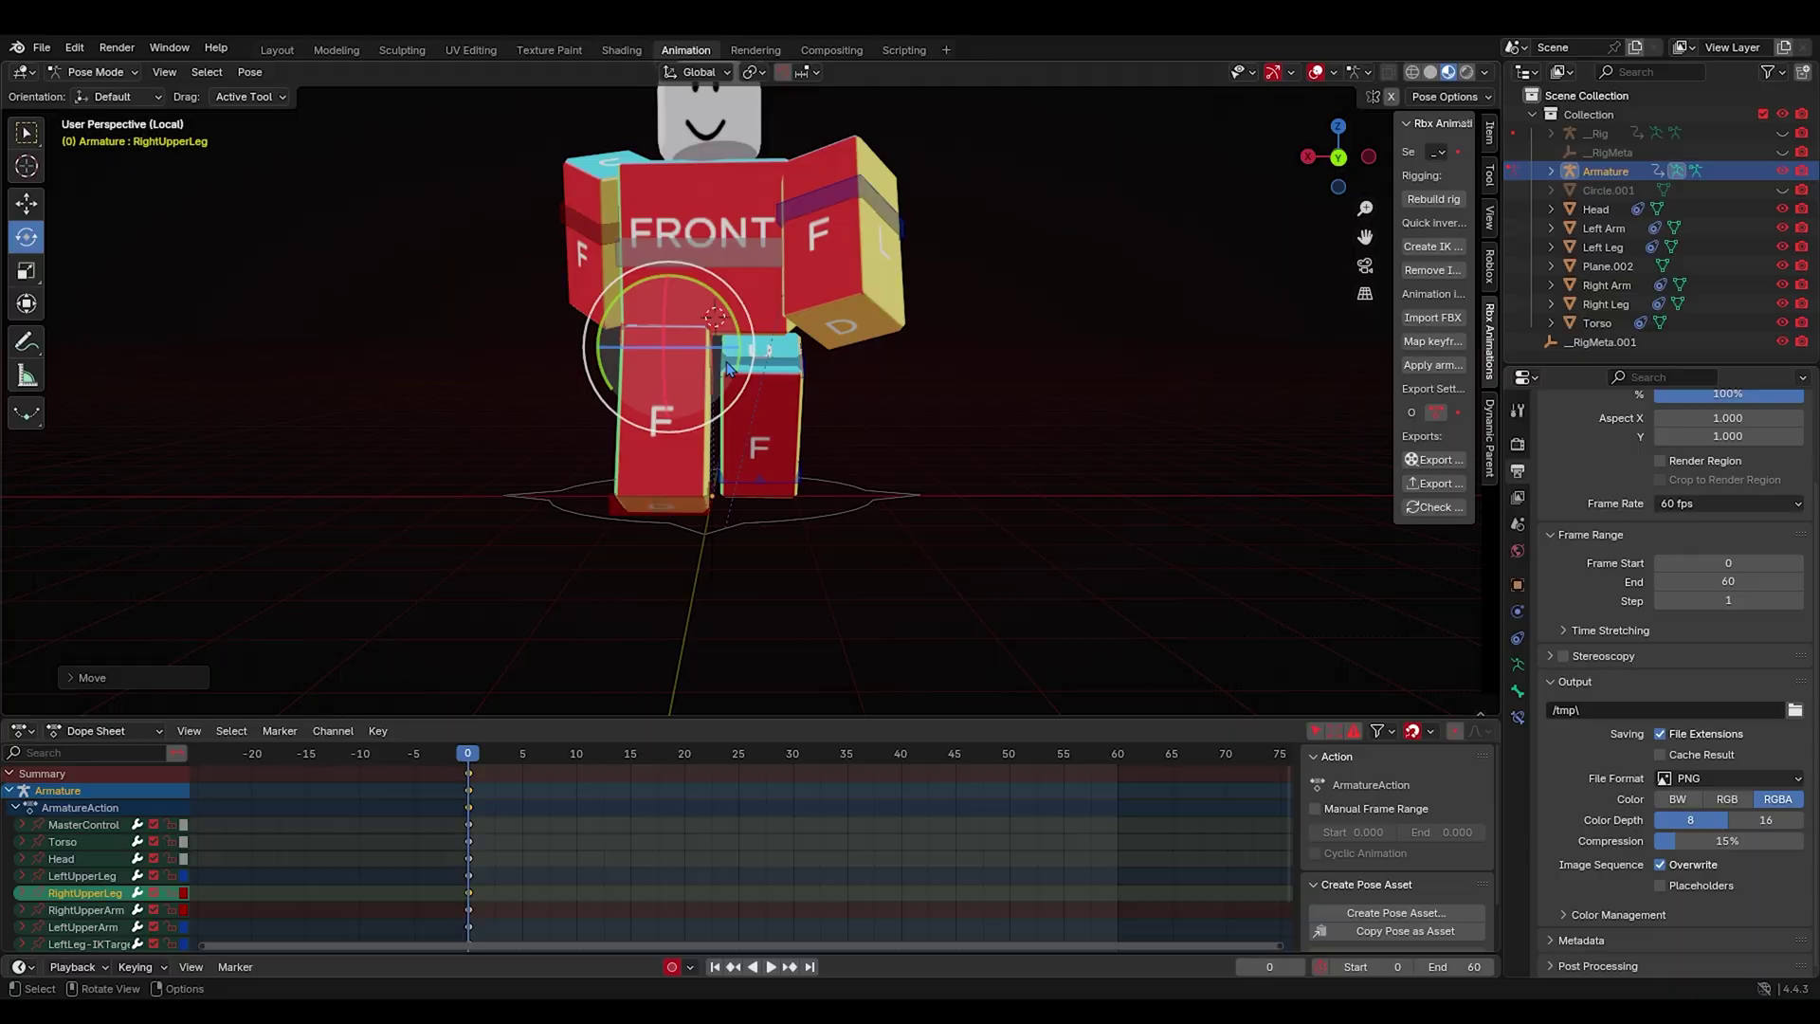
pyautogui.moveTo(661, 301); pyautogui.dragTo(568, 328, button='middle')
pyautogui.click(566, 323)
pyautogui.moveTo(566, 323); pyautogui.dragTo(569, 324)
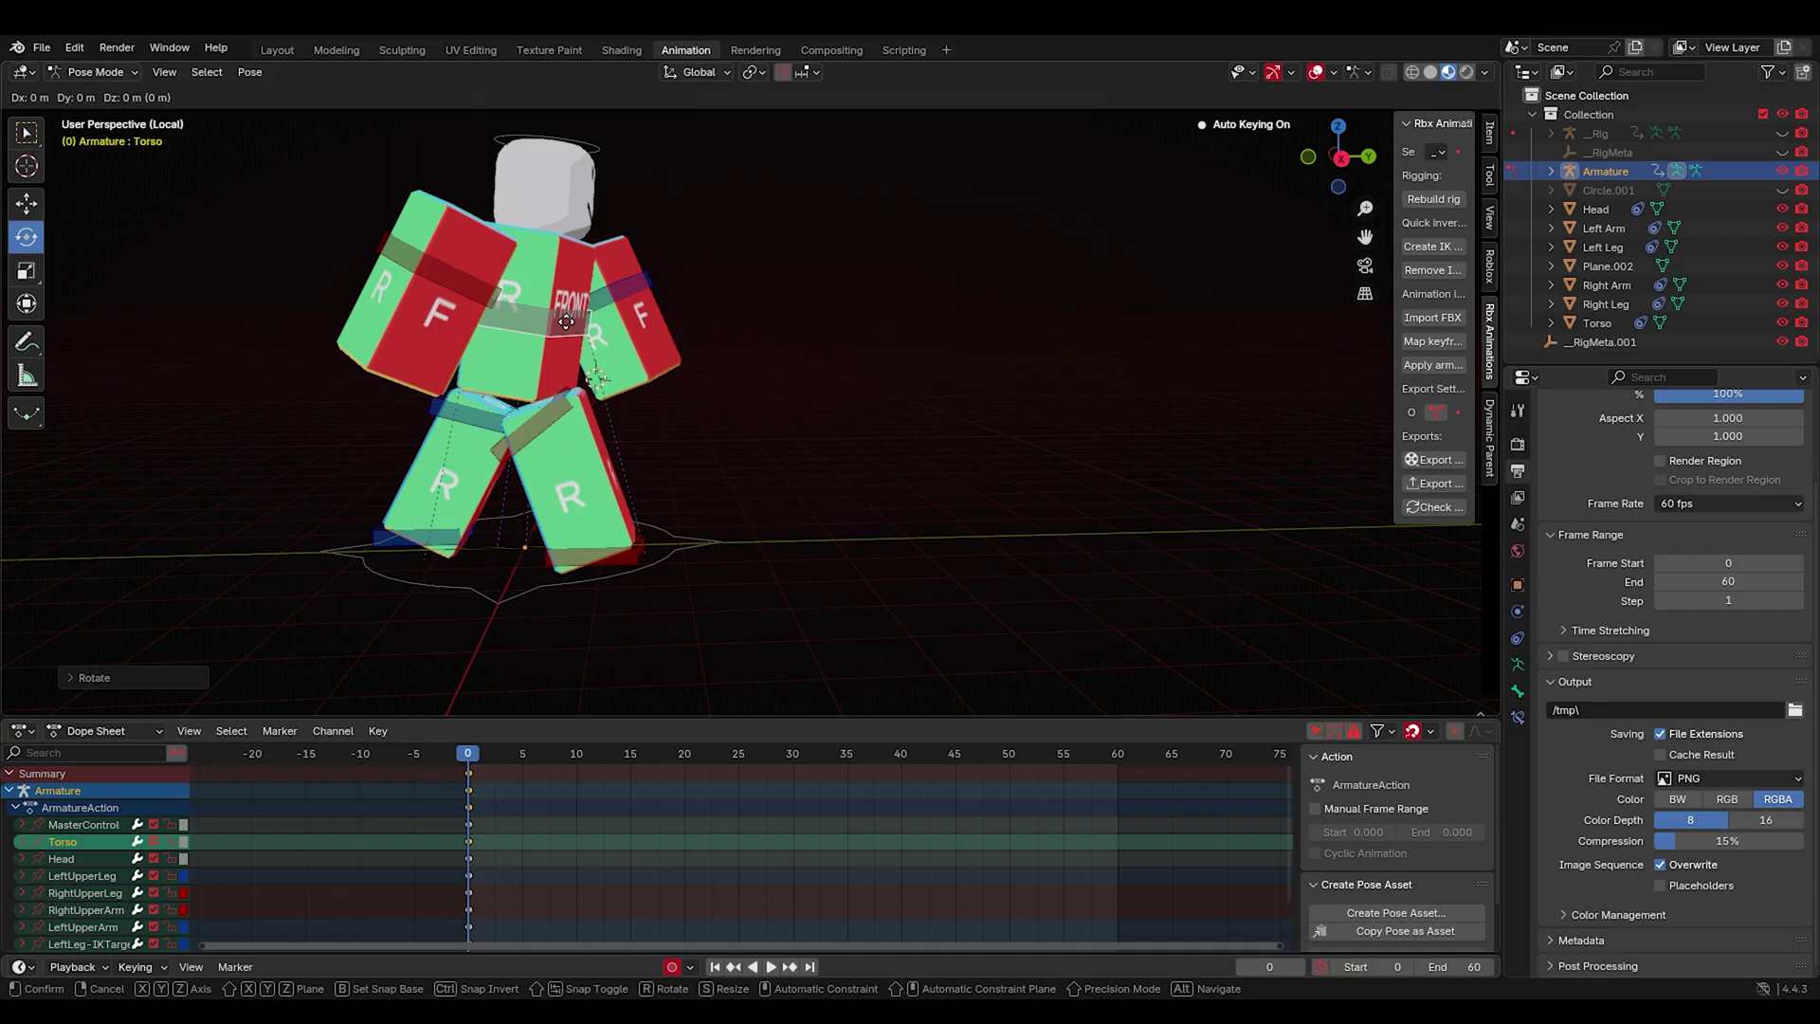
pyautogui.click(569, 324)
# Undo a trial torso rotation and tilt the Torso bone again with the trackball rotation.
pyautogui.moveTo(759, 322); pyautogui.dragTo(733, 426, button='middle')
pyautogui.scroll(-1, 623, 324)
pyautogui.scroll(2, 623, 324)
pyautogui.moveTo(722, 441); pyautogui.dragTo(707, 438)
pyautogui.hotkey('ctrl', 'z')
pyautogui.moveTo(616, 432); pyautogui.dragTo(750, 430, button='middle')
pyautogui.moveTo(751, 429); pyautogui.dragTo(739, 417)
pyautogui.moveTo(859, 438); pyautogui.dragTo(654, 411, button='middle')
pyautogui.moveTo(806, 420); pyautogui.dragTo(831, 418, button='middle')
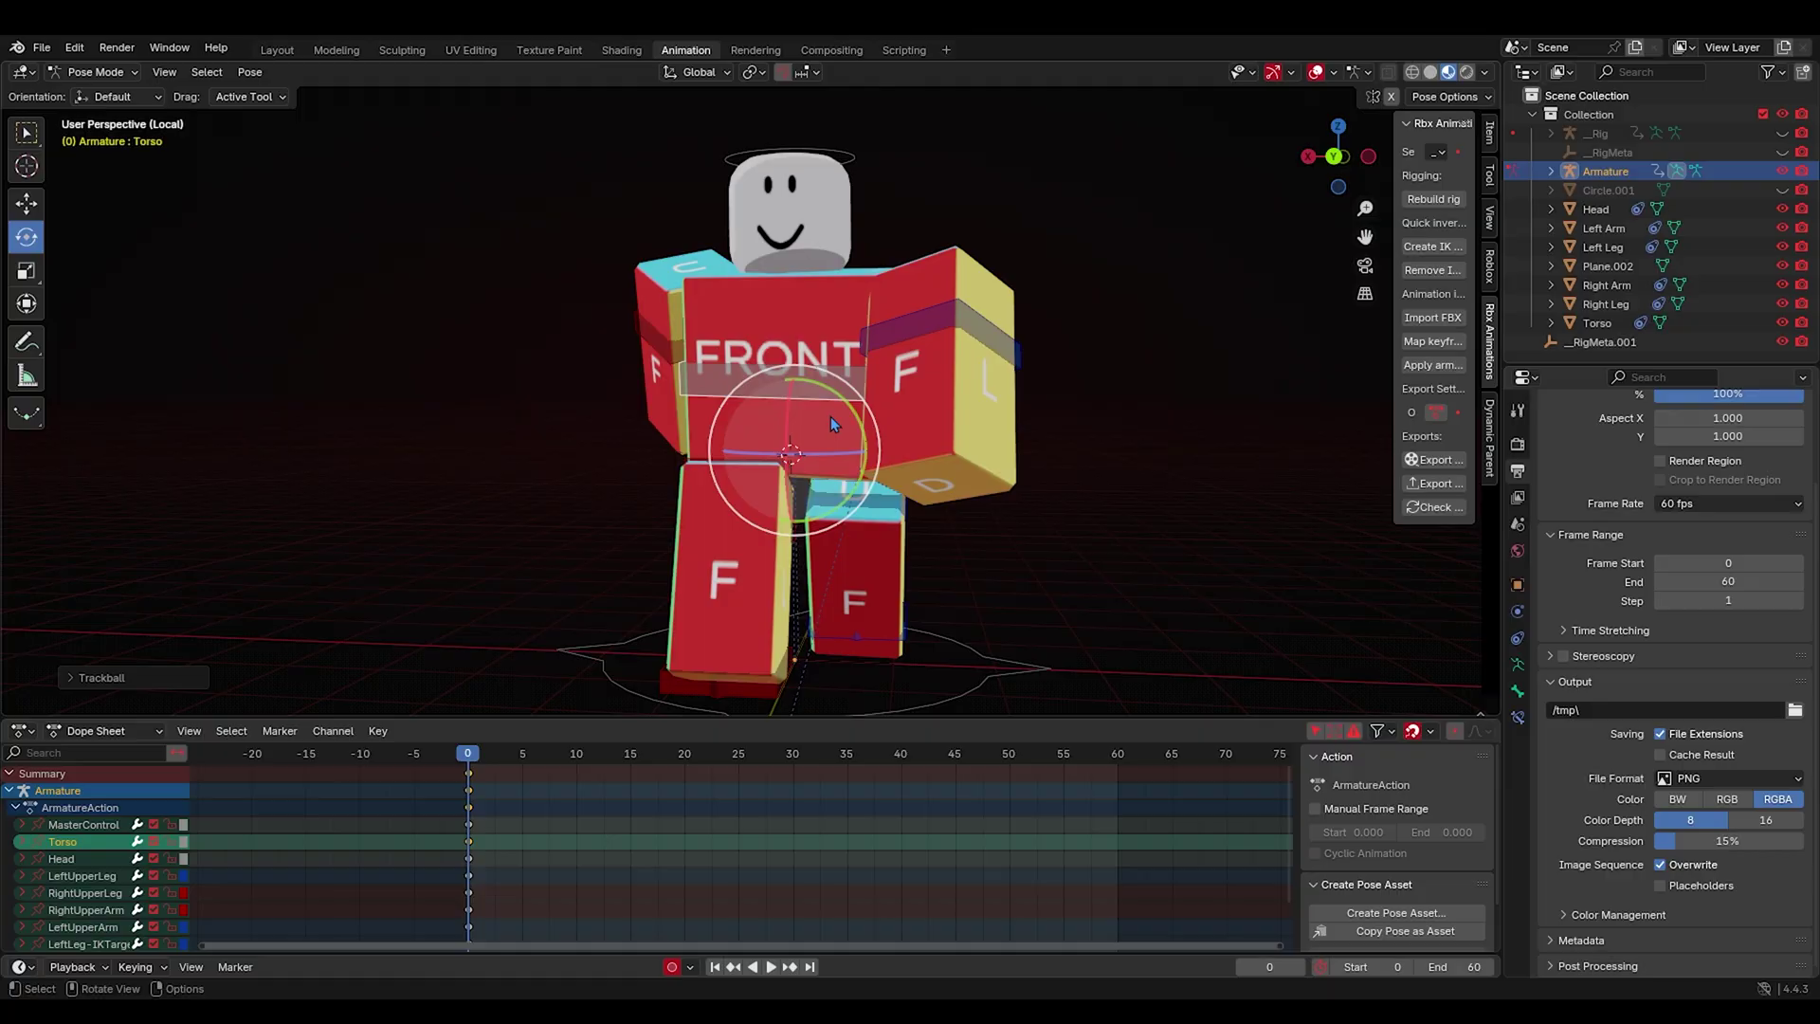
pyautogui.moveTo(828, 426); pyautogui.dragTo(925, 442)
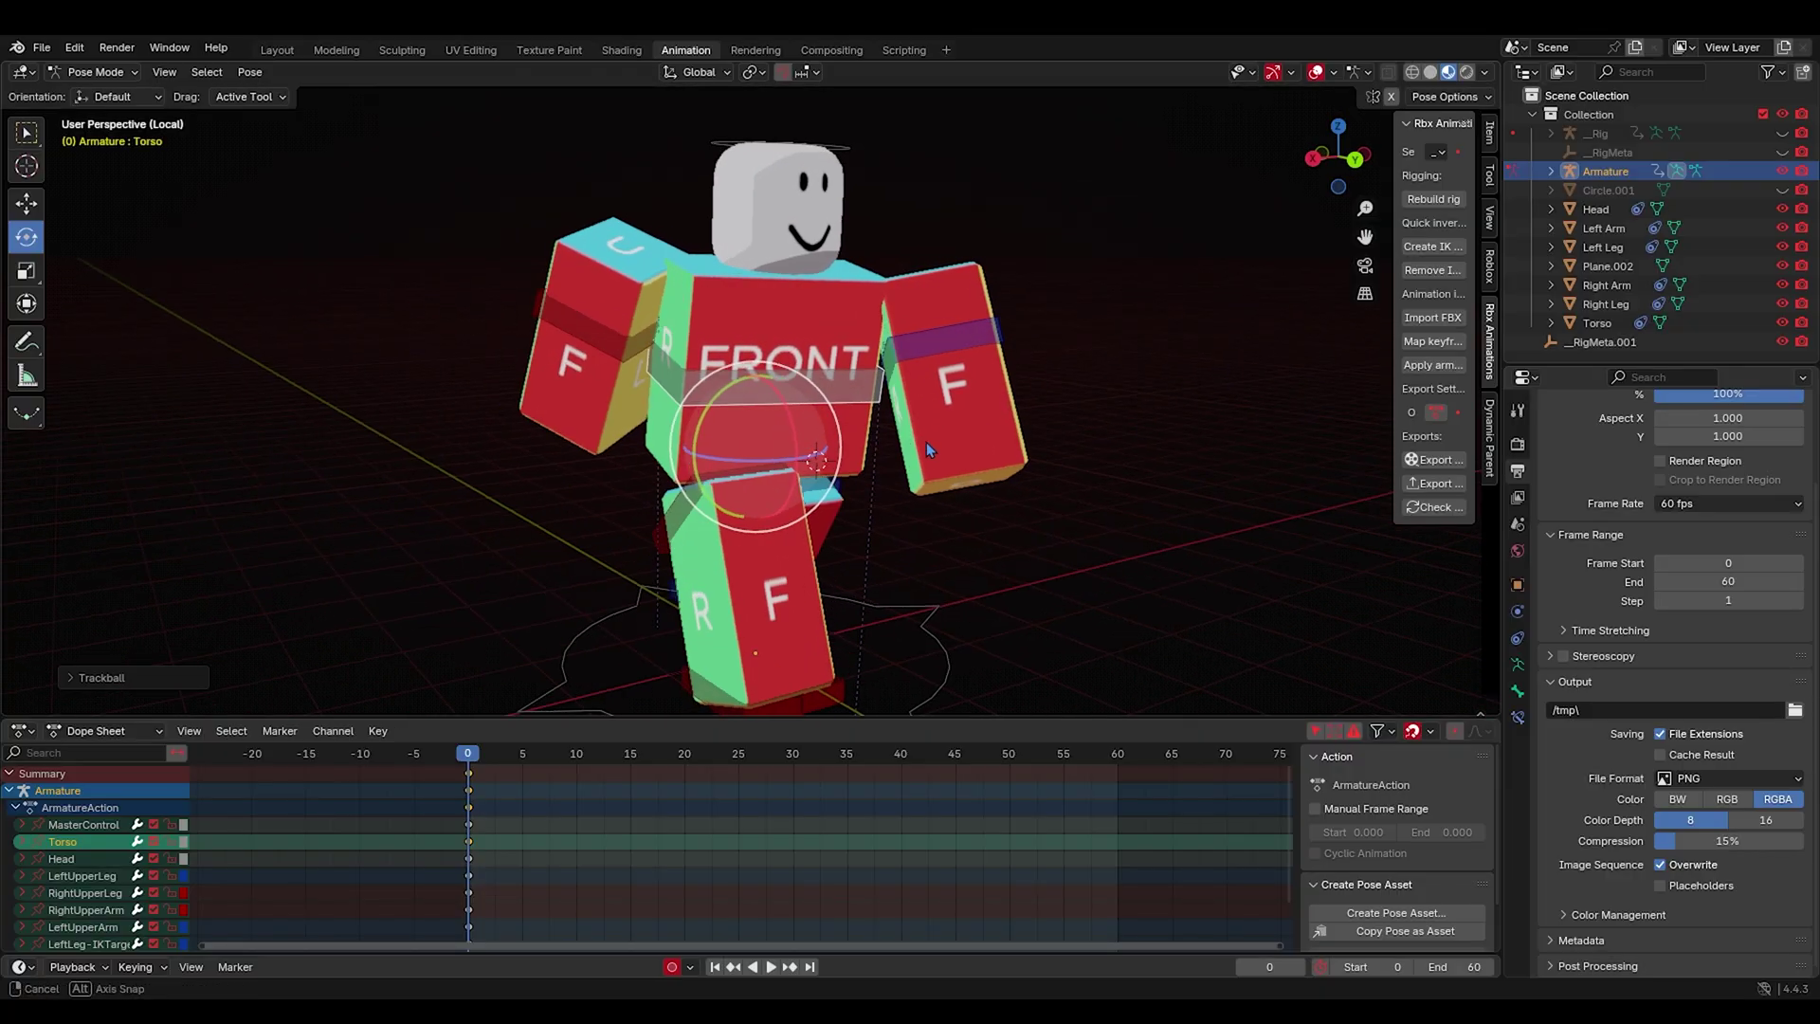
# Move the RightUpperArm bone to fit the tilted torso's shoulder.
pyautogui.moveTo(925, 441); pyautogui.dragTo(834, 412, button='middle')
pyautogui.scroll(-2, 1026, 409)
pyautogui.click(690, 313)
pyautogui.moveTo(690, 313); pyautogui.dragTo(606, 288, button='middle')
pyautogui.press('g')
pyautogui.click(826, 292)
pyautogui.press('g')
pyautogui.click(823, 290)
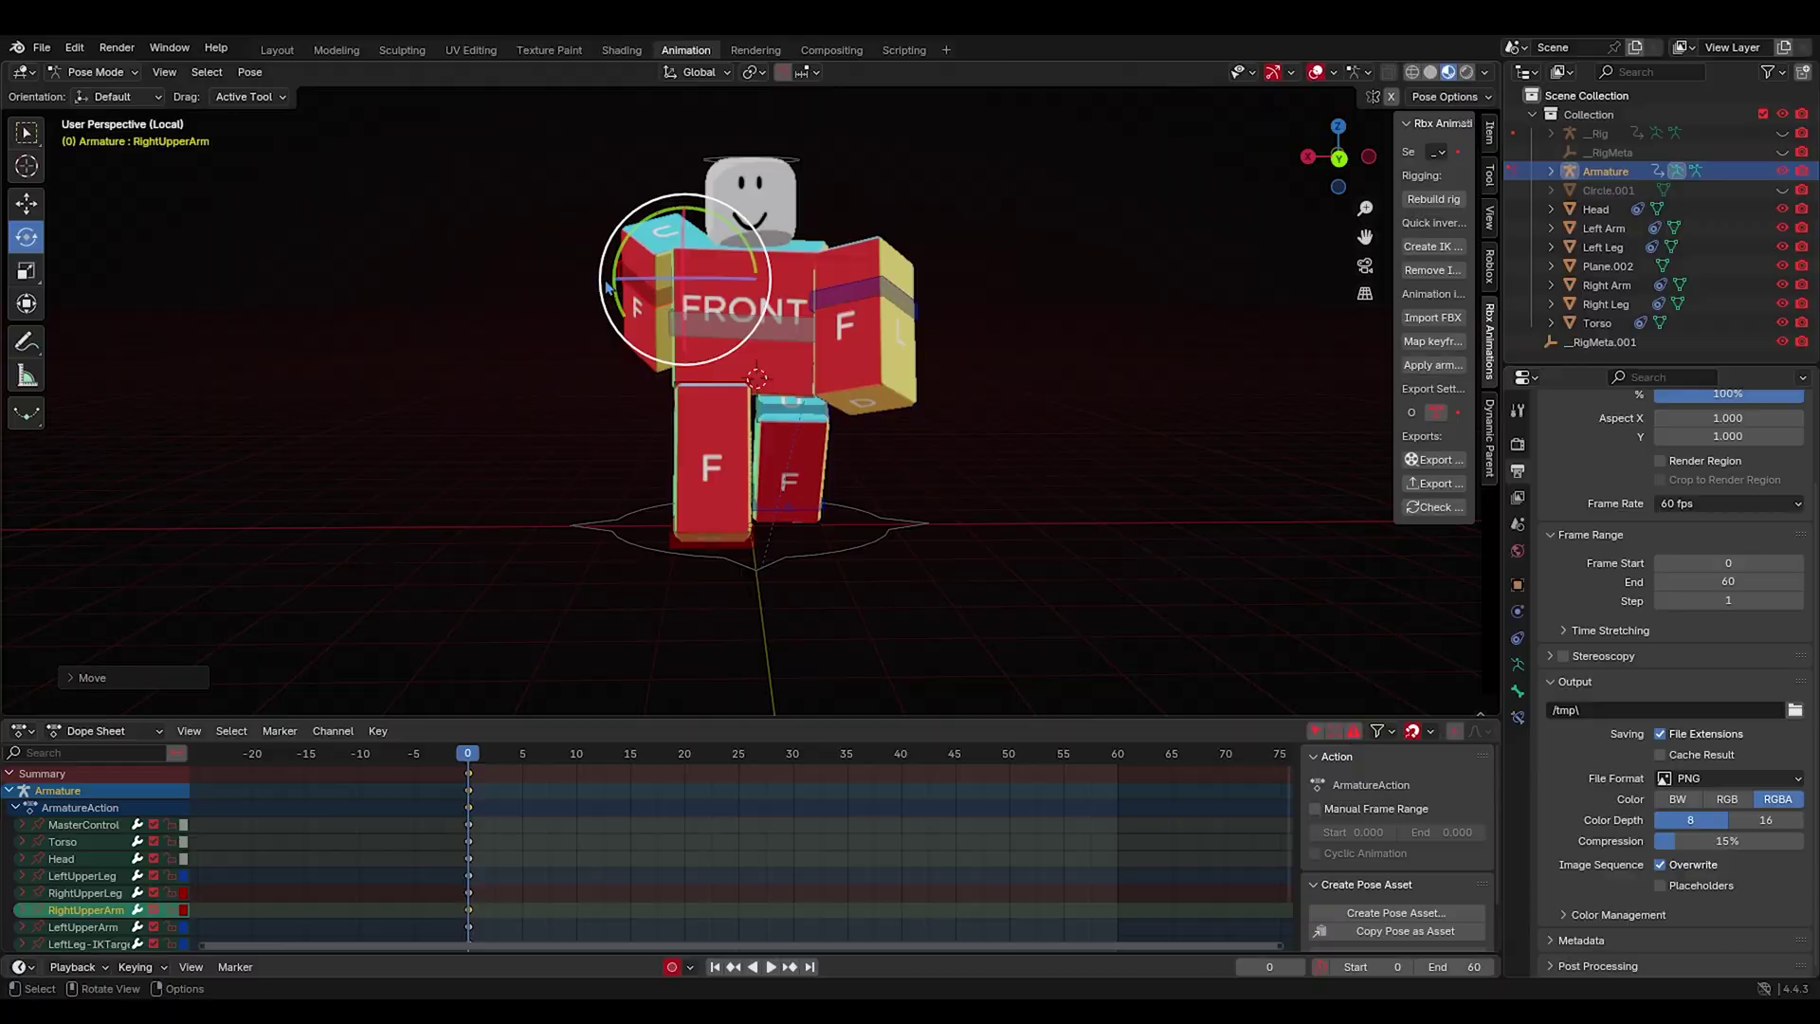
# Rotate the LeftUpperArm bone slightly to match the tilted torso.
pyautogui.click(878, 303)
pyautogui.moveTo(848, 280); pyautogui.dragTo(858, 308)
pyautogui.moveTo(858, 308); pyautogui.dragTo(996, 353, button='middle')
# Duplicate all of the rig's keyframes from frame 0 to frame 60.
pyautogui.click(1007, 353)
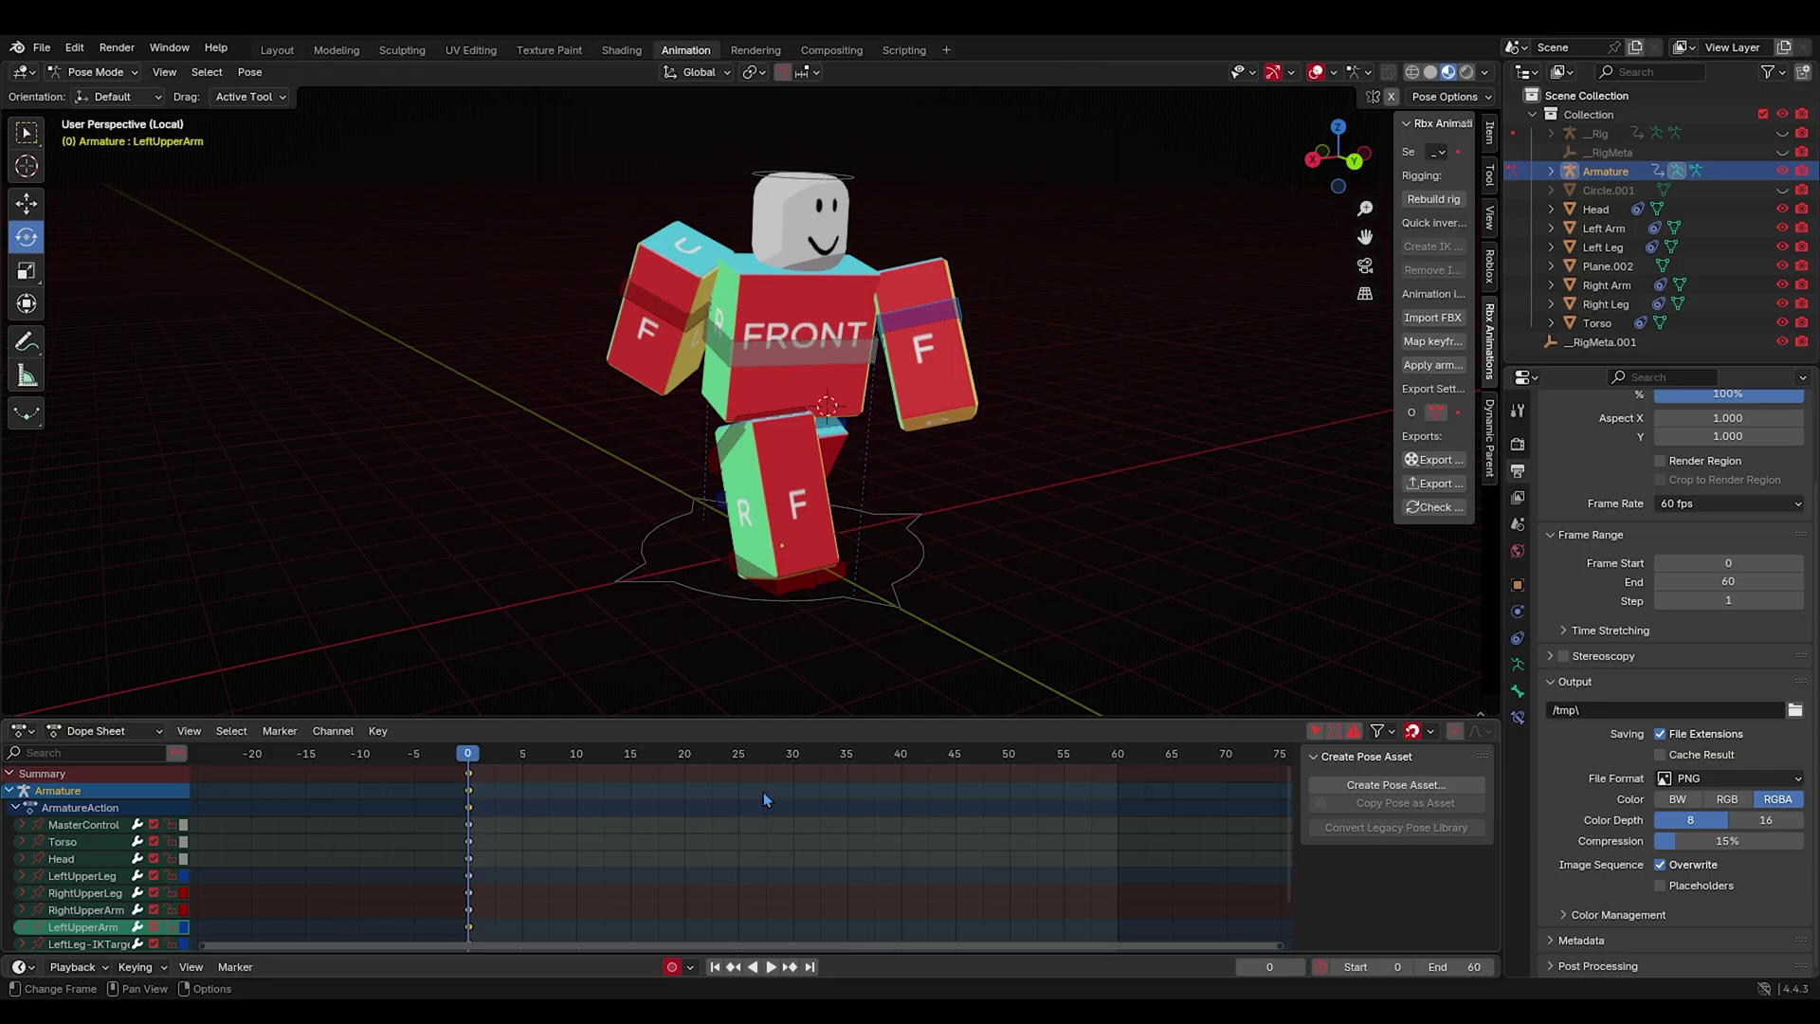
pyautogui.hotkey('shift', 'd')
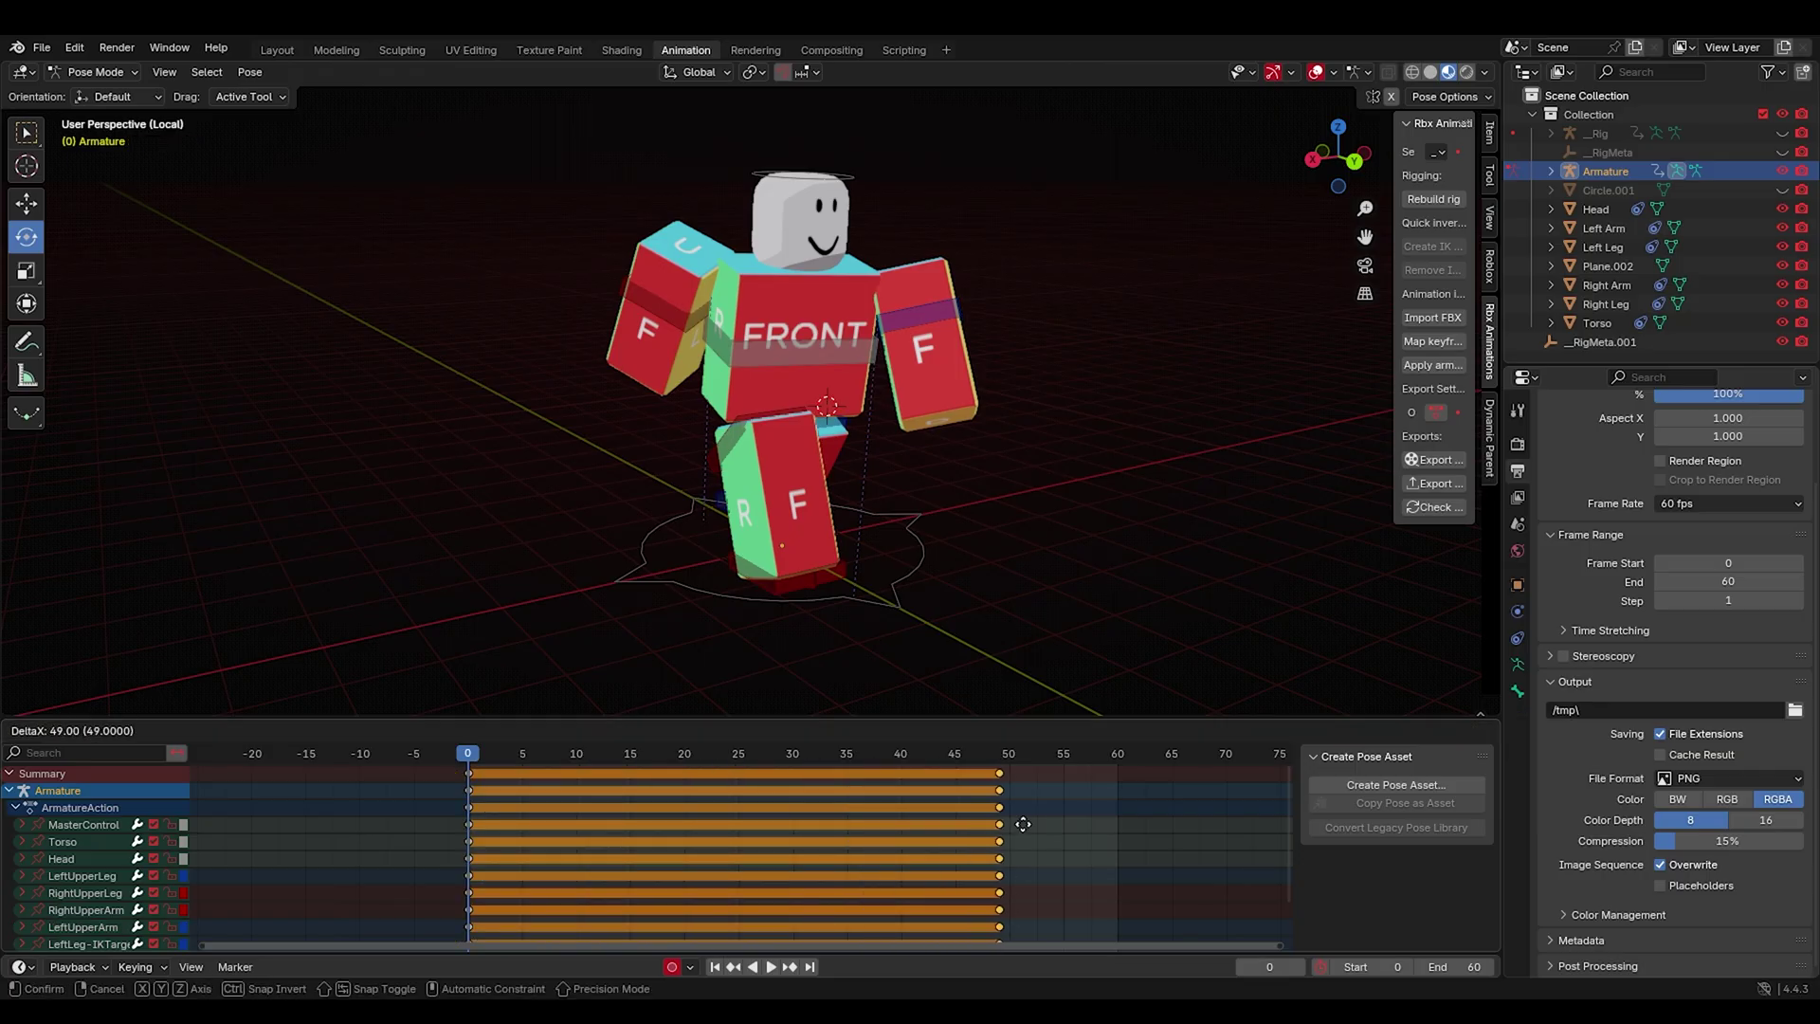
pyautogui.click(1134, 823)
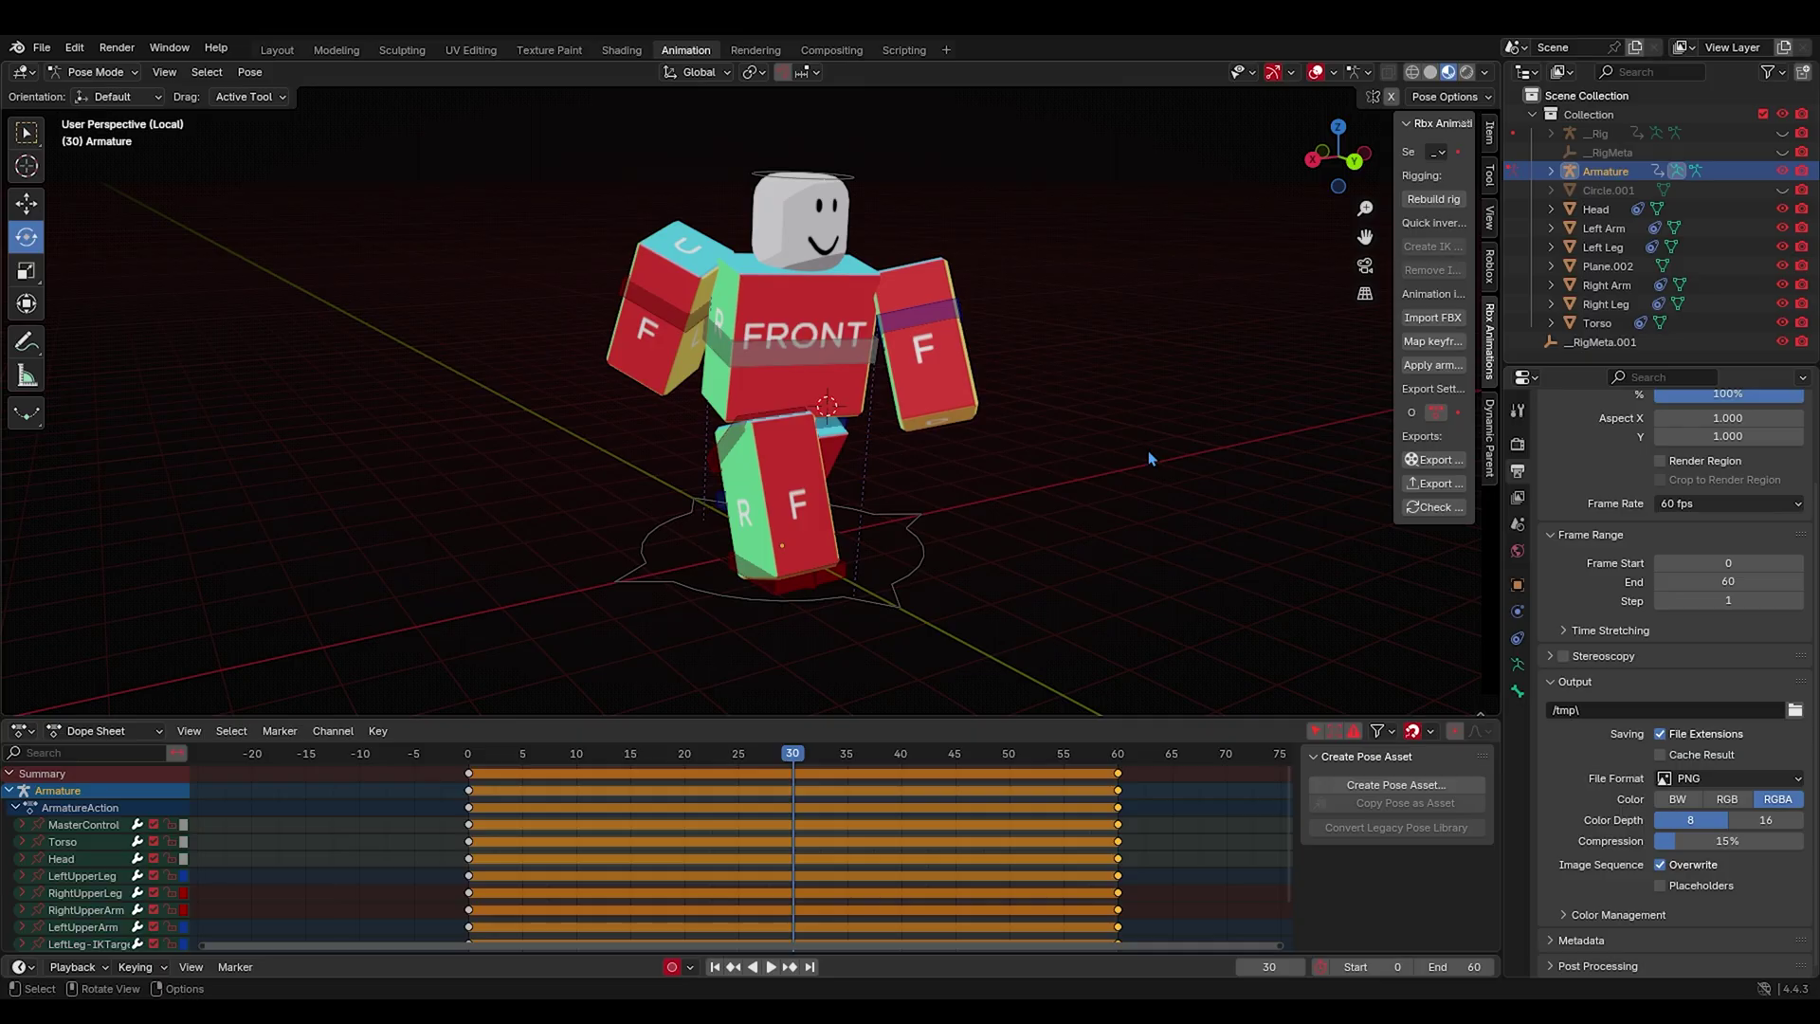
# Copy the pose of all bones and paste it X-flipped at frame 30.
pyautogui.moveTo(1111, 126); pyautogui.dragTo(420, 611)
pyautogui.rightClick(730, 349)
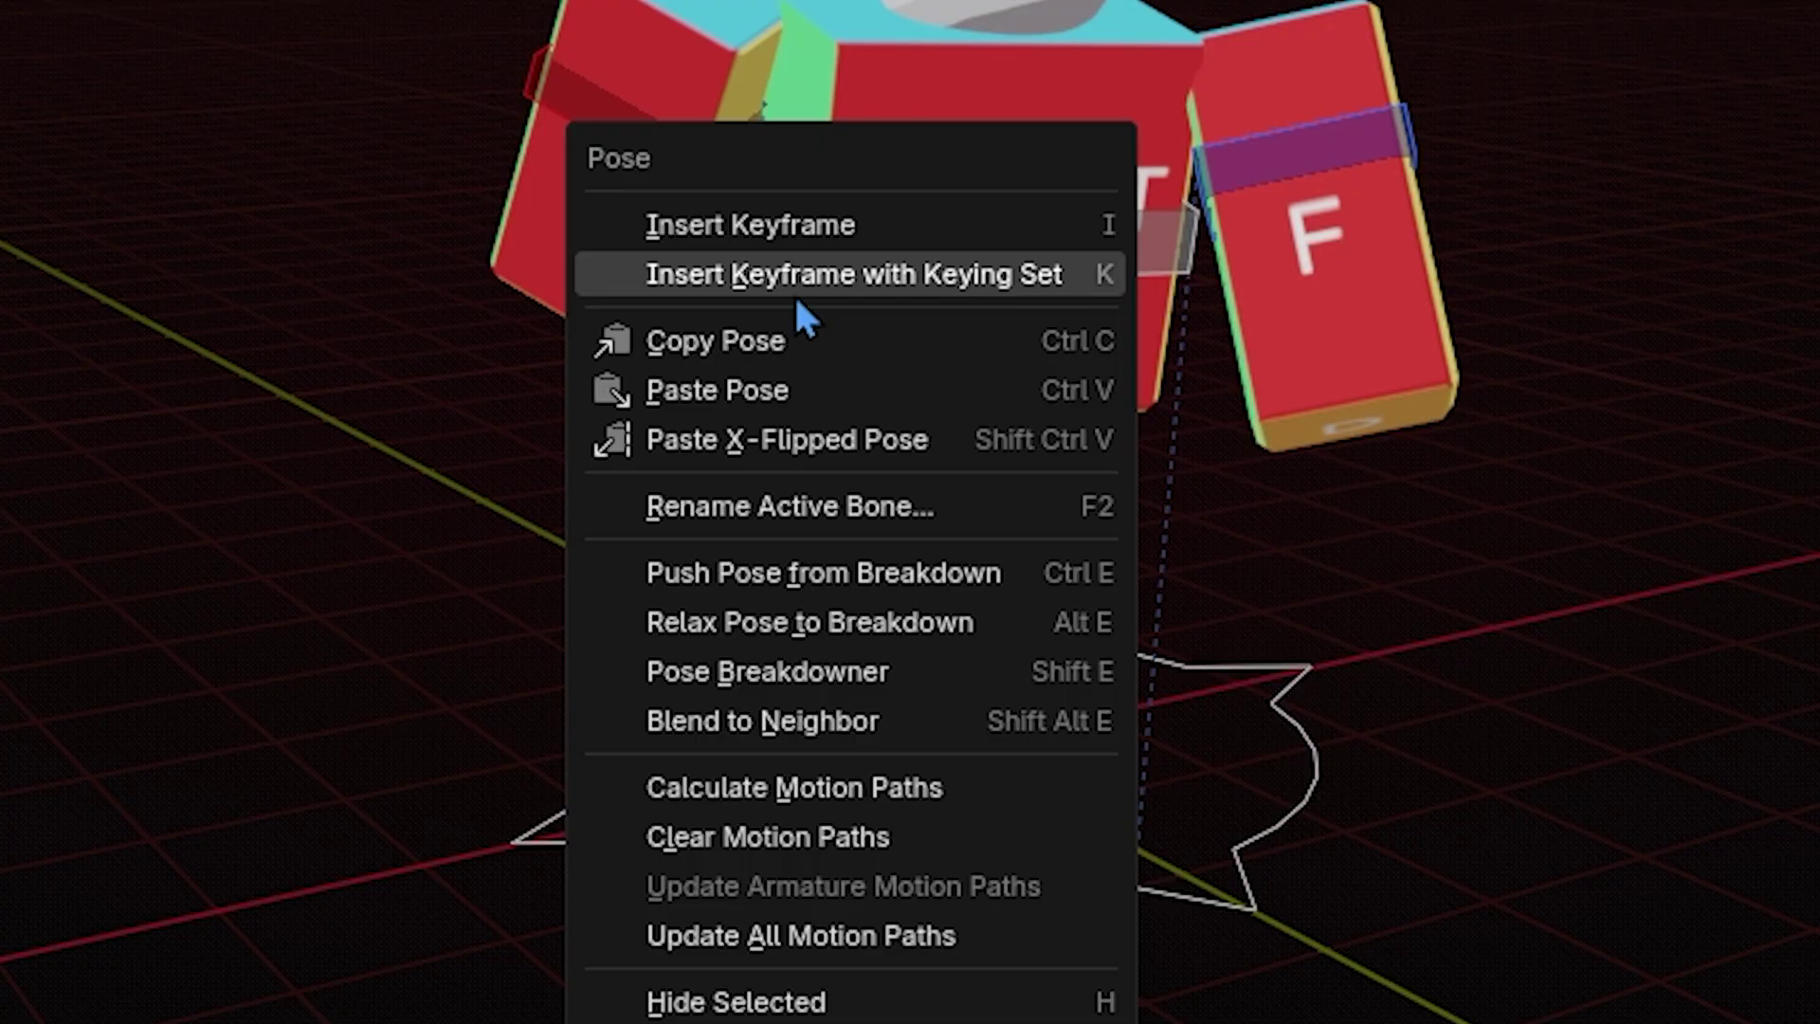
pyautogui.click(792, 340)
pyautogui.rightClick(827, 646)
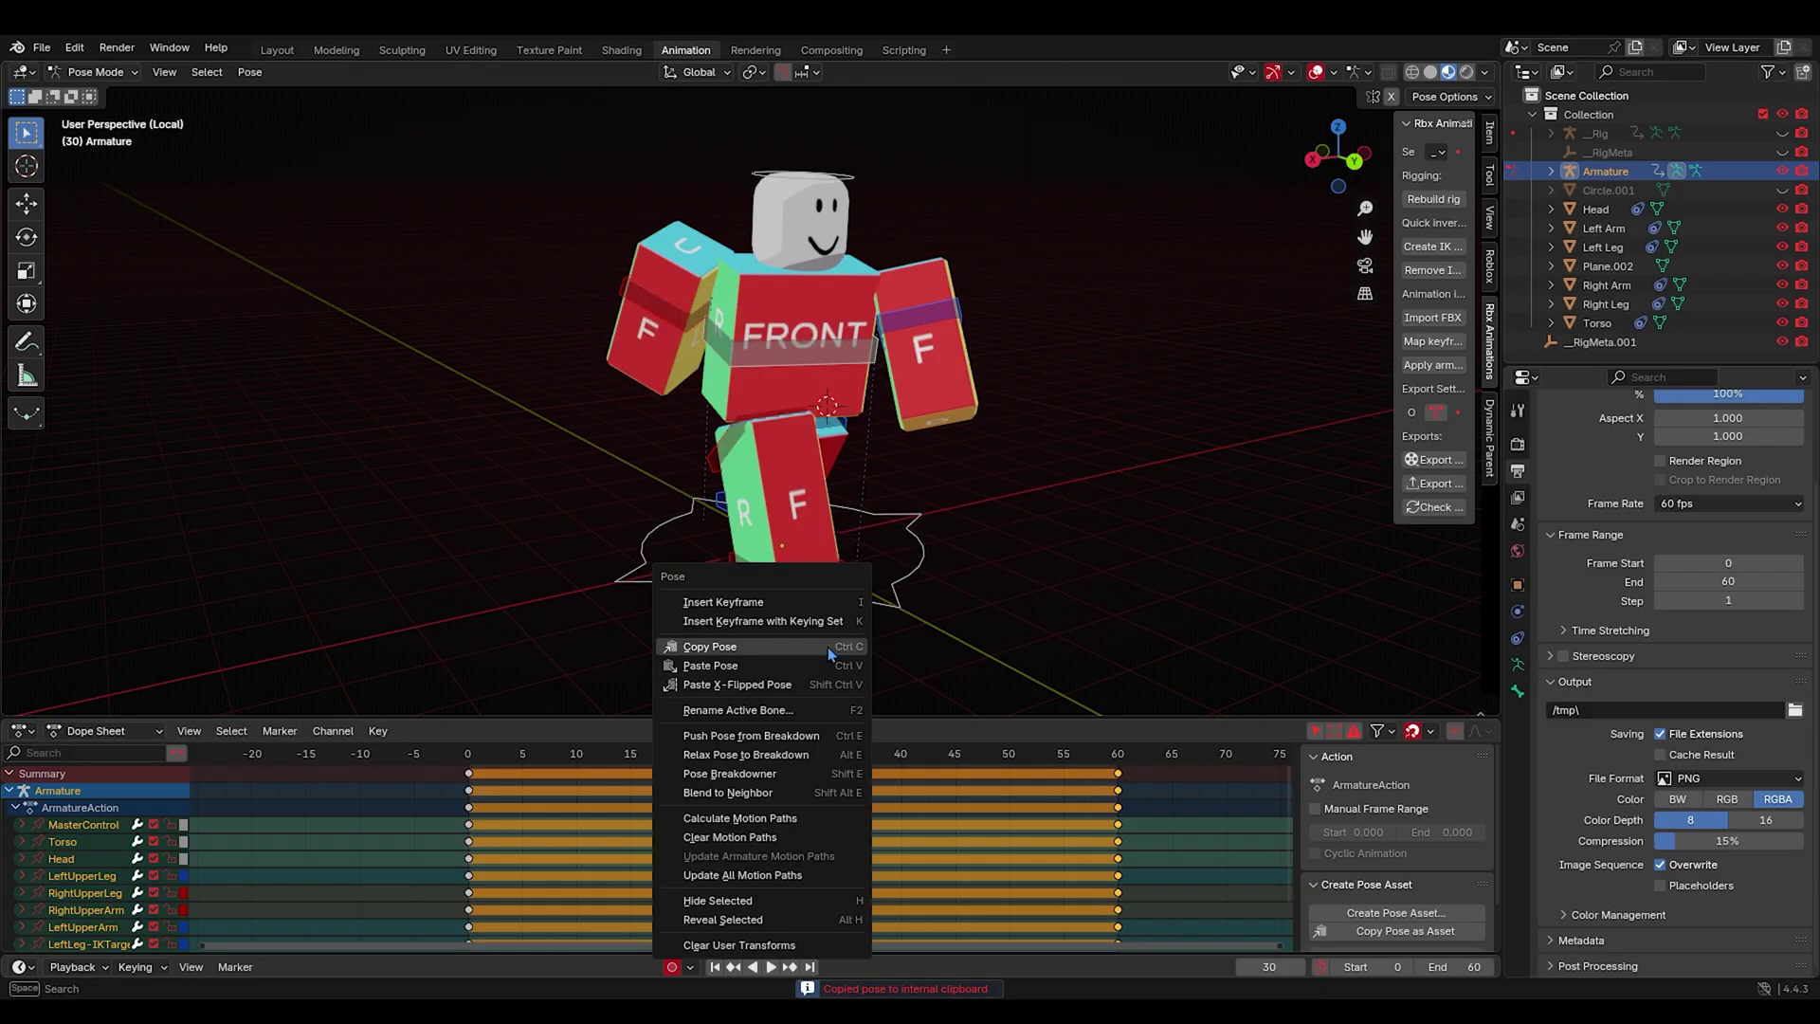
pyautogui.click(758, 687)
pyautogui.moveTo(831, 719); pyautogui.dragTo(597, 623, button='middle')
pyautogui.click(626, 788)
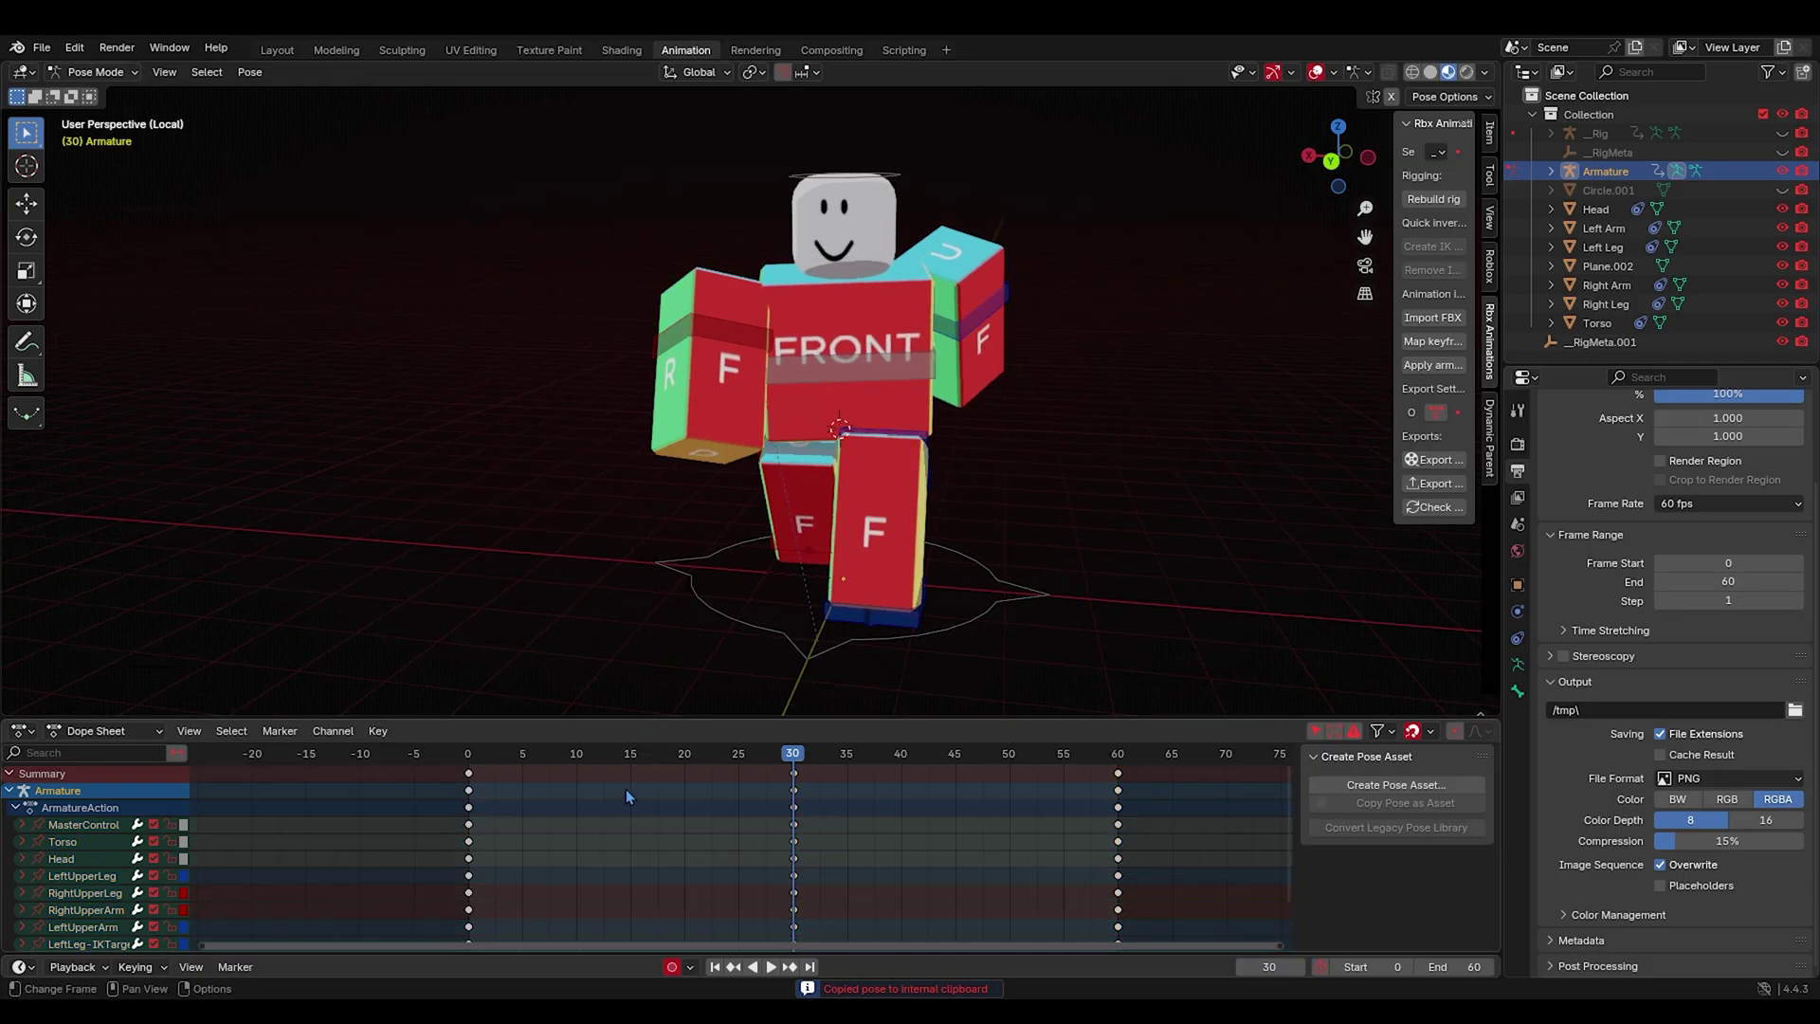
# Raise the LeftLeg-IKTarget bone about 0.35 m at frame 15, lifting the left foot off the ground.
pyautogui.moveTo(683, 702); pyautogui.dragTo(699, 661, button='middle')
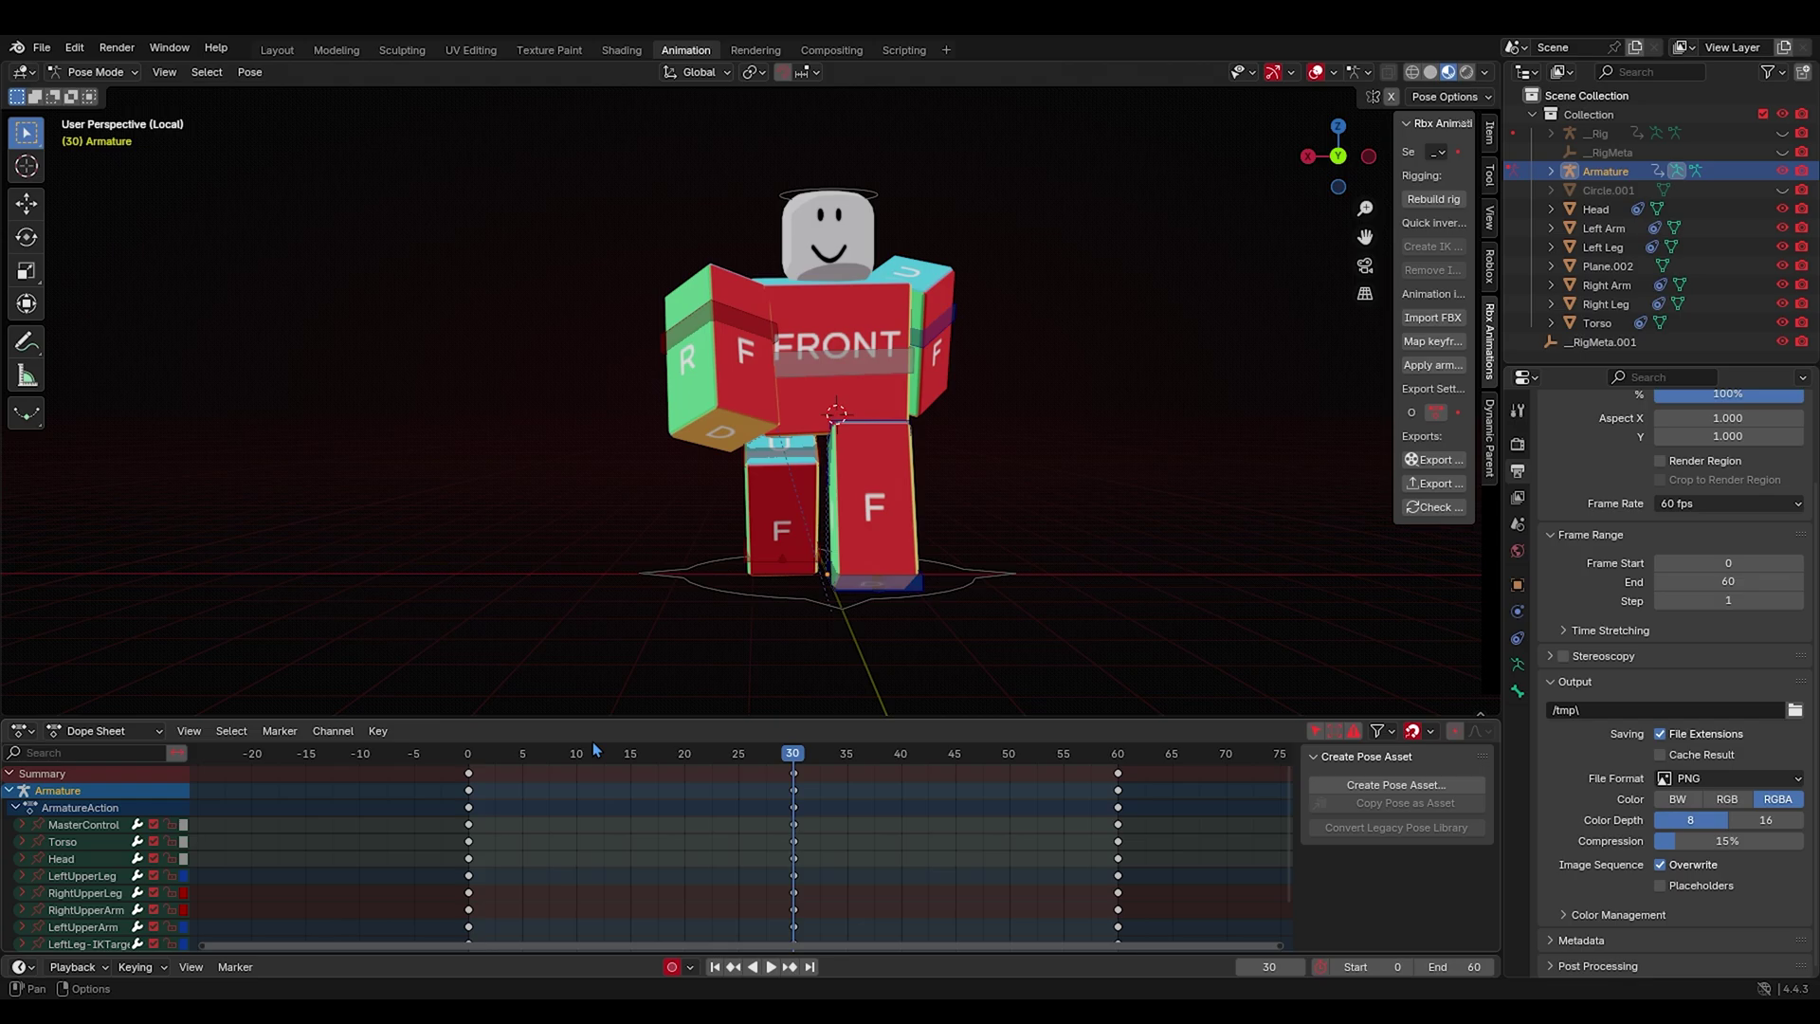
pyautogui.click(509, 754)
pyautogui.press('space')
pyautogui.moveTo(492, 768); pyautogui.dragTo(605, 770)
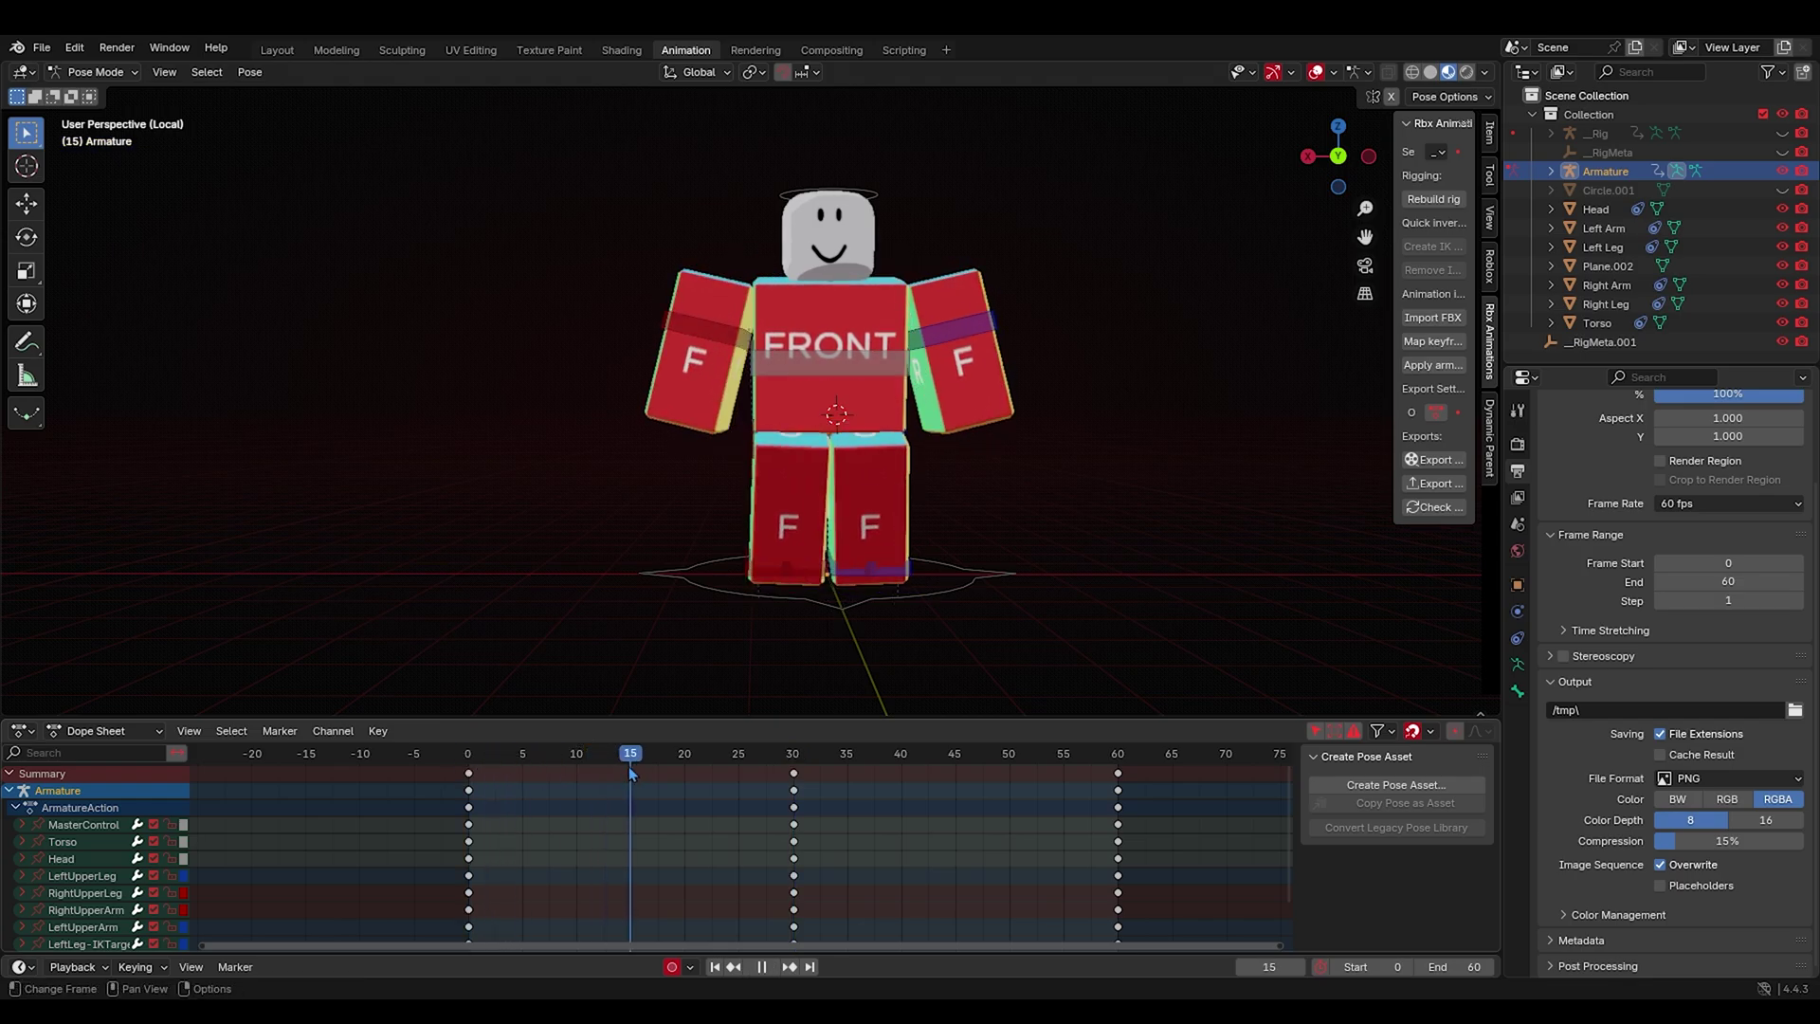
pyautogui.click(794, 572)
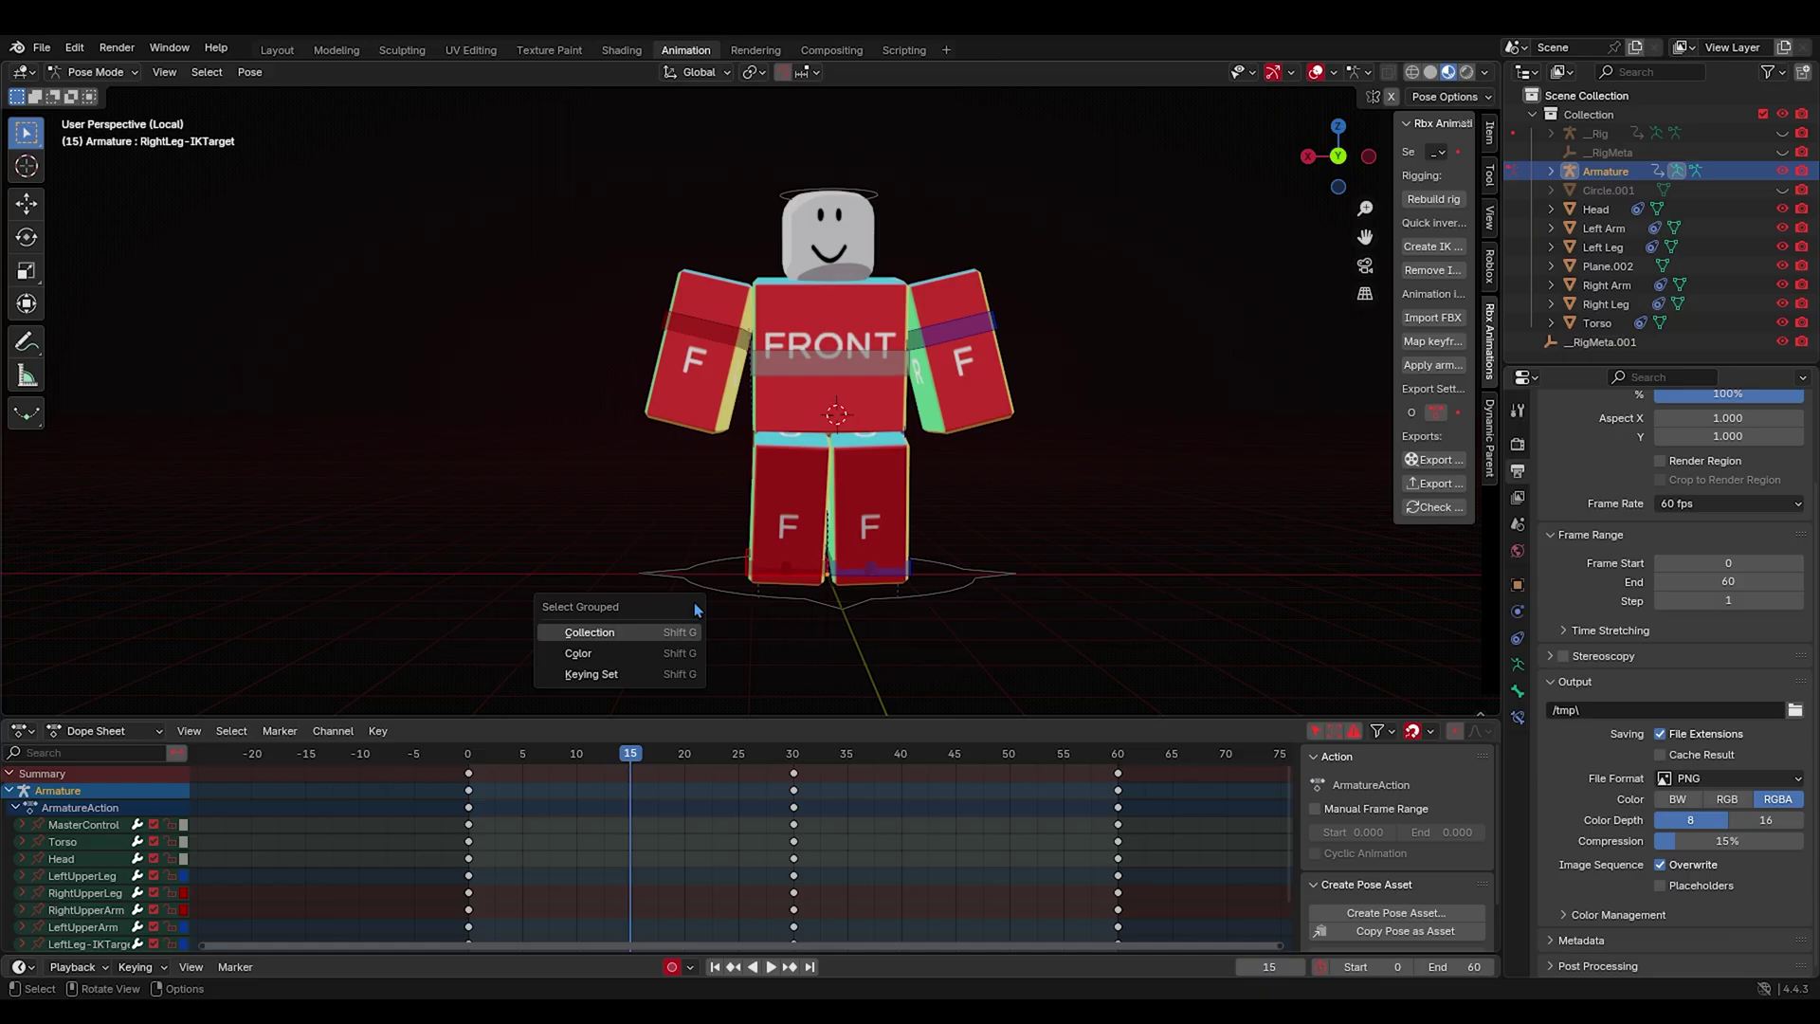
pyautogui.moveTo(480, 768); pyautogui.dragTo(617, 761)
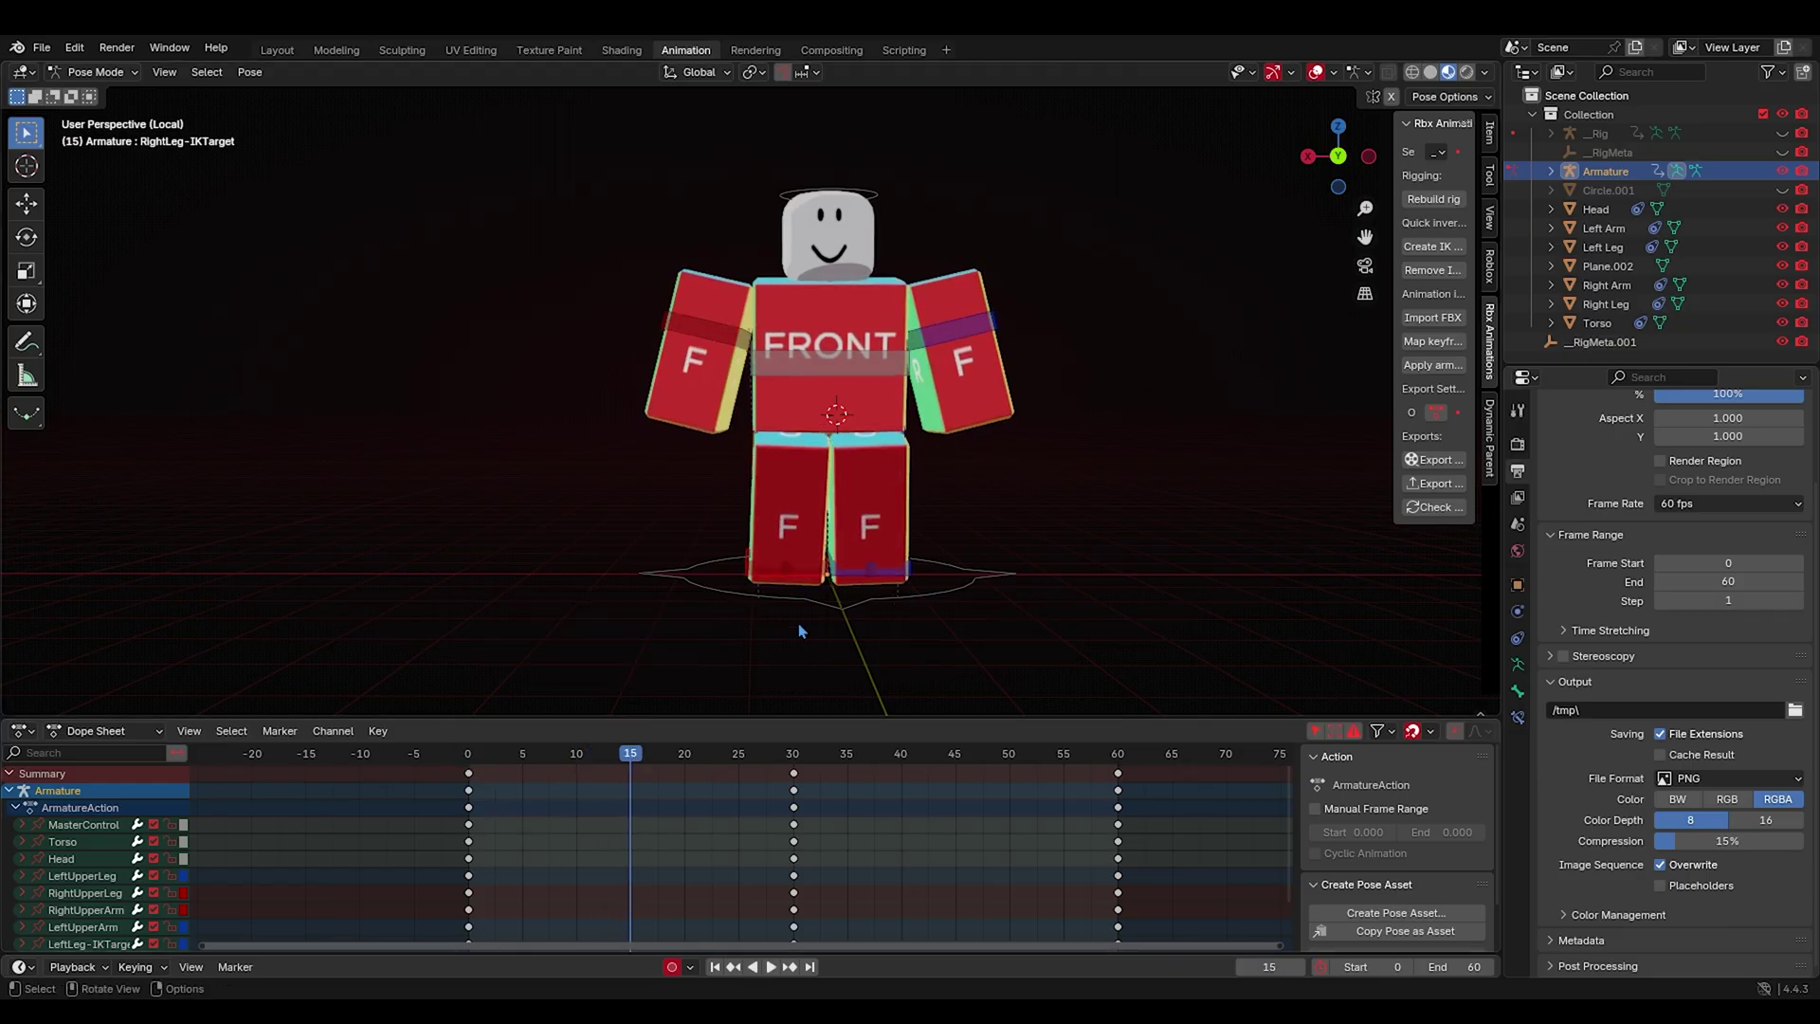
pyautogui.press('g')
pyautogui.rightClick(871, 567)
pyautogui.click(871, 569)
pyautogui.press('g')
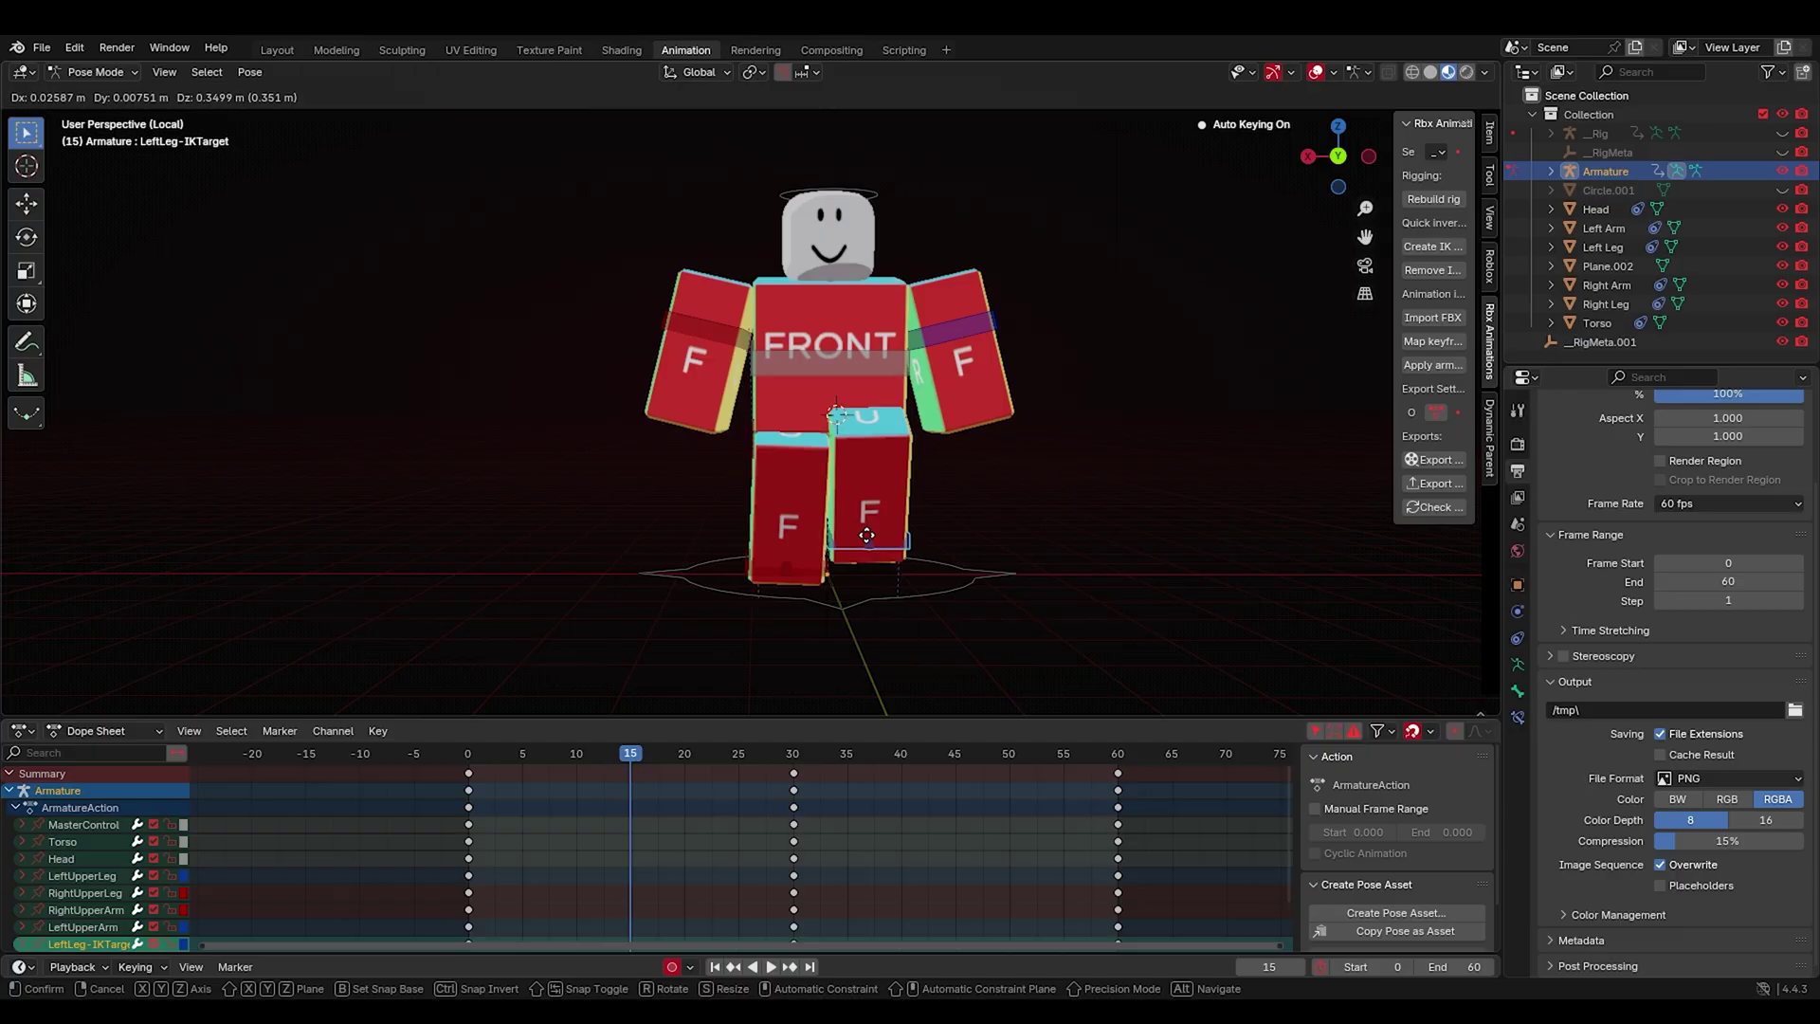
pyautogui.click(870, 531)
# From the side, move the LeftLeg-IKTarget forward and slightly up at frame 15.
pyautogui.moveTo(871, 531); pyautogui.dragTo(909, 481, button='middle')
pyautogui.press('g')
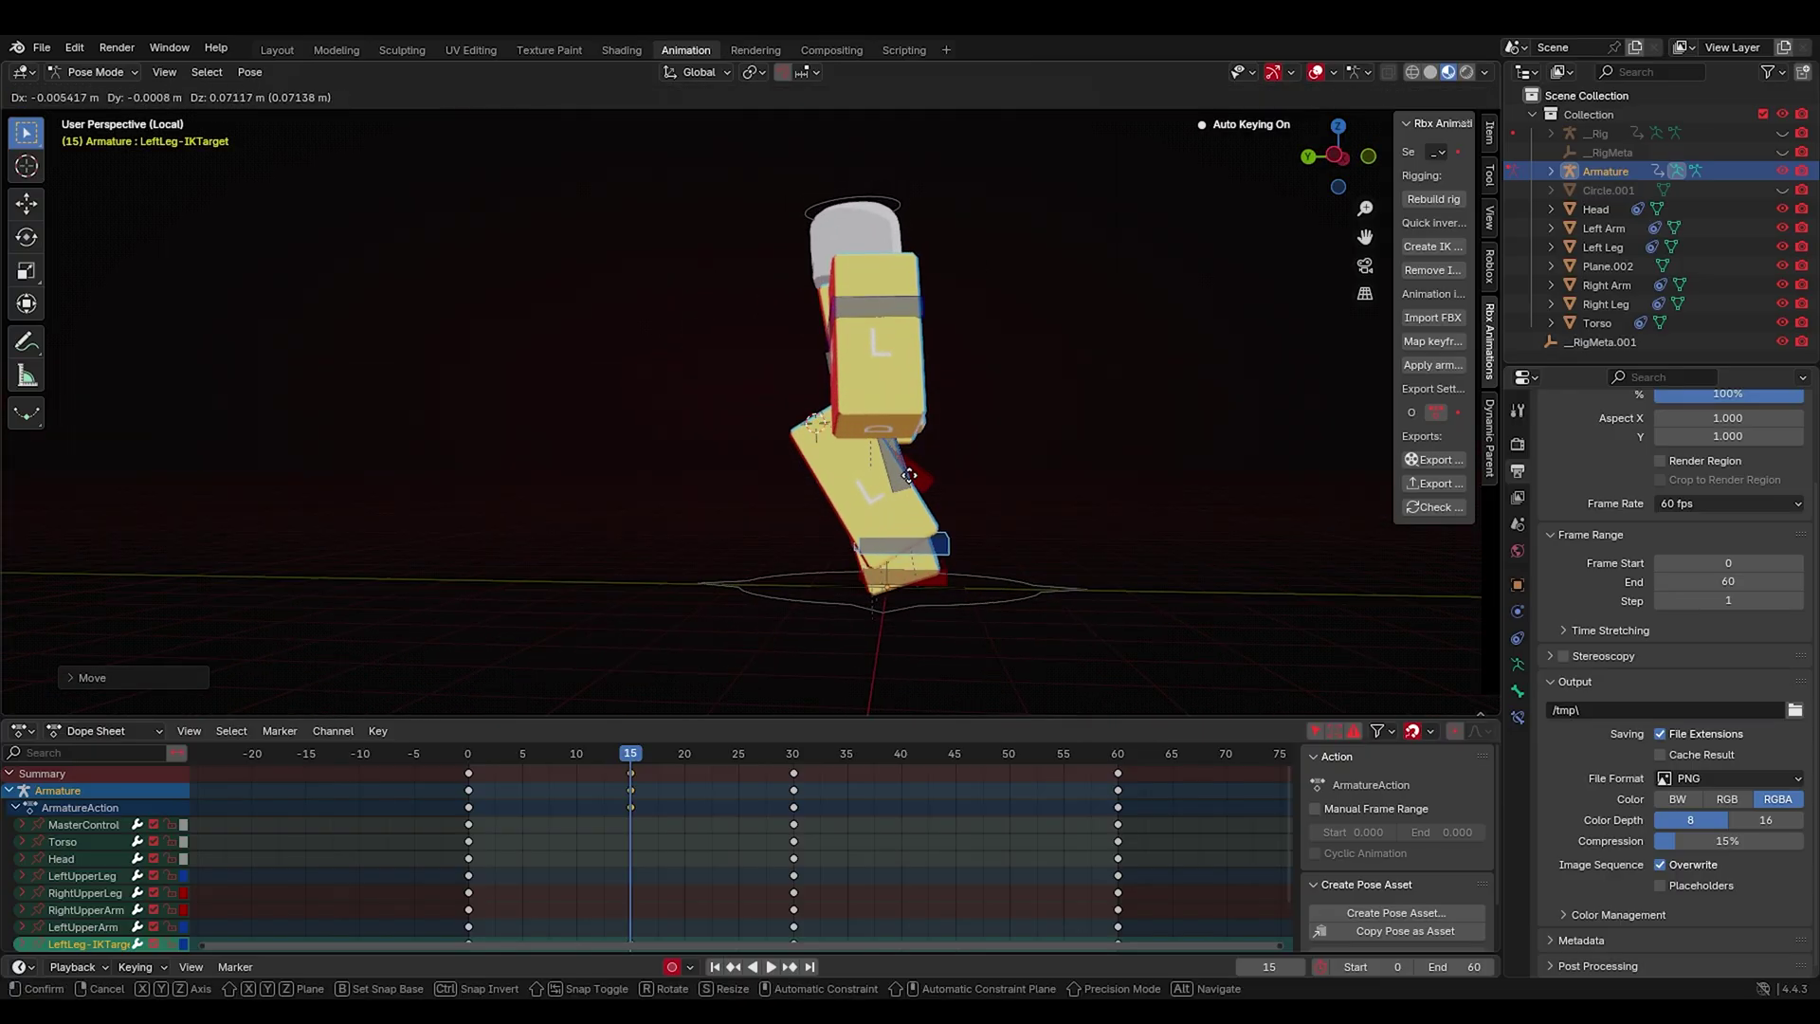
pyautogui.click(891, 474)
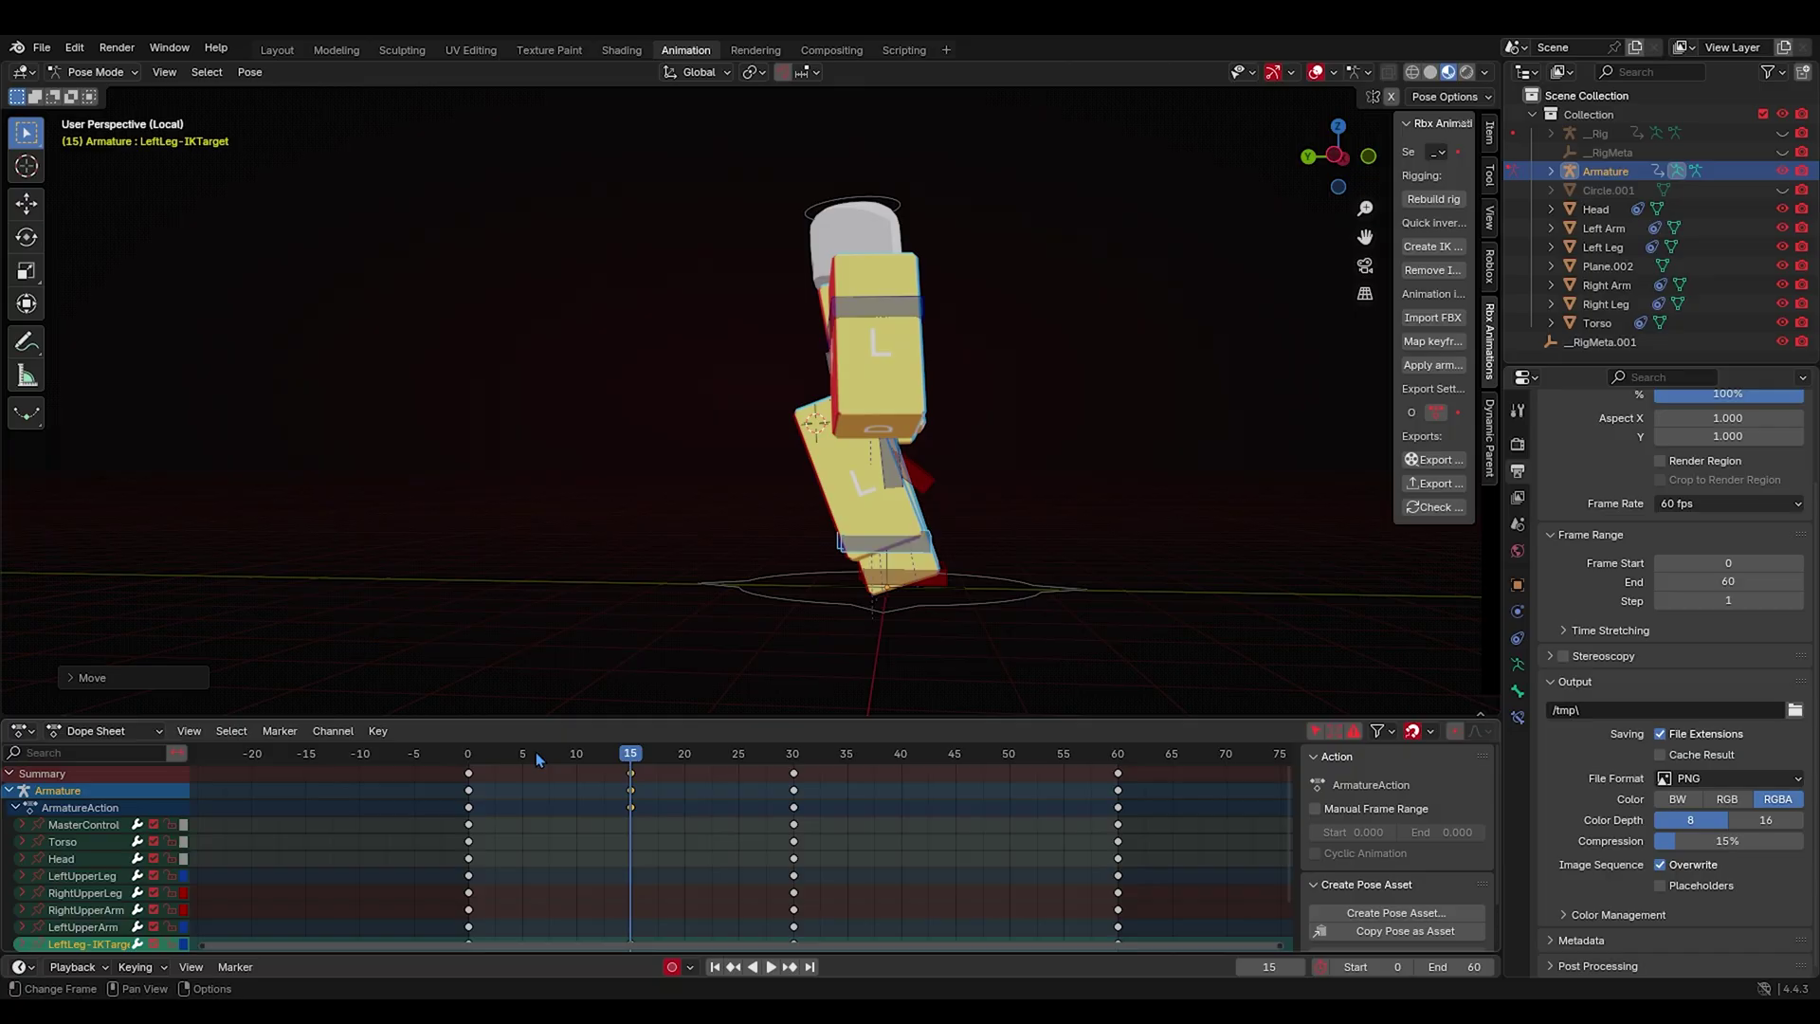
# Move the LeftLeg-IKTarget further back and up at frame 10 to exaggerate the trailing leg's lift.
pyautogui.press('space')
pyautogui.moveTo(486, 755); pyautogui.dragTo(535, 754)
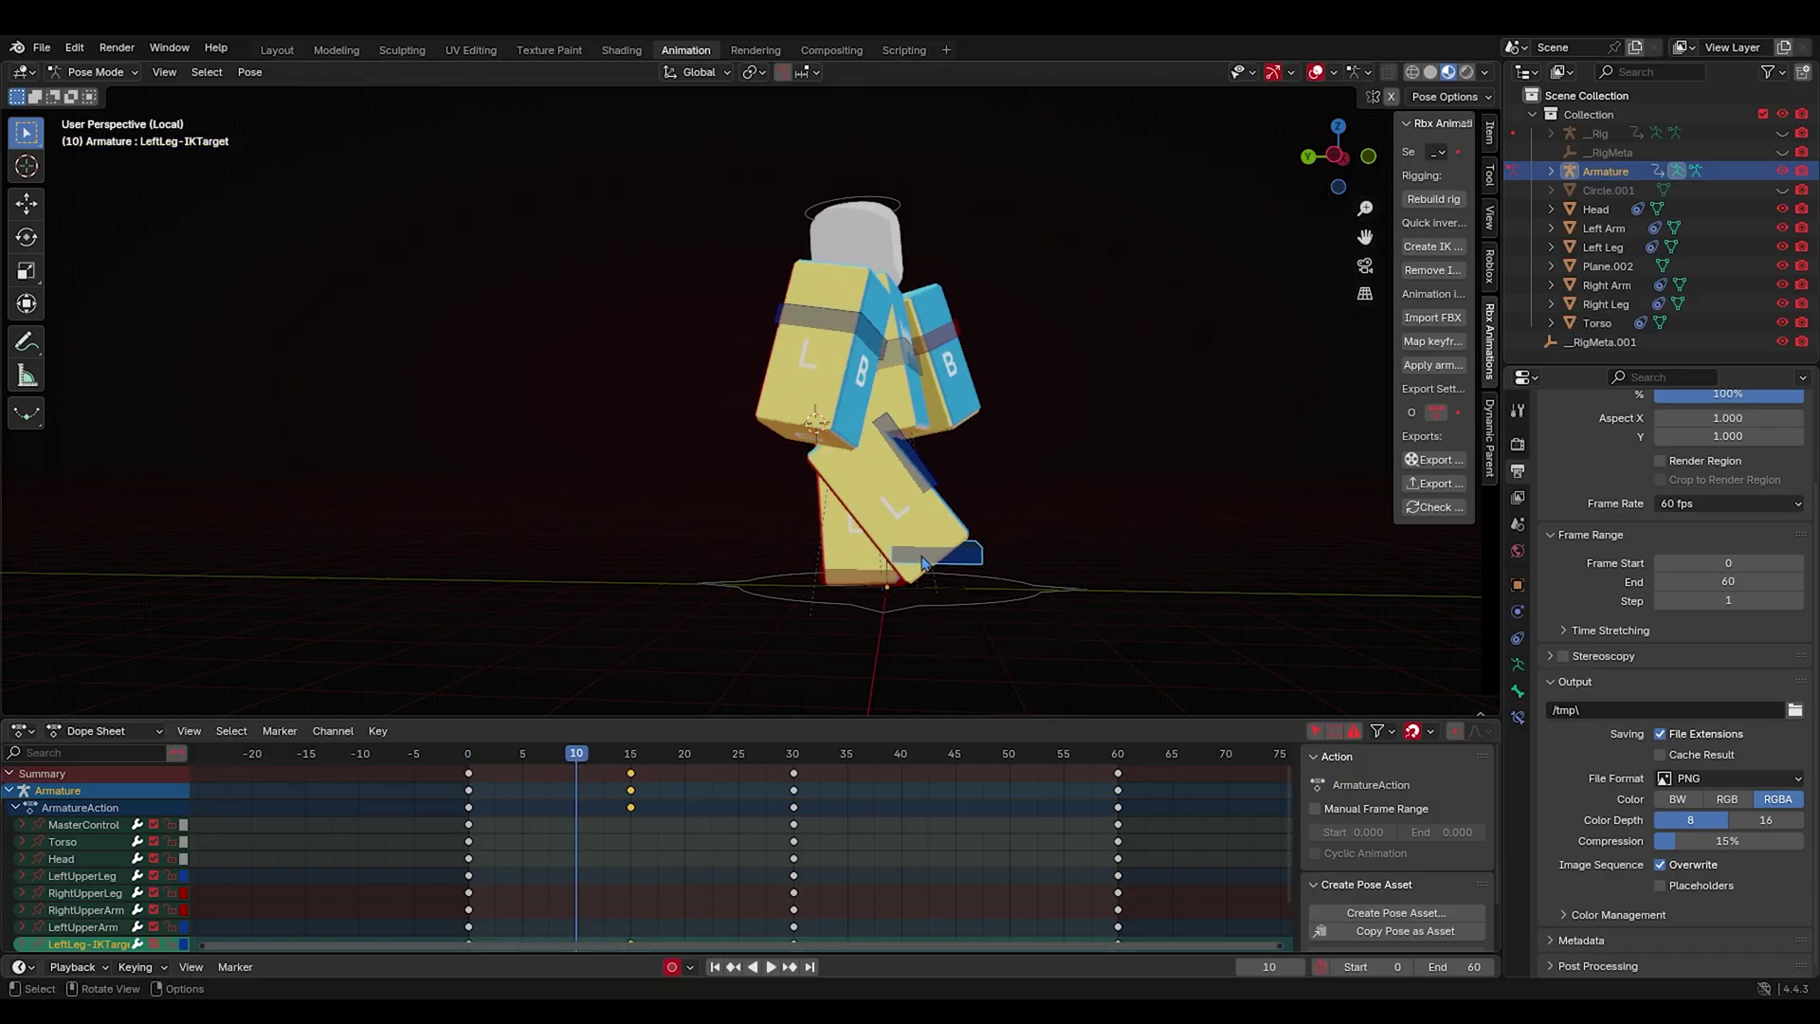
pyautogui.press('g')
pyautogui.click(980, 543)
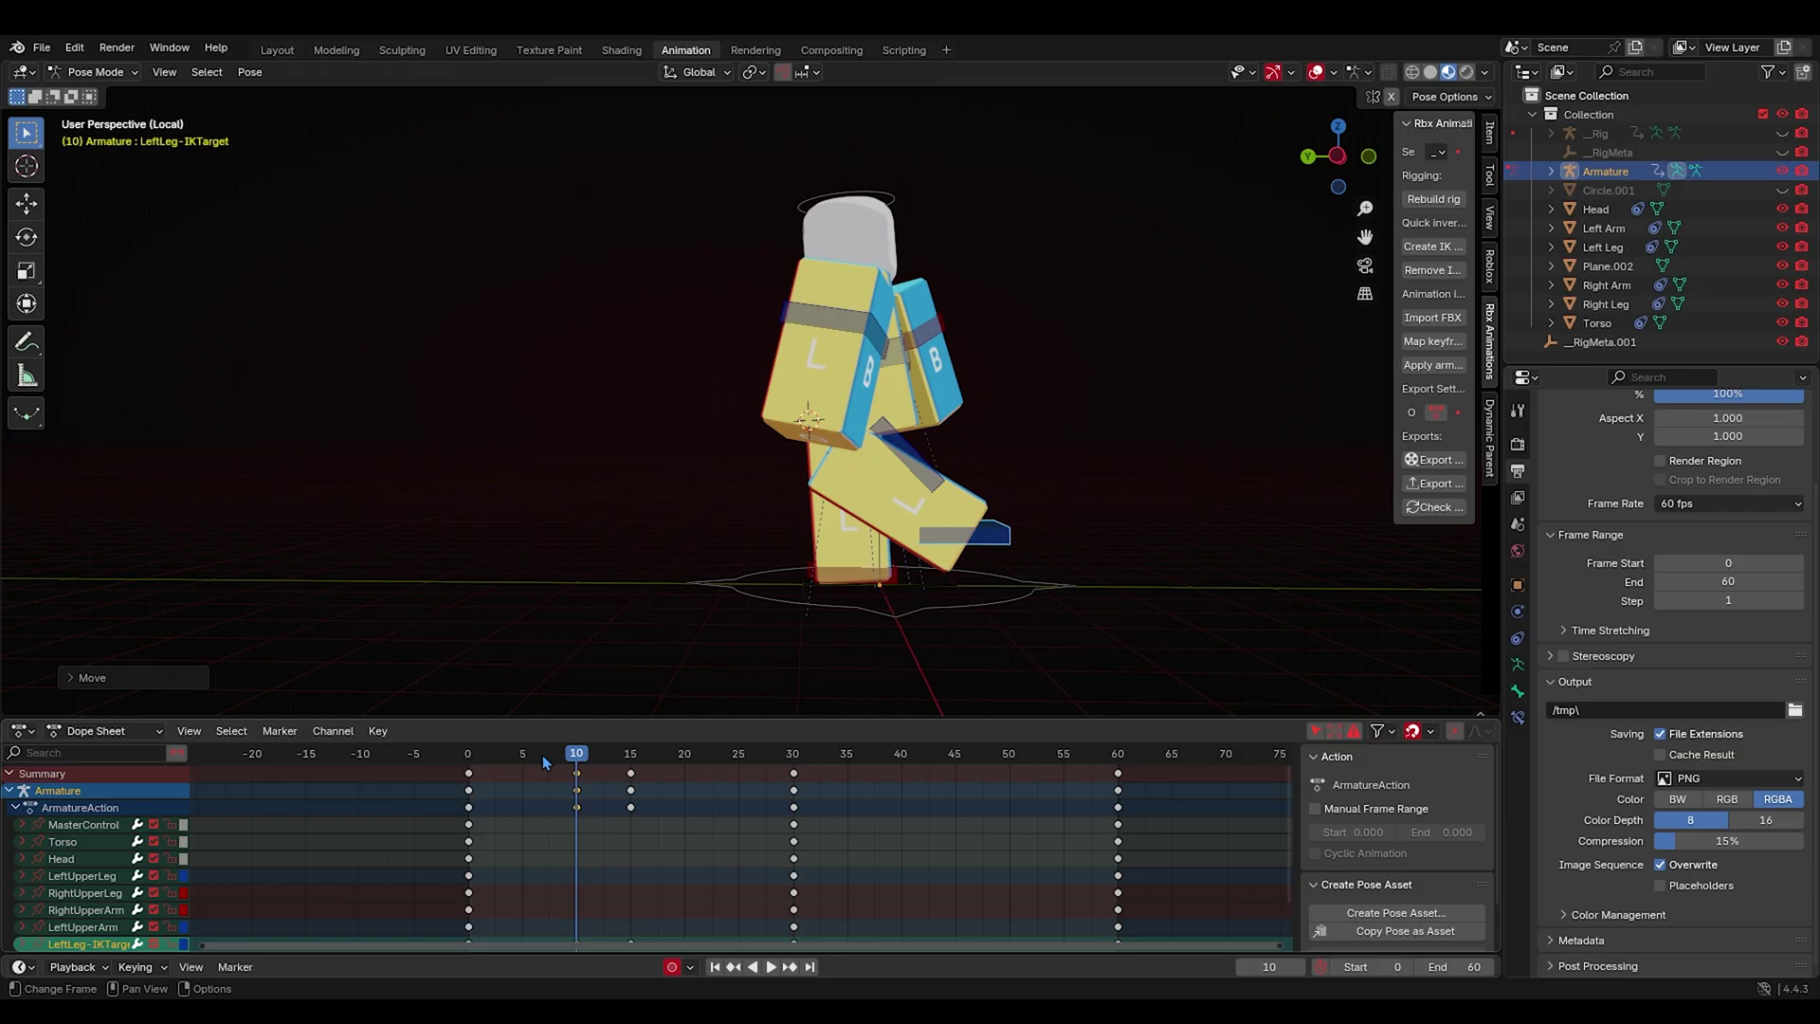
# Move the LeftLeg-IKTarget forward and slightly up at frame 20 to extend the left leg's swing.
pyautogui.moveTo(542, 755); pyautogui.dragTo(704, 769)
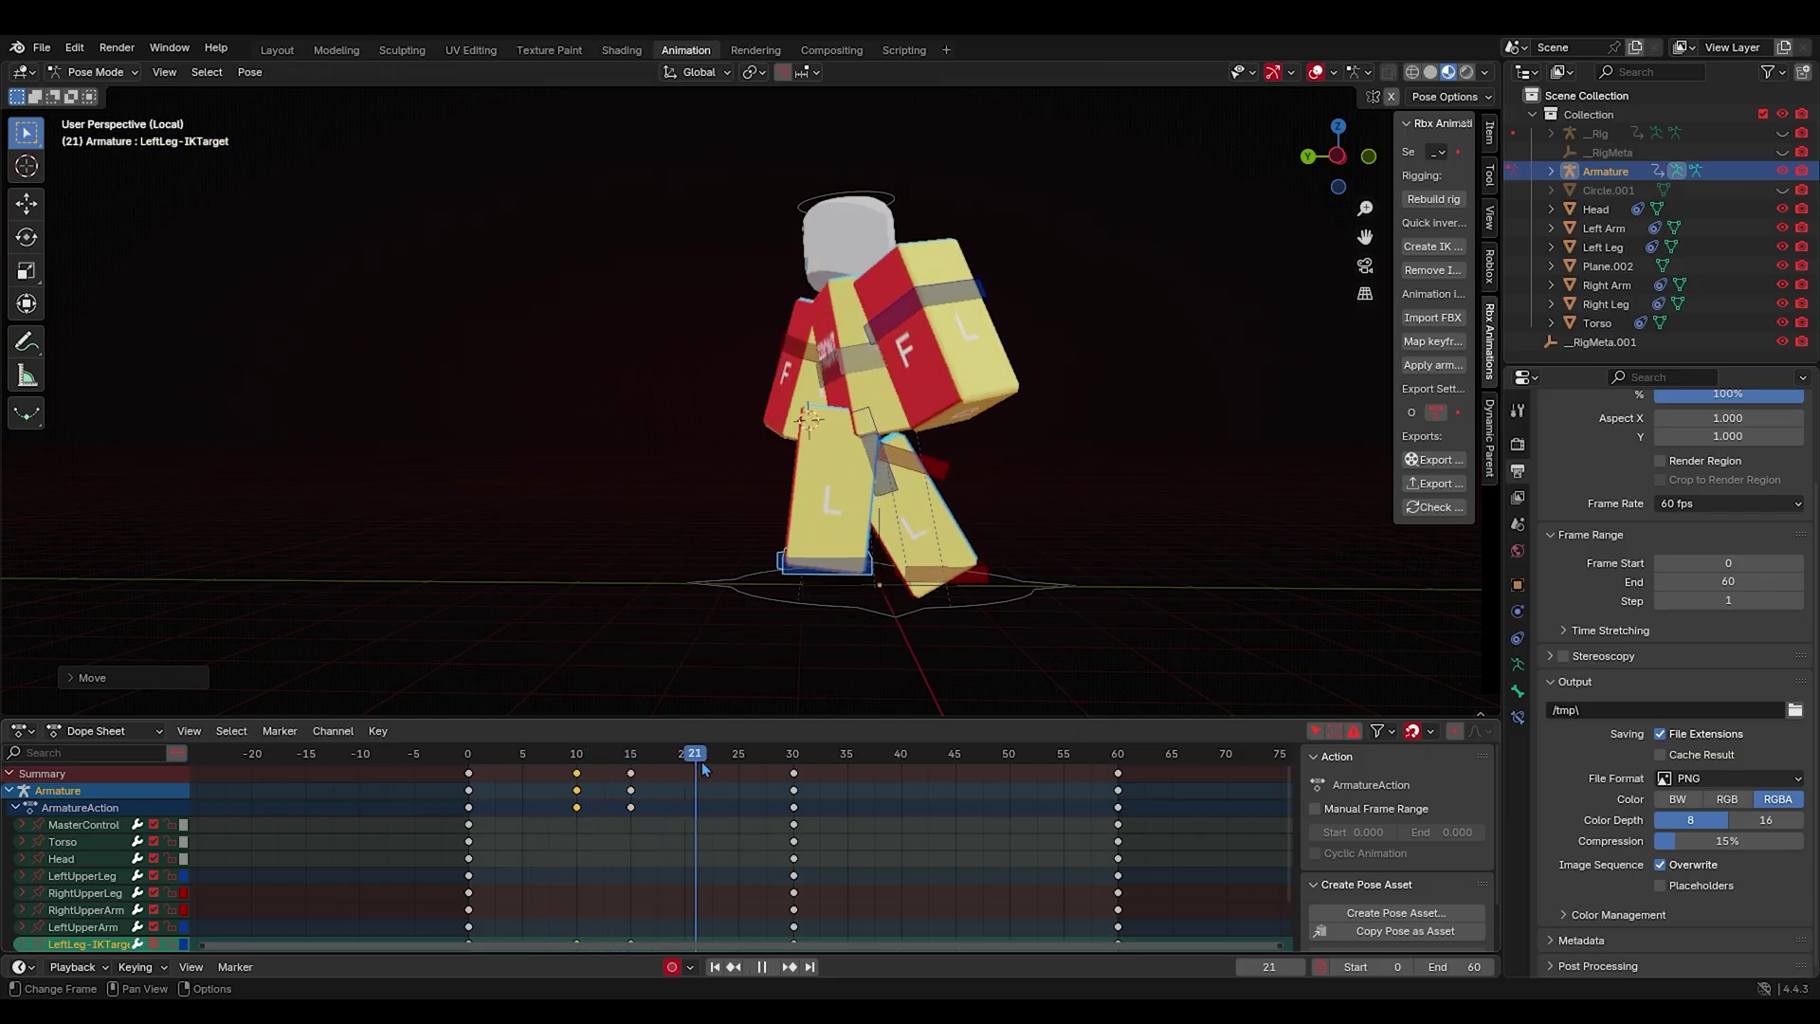
pyautogui.press('g')
pyautogui.click(797, 585)
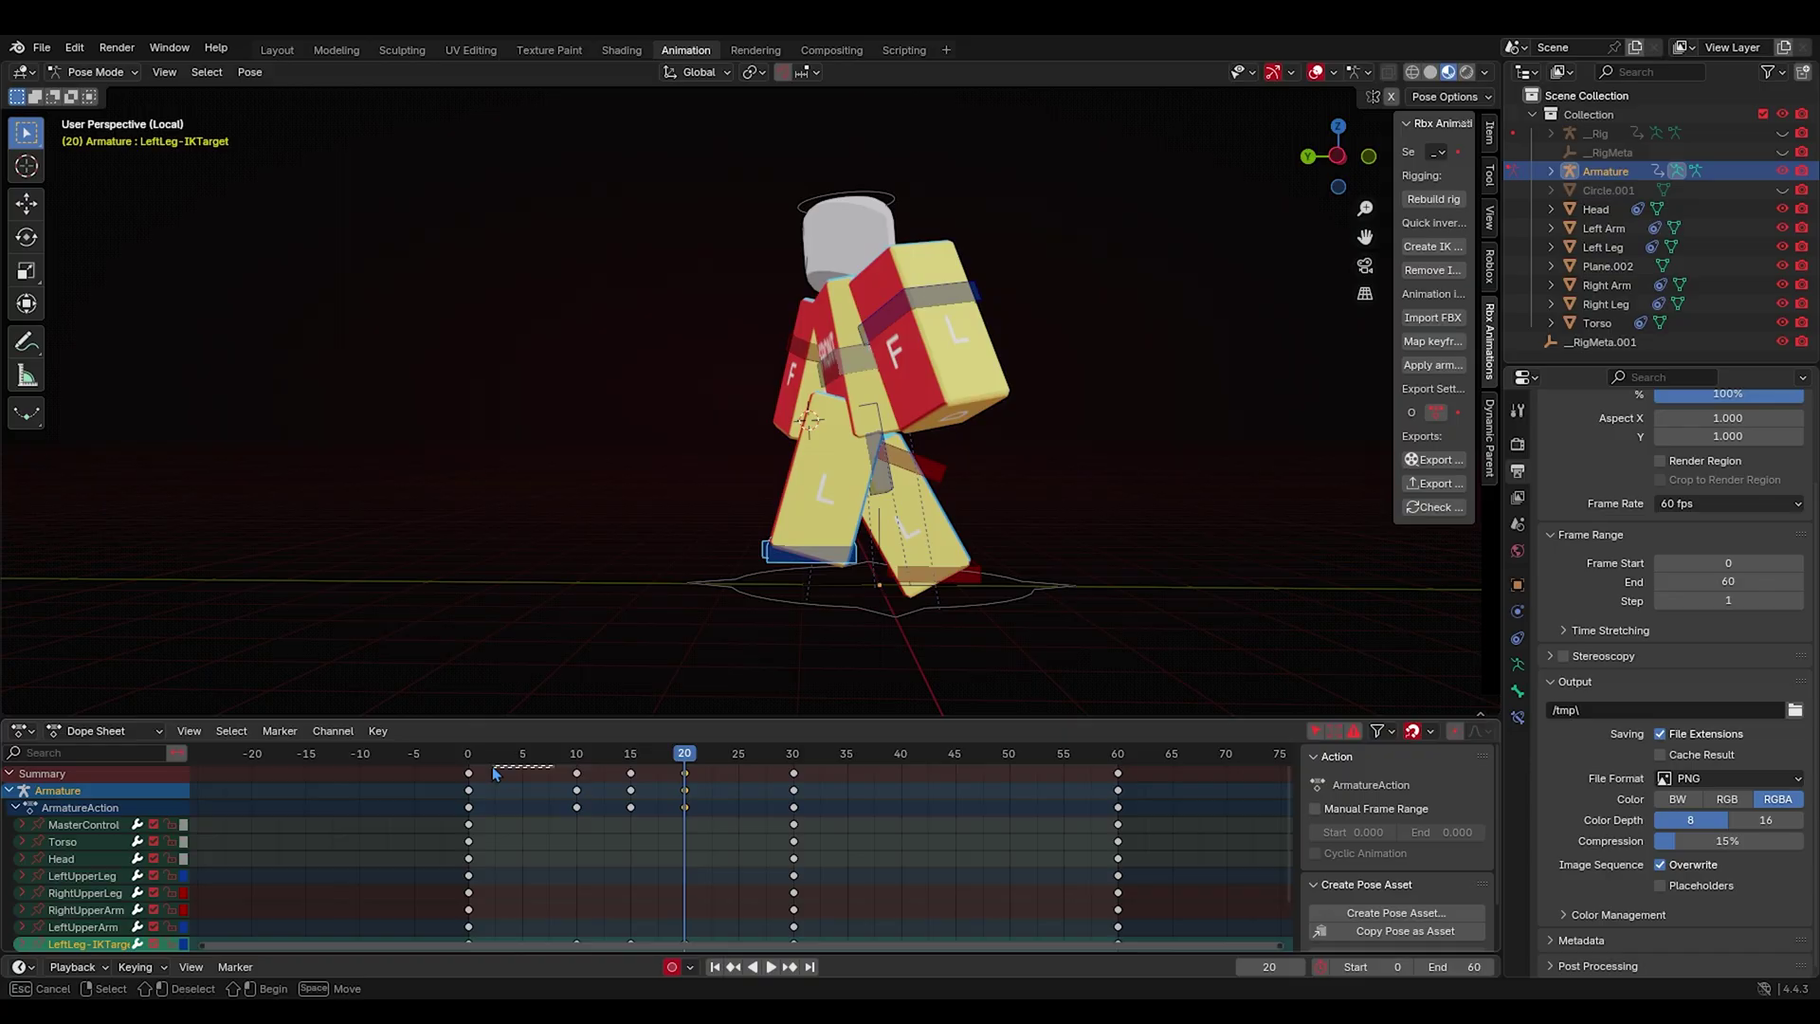
# Play back the leg swing and refine the LeftLeg-IKTarget's position at frame 15 with small moves.
pyautogui.moveTo(494, 773); pyautogui.dragTo(478, 767)
pyautogui.press('space')
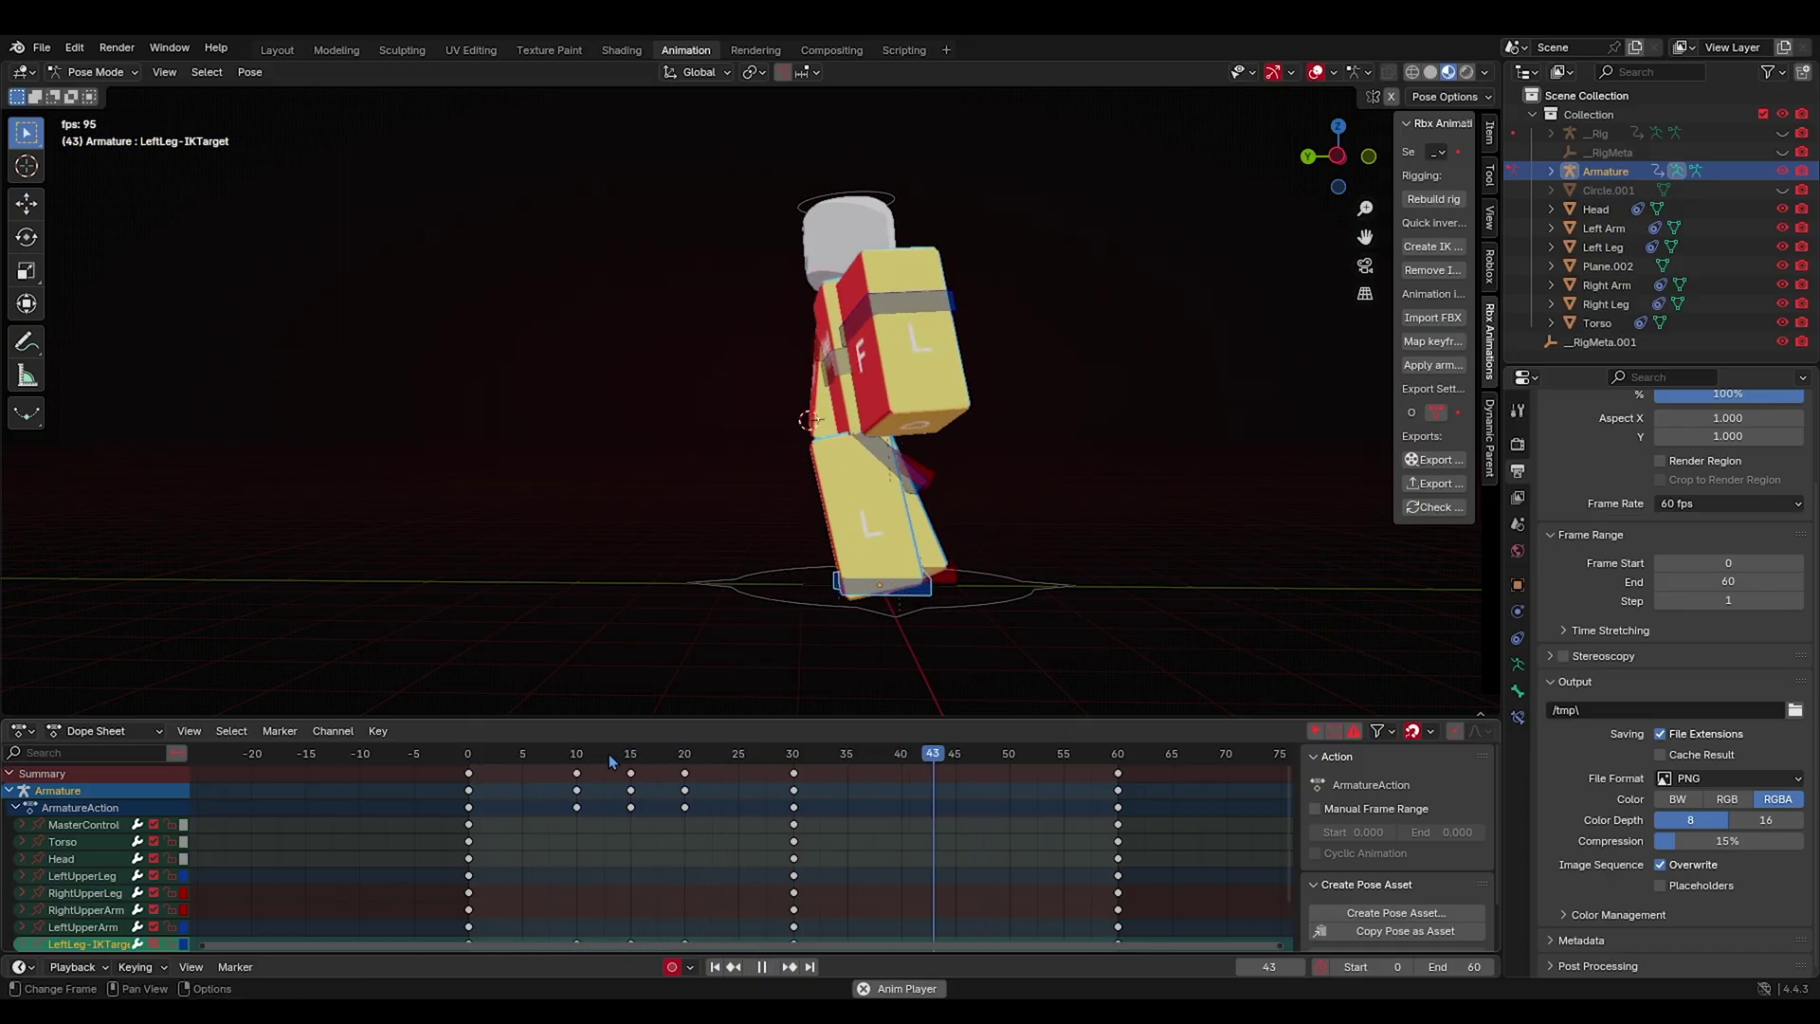
pyautogui.moveTo(608, 754); pyautogui.dragTo(625, 752)
pyautogui.press('g')
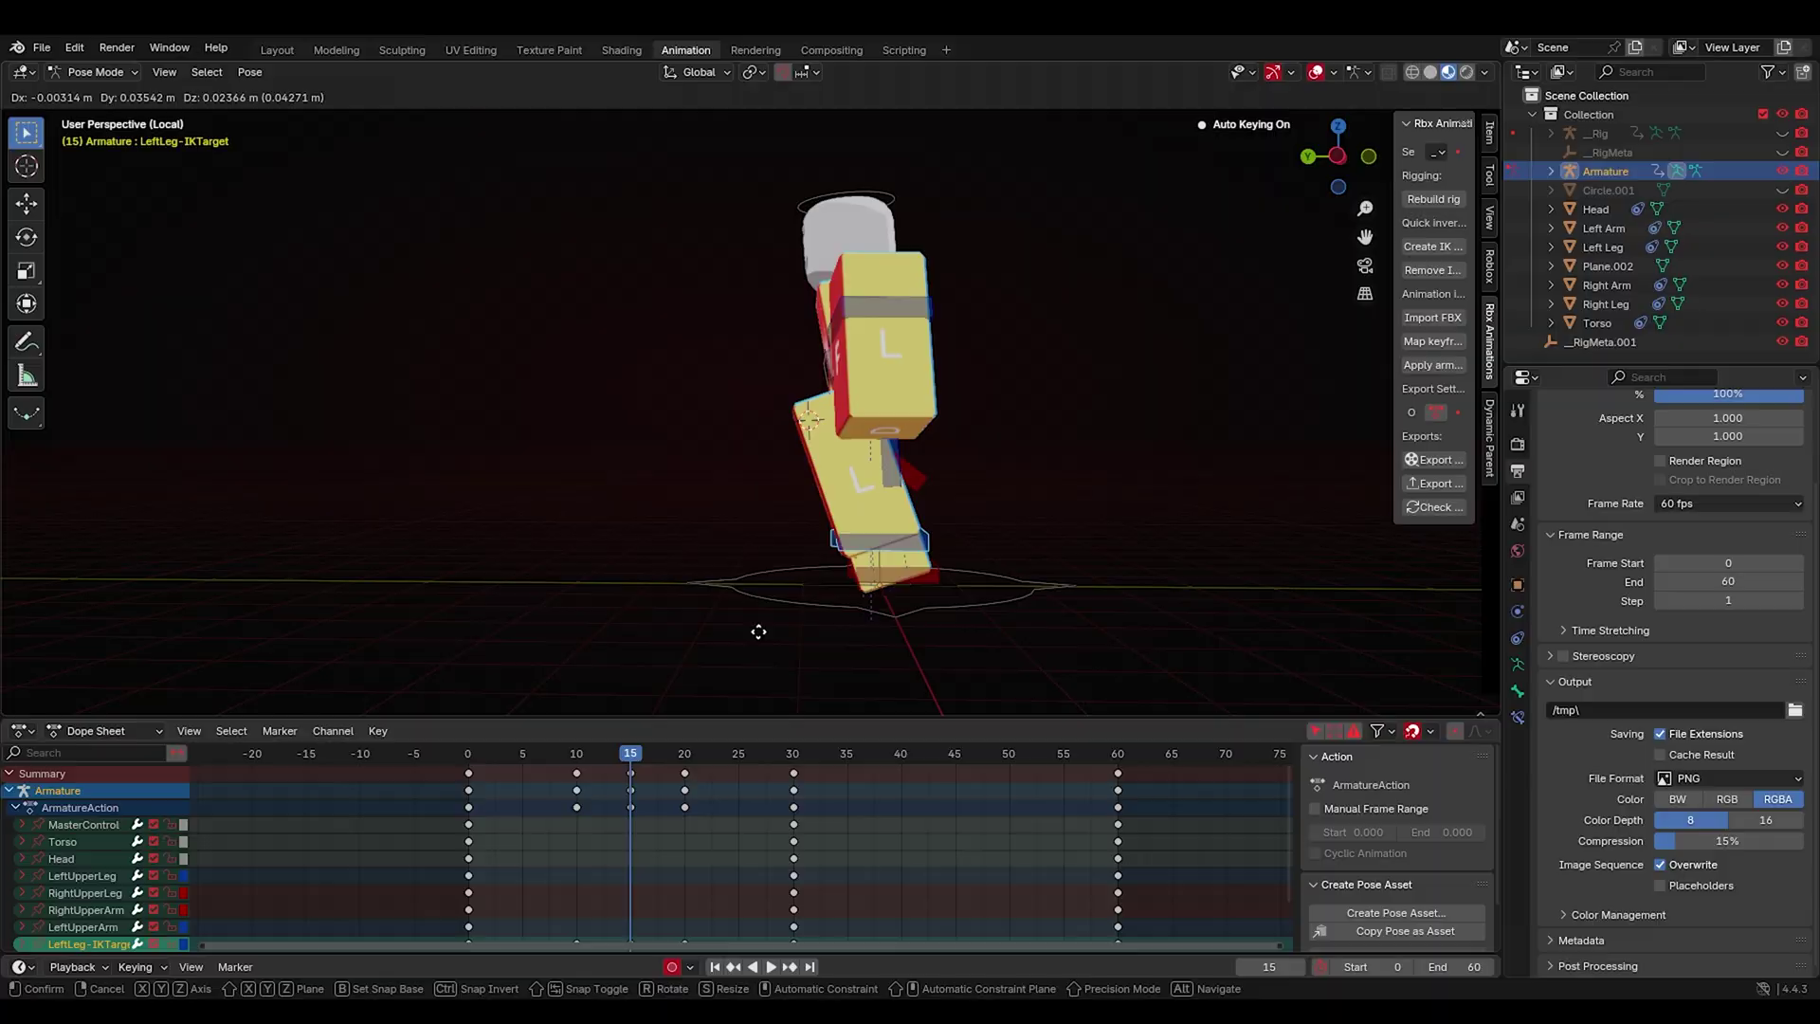
pyautogui.click(763, 630)
pyautogui.press('space')
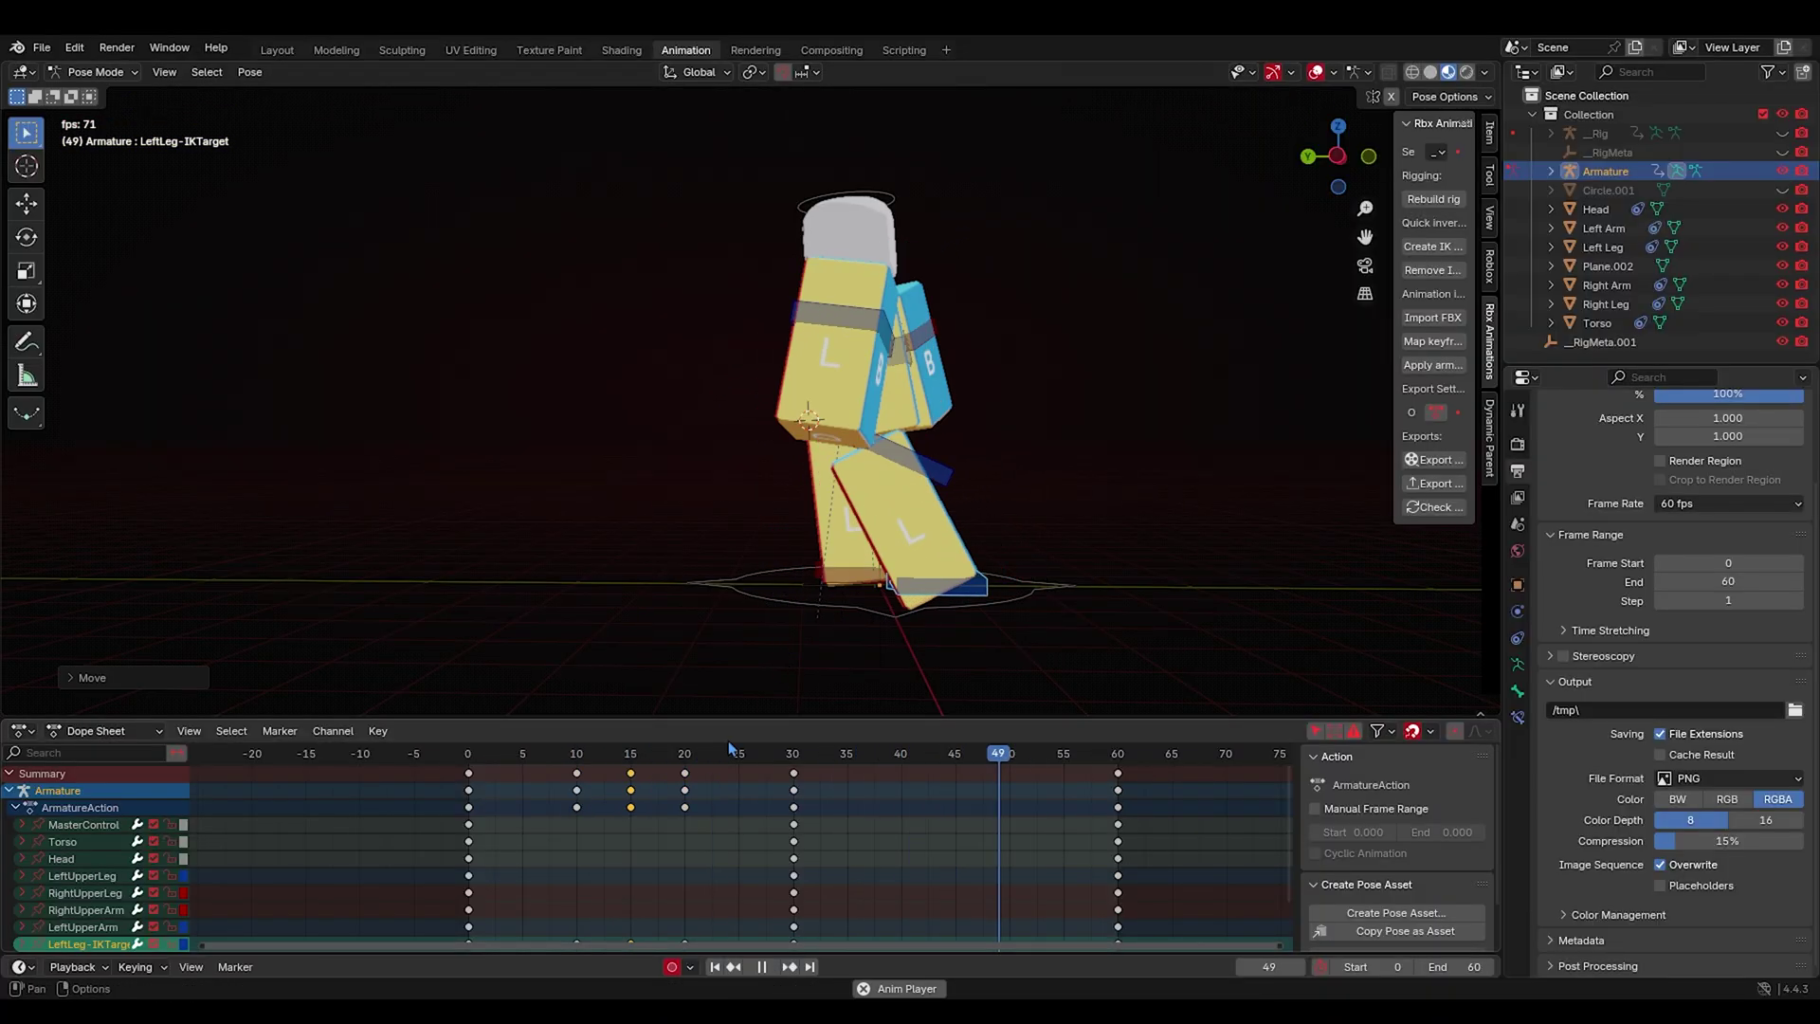
pyautogui.press('space')
pyautogui.click(634, 754)
pyautogui.moveTo(608, 759); pyautogui.dragTo(630, 759)
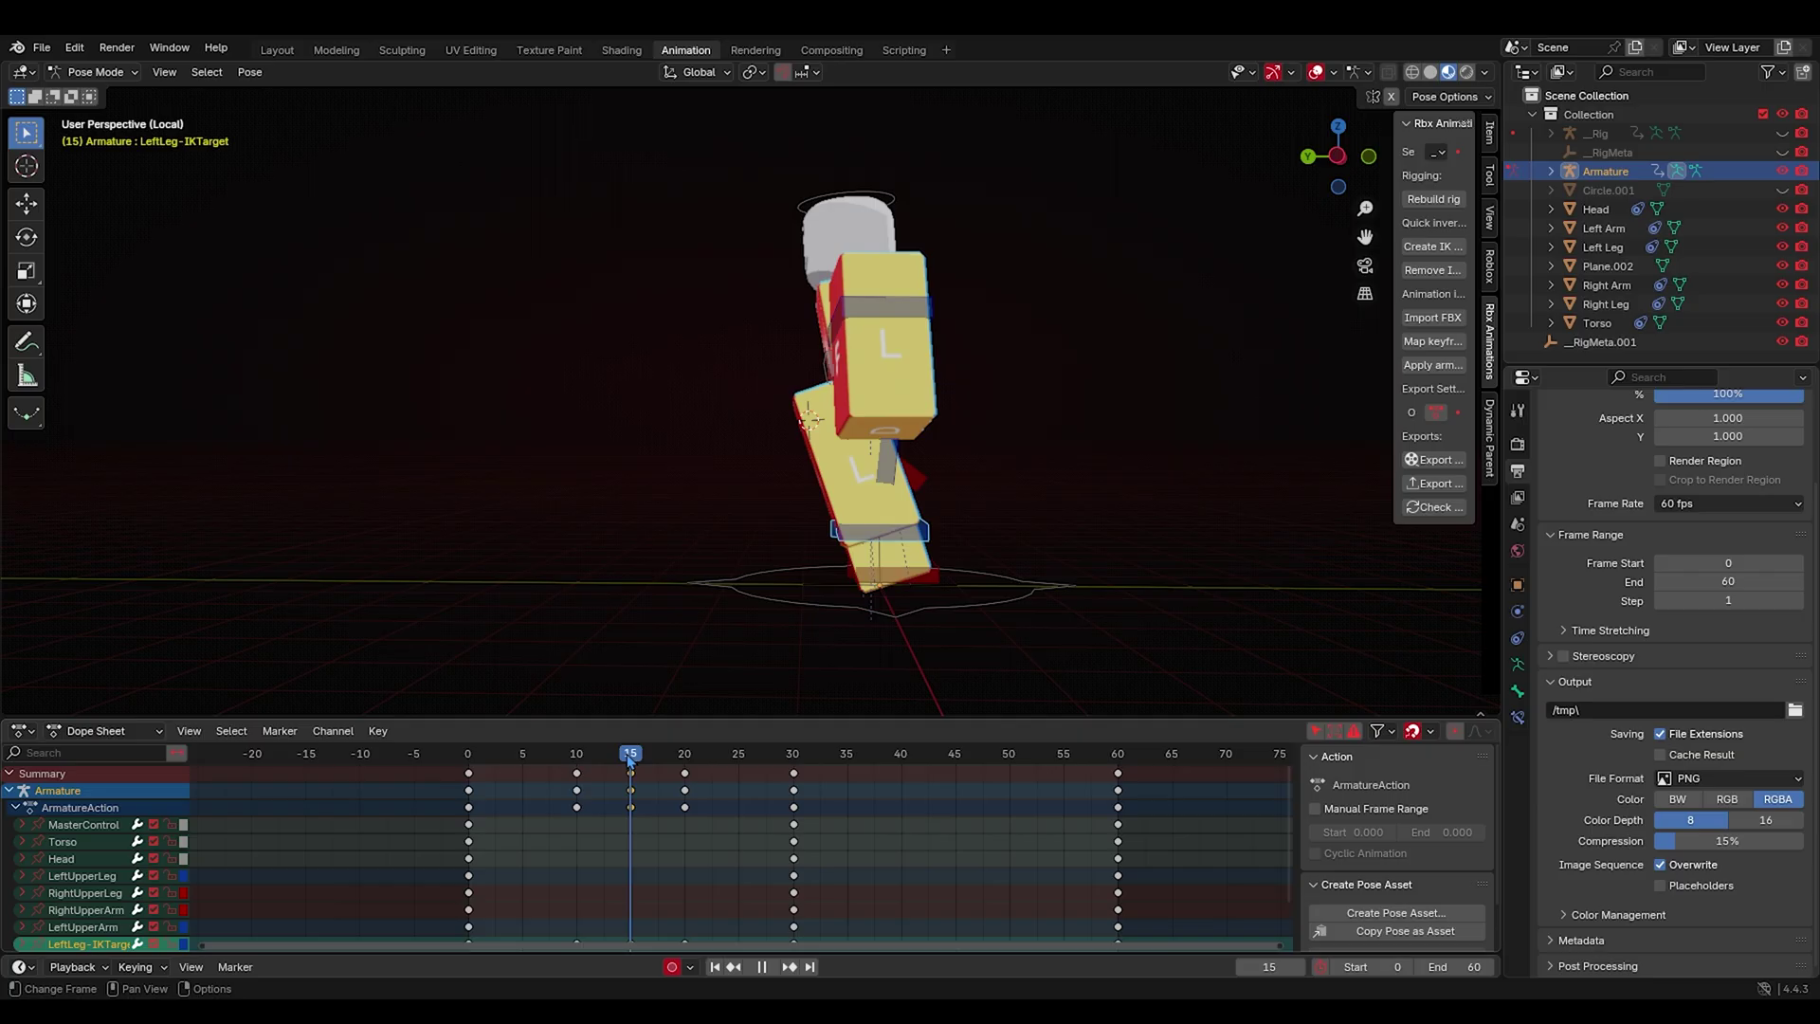
pyautogui.press('g')
pyautogui.click(869, 642)
# Lower the Torso bone slightly at frame 10.
pyautogui.press('space')
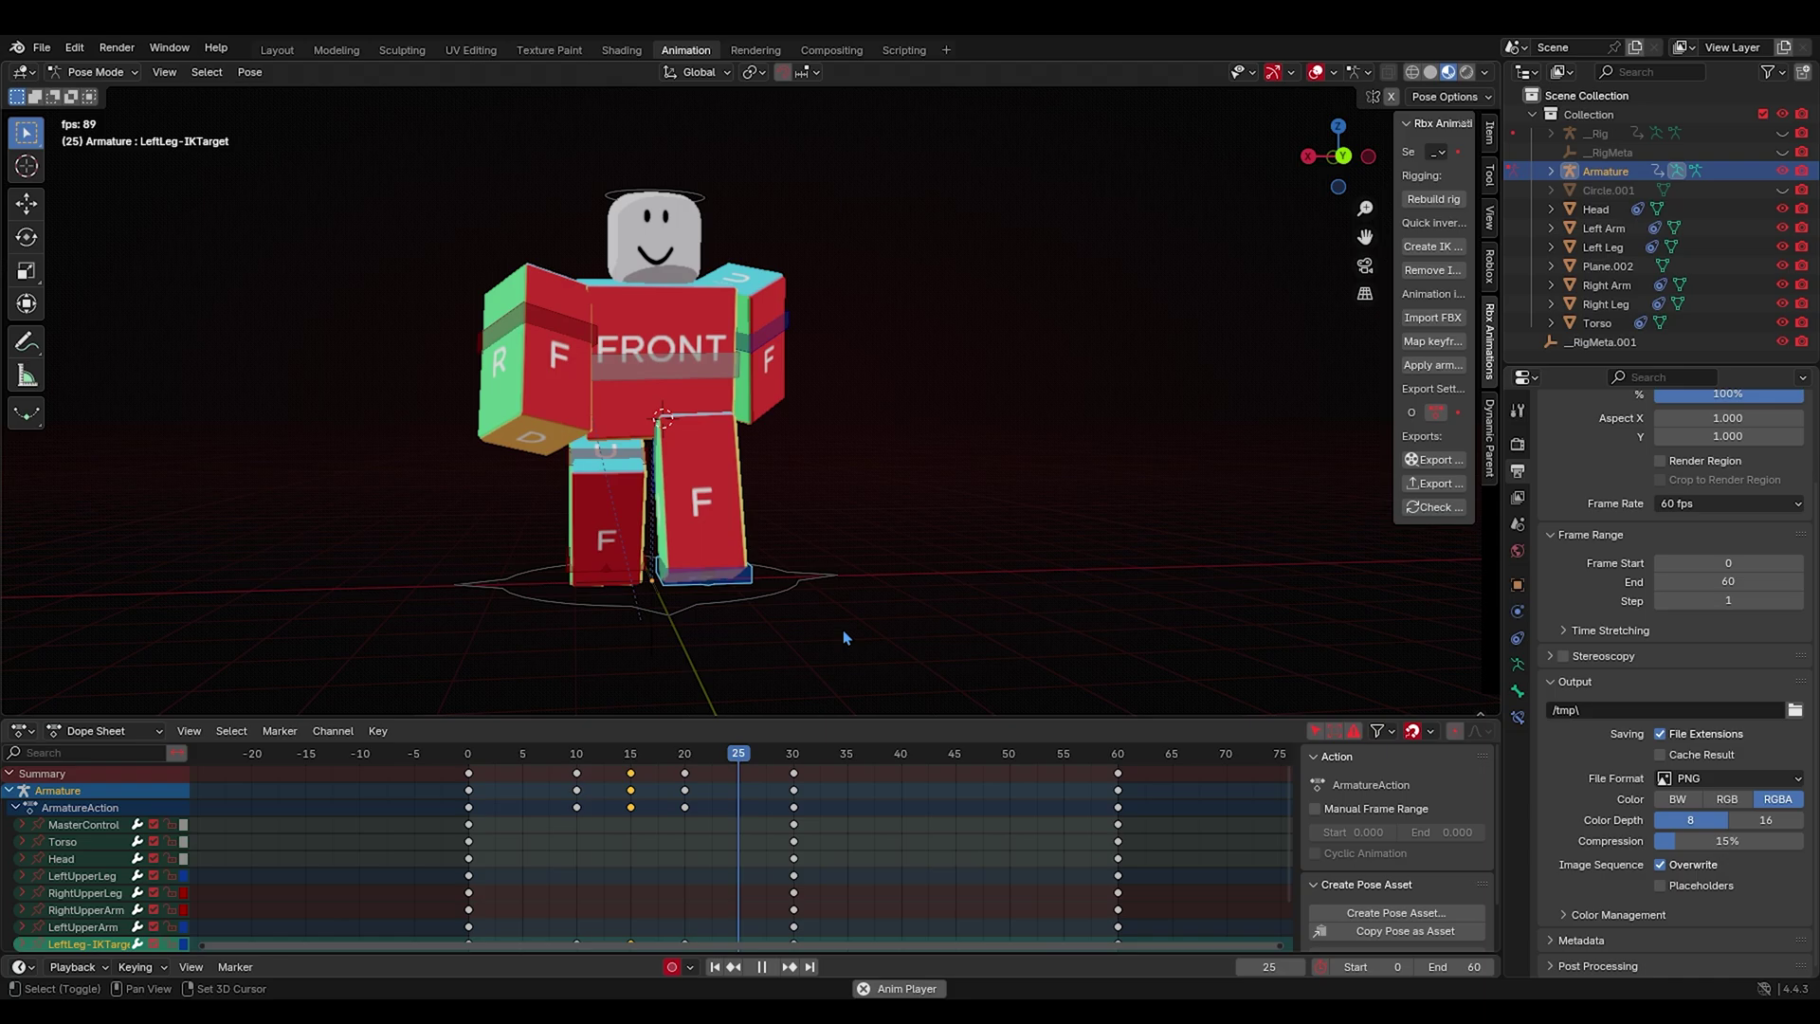
pyautogui.press('space')
pyautogui.click(543, 759)
pyautogui.click(523, 756)
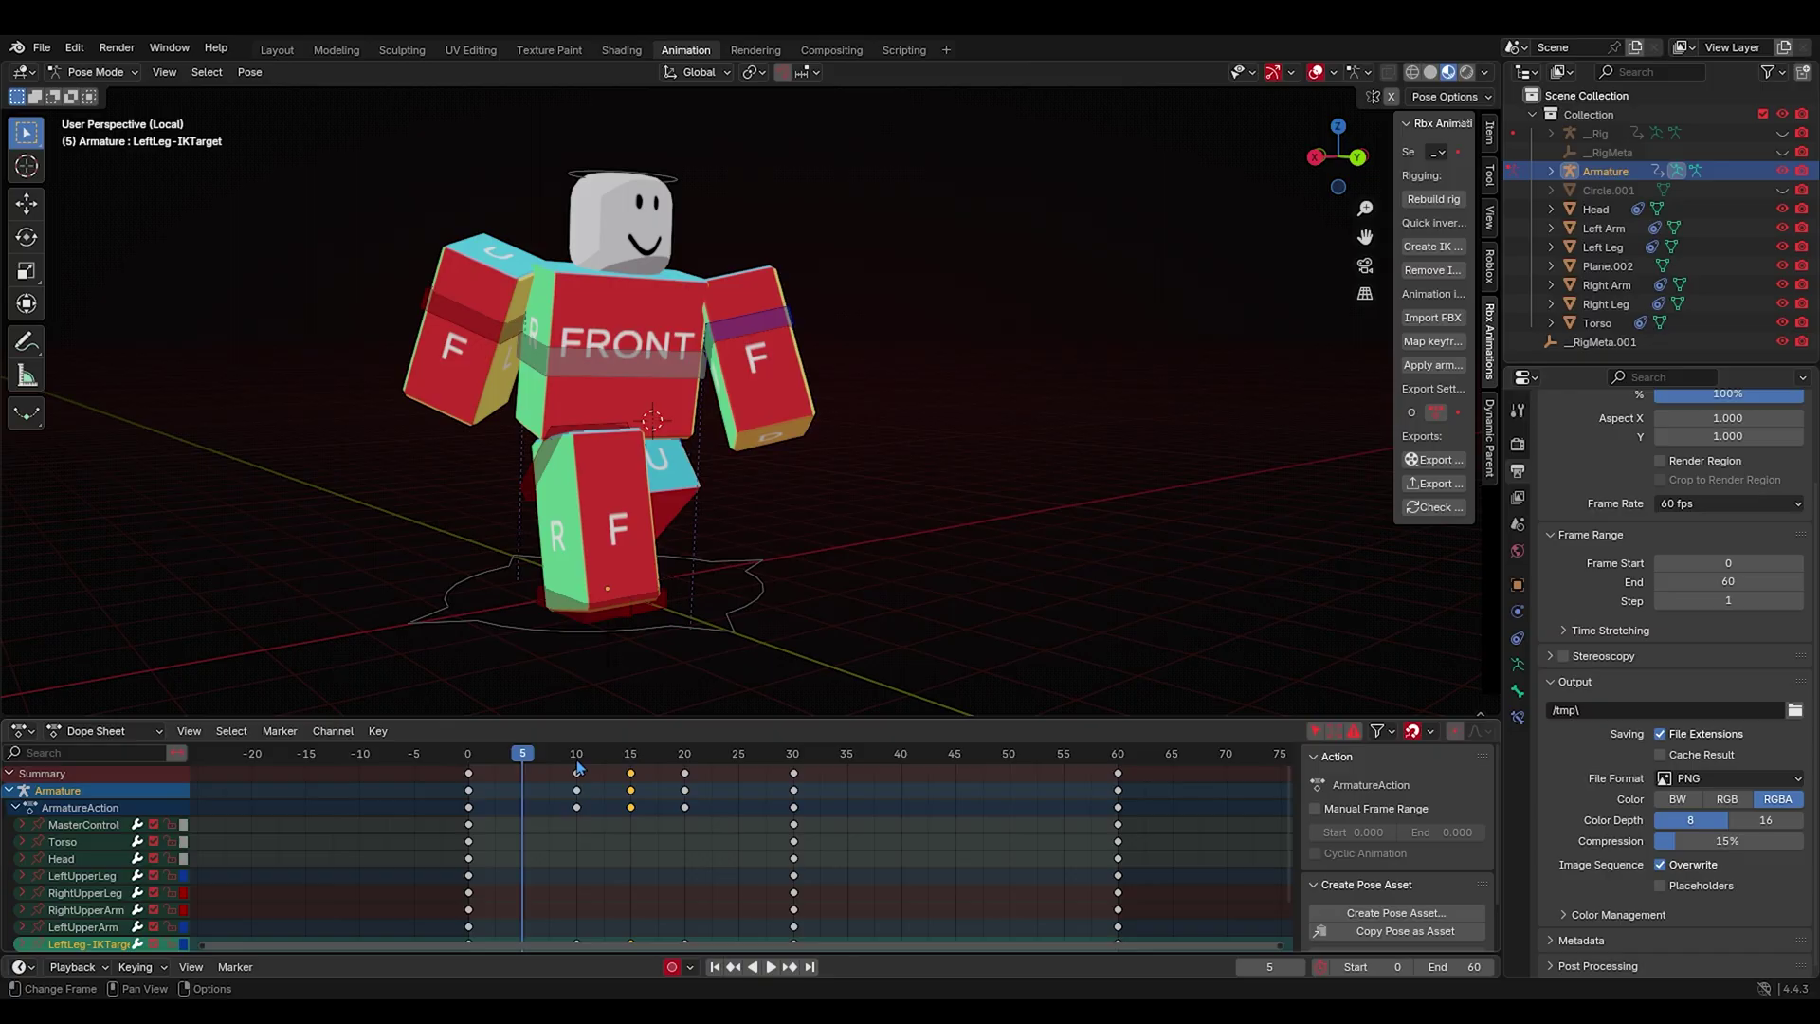
pyautogui.click(577, 759)
pyautogui.click(611, 380)
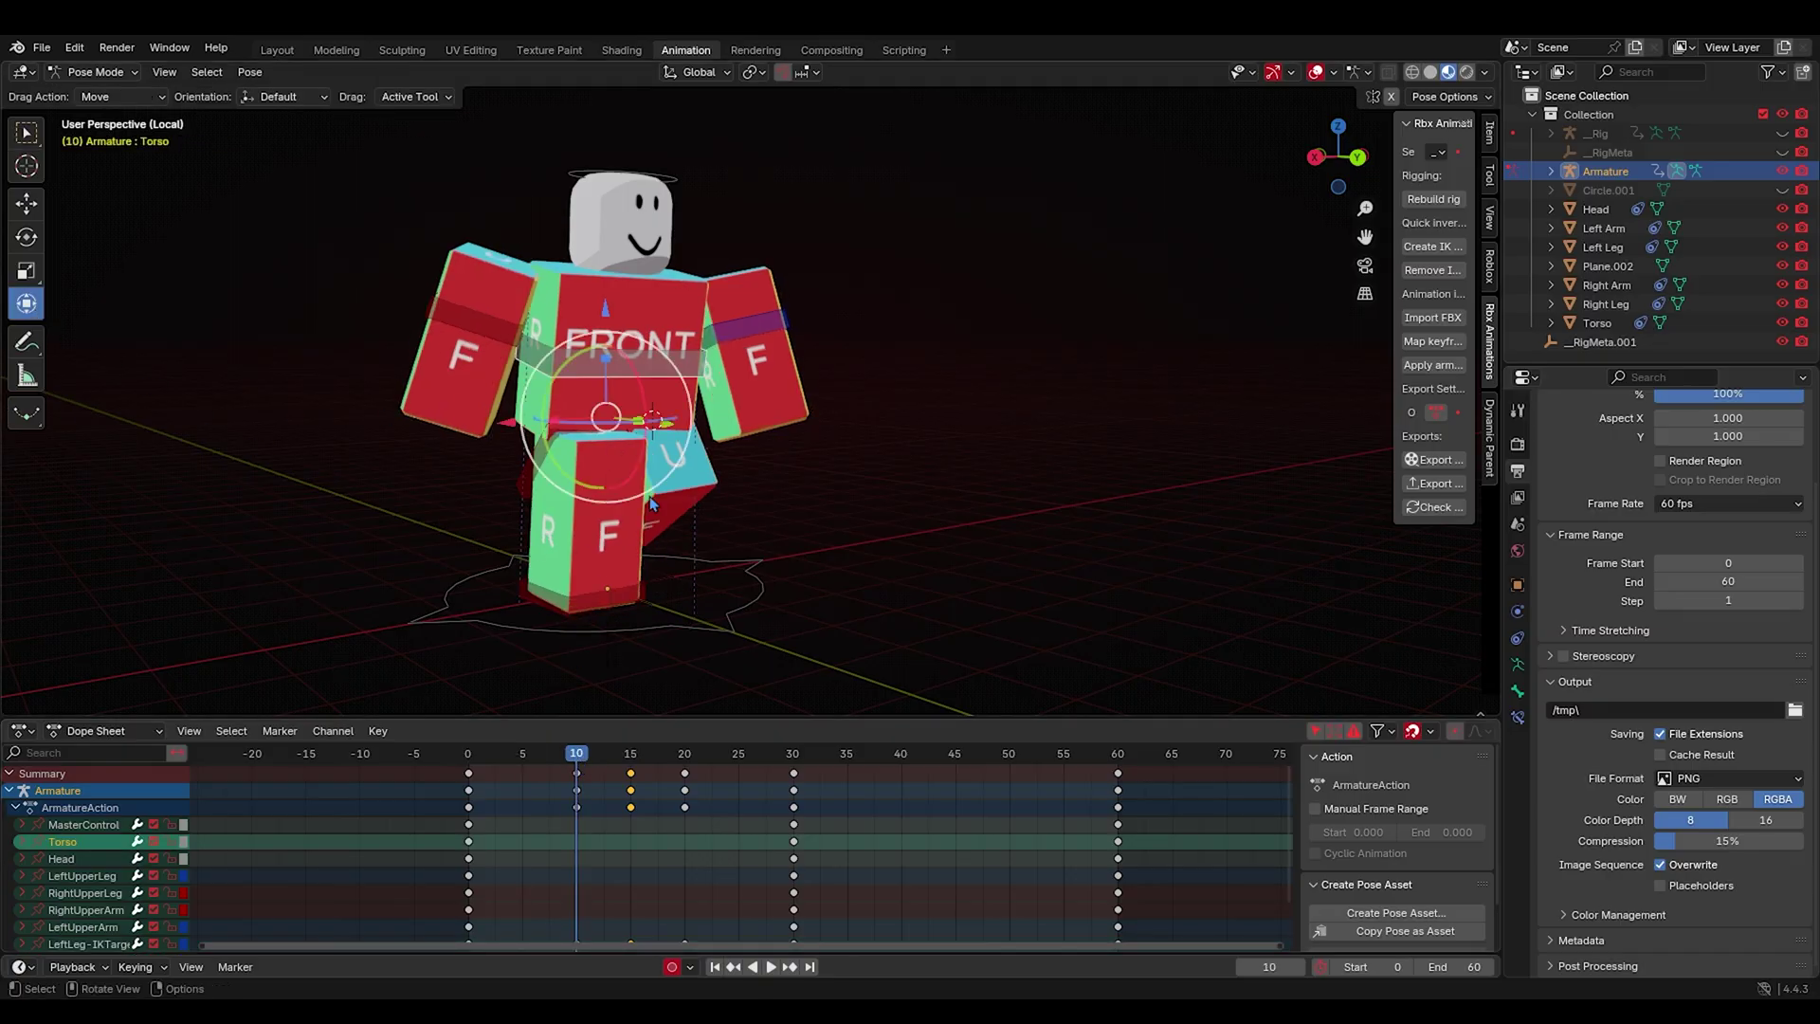
pyautogui.moveTo(607, 311); pyautogui.dragTo(606, 317)
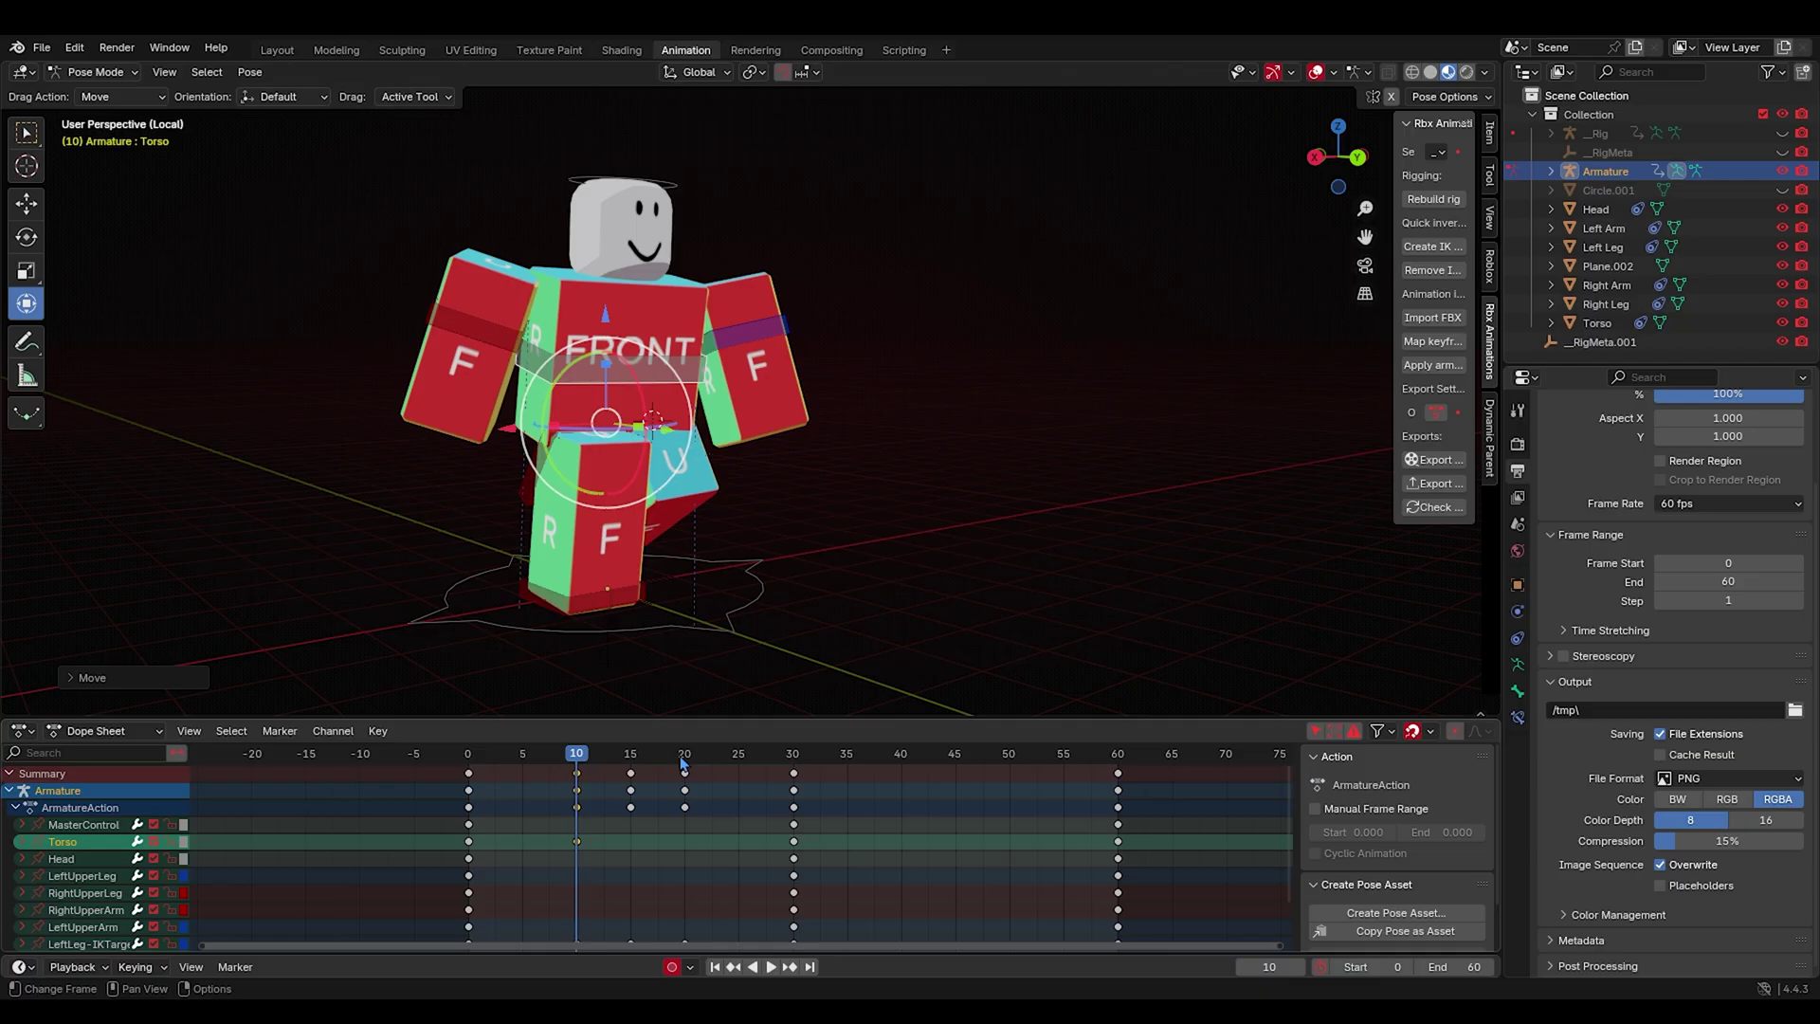
# Raise the Torso bone slightly at frame 20 and rotate it a little about the X axis.
pyautogui.click(679, 758)
pyautogui.click(684, 759)
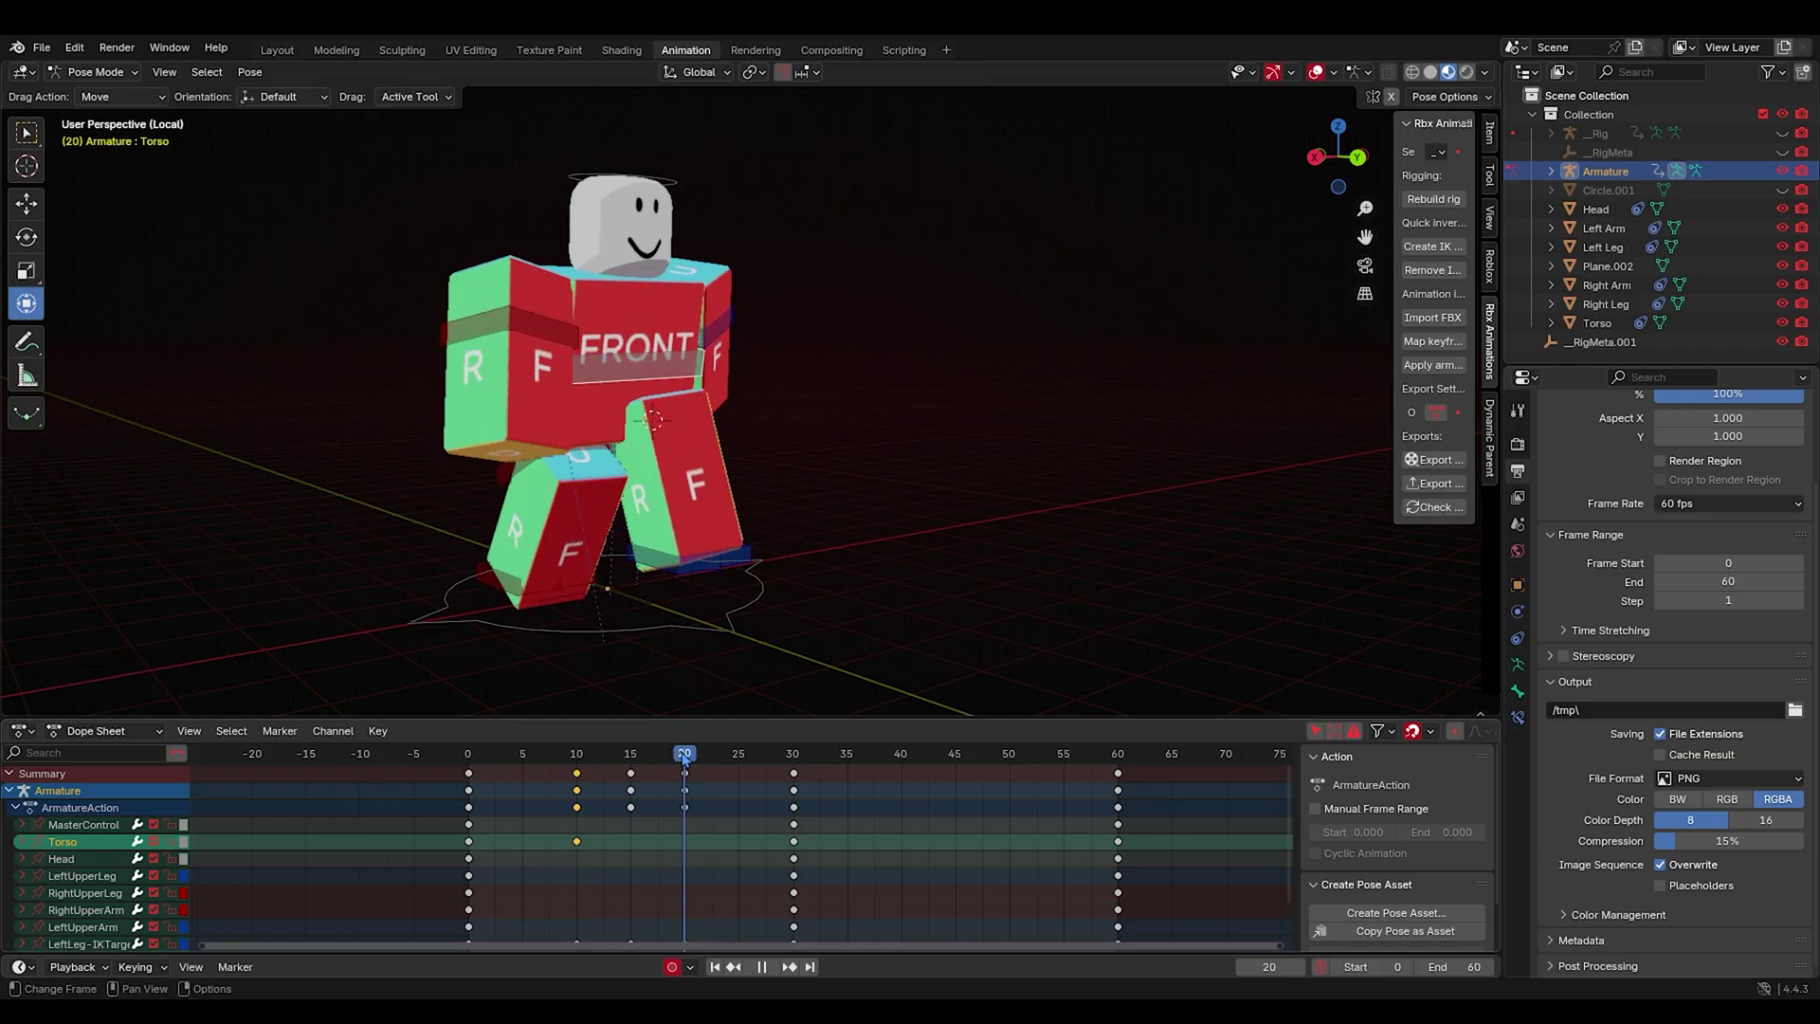
pyautogui.moveTo(604, 316); pyautogui.dragTo(603, 306)
pyautogui.click(605, 305)
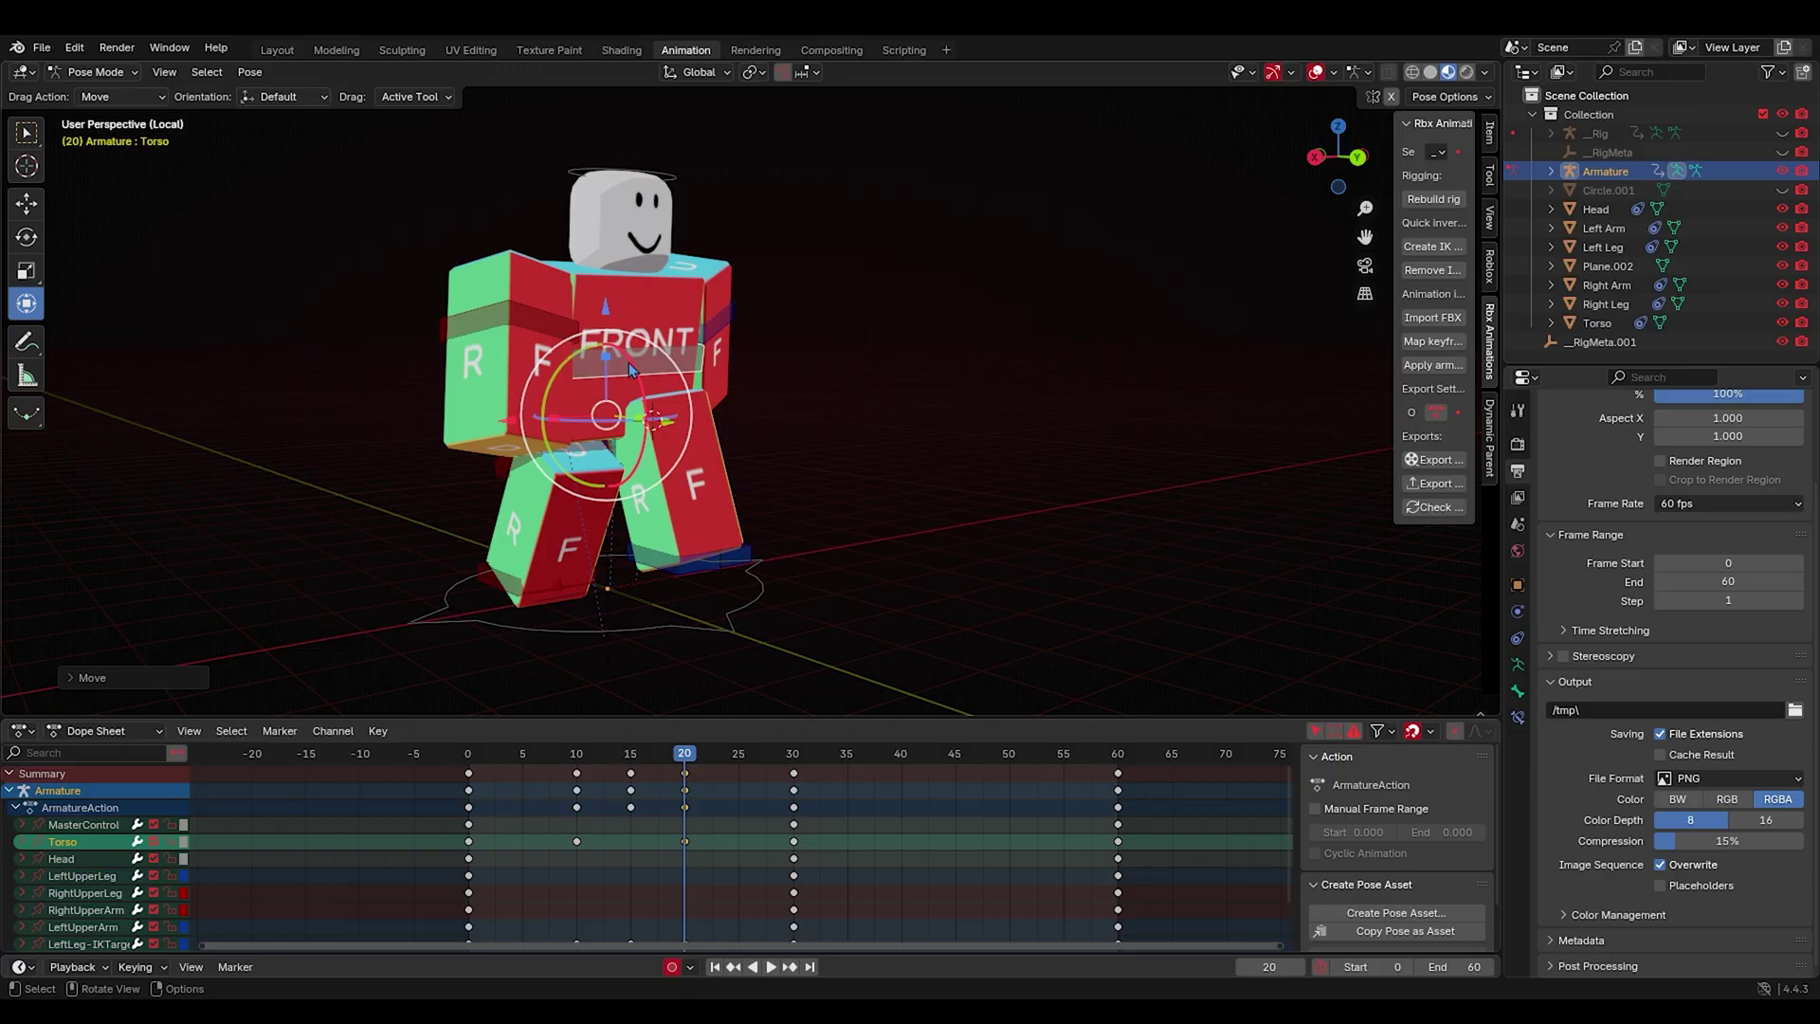
pyautogui.press('r')
pyautogui.press('x')
pyautogui.click(626, 356)
# Raise the Torso bone slightly at frame 5 and play back the animation to check the motion.
pyautogui.moveTo(630, 756); pyautogui.dragTo(455, 756)
pyautogui.press('space')
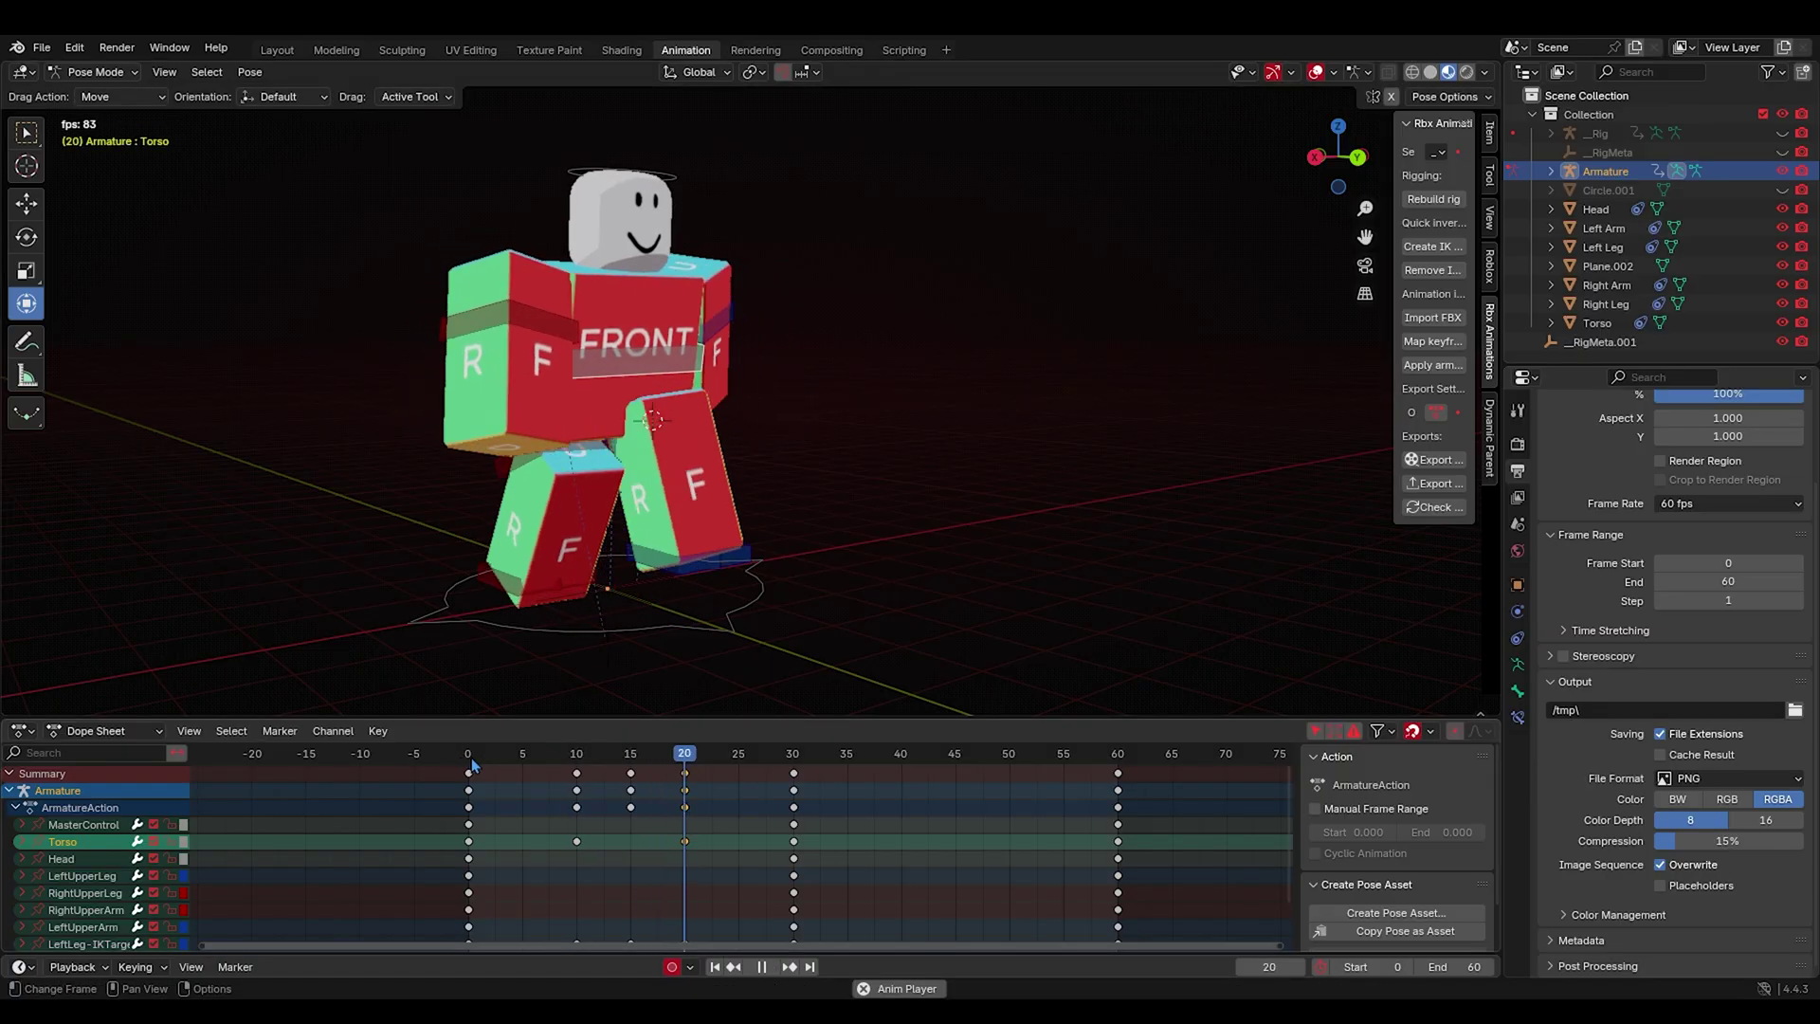
pyautogui.press('space')
pyautogui.click(424, 753)
pyautogui.click(525, 755)
pyautogui.moveTo(569, 556); pyautogui.dragTo(690, 550, button='middle')
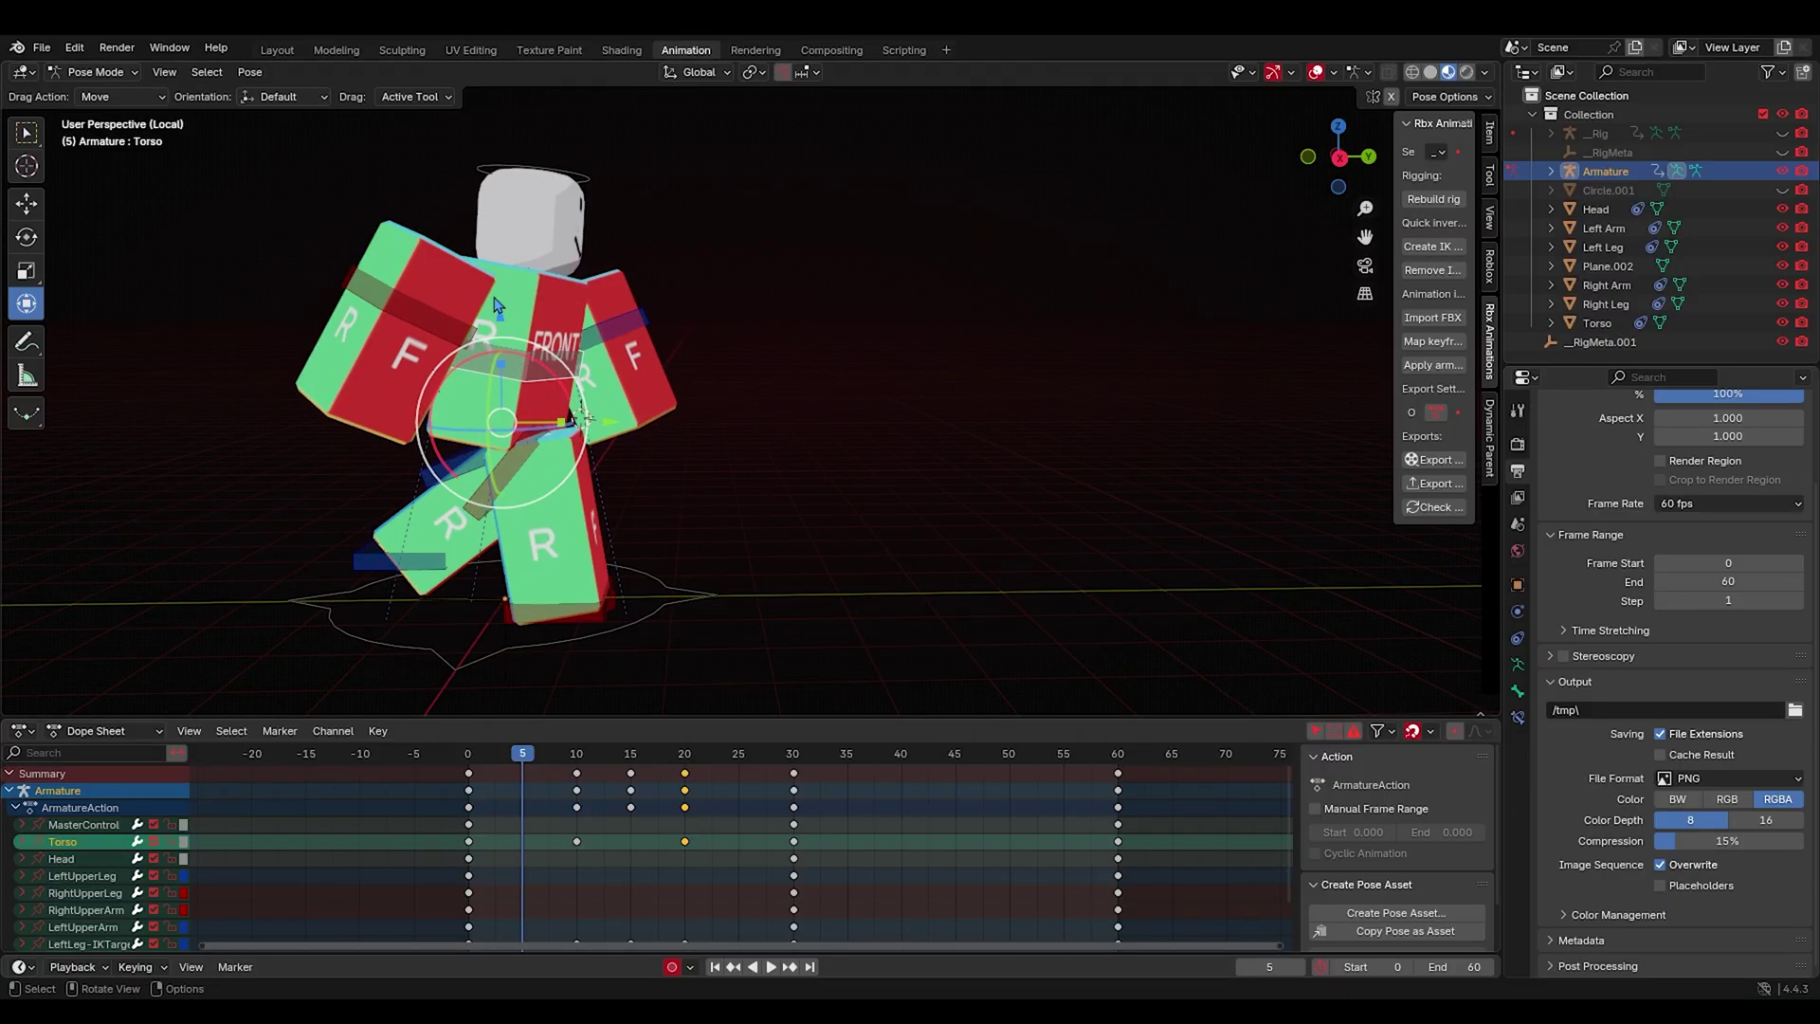
pyautogui.click(508, 311)
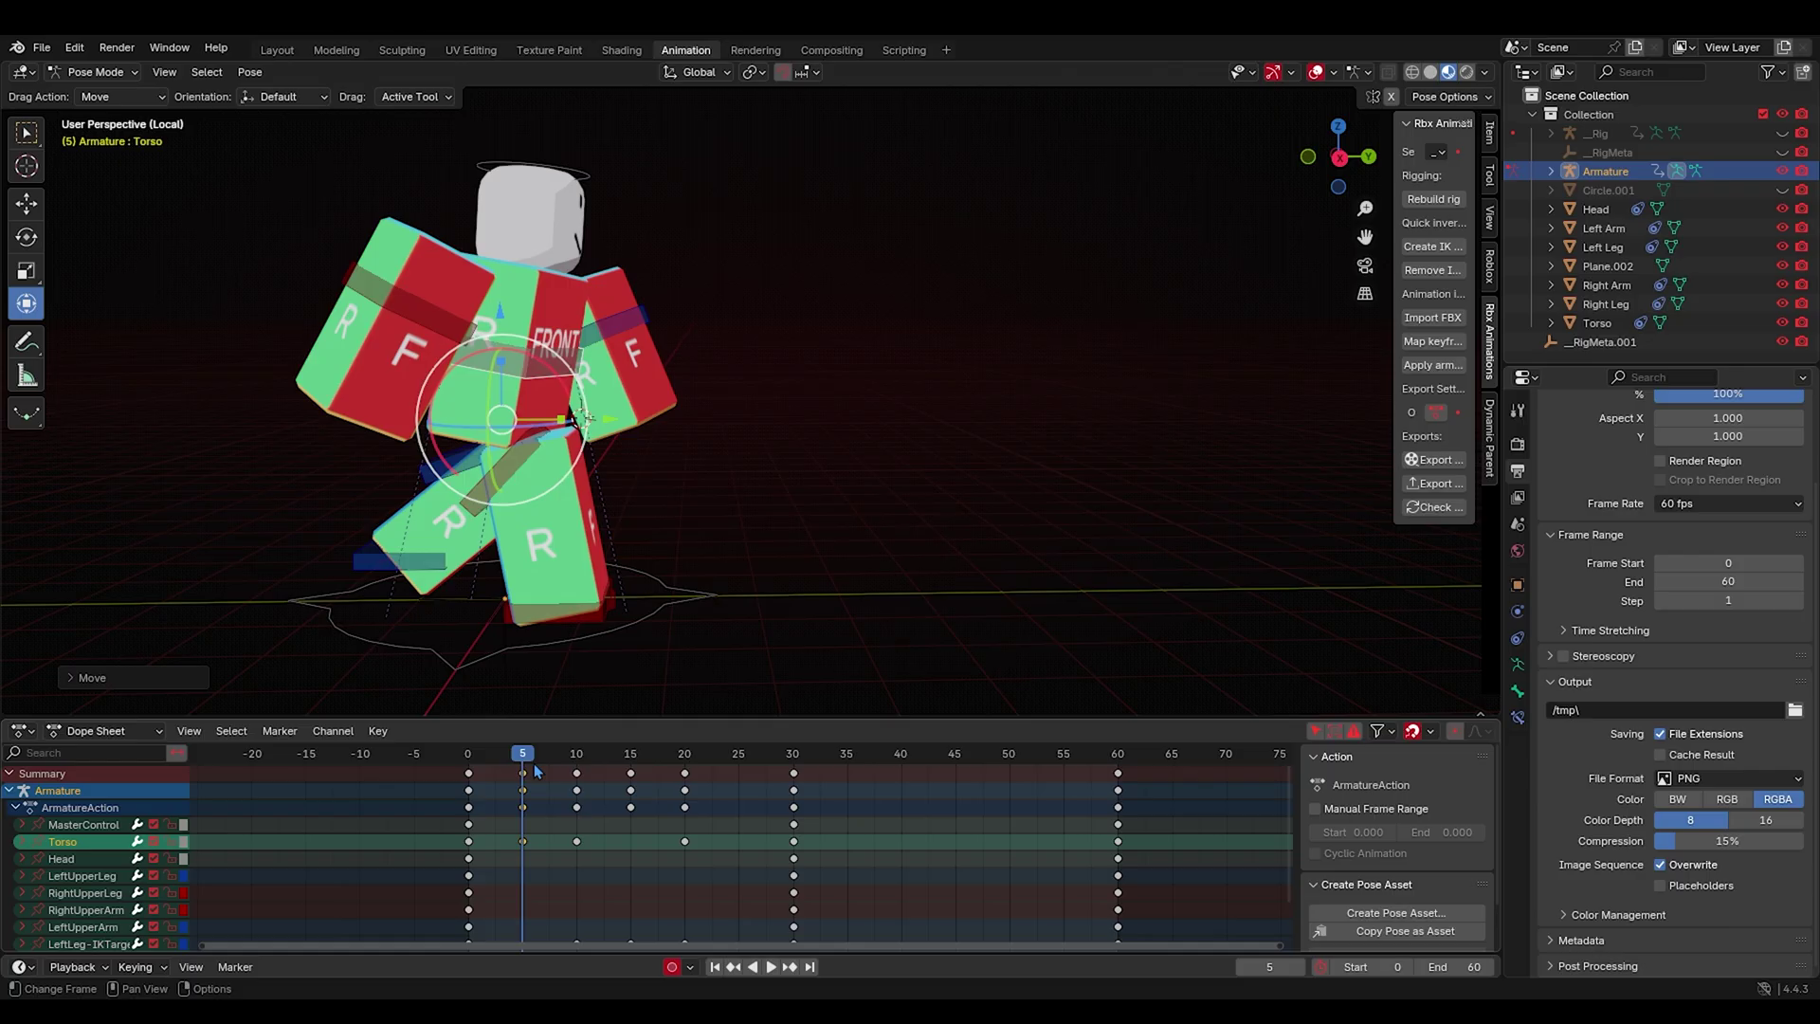
pyautogui.press('space')
pyautogui.press('space')
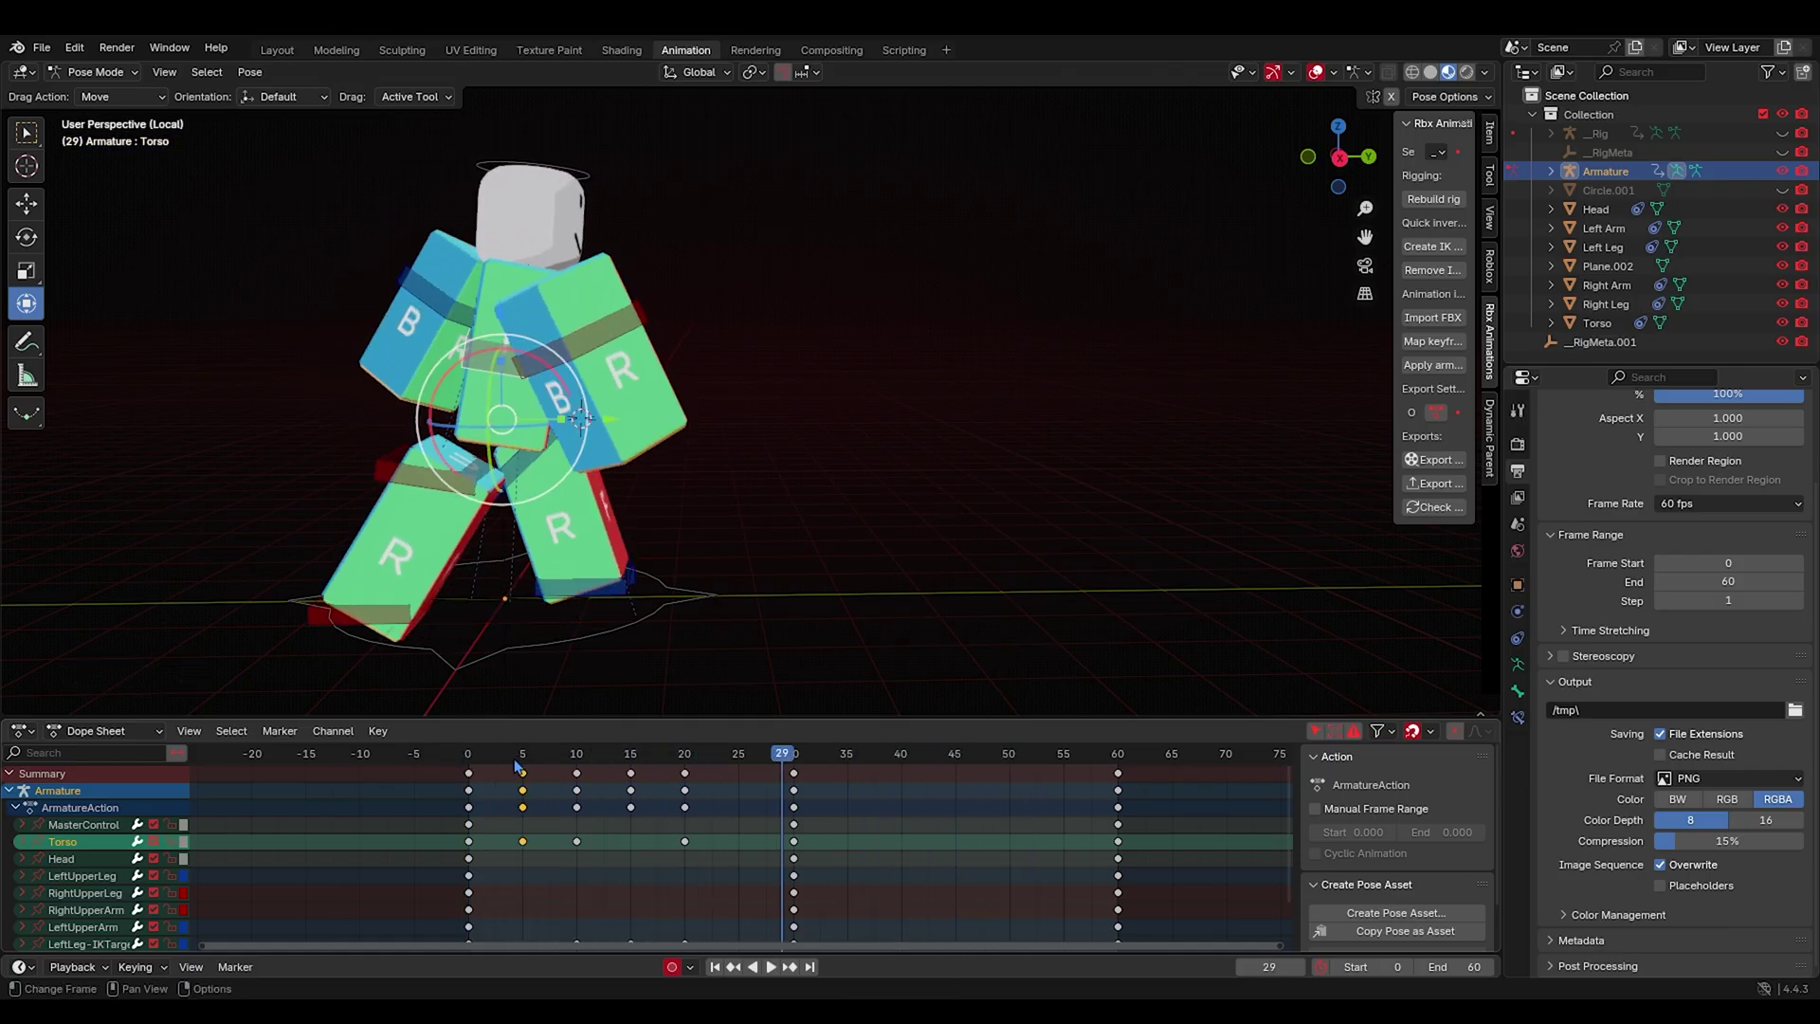
# Lower the Torso bone a little more at frame 10.
pyautogui.moveTo(521, 759); pyautogui.dragTo(576, 756)
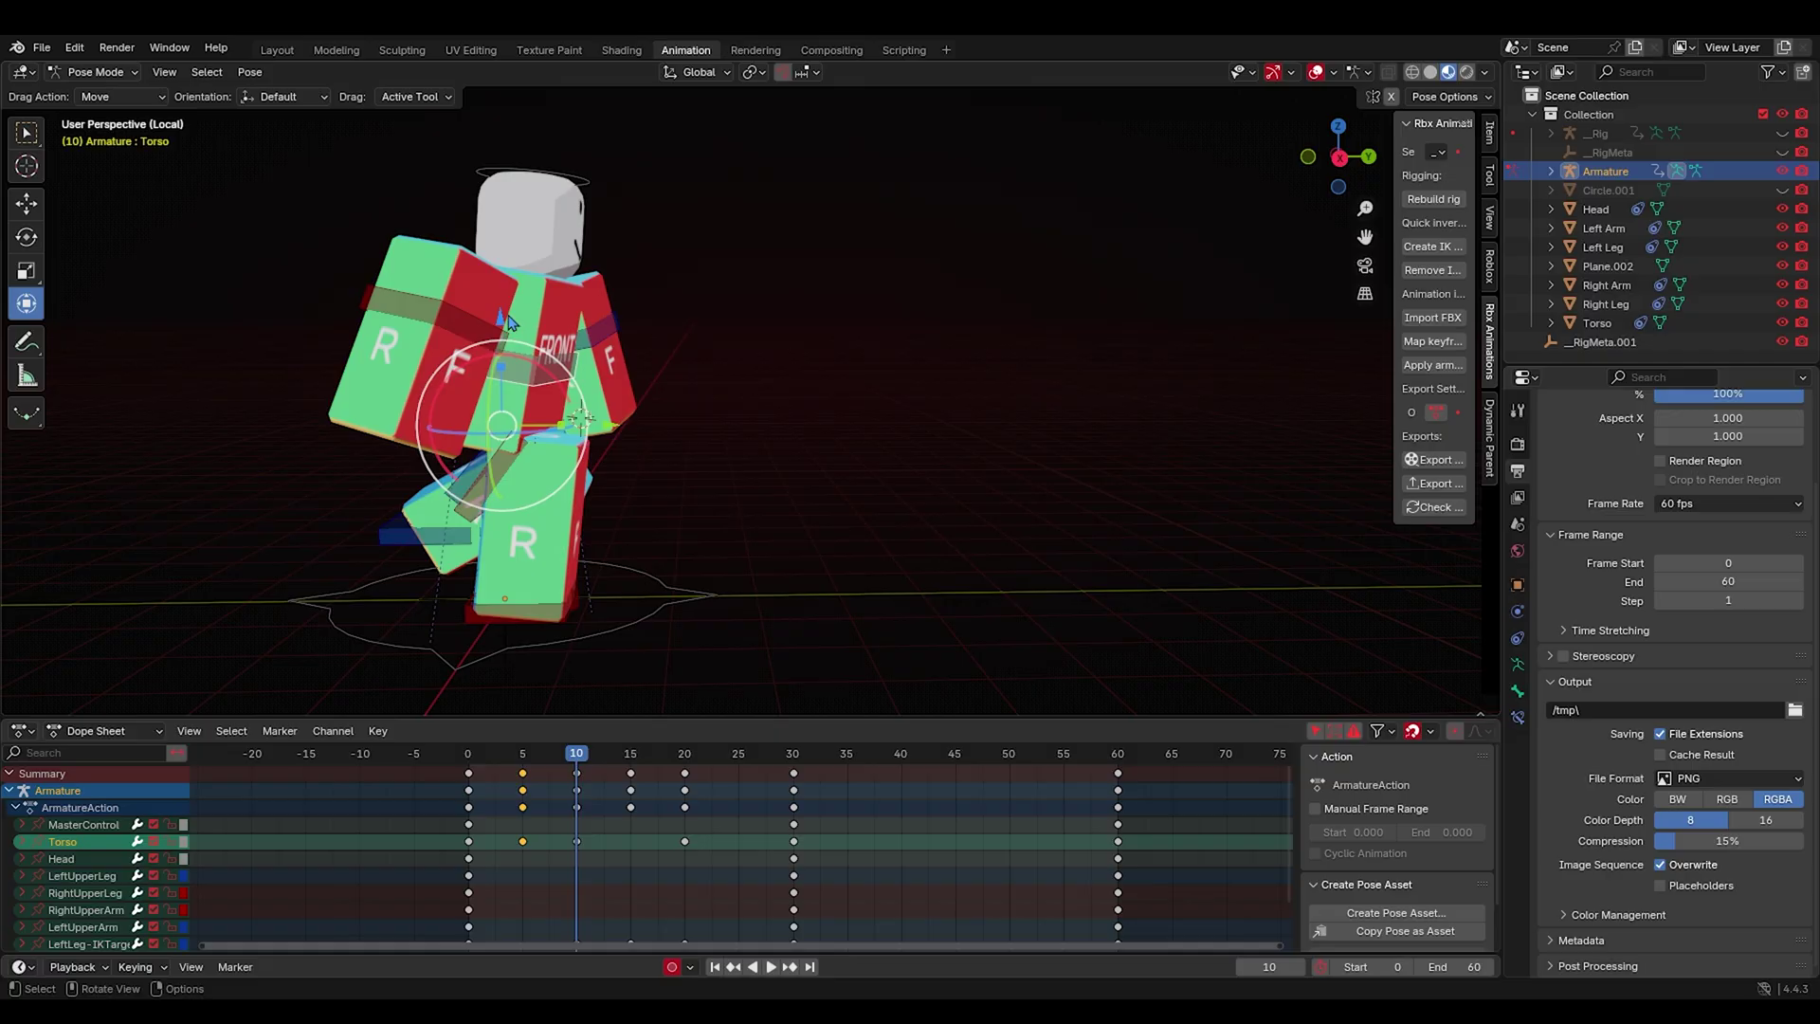
pyautogui.moveTo(508, 316); pyautogui.dragTo(508, 323)
# Play and scrub through the first 10 frames to examine the torso's up-and-down motion.
pyautogui.press('space')
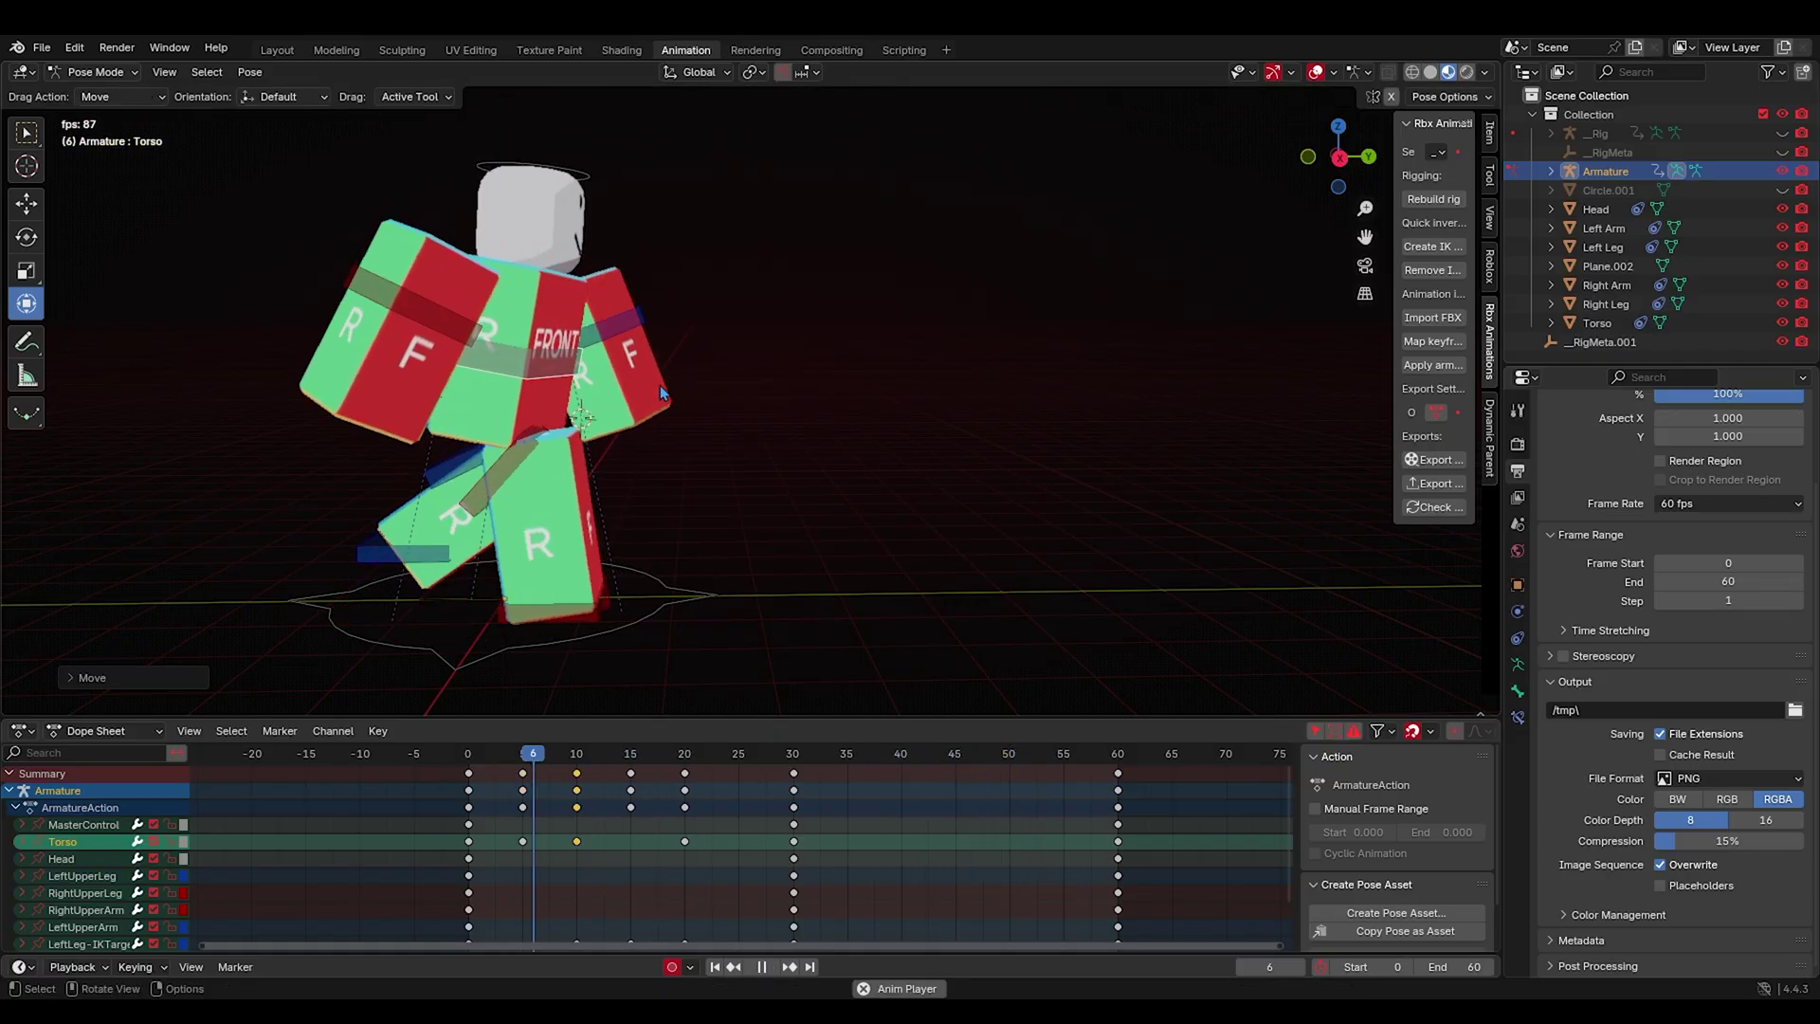
pyautogui.press('space')
pyautogui.click(519, 758)
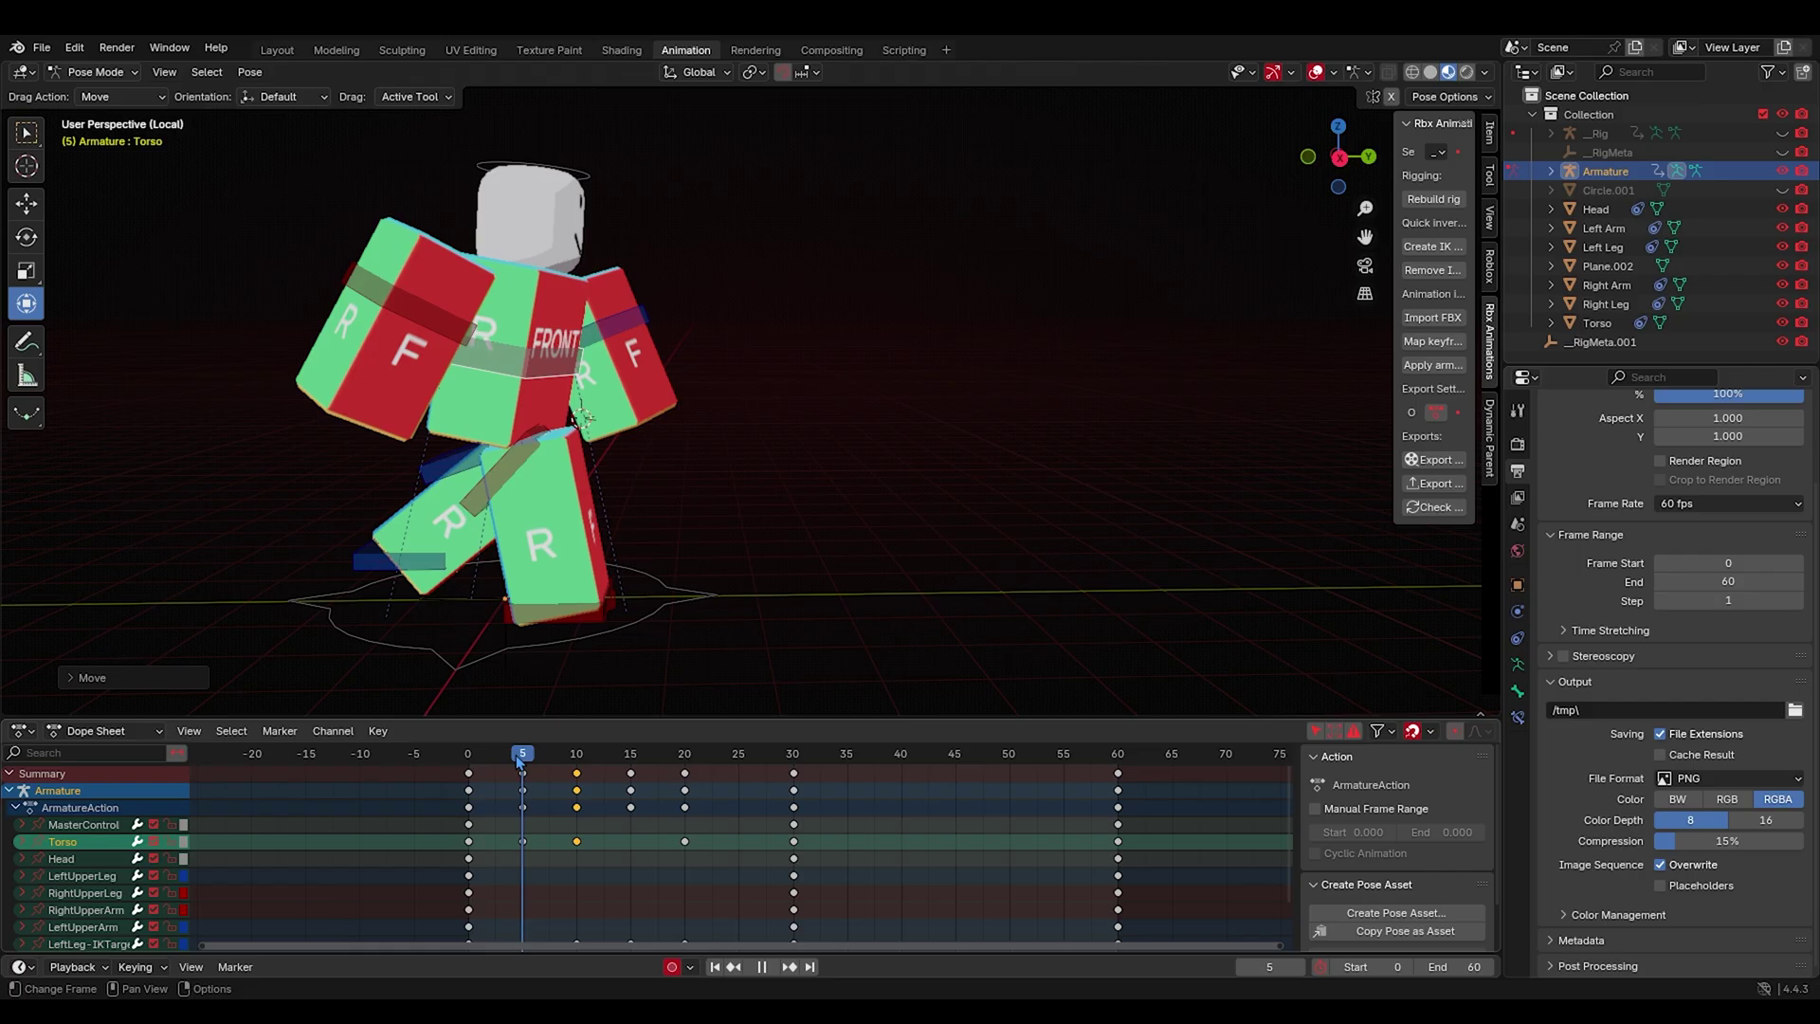
pyautogui.moveTo(519, 761); pyautogui.dragTo(555, 768)
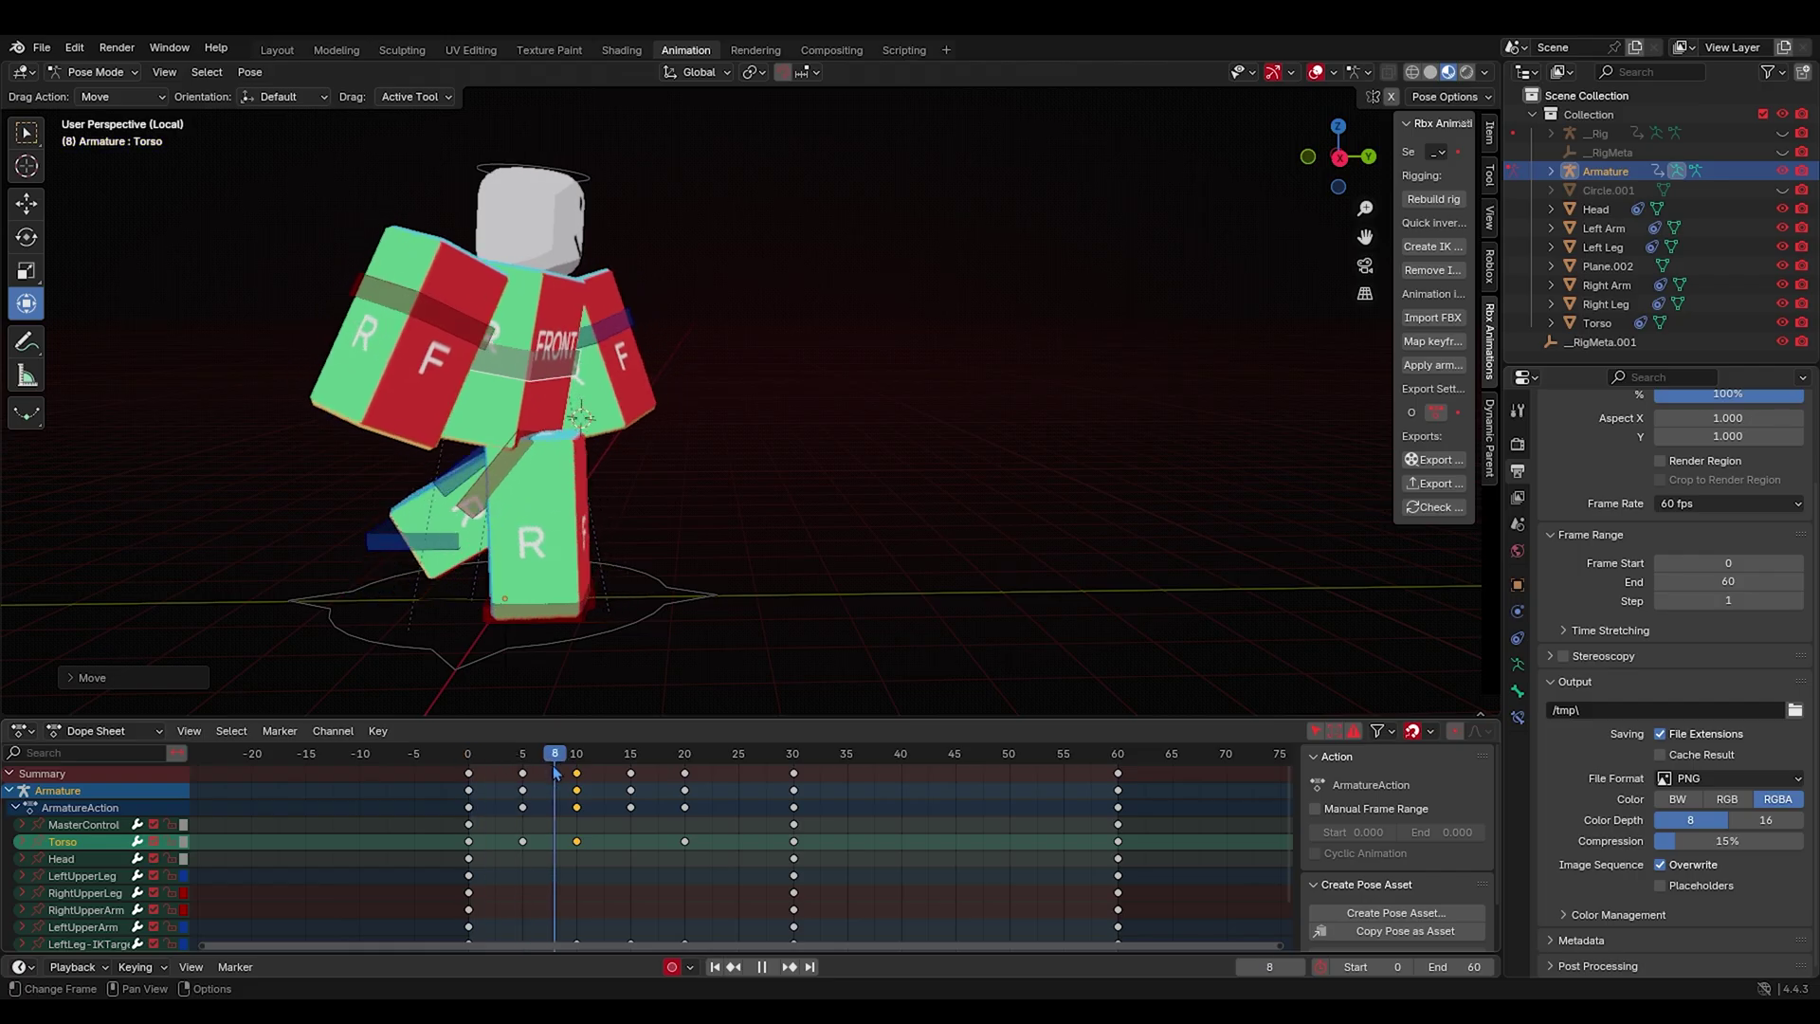
pyautogui.moveTo(562, 766); pyautogui.dragTo(418, 749)
pyautogui.press('space')
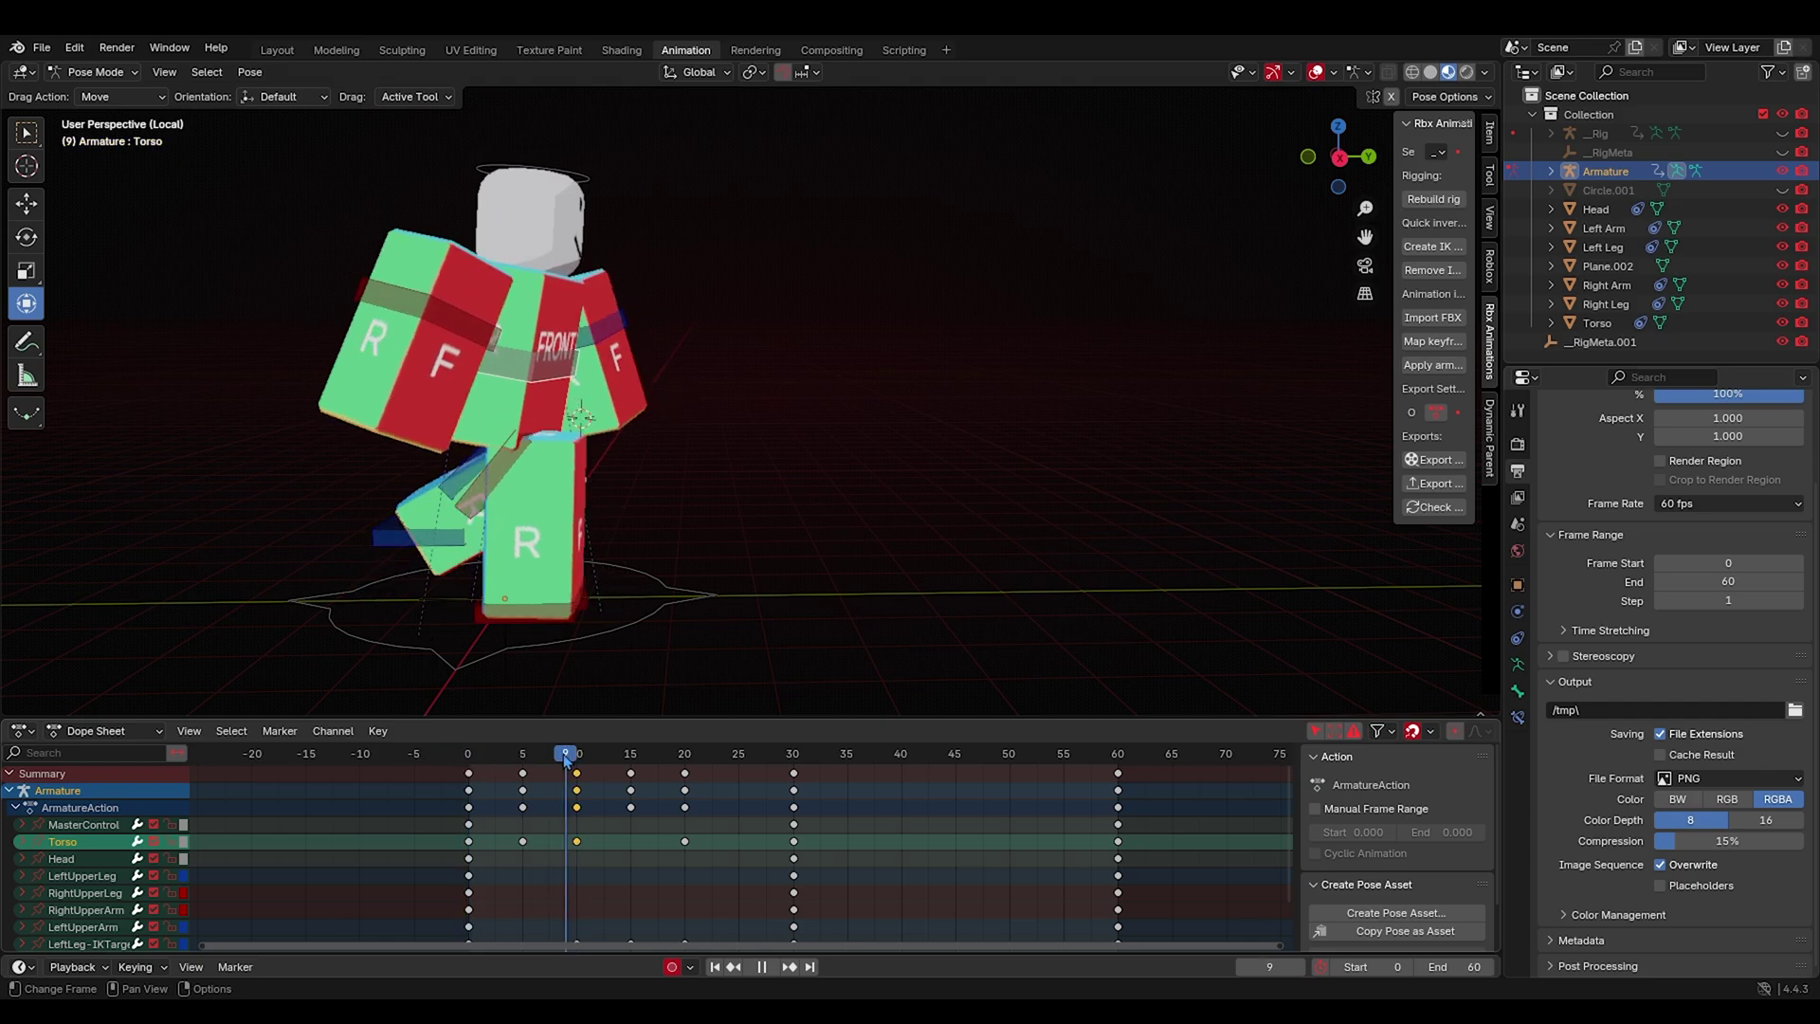
pyautogui.press('space')
# Rotate the LeftUpperArm bone at frame 10 from the front and side, and move it to fit the shoulder.
pyautogui.moveTo(616, 360); pyautogui.dragTo(773, 344, button='middle')
pyautogui.click(773, 345)
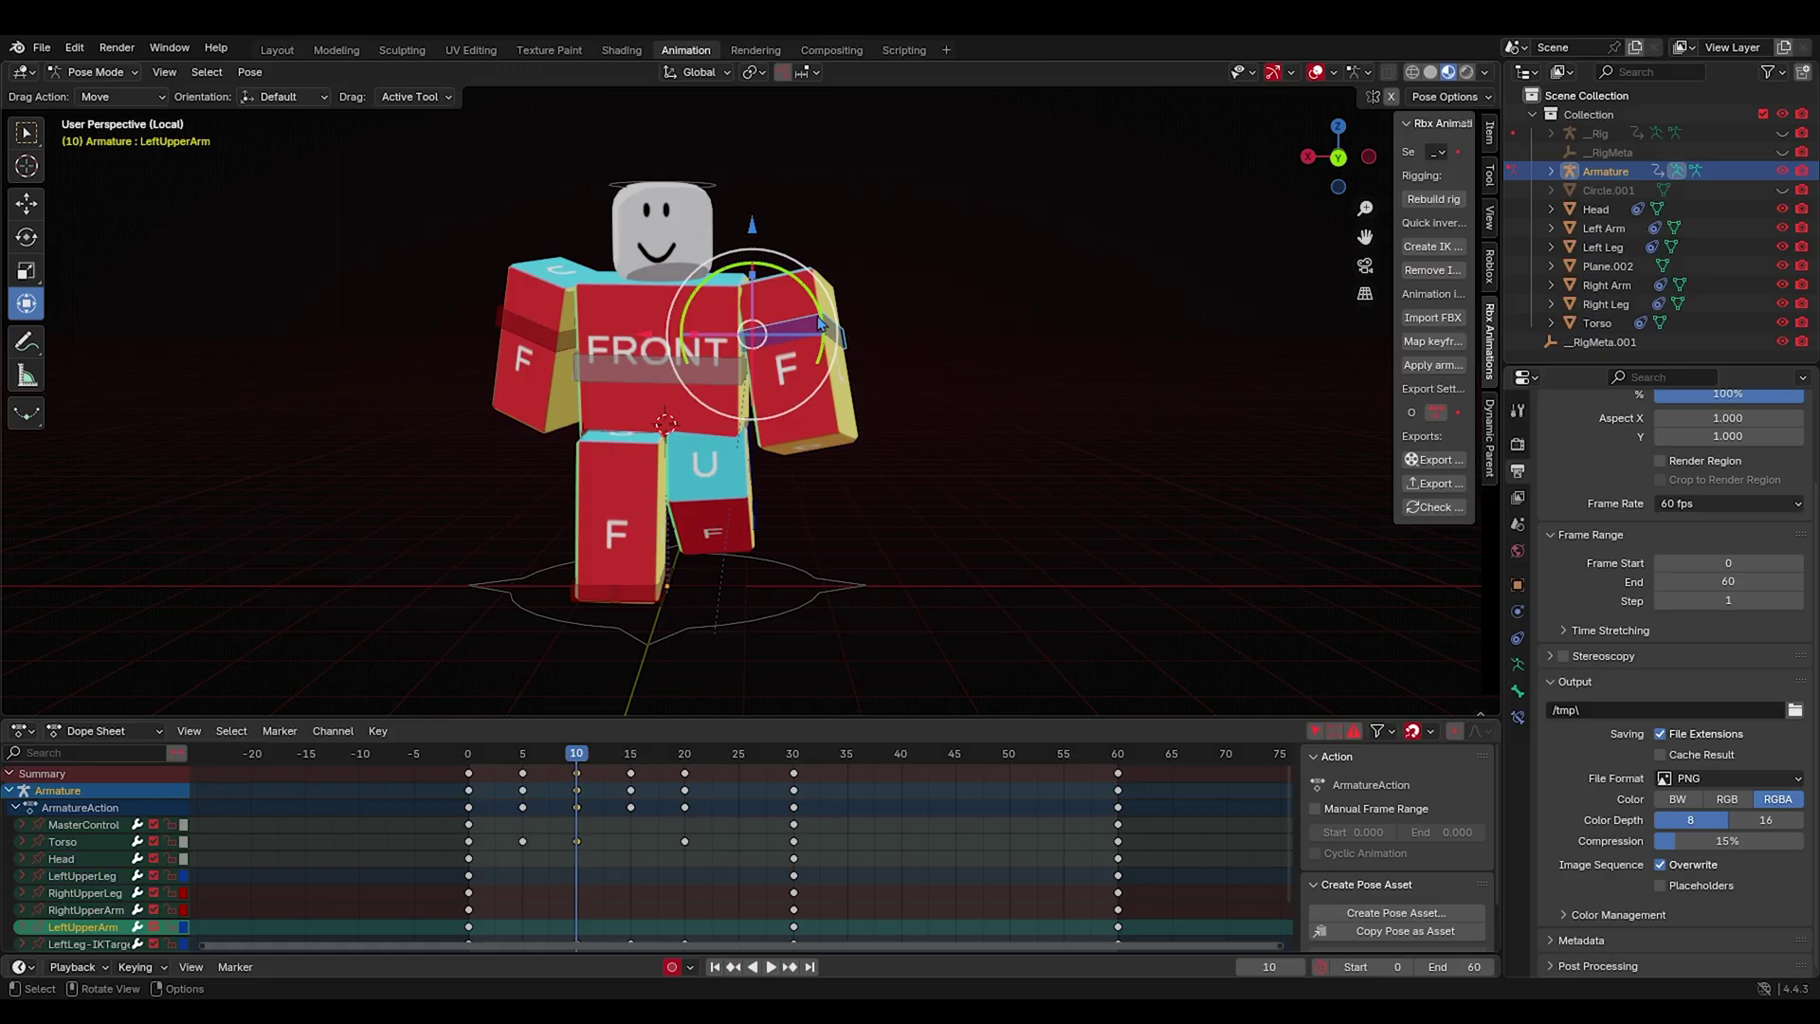
pyautogui.press('r')
pyautogui.press('r')
pyautogui.moveTo(739, 287); pyautogui.dragTo(812, 313)
pyautogui.moveTo(812, 313); pyautogui.dragTo(579, 304, button='middle')
pyautogui.press('r')
pyautogui.click(900, 306)
pyautogui.moveTo(899, 307); pyautogui.dragTo(854, 305, button='middle')
pyautogui.press('g')
pyautogui.click(869, 327)
# Play back the arm swing and go to frame 20 with the left arm in view.
pyautogui.press('space')
pyautogui.click(482, 757)
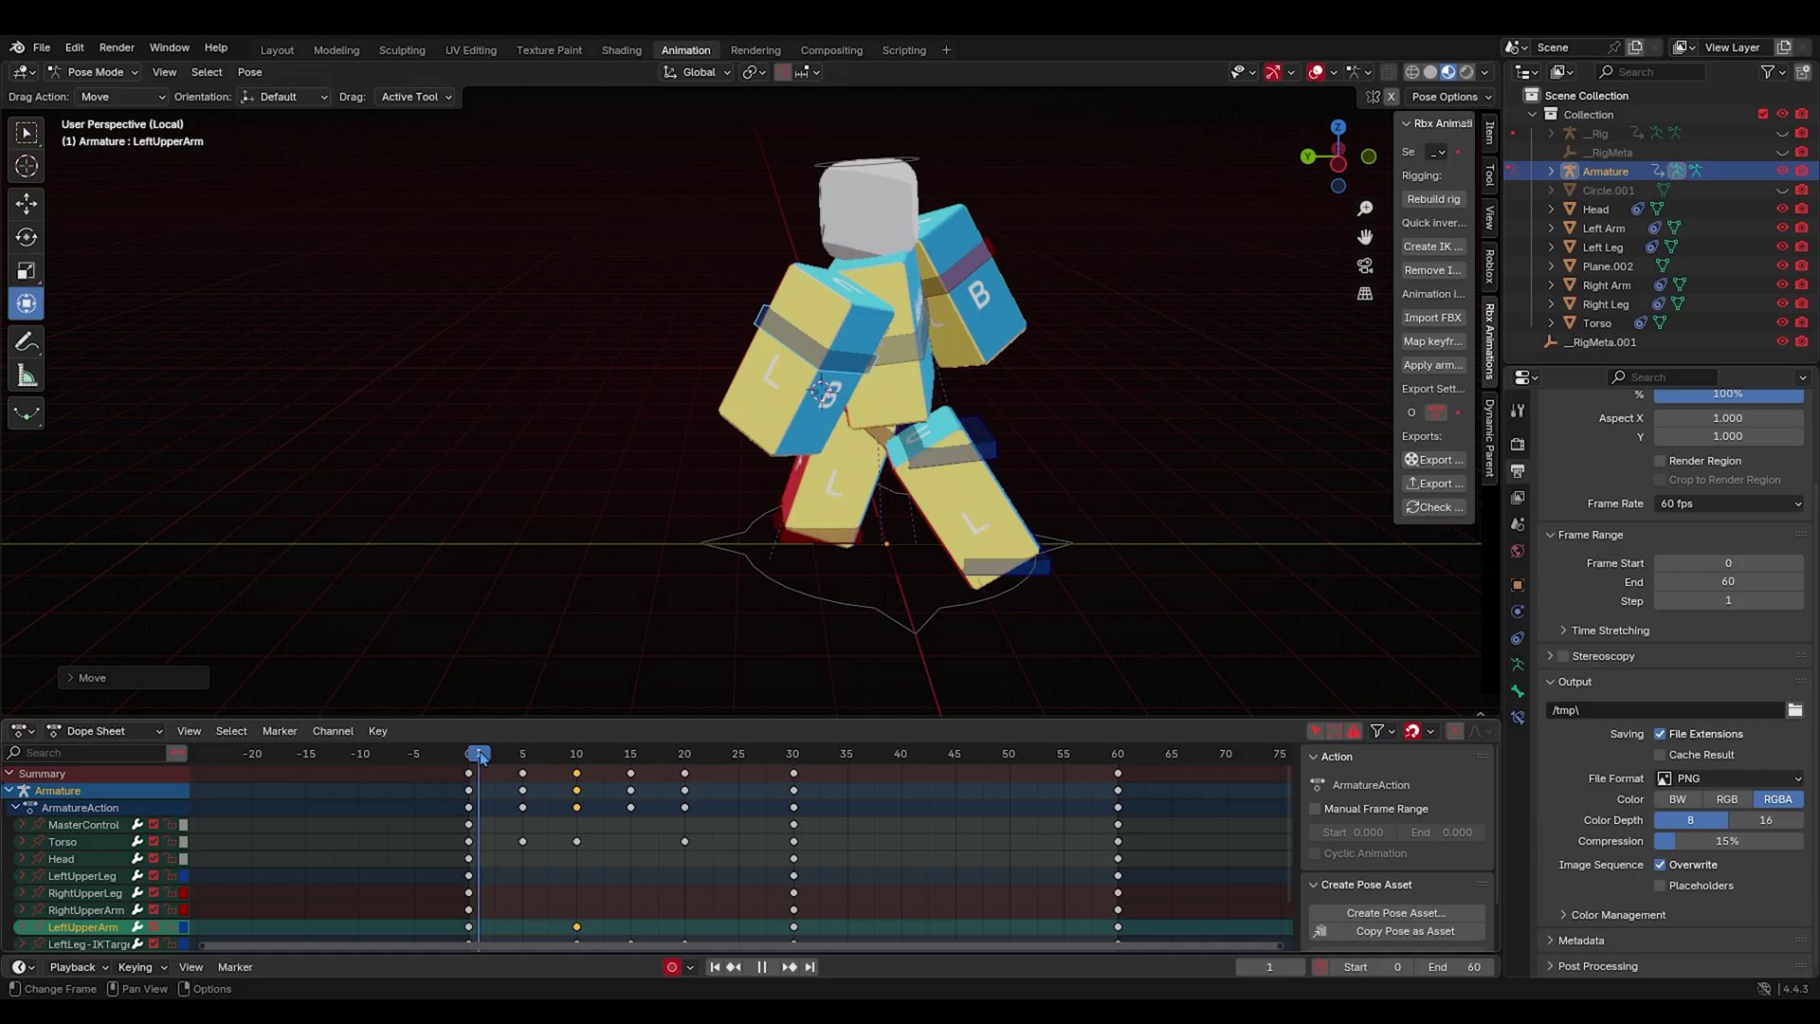
pyautogui.moveTo(512, 756); pyautogui.dragTo(673, 757)
pyautogui.moveTo(805, 517); pyautogui.dragTo(910, 512, button='middle')
# Try moving the LeftUpperArm bone at frame 20, and undo the move.
pyautogui.press('g')
pyautogui.click(912, 321)
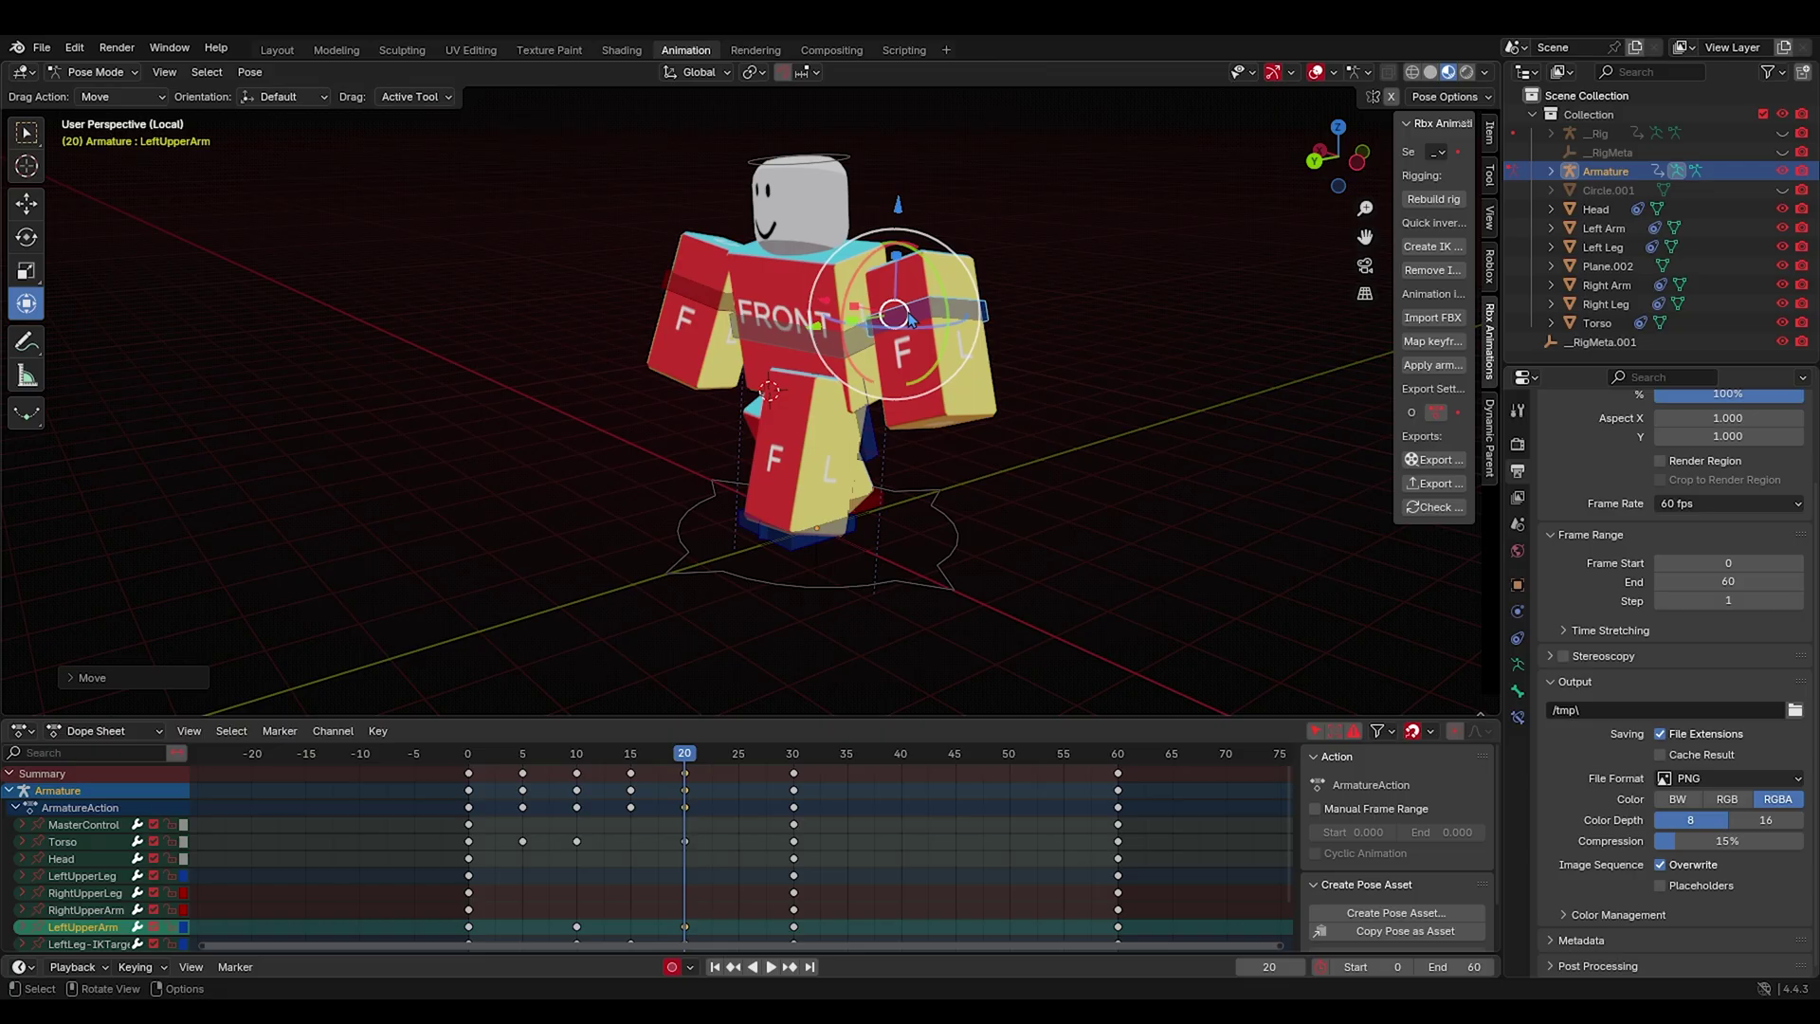
pyautogui.hotkey('ctrl', 'z')
# Rotate the LeftUpperArm bone freely at frame 20 and move it to fit the shoulder.
pyautogui.moveTo(905, 313); pyautogui.dragTo(1024, 303, button='middle')
pyautogui.press('r')
pyautogui.press('r')
pyautogui.click(916, 319)
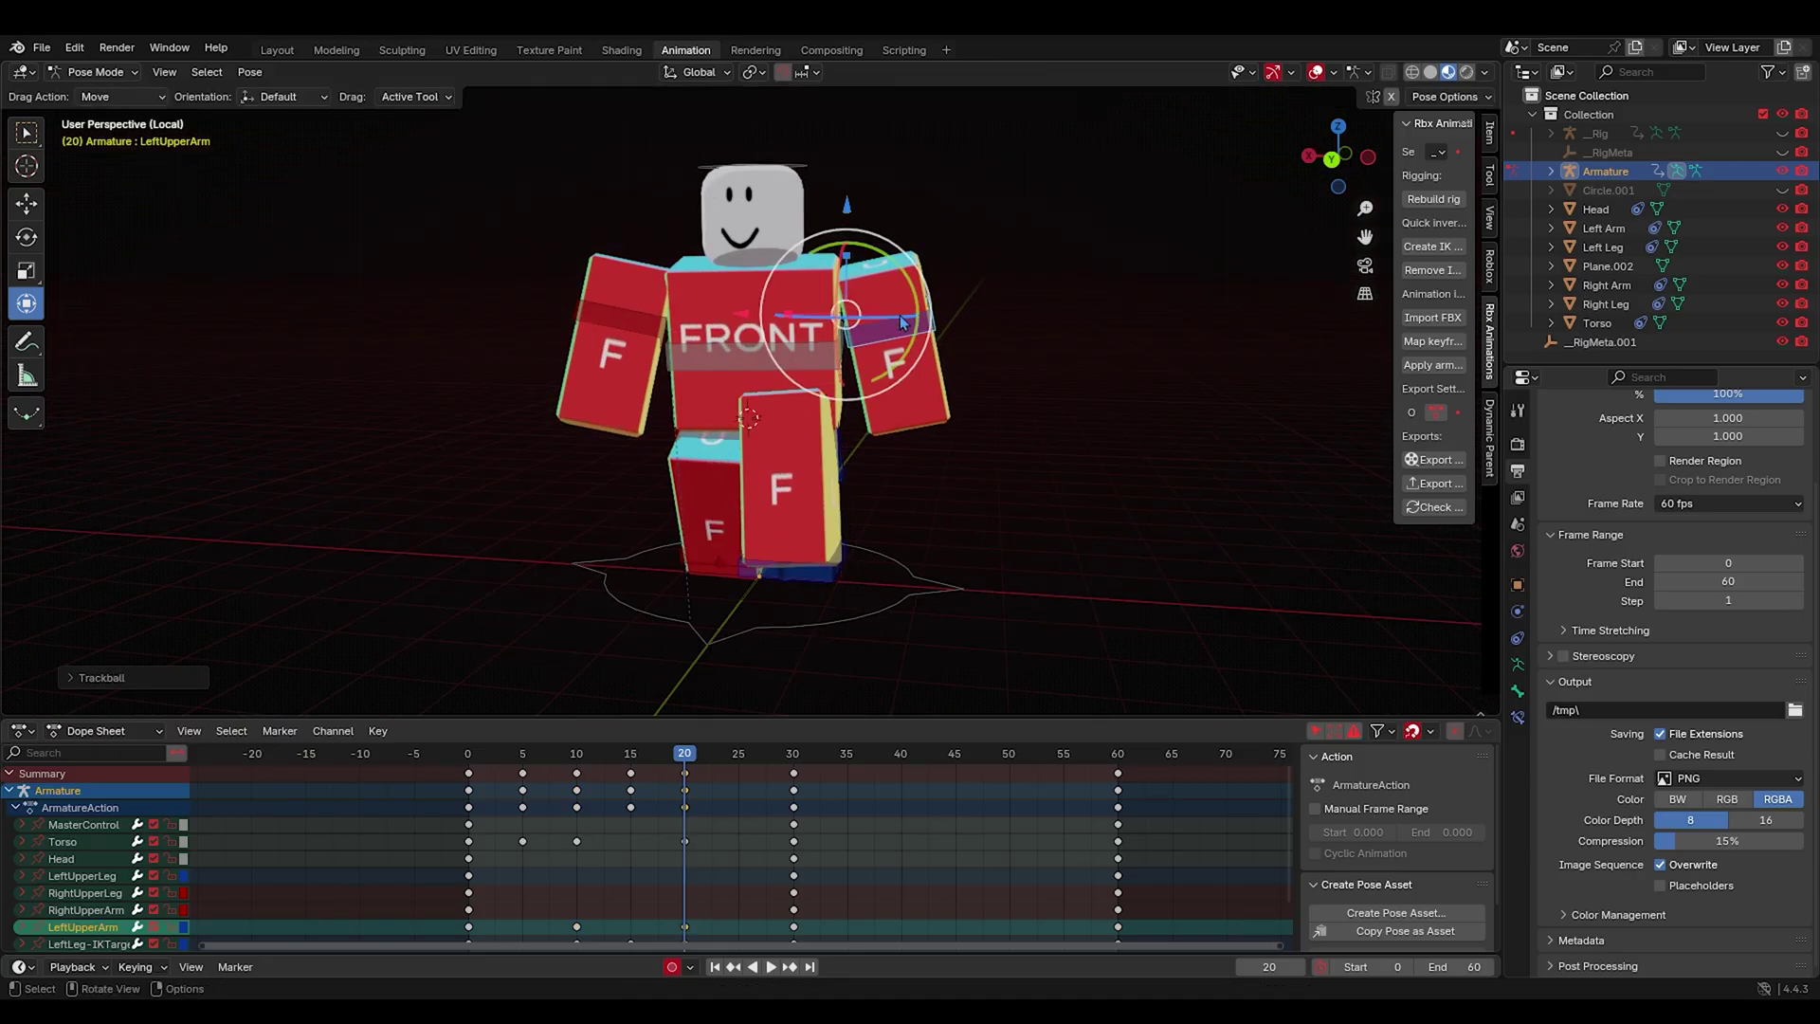
pyautogui.press('g')
pyautogui.moveTo(902, 323); pyautogui.dragTo(777, 313, button='middle')
pyautogui.click(834, 313)
# Delete the LeftUpperArm keyframe at frame 15.
pyautogui.moveTo(576, 756); pyautogui.dragTo(587, 755)
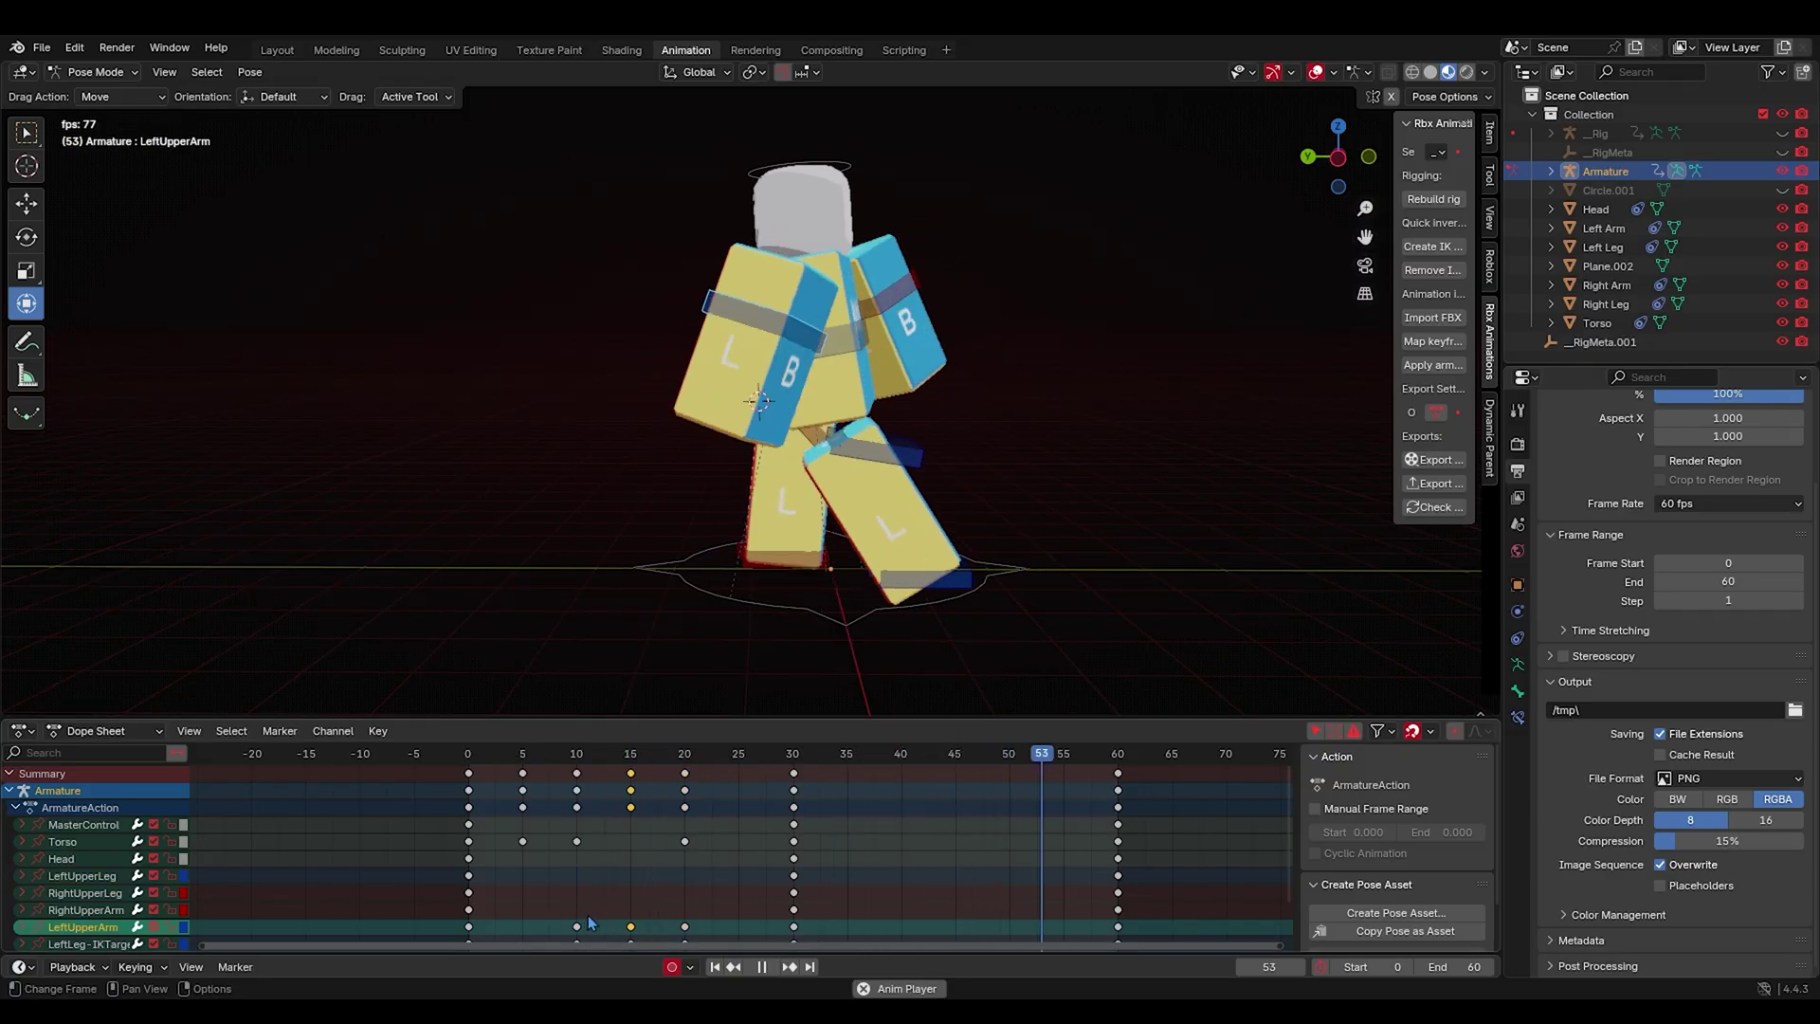
pyautogui.moveTo(641, 904); pyautogui.dragTo(618, 938)
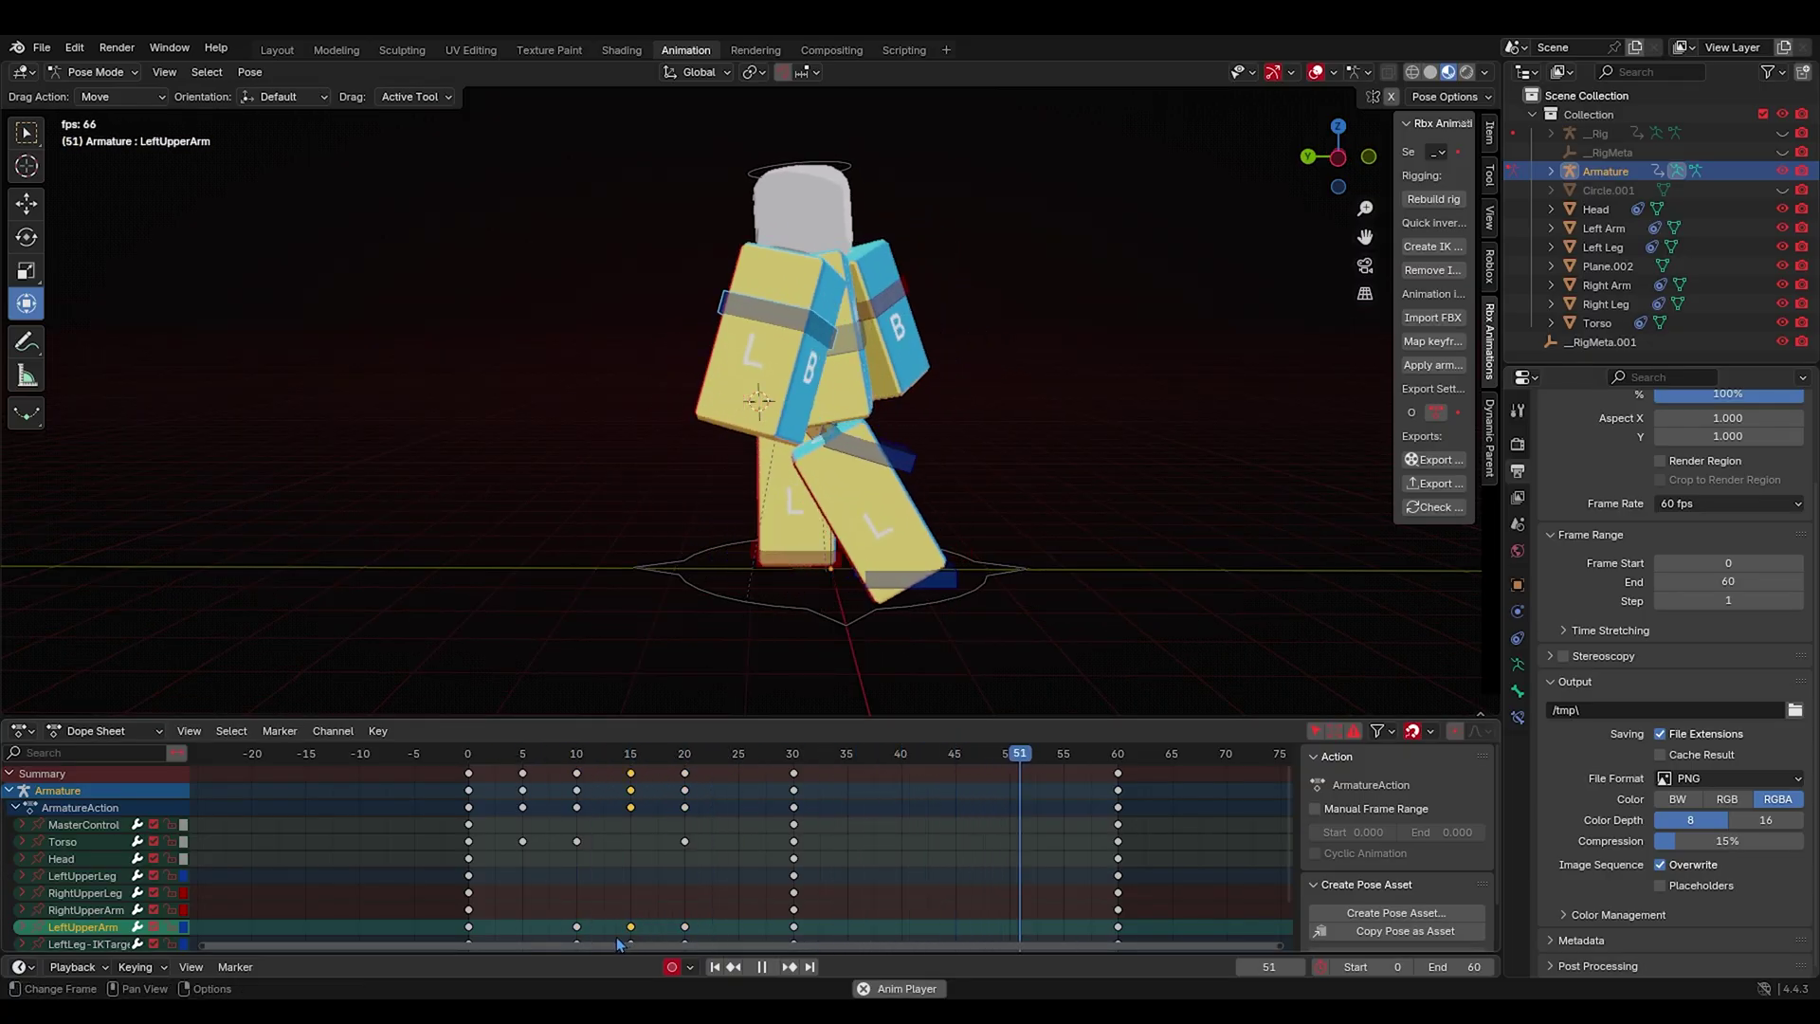
pyautogui.press('Delete')
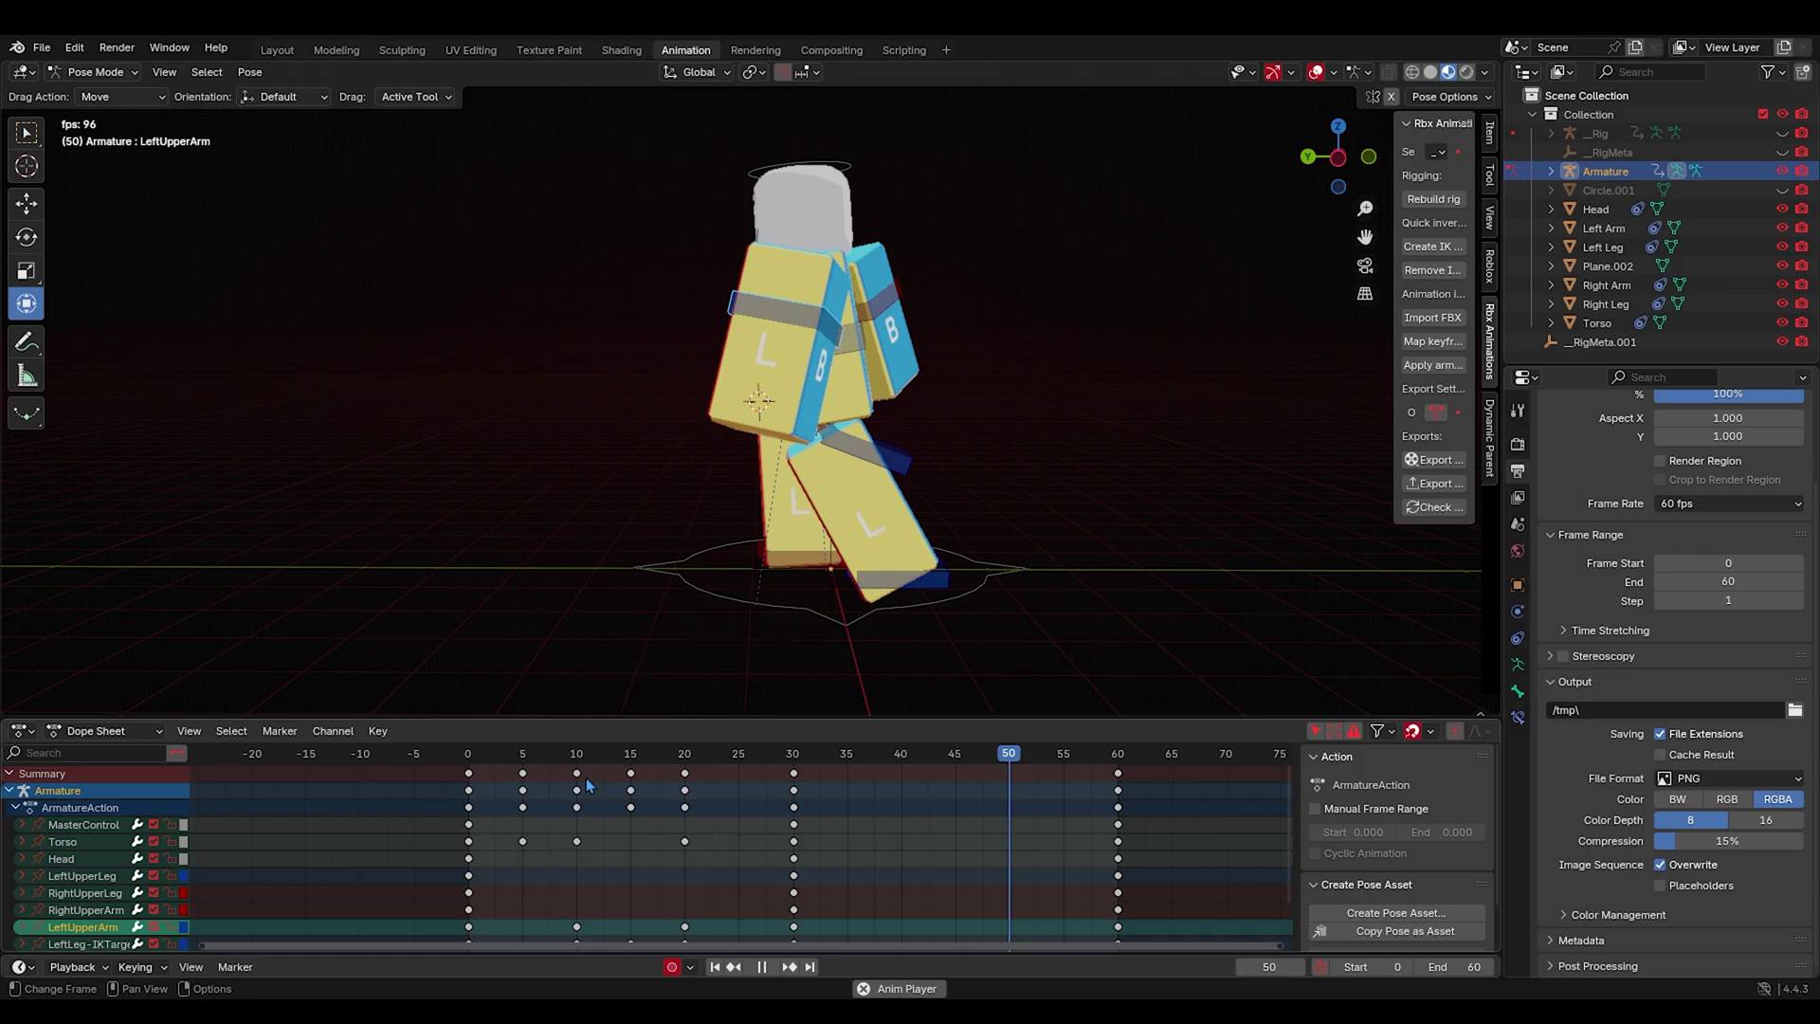
# Rotate the LeftUpperArm bone at frame 10 from several viewing angles and play back the arm swing.
pyautogui.press('space')
pyautogui.click(578, 756)
pyautogui.moveTo(943, 531); pyautogui.dragTo(840, 533, button='middle')
pyautogui.moveTo(941, 327); pyautogui.dragTo(953, 334)
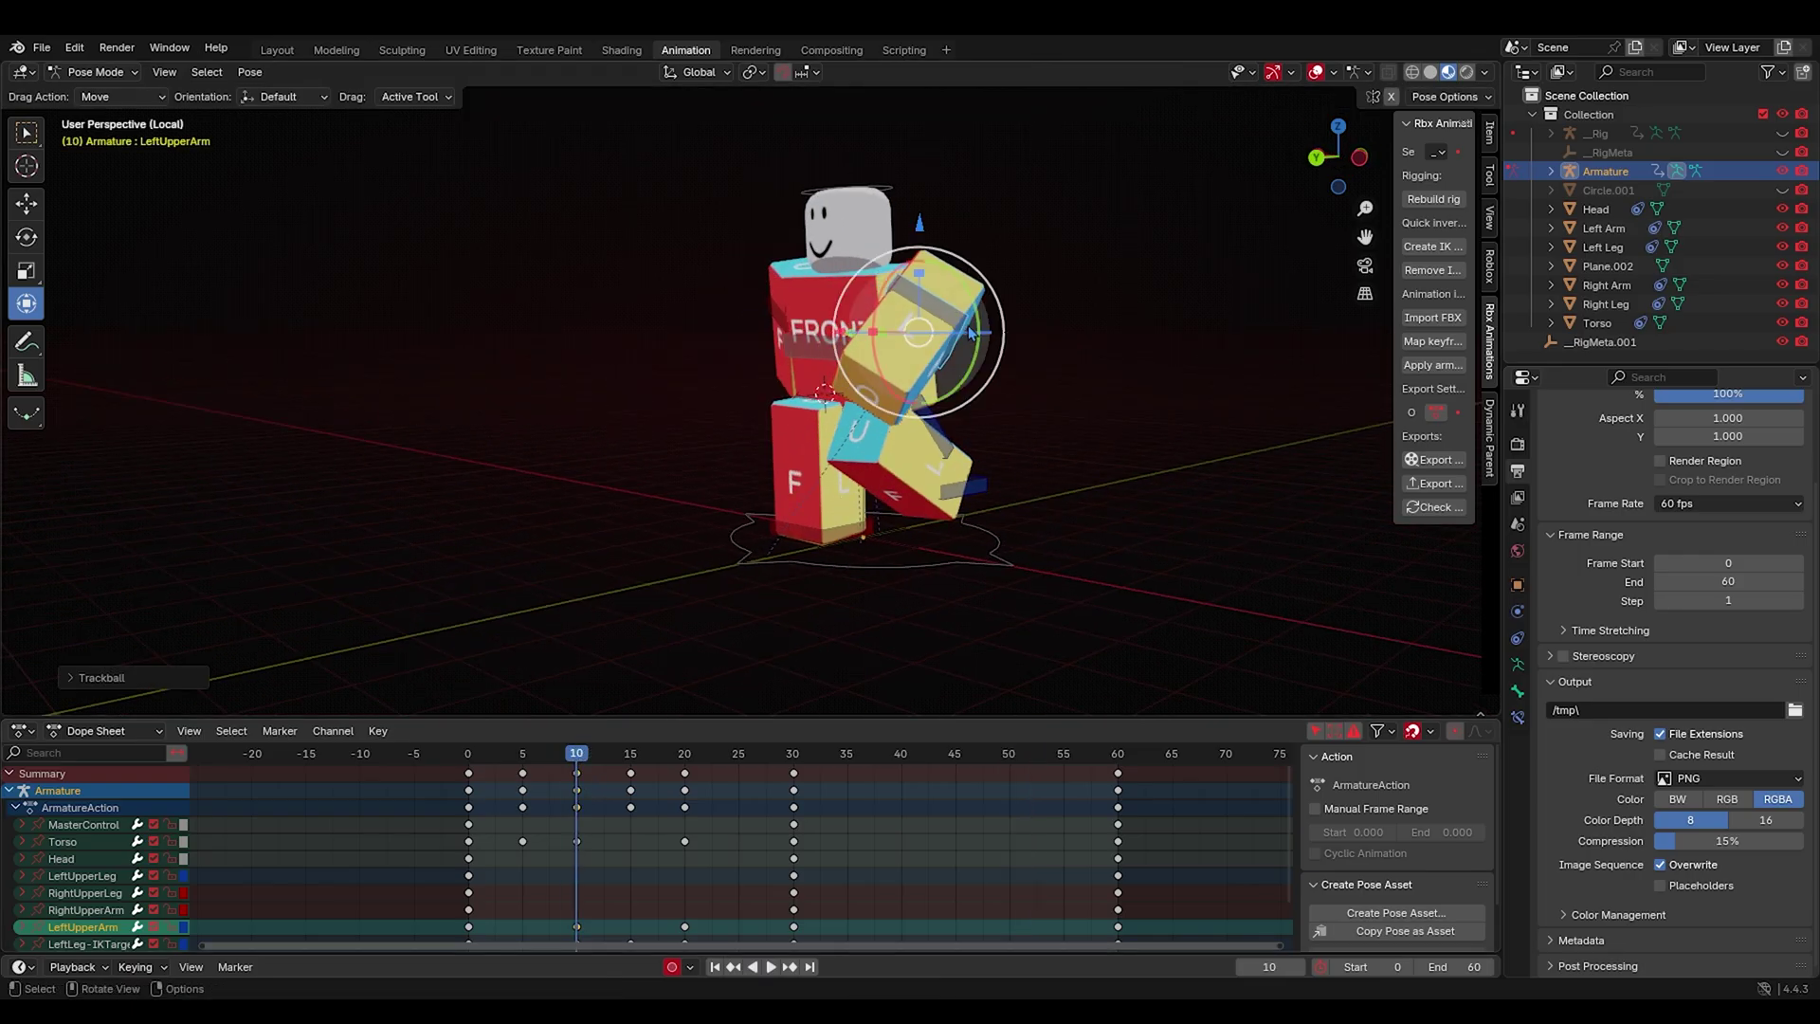
pyautogui.moveTo(952, 334); pyautogui.dragTo(868, 337, button='middle')
pyautogui.moveTo(868, 338); pyautogui.dragTo(874, 353)
pyautogui.moveTo(958, 346); pyautogui.dragTo(917, 343, button='middle')
pyautogui.press('space')
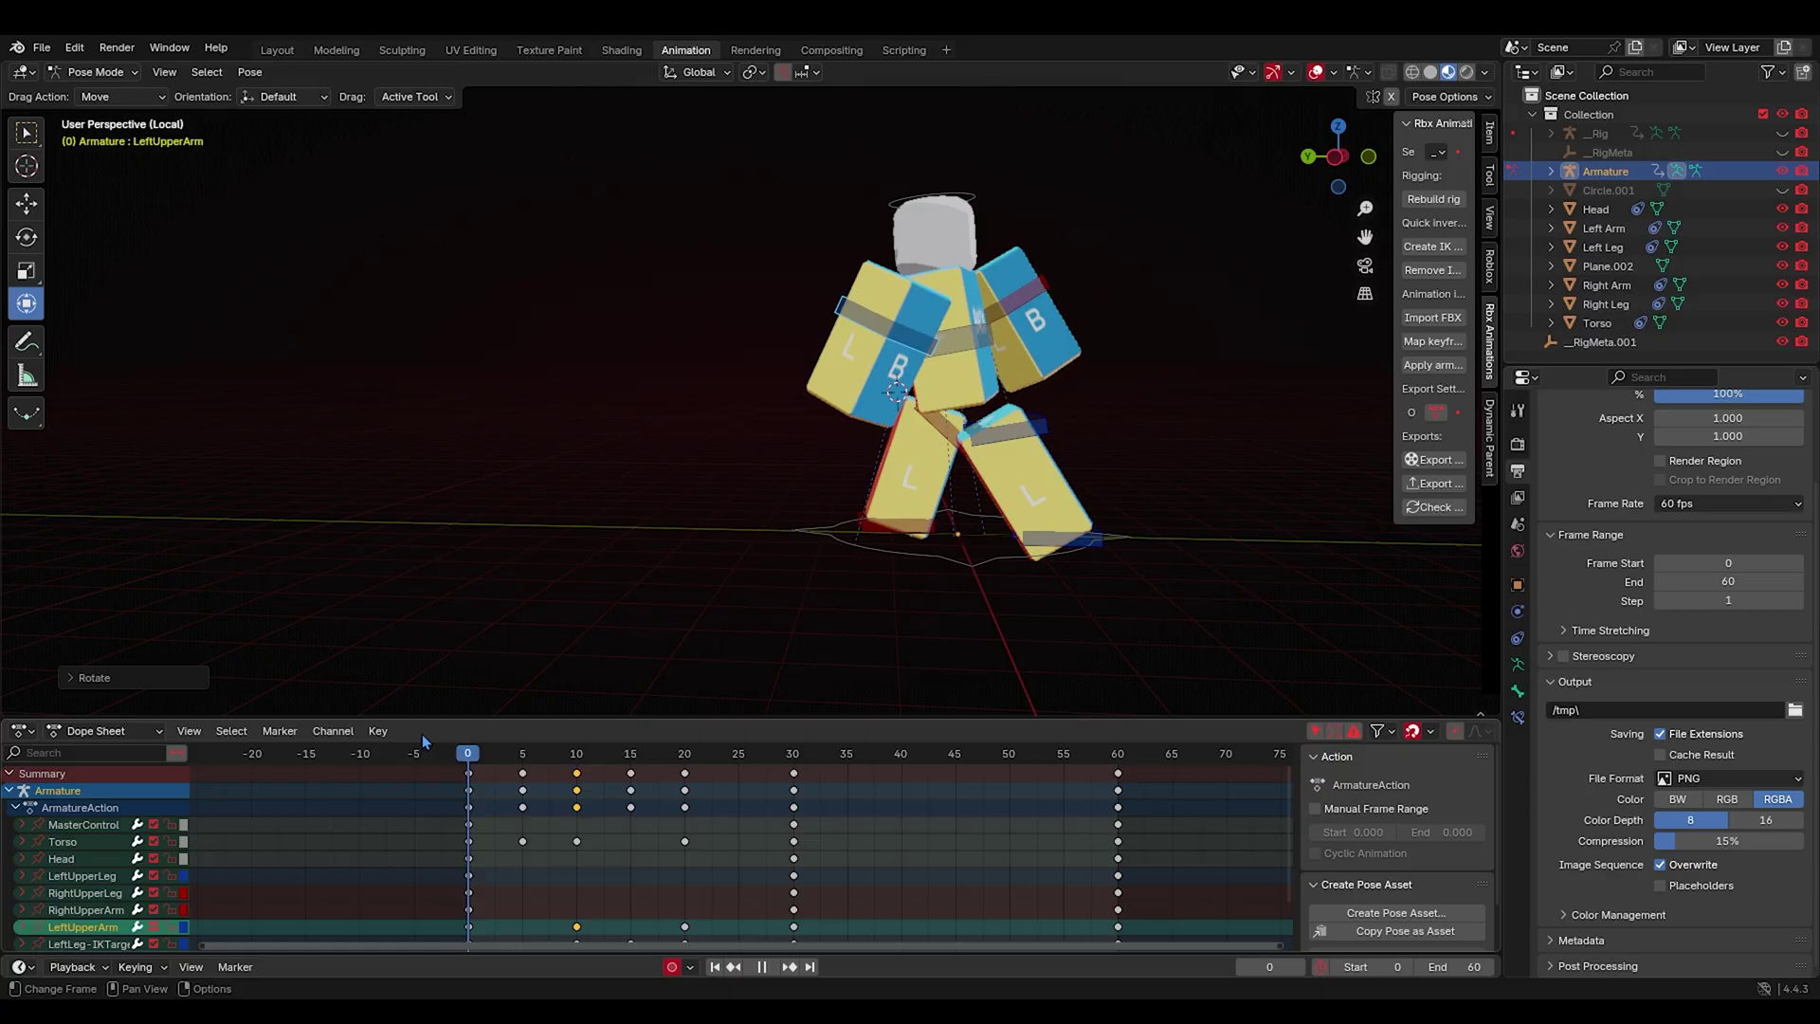
pyautogui.moveTo(733, 584); pyautogui.dragTo(944, 469, button='middle')
pyautogui.moveTo(876, 593); pyautogui.dragTo(553, 602, button='middle')
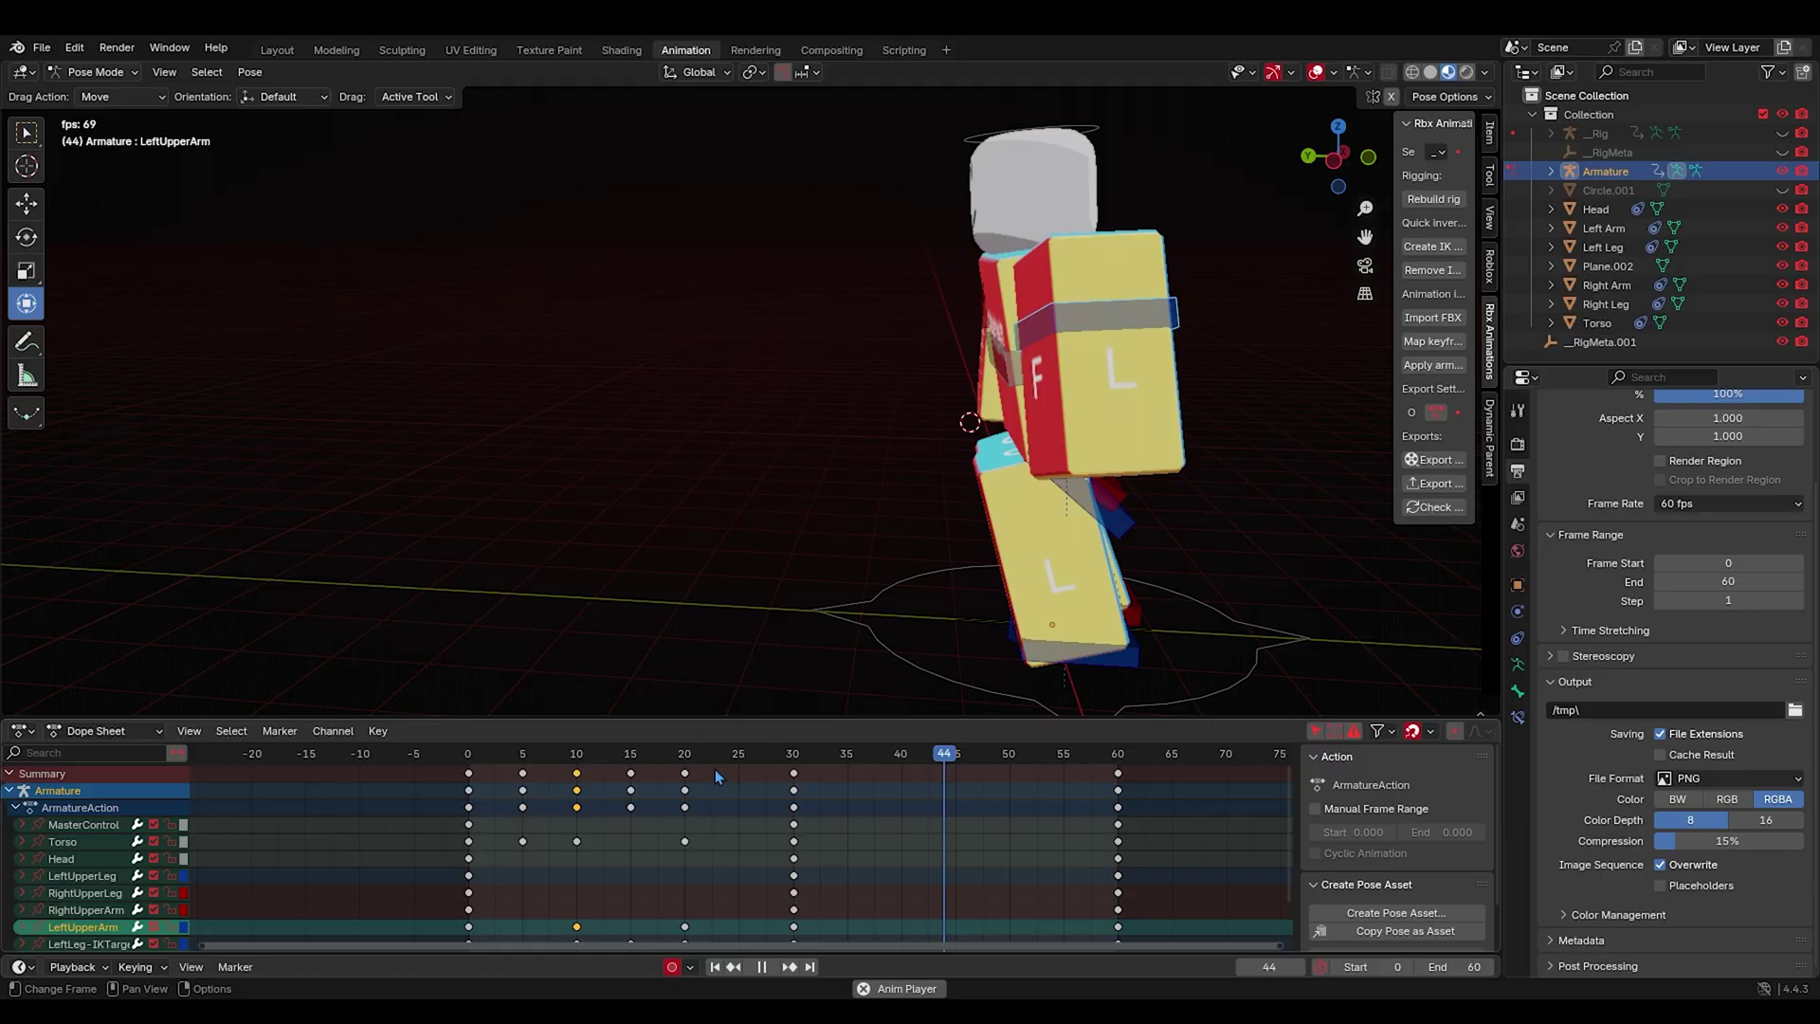
pyautogui.press('space')
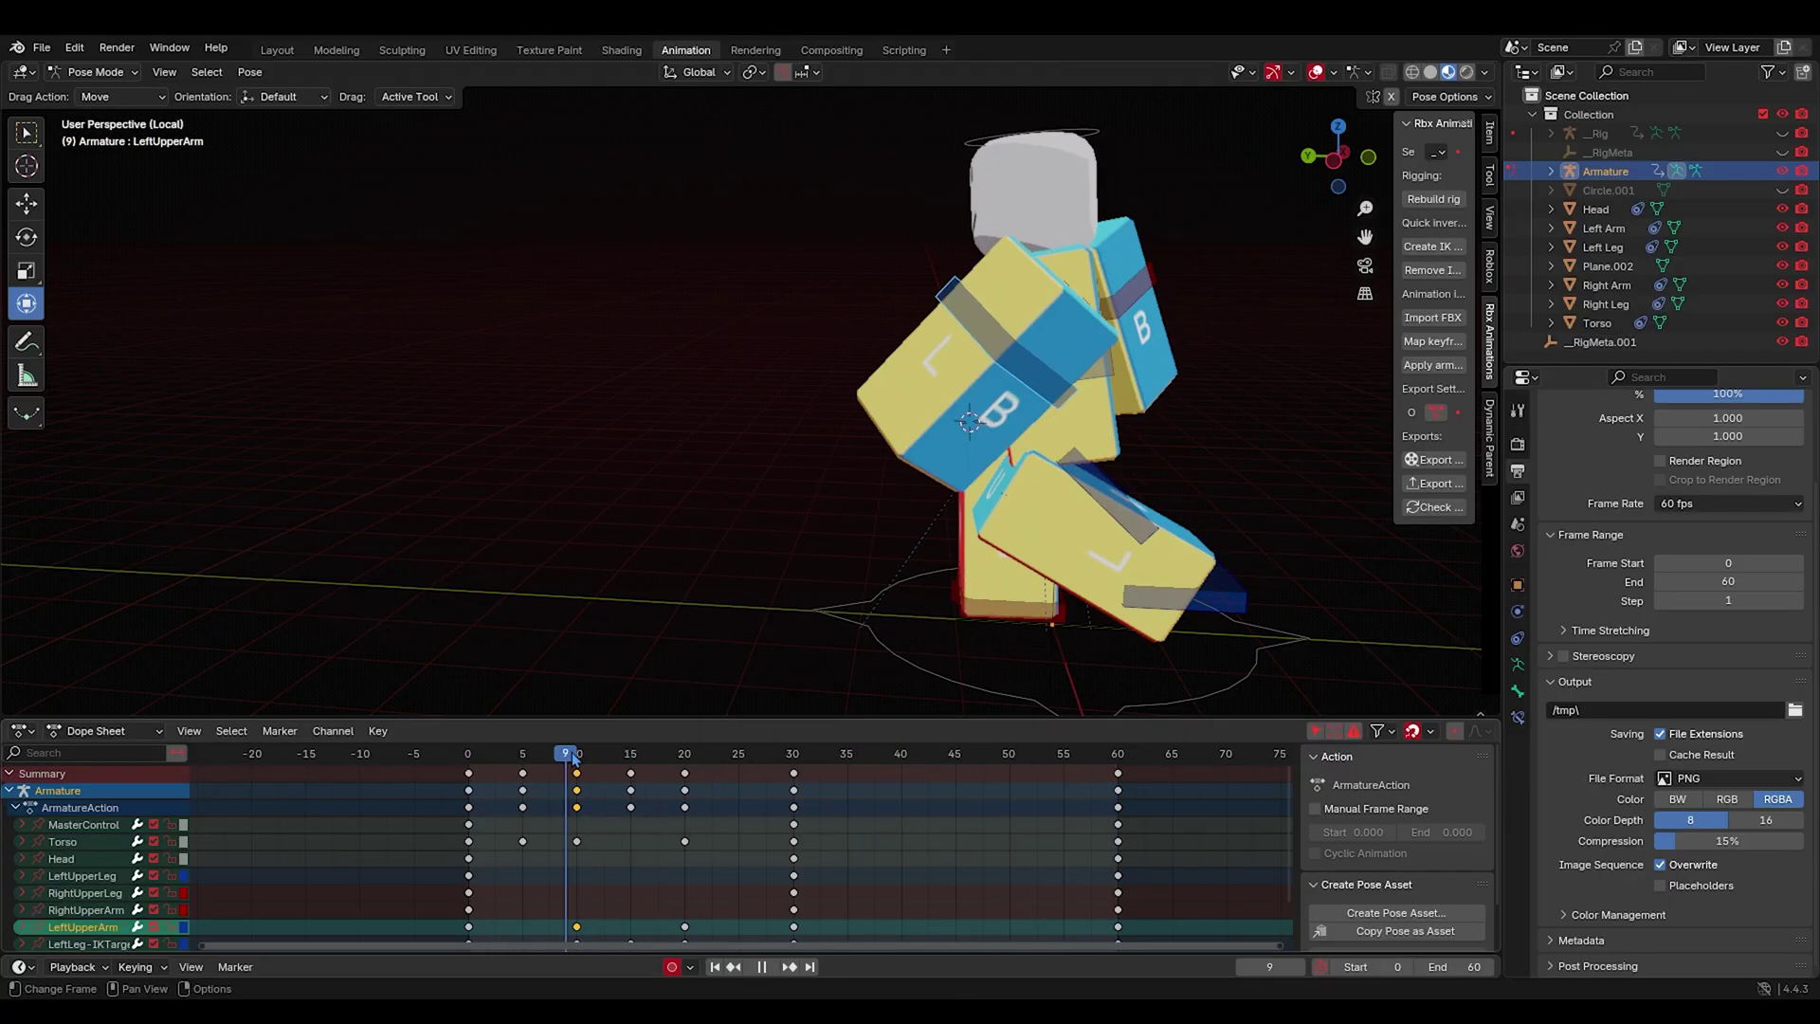
# Rotate the RightUpperArm bone freely at frame 10, adjusting its swing from the right side of the character.
pyautogui.moveTo(625, 654); pyautogui.dragTo(853, 490, button='middle')
pyautogui.click(711, 344)
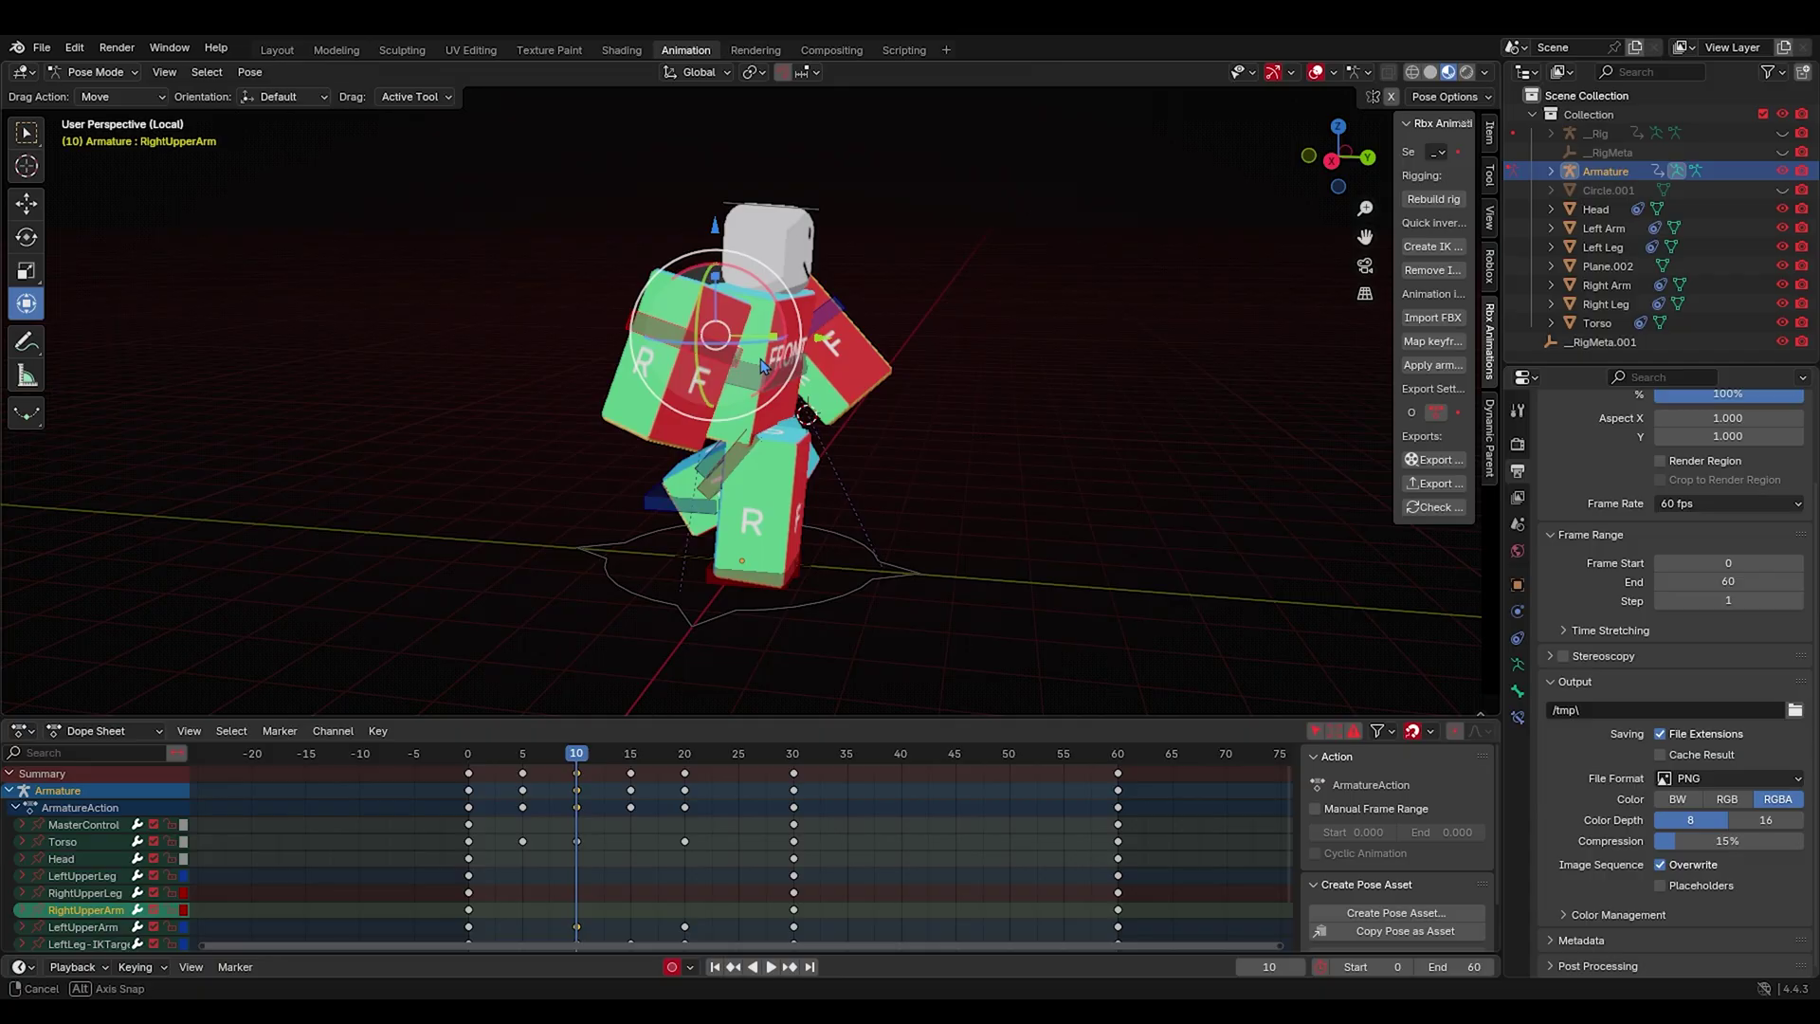
pyautogui.moveTo(713, 342); pyautogui.dragTo(756, 327, button='middle')
pyautogui.moveTo(754, 322); pyautogui.dragTo(724, 316)
pyautogui.moveTo(724, 311); pyautogui.dragTo(763, 315, button='middle')
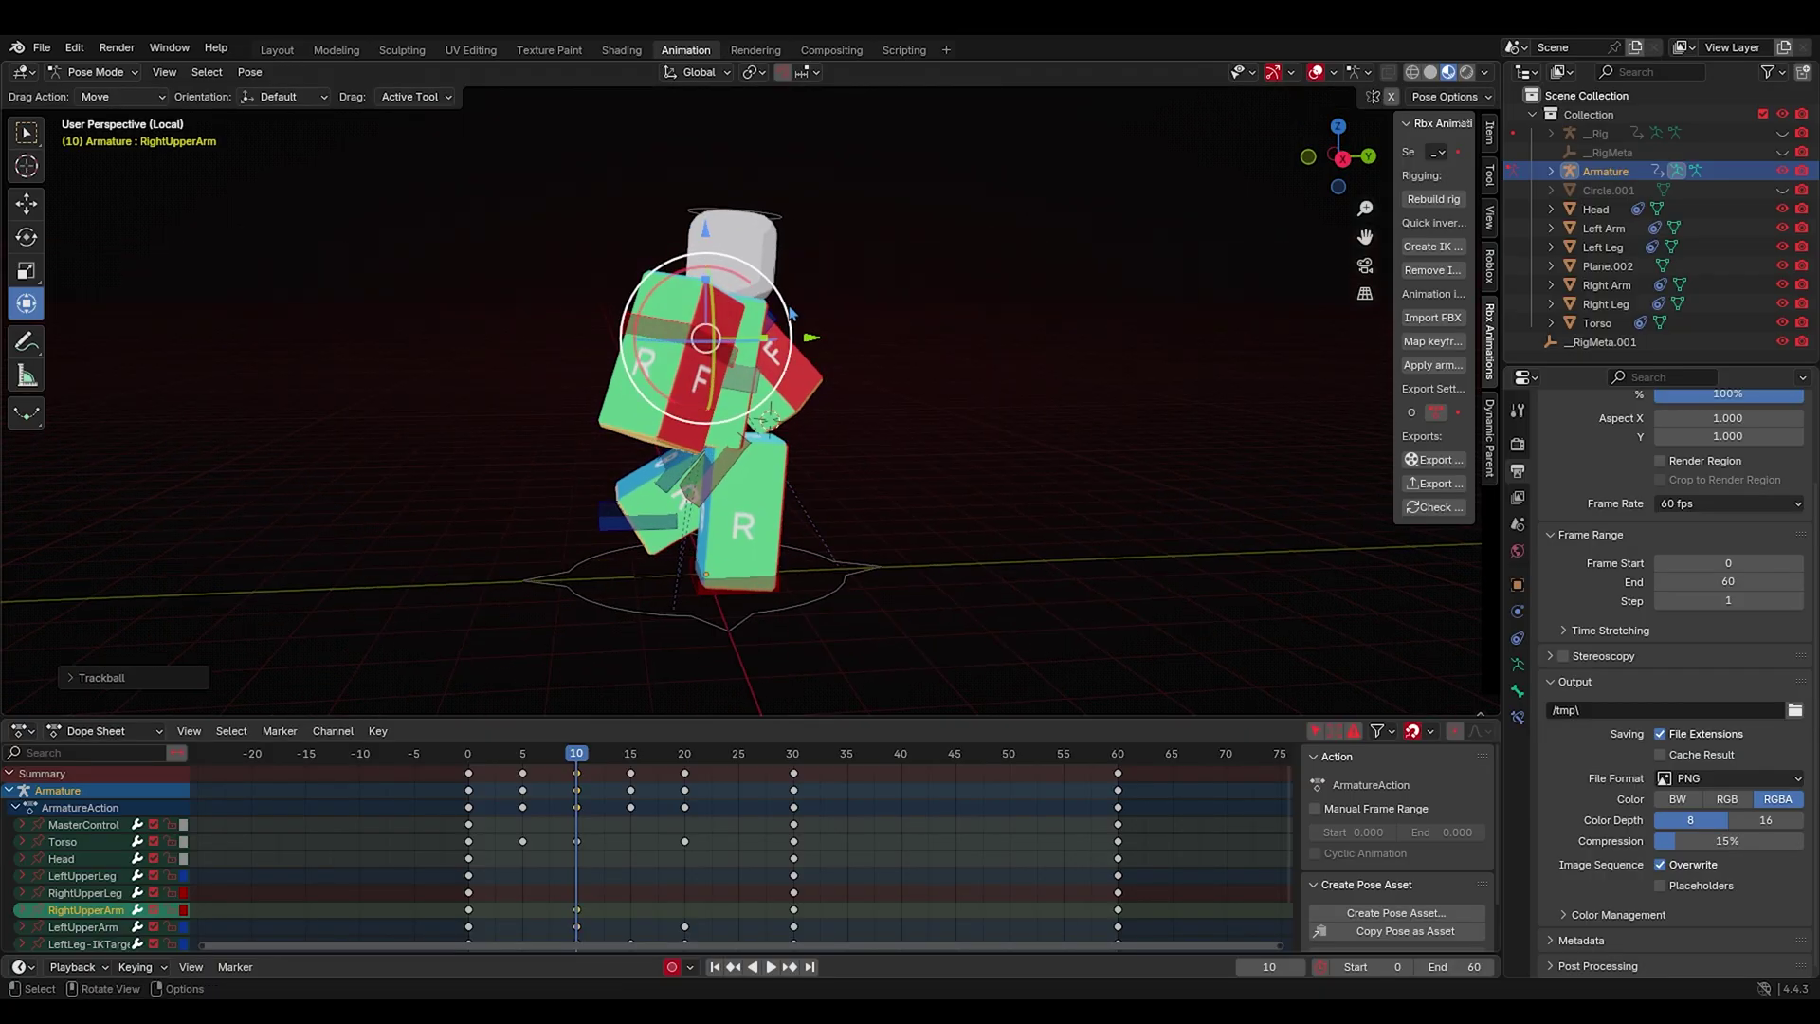
pyautogui.press('r')
pyautogui.click(776, 325)
pyautogui.press('r')
pyautogui.press('r')
pyautogui.click(745, 313)
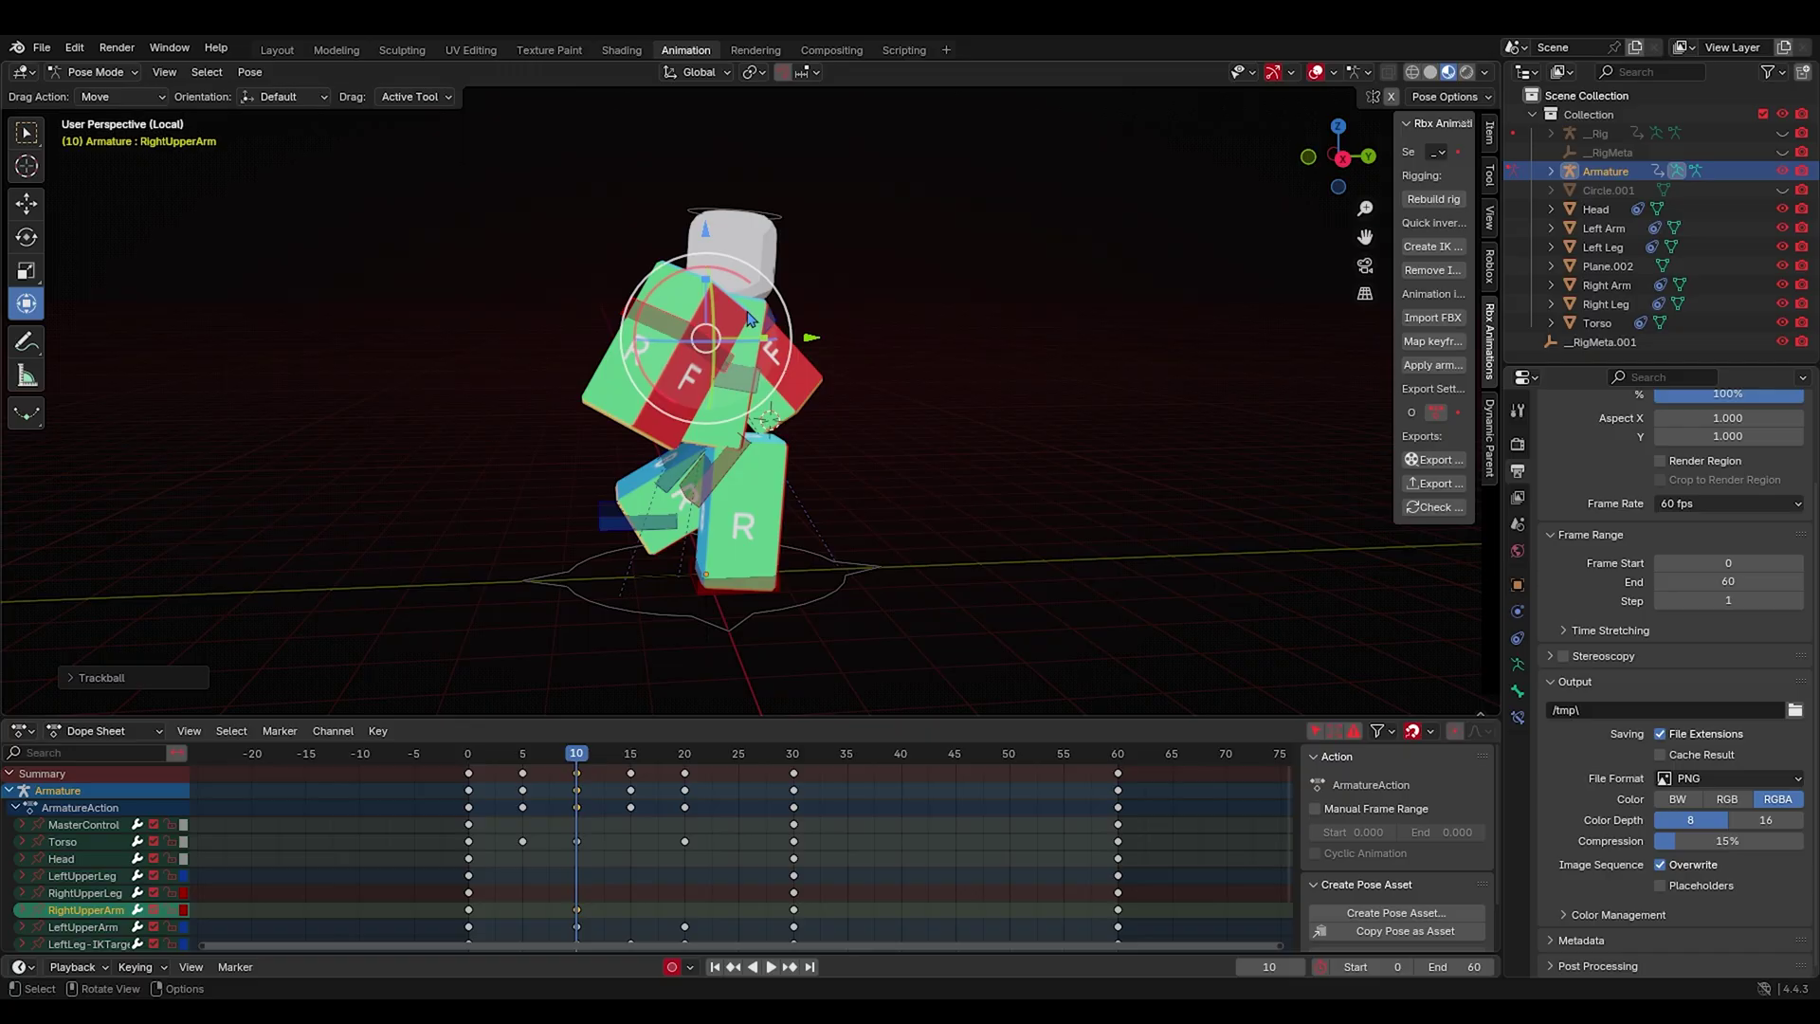
# Move the RightUpperArm bone to fit the shoulder at frame 10, and play back the walk from the side and front.
pyautogui.press('g')
pyautogui.click(742, 314)
pyautogui.moveTo(742, 314); pyautogui.dragTo(800, 337, button='middle')
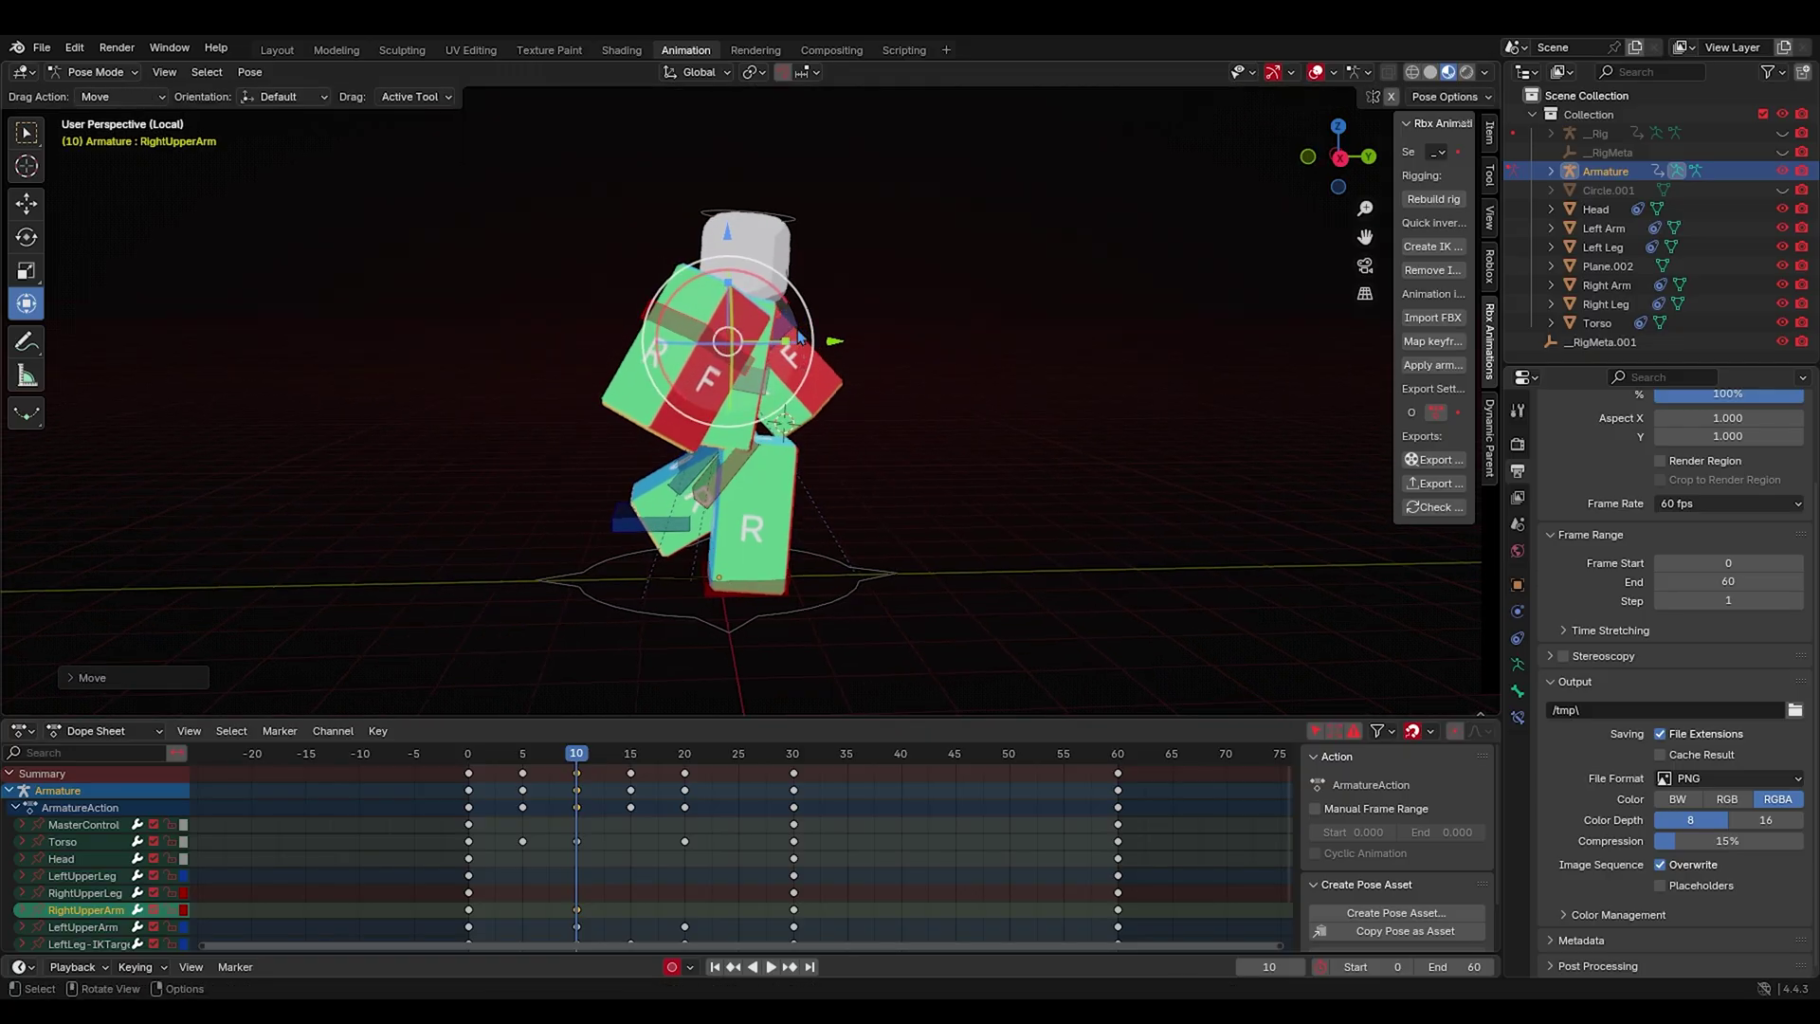
pyautogui.click(1337, 159)
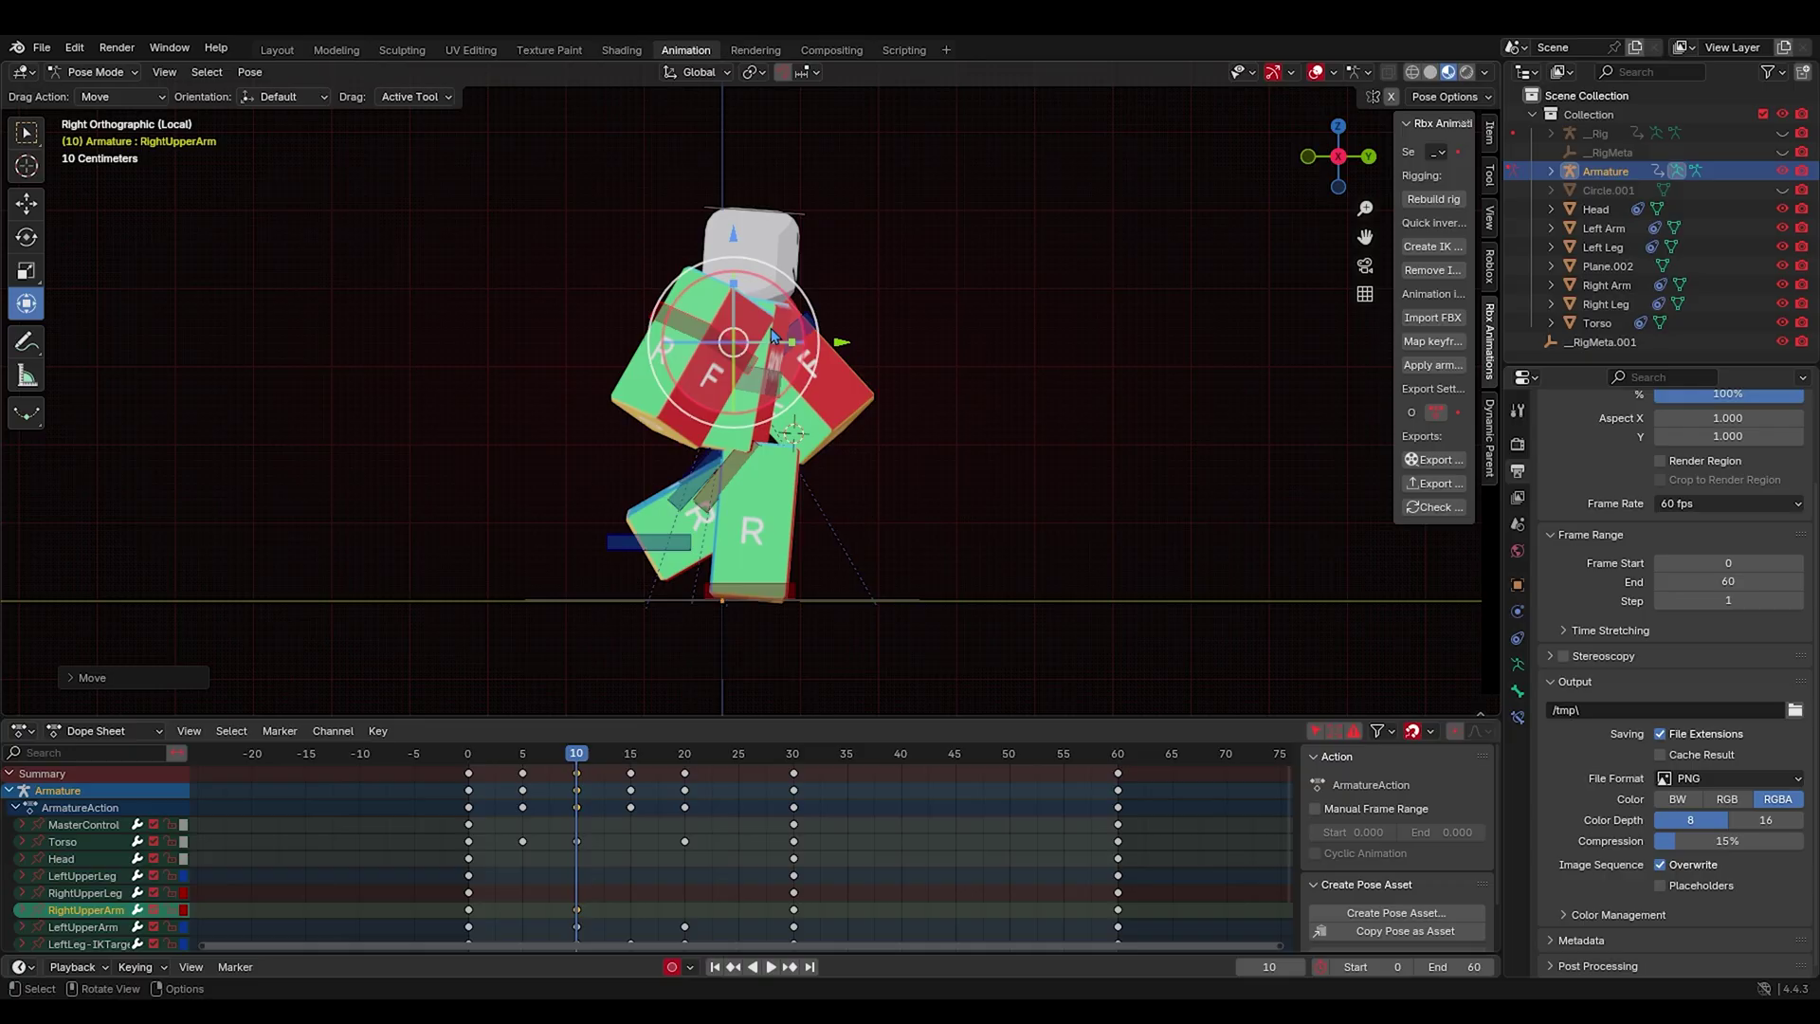
pyautogui.click(907, 311)
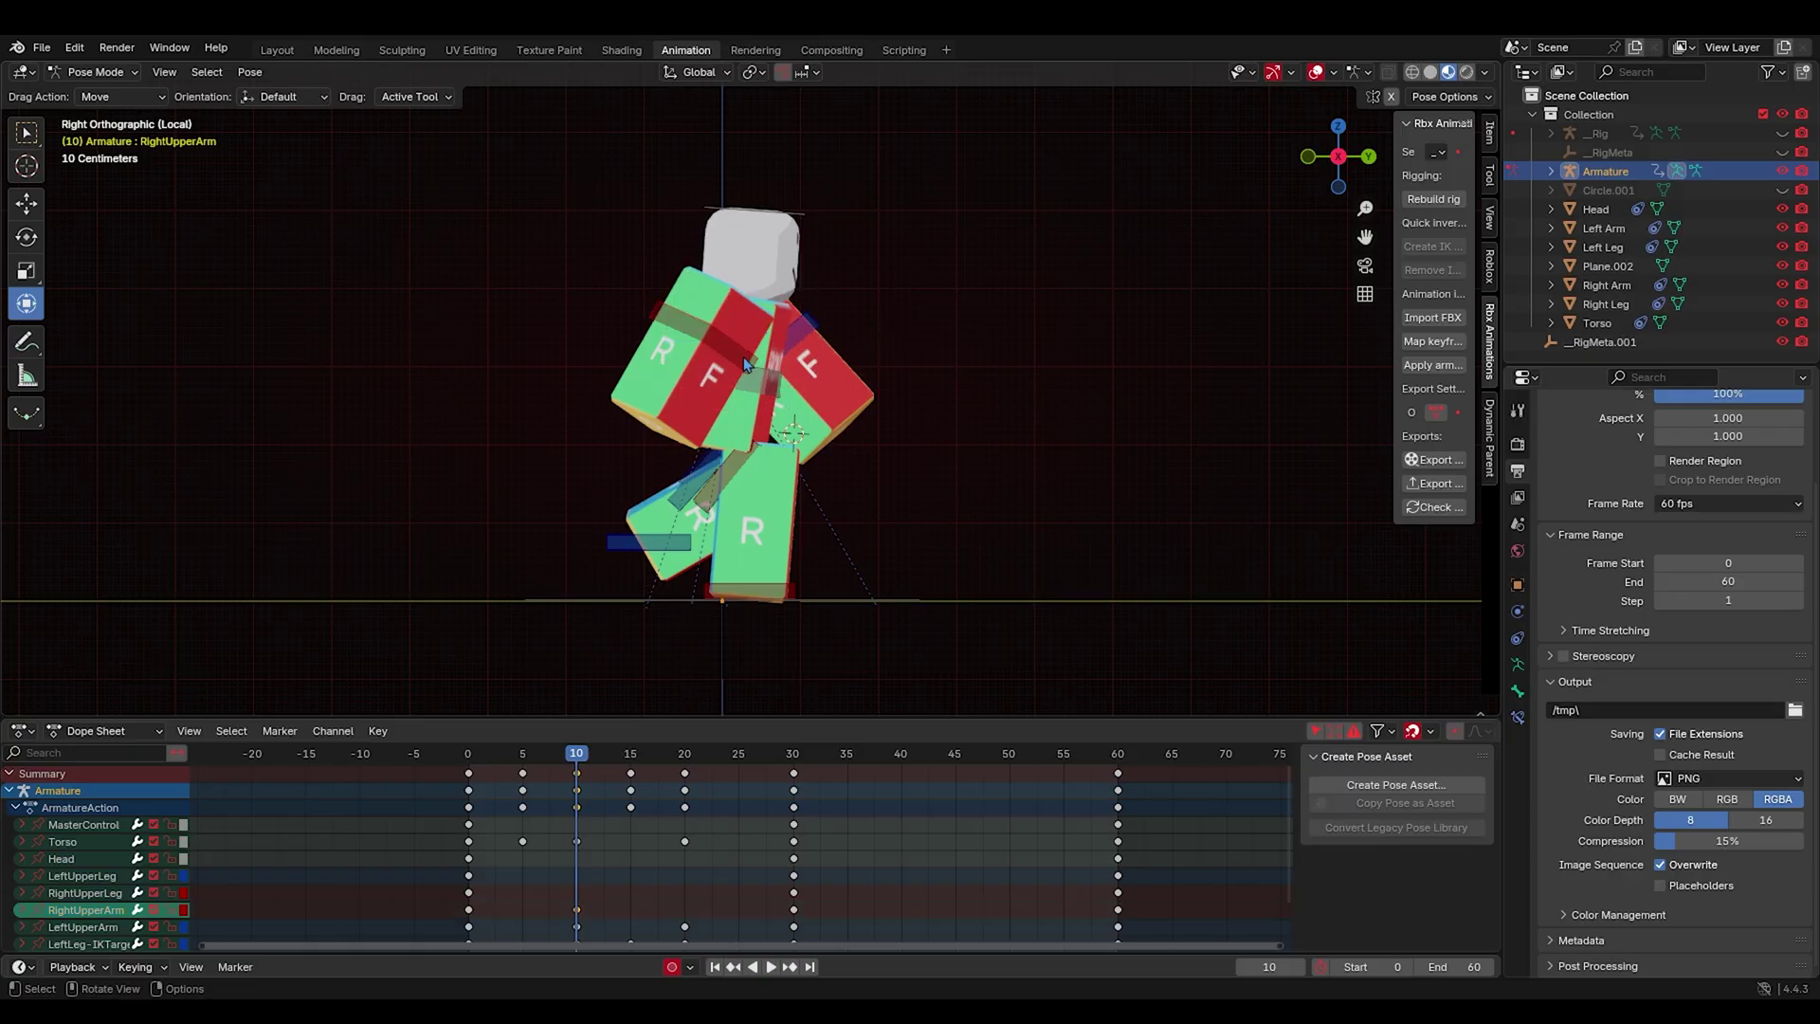
pyautogui.press('space')
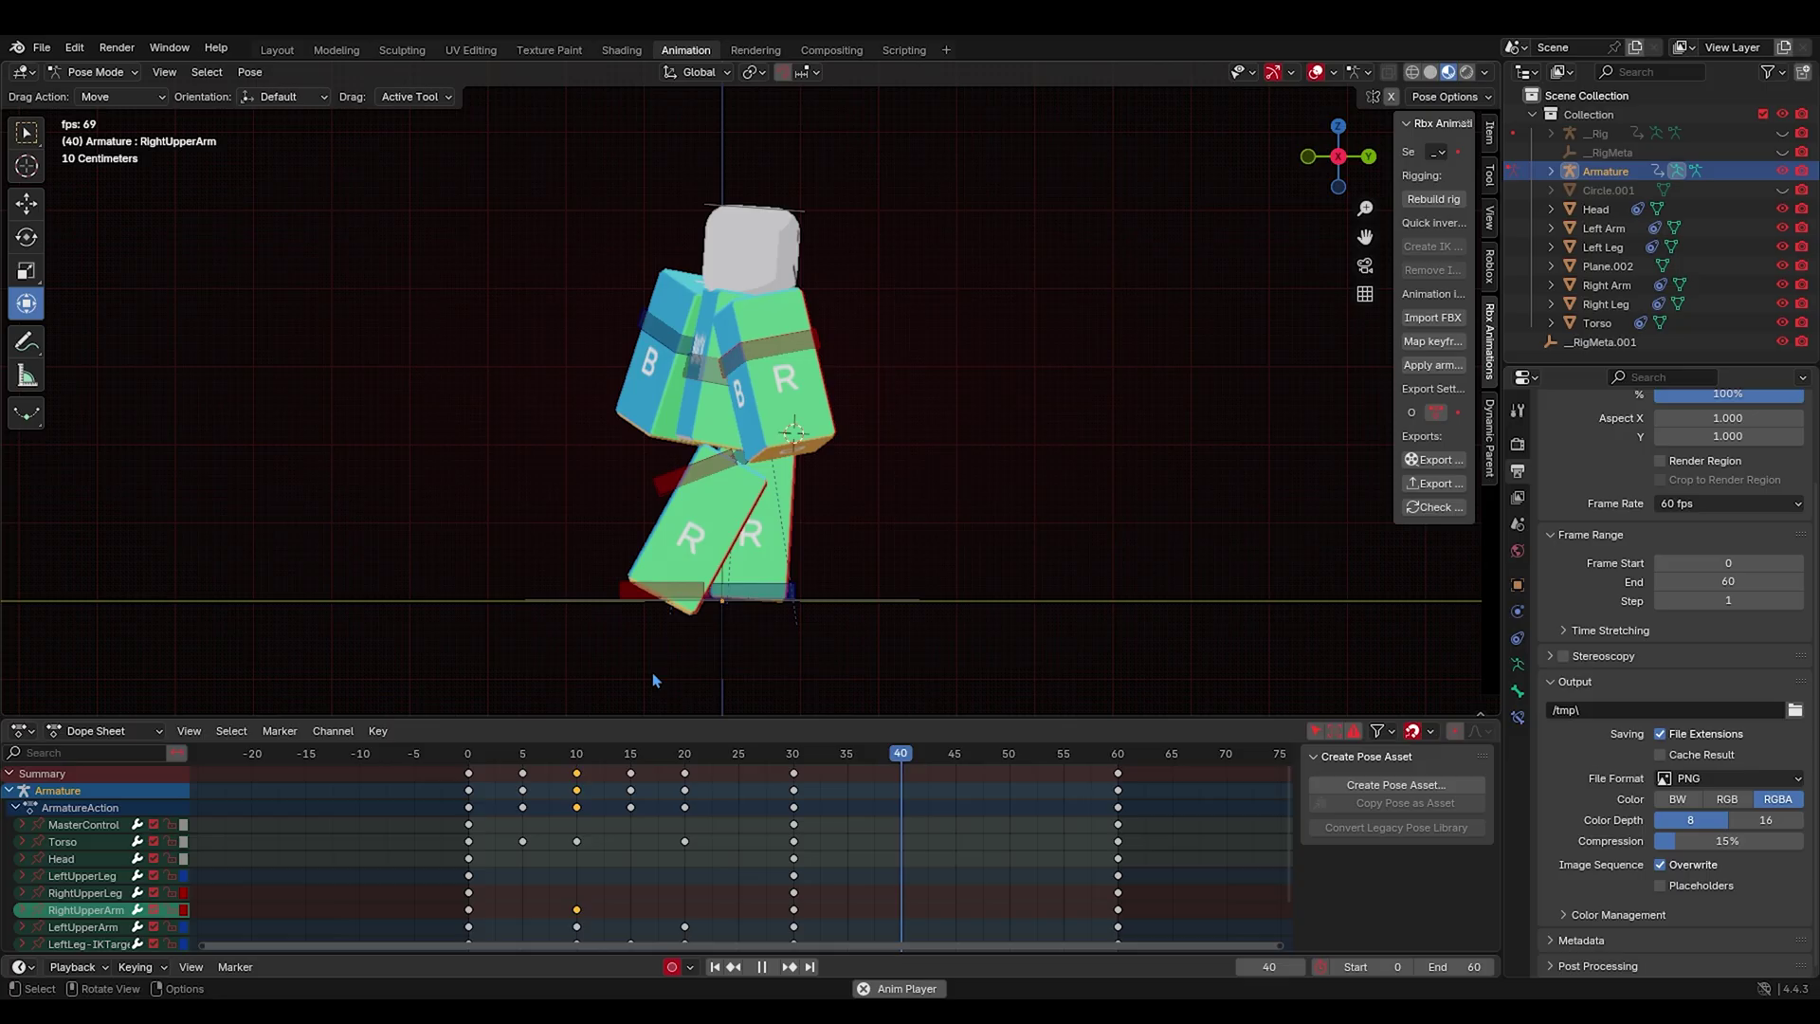
pyautogui.moveTo(660, 673); pyautogui.dragTo(510, 669, button='middle')
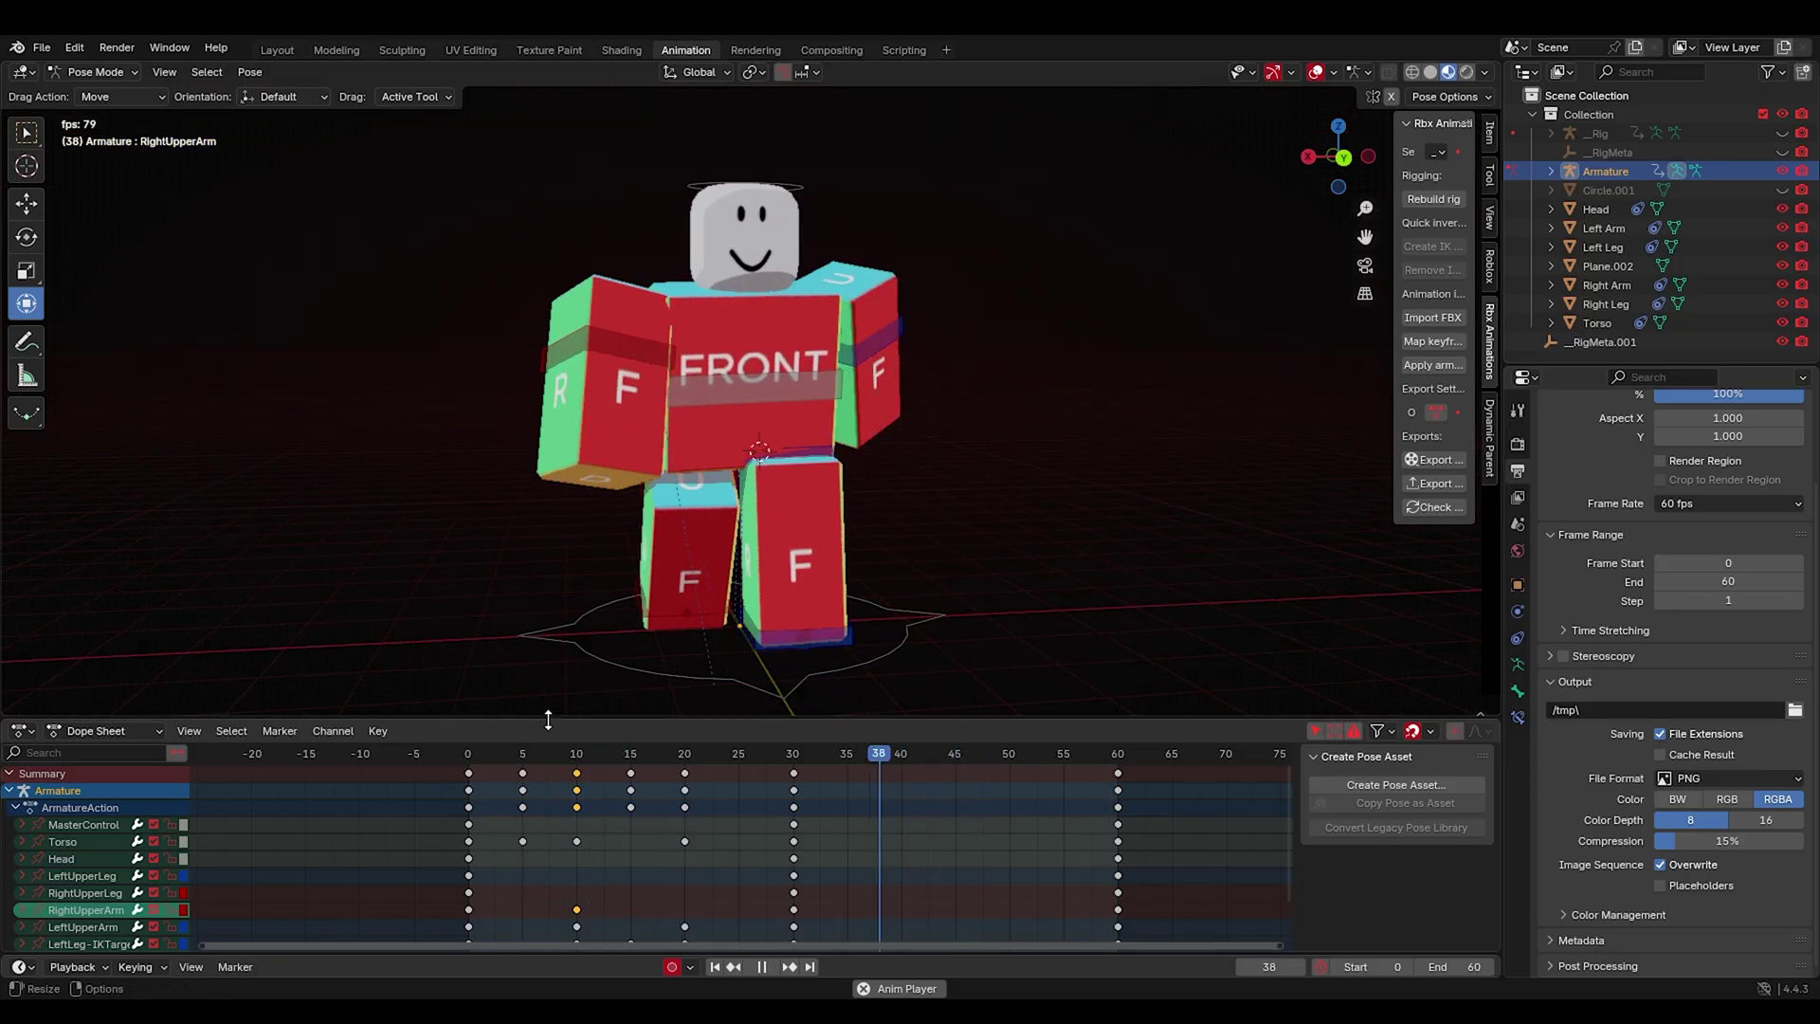
pyautogui.press('space')
# Rotate the RightUpperArm bone at frame 20 from the front and side, and move it to fit the shoulder.
pyautogui.moveTo(597, 757); pyautogui.dragTo(682, 757)
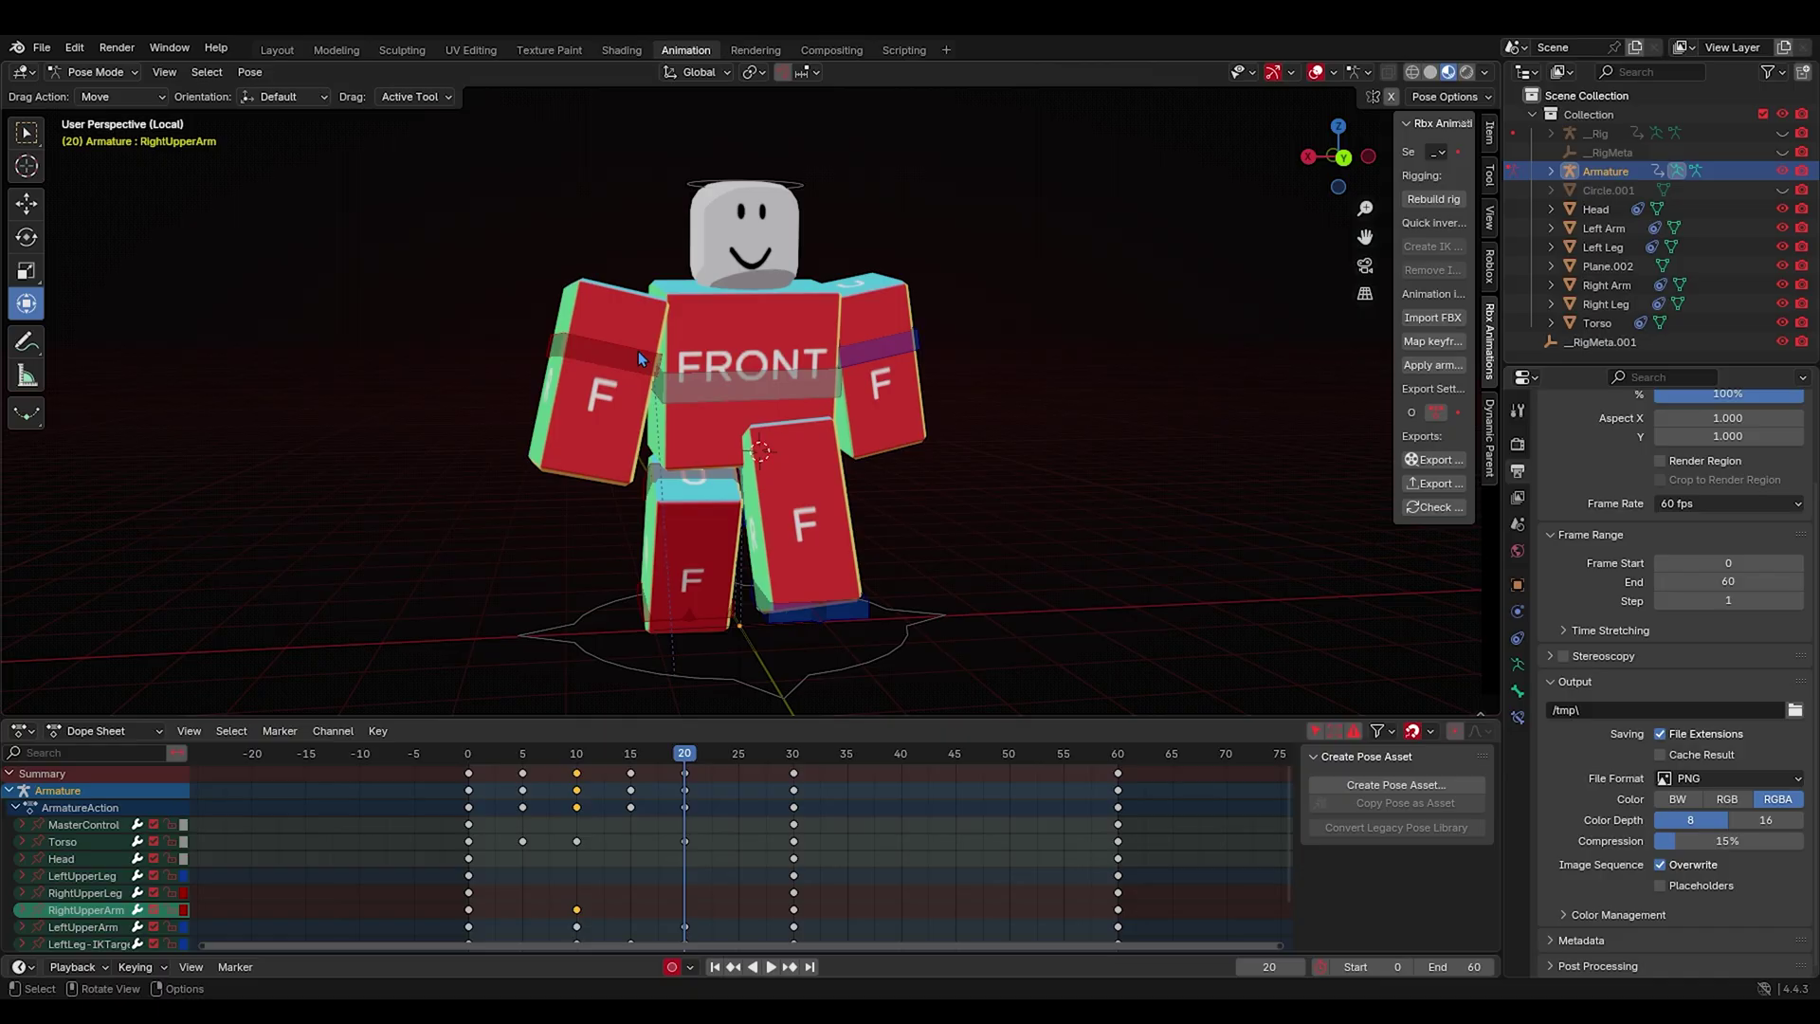
pyautogui.click(639, 352)
pyautogui.moveTo(674, 323); pyautogui.dragTo(694, 313)
pyautogui.moveTo(694, 313); pyautogui.dragTo(903, 332, button='middle')
pyautogui.press('r')
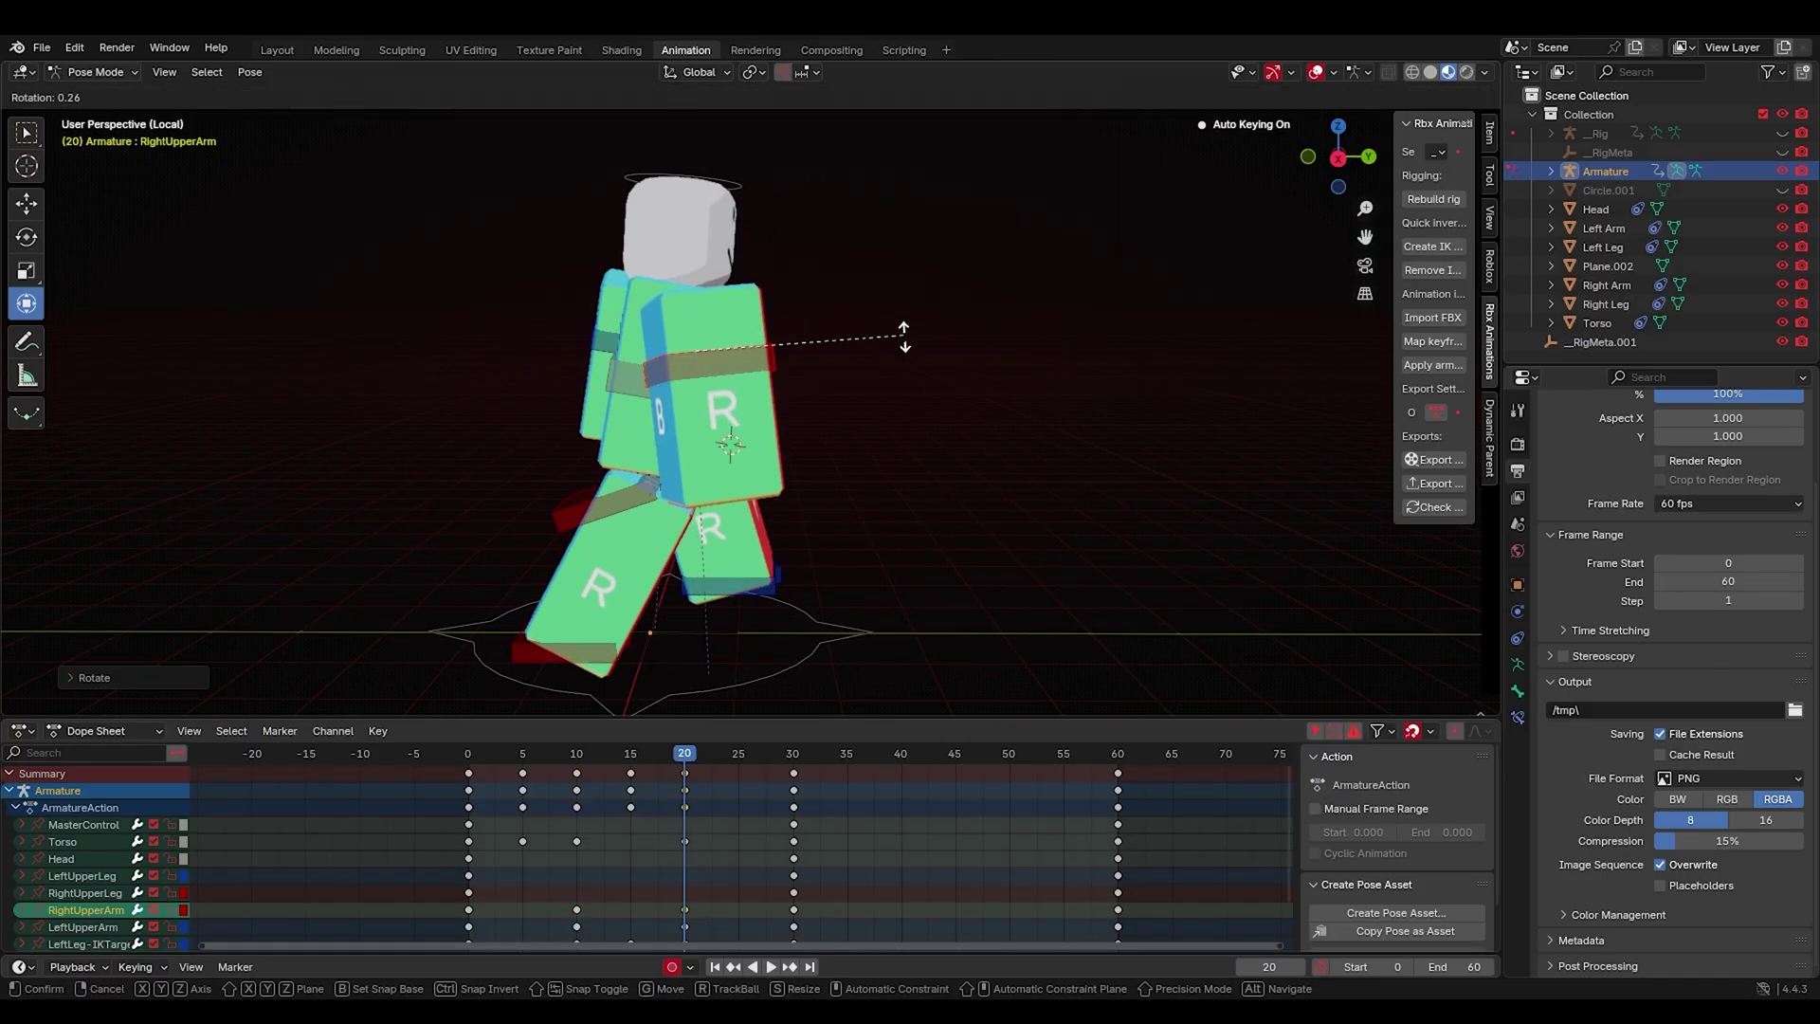
pyautogui.click(889, 368)
pyautogui.press('g')
pyautogui.click(906, 358)
# Scrub through the timeline and play back the walk cycle to examine the arm swing from the front.
pyautogui.moveTo(658, 755); pyautogui.dragTo(575, 758)
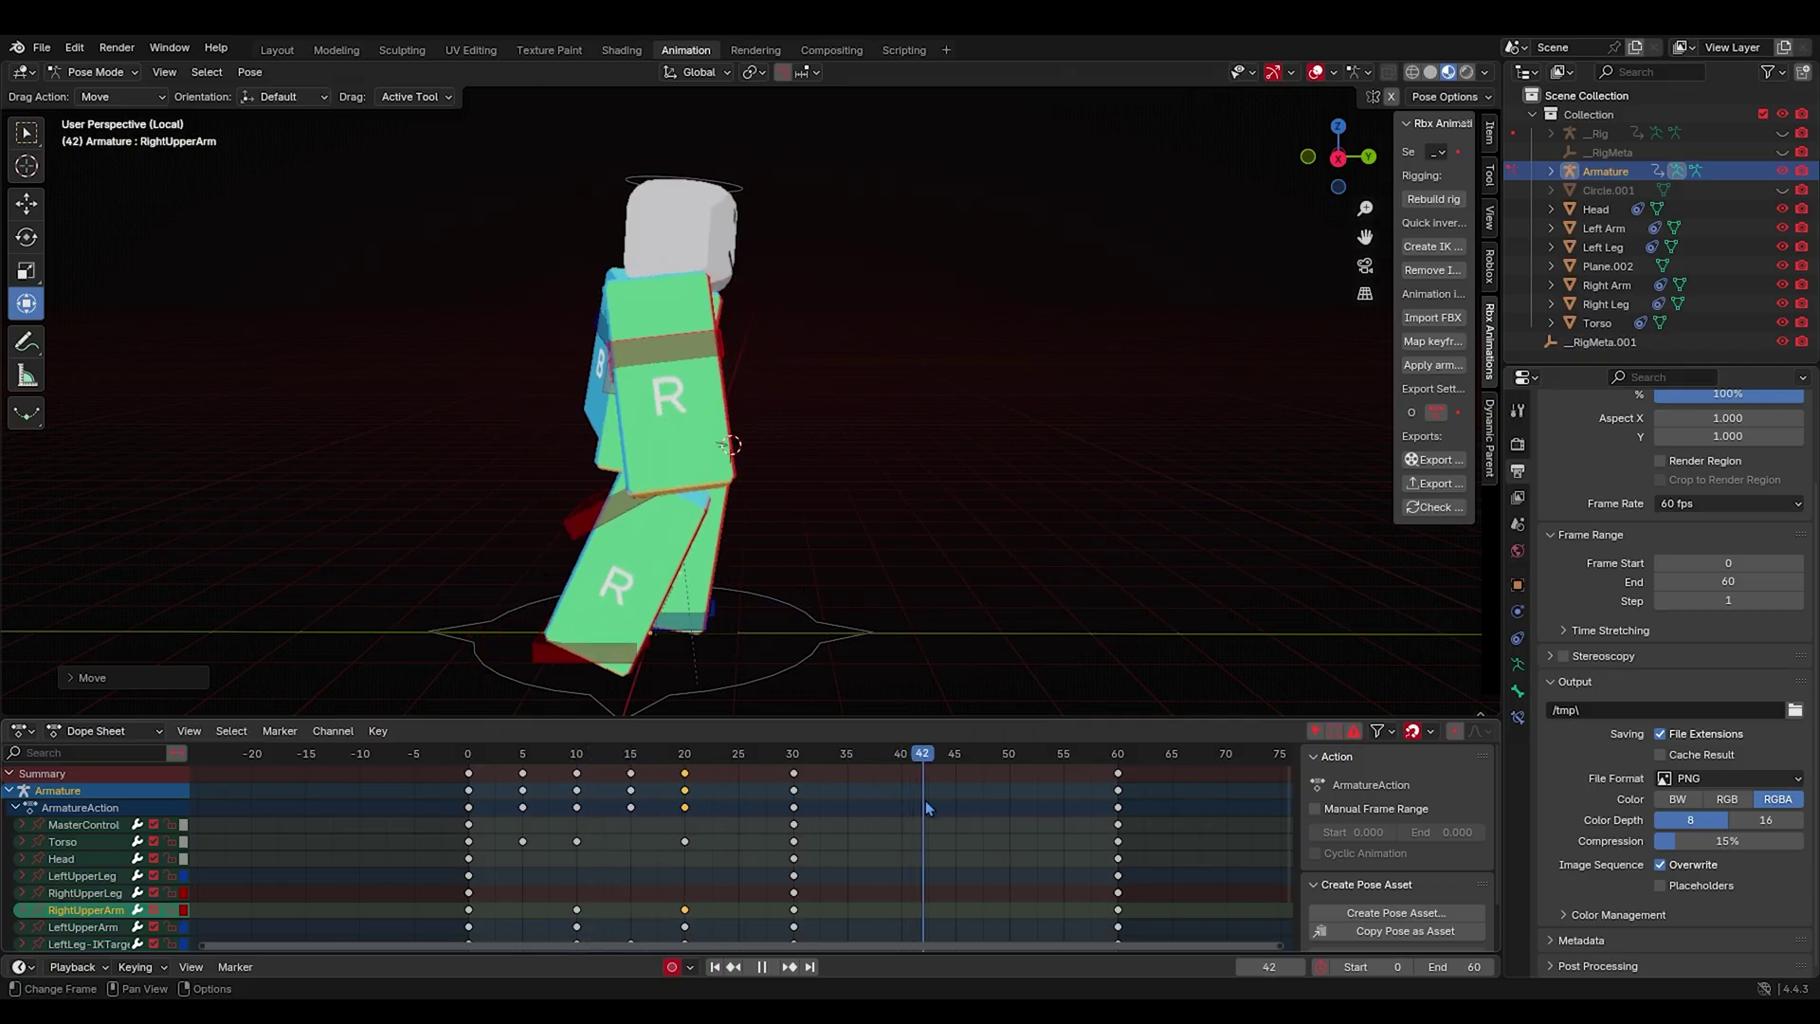
pyautogui.moveTo(925, 808); pyautogui.dragTo(468, 758)
pyautogui.press('space')
pyautogui.moveTo(758, 593)
pyautogui.mouseDown(button='middle')
pyautogui.moveTo(542, 595)
pyautogui.moveTo(735, 603)
pyautogui.mouseUp(button='middle')
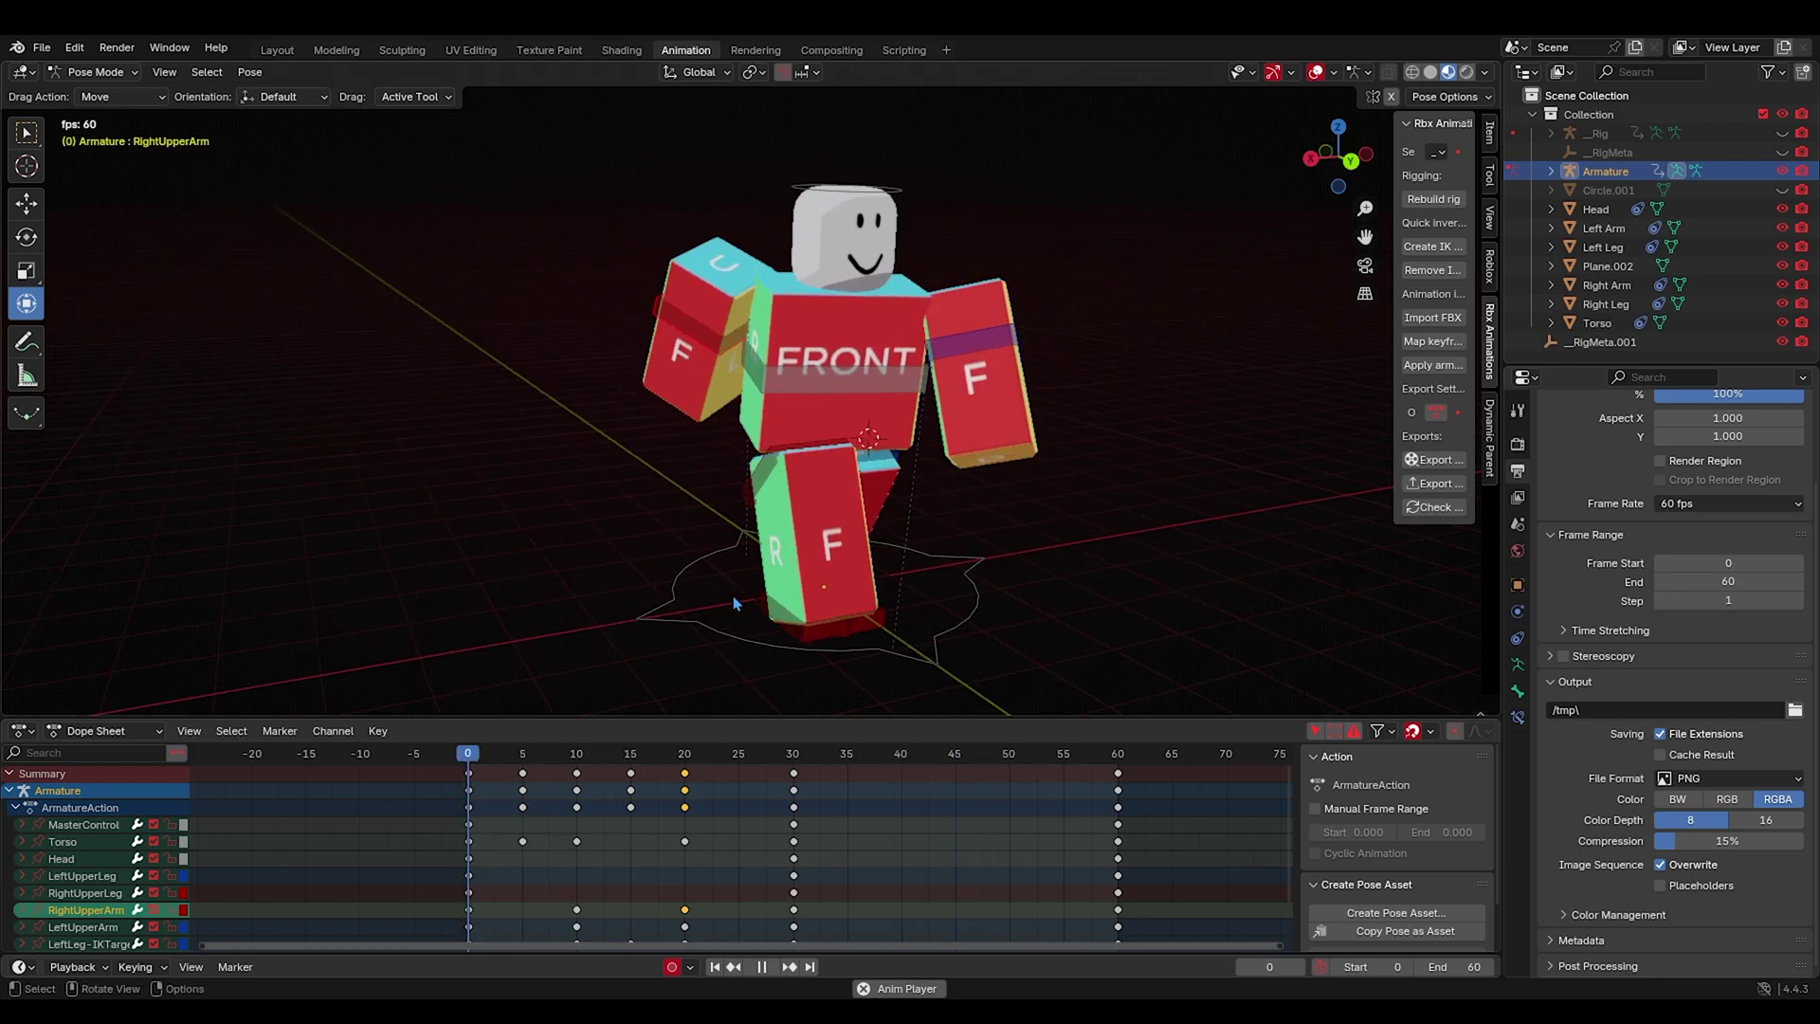
pyautogui.click(749, 806)
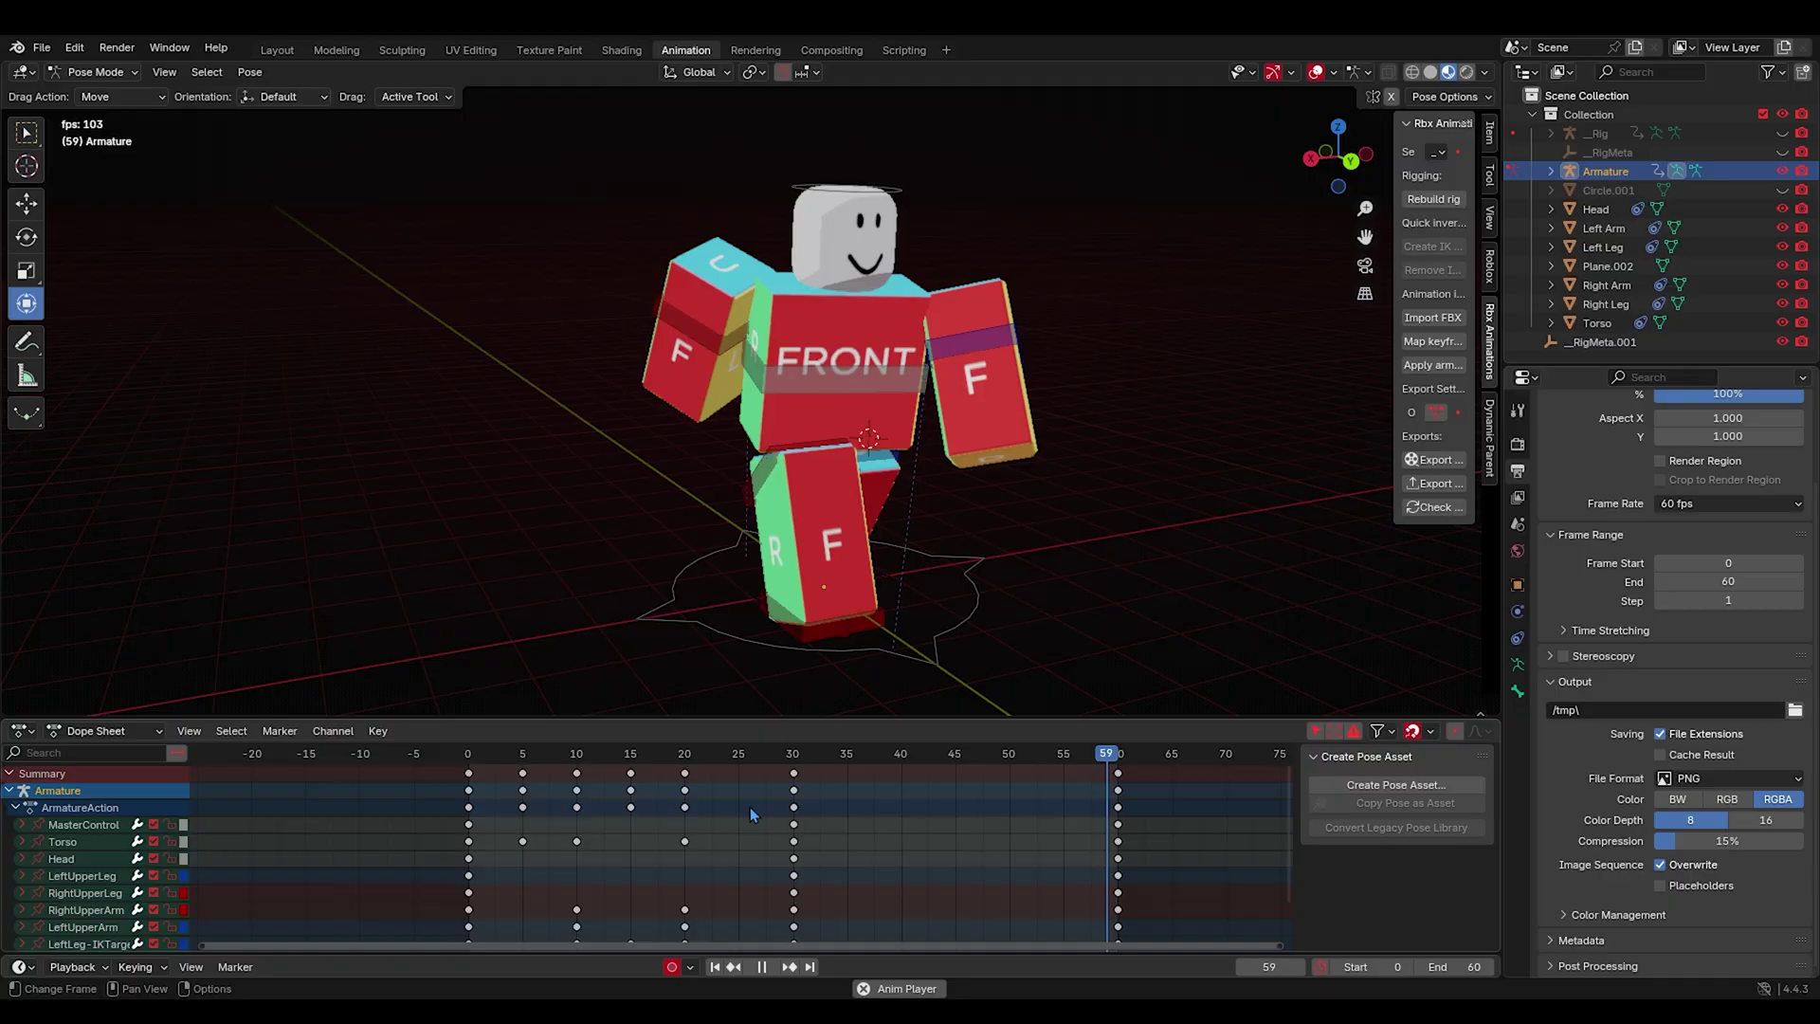
pyautogui.press('space')
# Insert a keyframe for the Torso bone at frame 10 and lower the Torso slightly at frame 20.
pyautogui.click(574, 753)
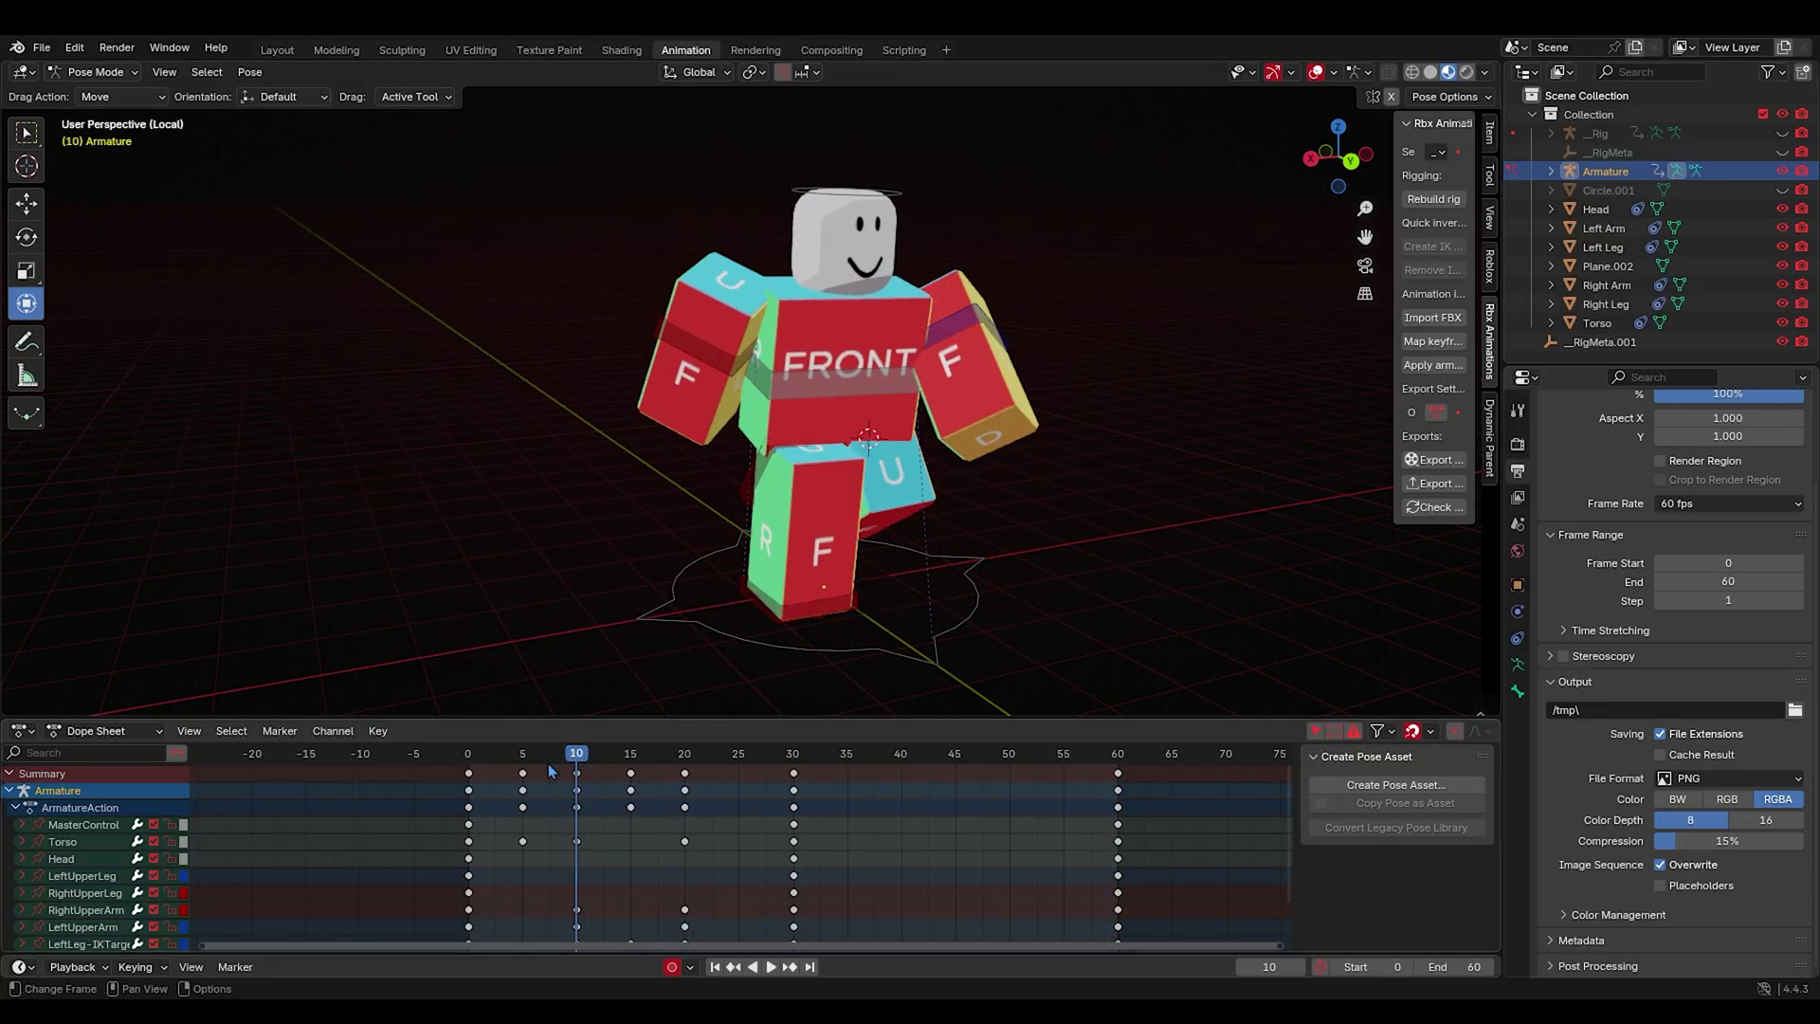
pyautogui.click(834, 374)
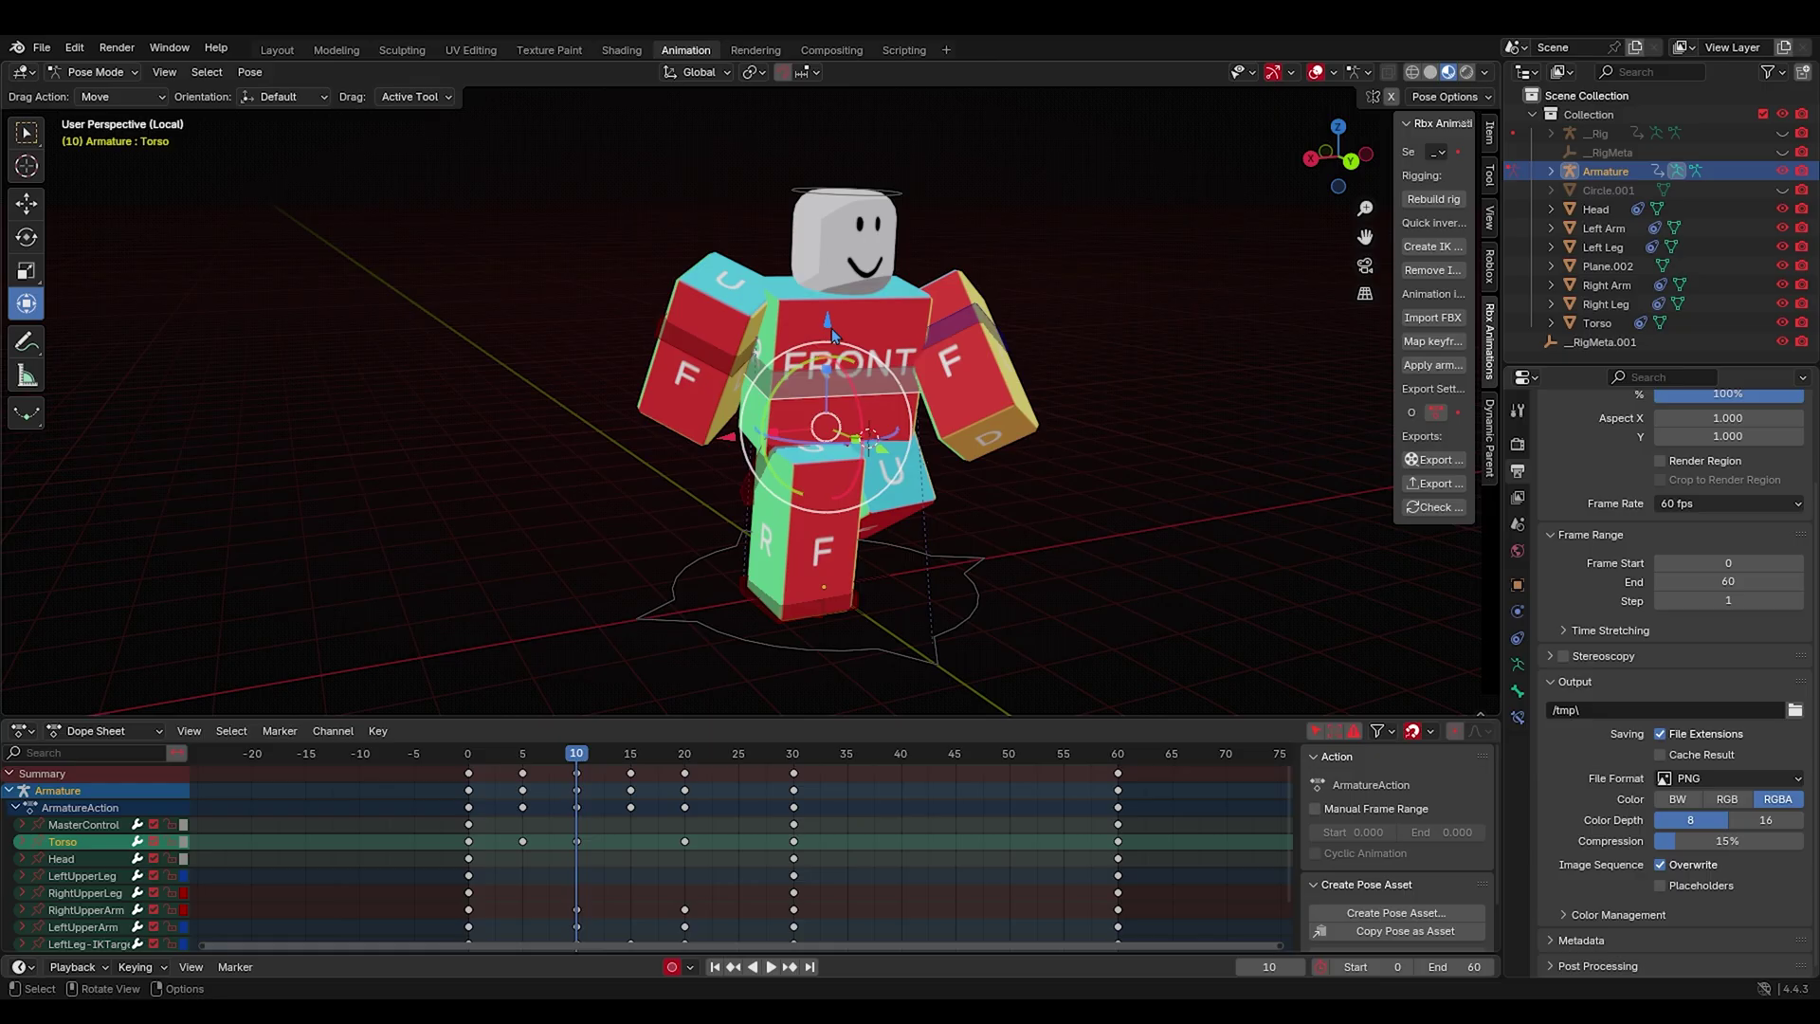
pyautogui.press('i')
pyautogui.press('space')
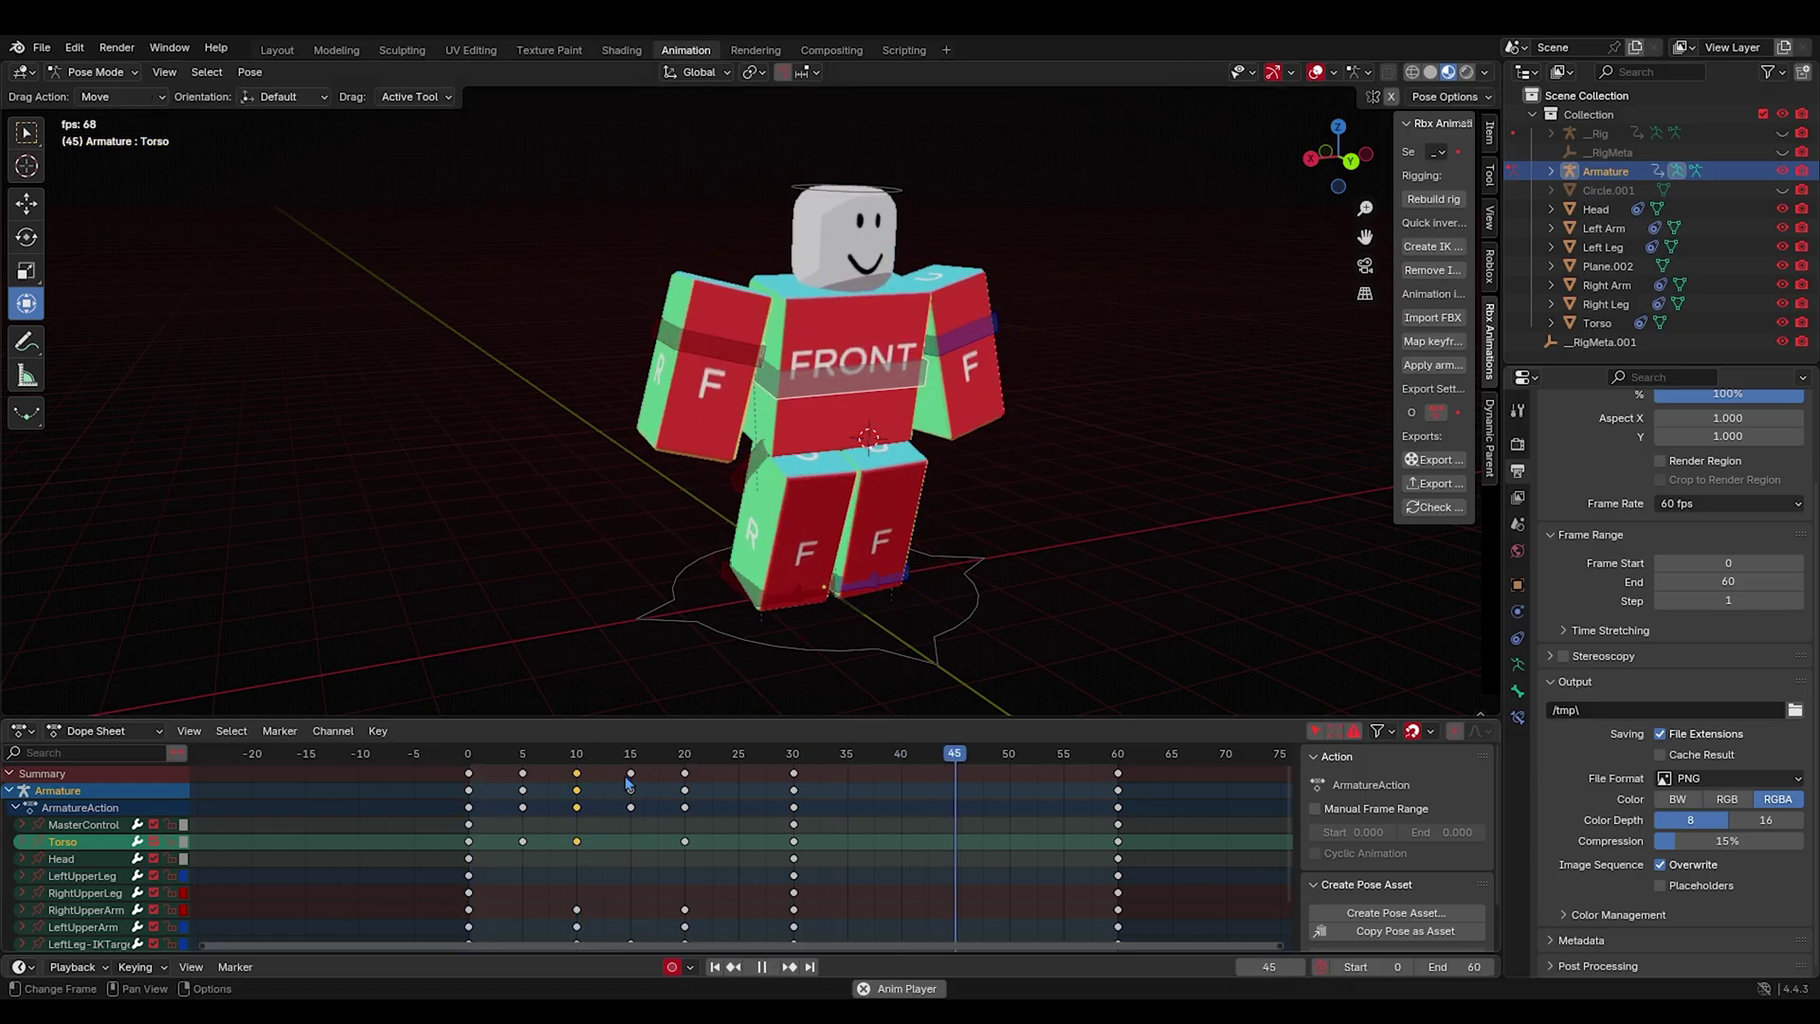
pyautogui.press('space')
pyautogui.click(685, 755)
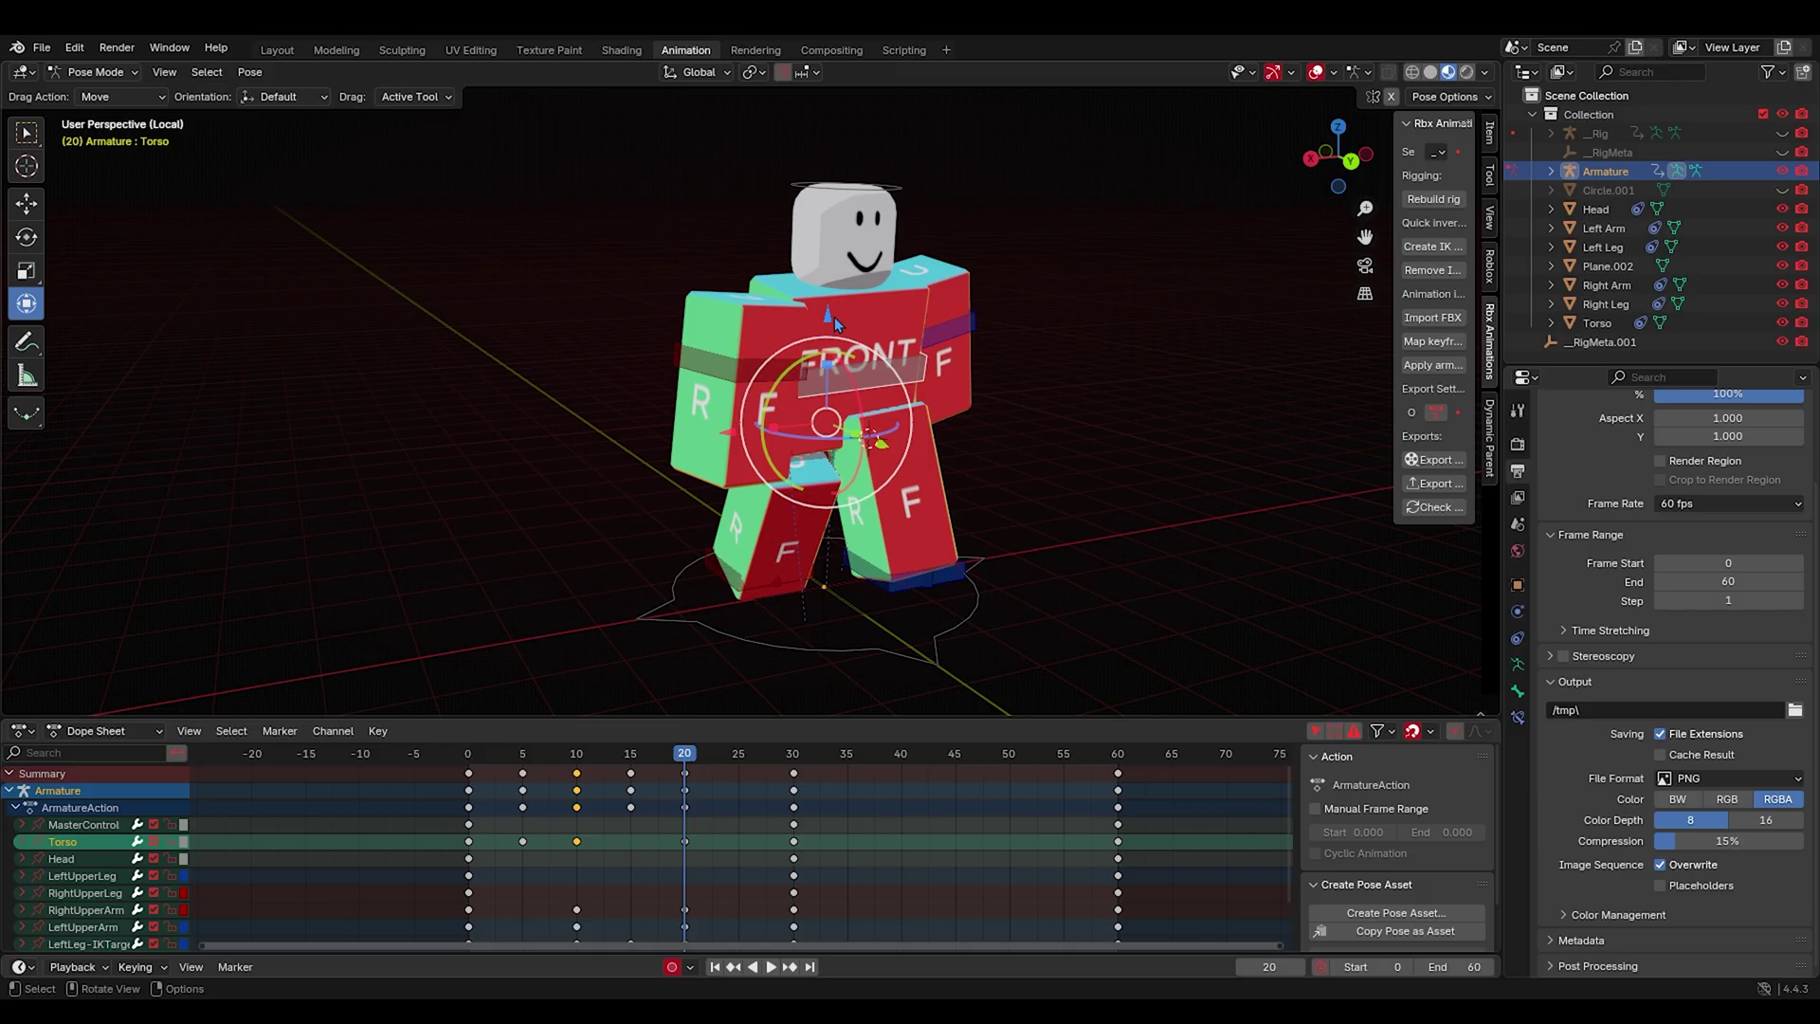
pyautogui.moveTo(834, 317); pyautogui.dragTo(825, 332)
# Play back the walk from the side and examine the torso motion around its early keyframes.
pyautogui.click(576, 753)
pyautogui.press('space')
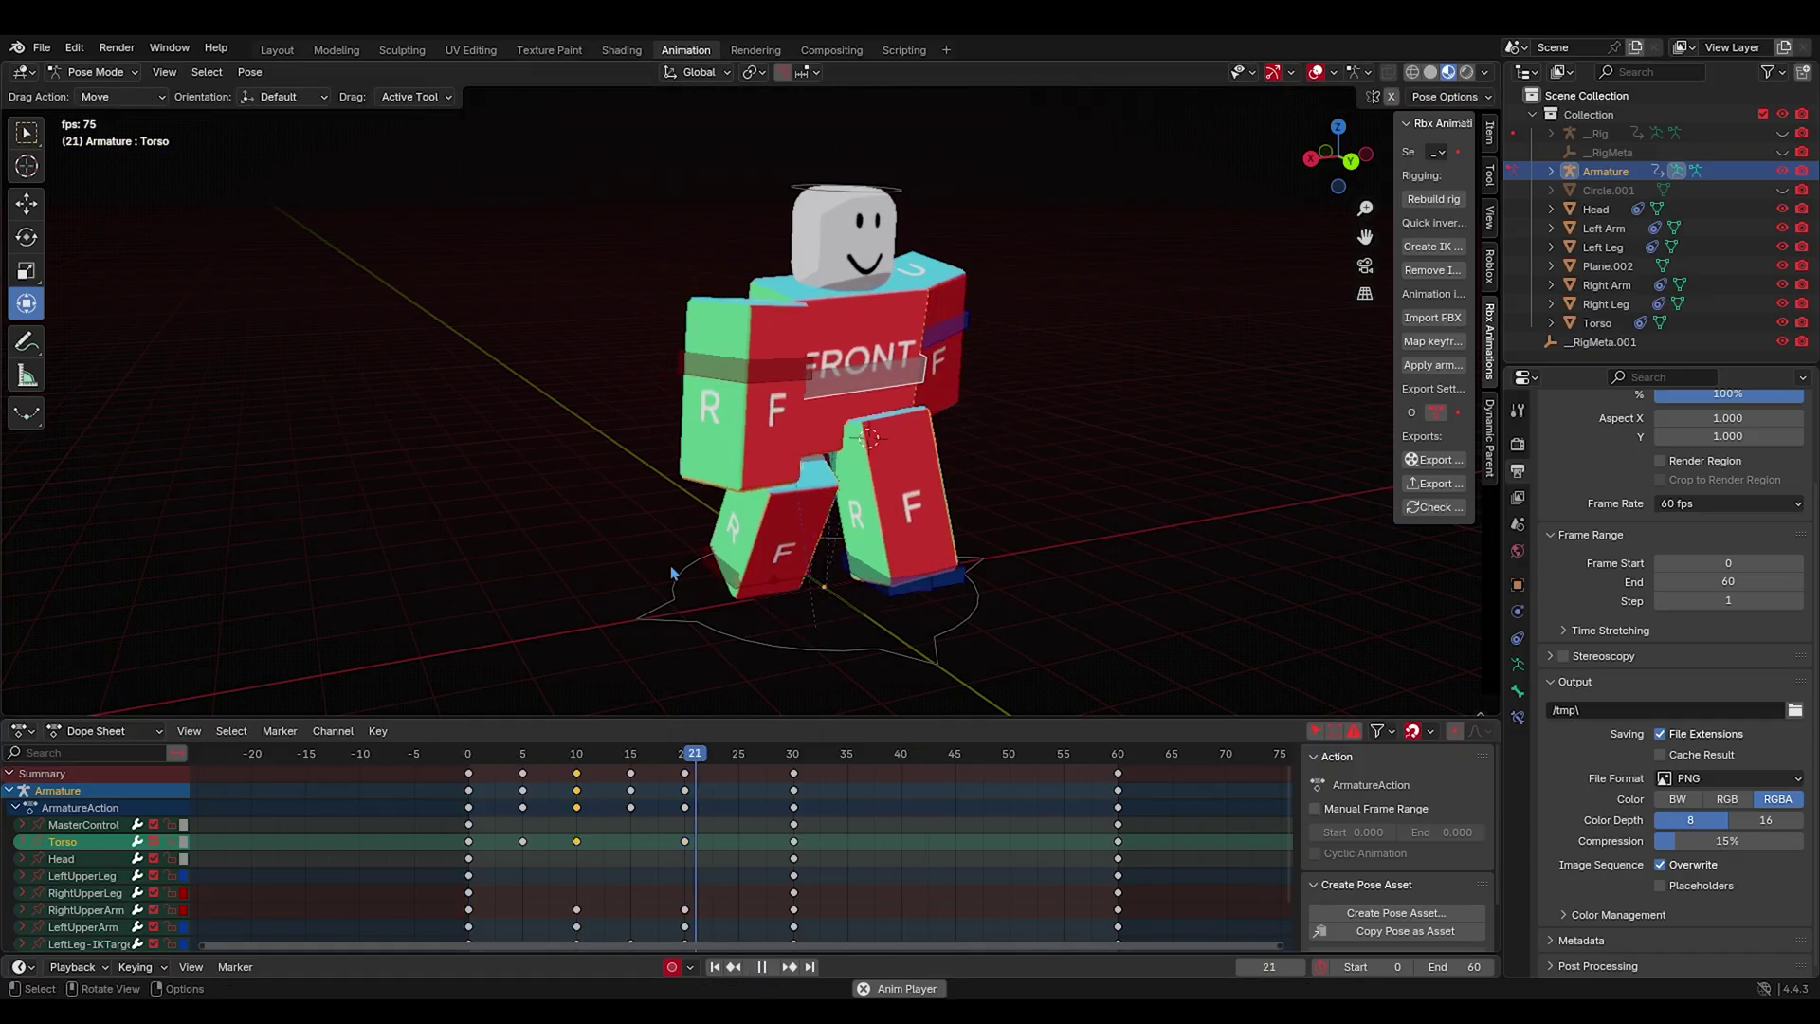
pyautogui.click(524, 841)
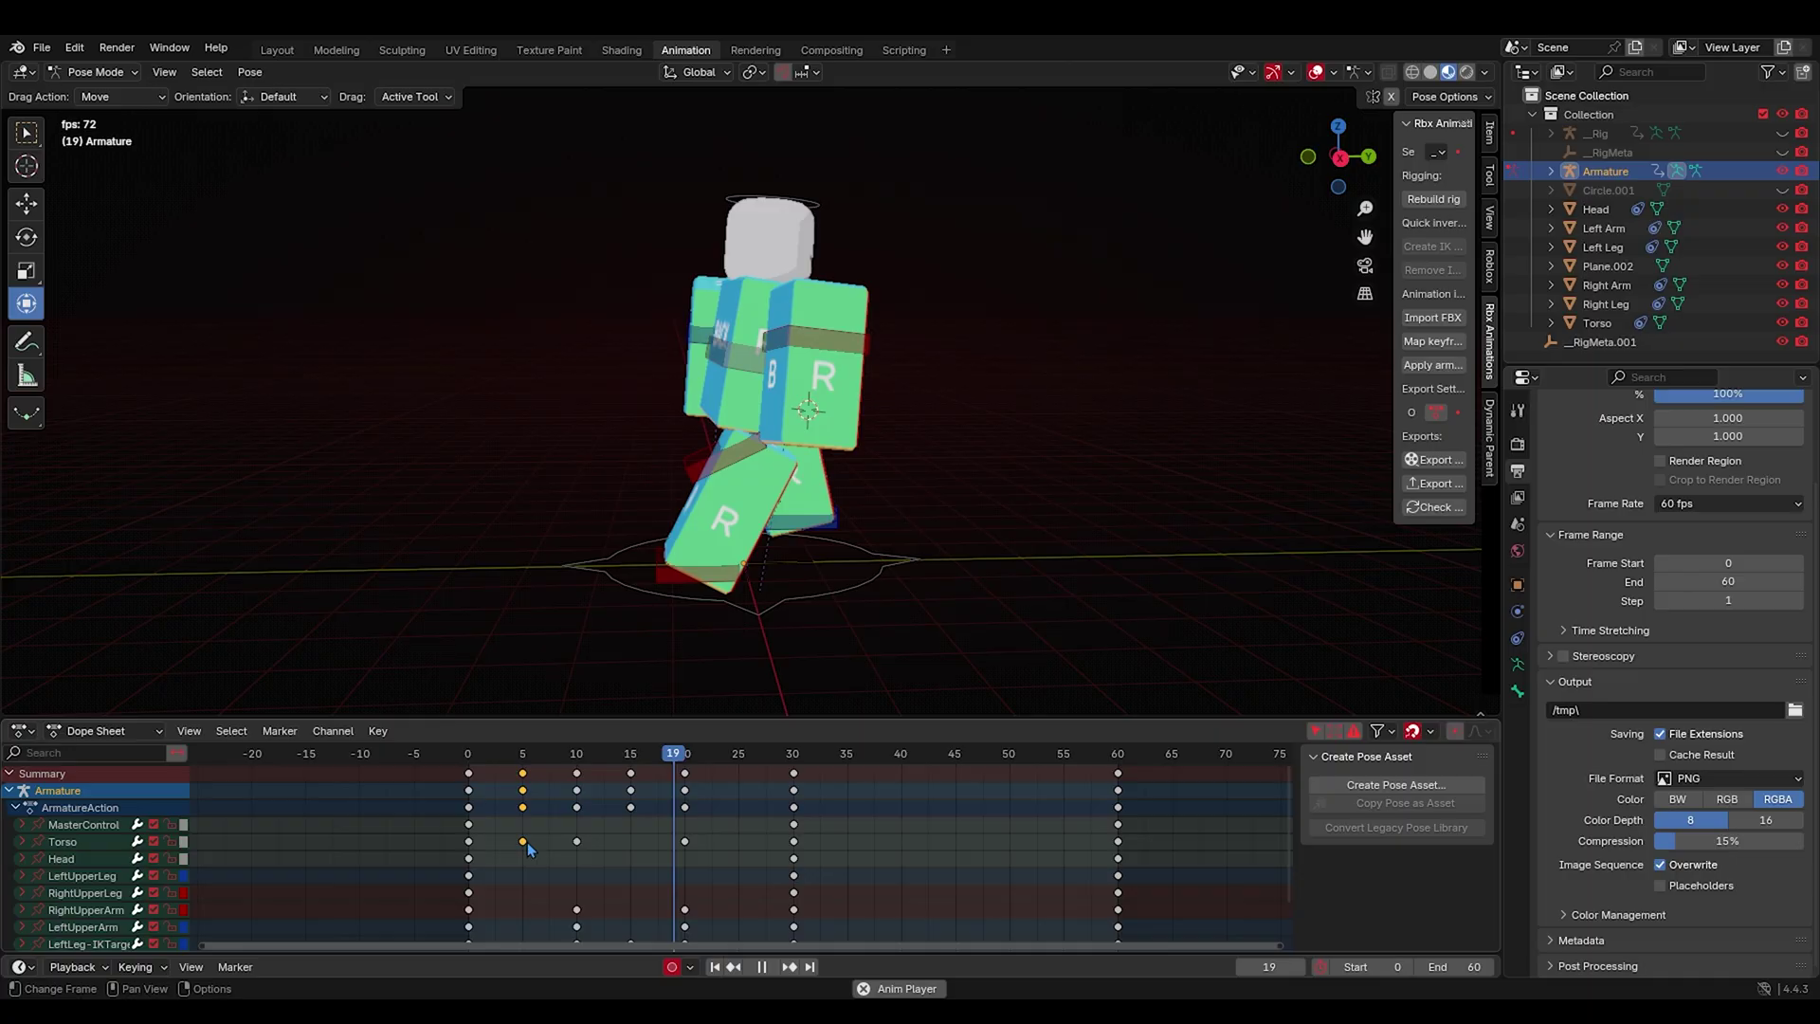
pyautogui.click(606, 827)
pyautogui.moveTo(739, 560); pyautogui.dragTo(775, 614, button='middle')
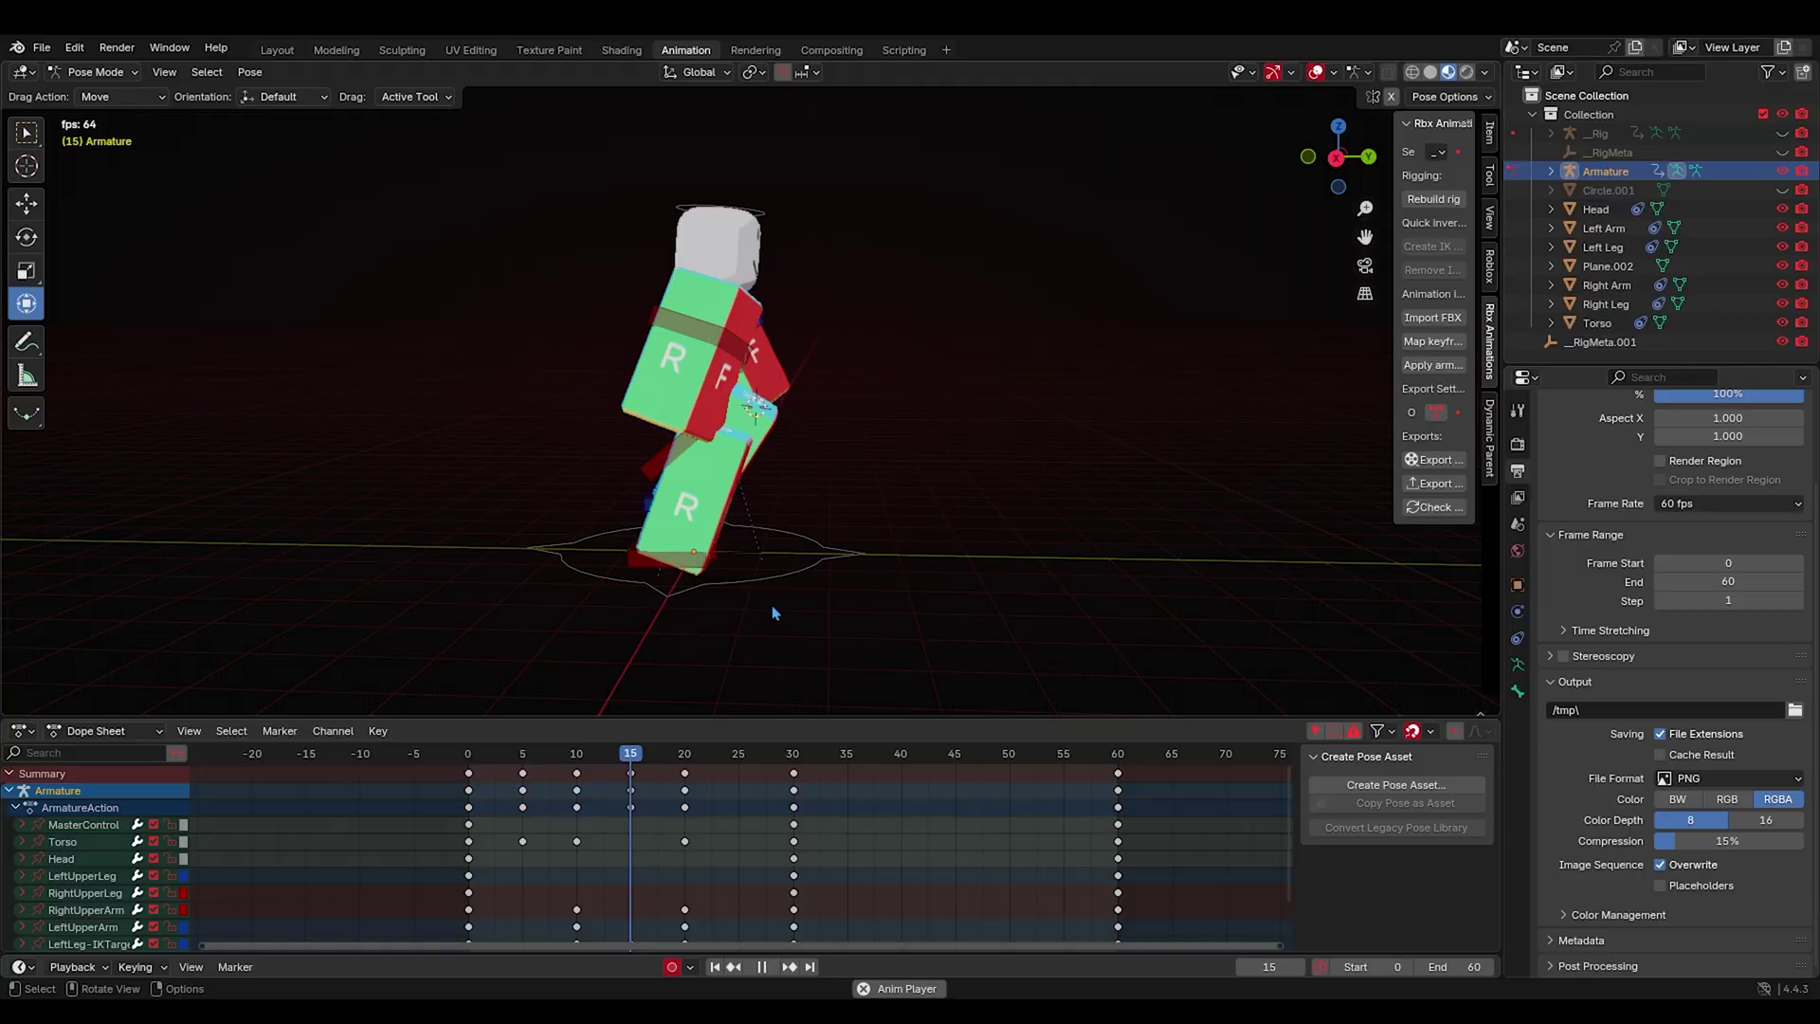
pyautogui.moveTo(713, 755); pyautogui.dragTo(522, 806)
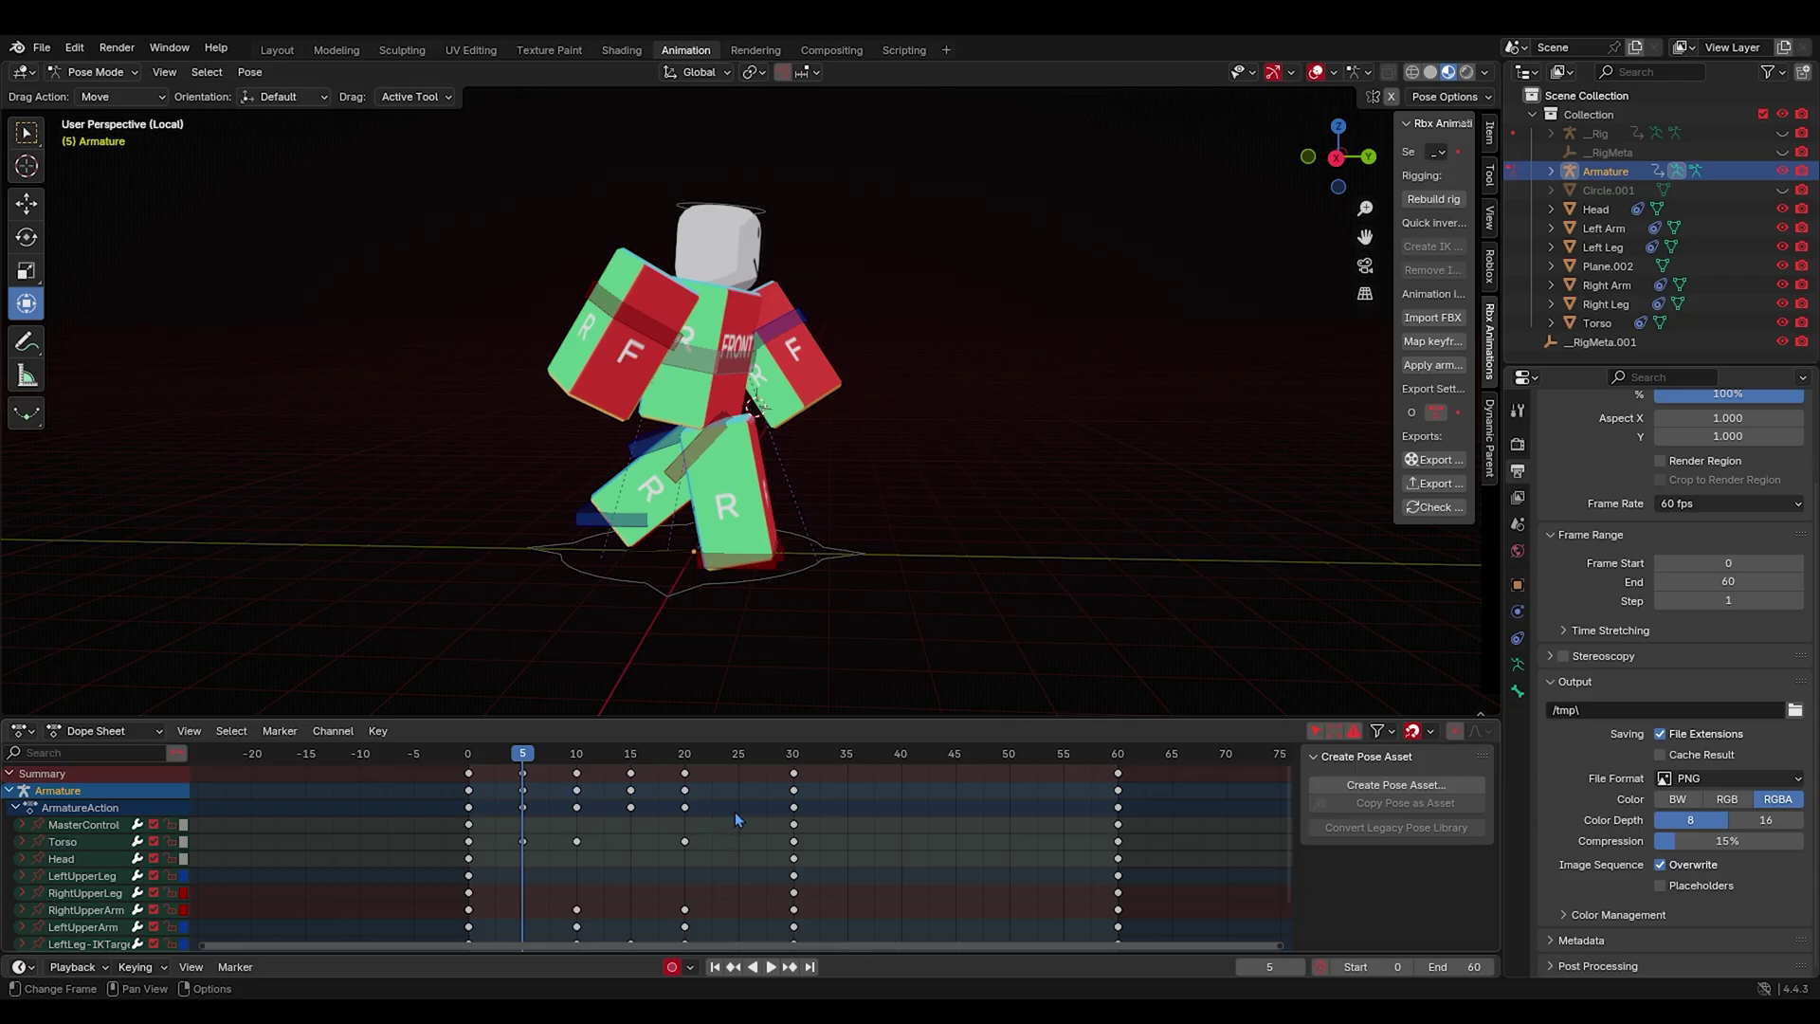
# Copy the frame 10 pose of the Torso, both upper arms and LeftLeg-IKTarget, and paste it X-flipped at frame 40.
pyautogui.press('Up')
pyautogui.moveTo(743, 603); pyautogui.dragTo(623, 405, button='middle')
pyautogui.press('w')
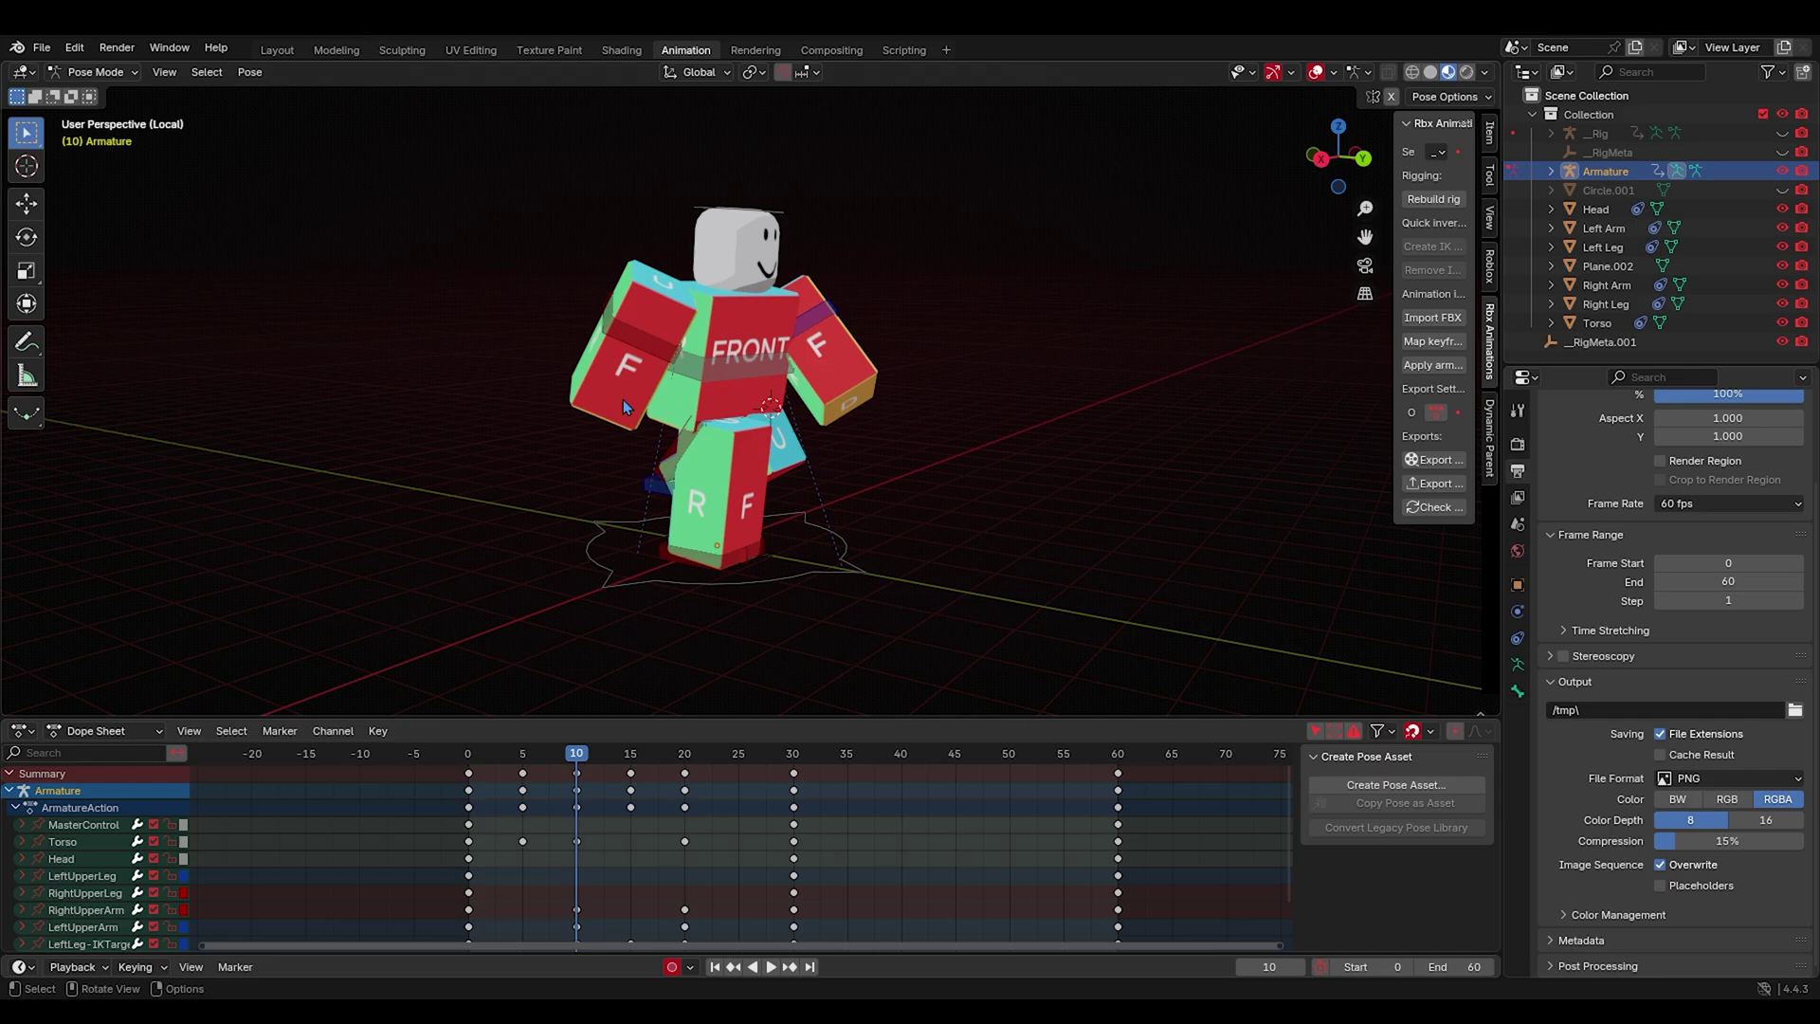
pyautogui.click(81, 837)
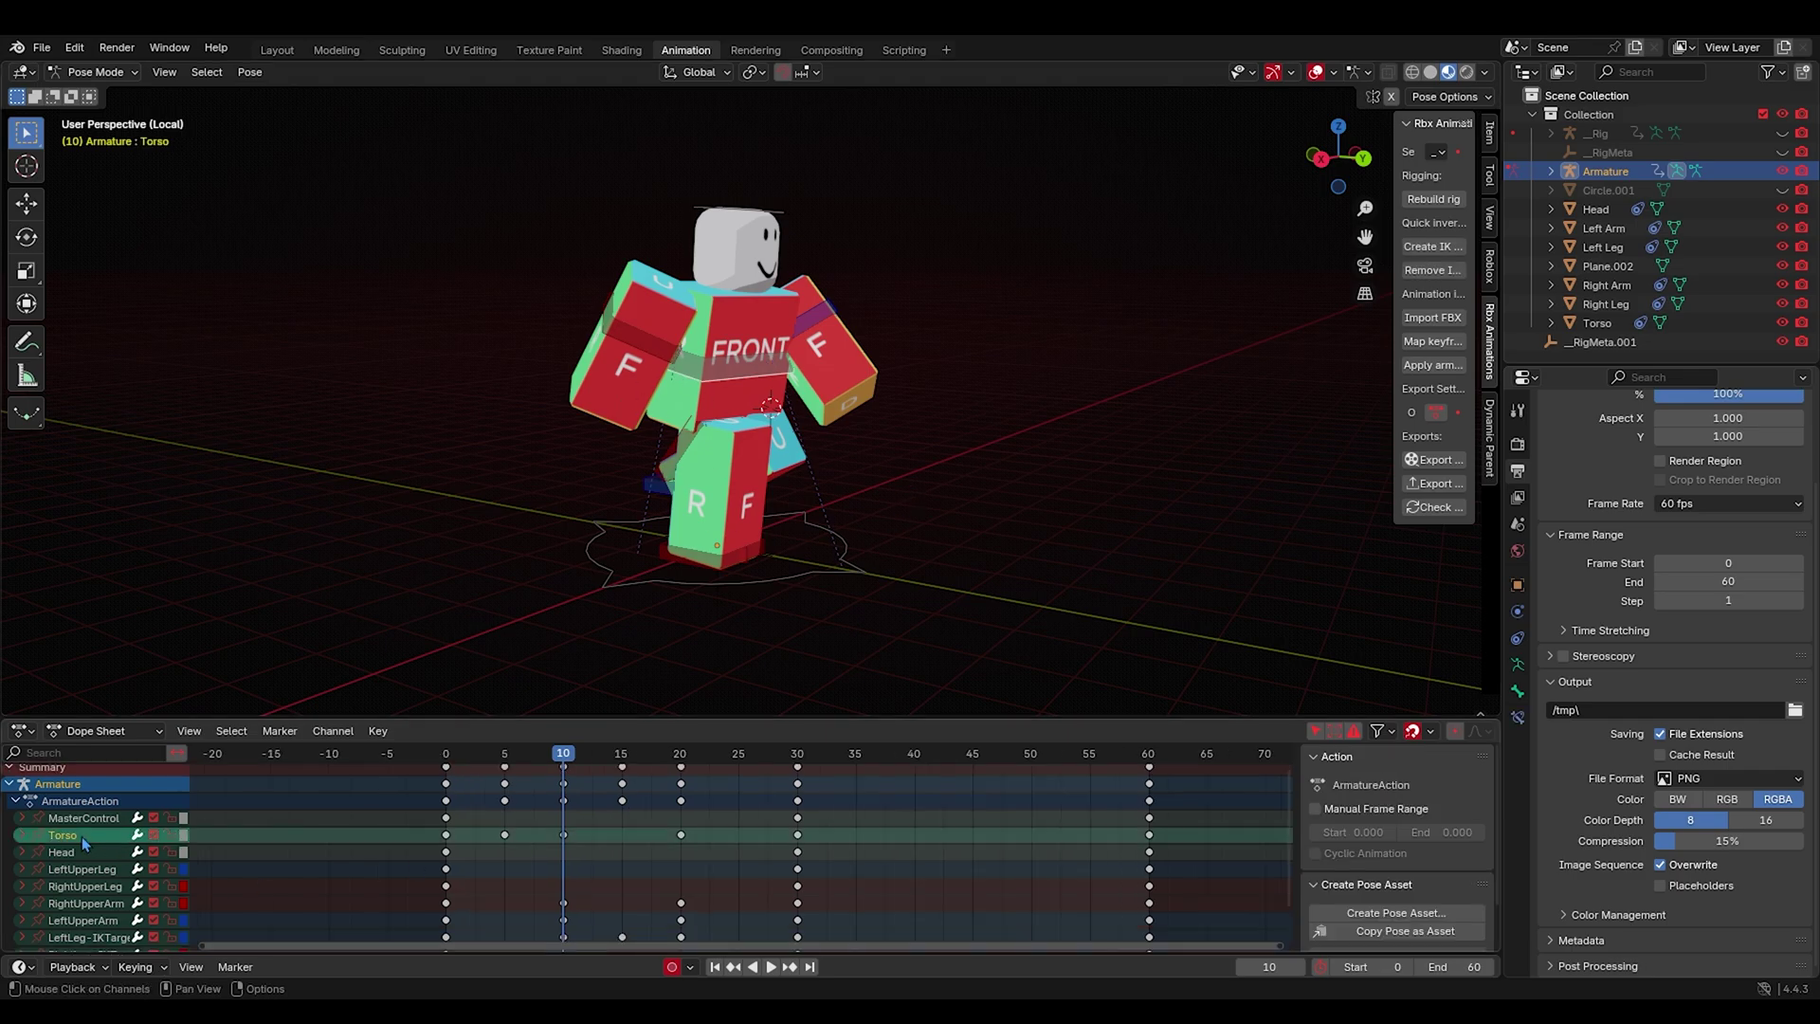
pyautogui.scroll(-3, 154, 847)
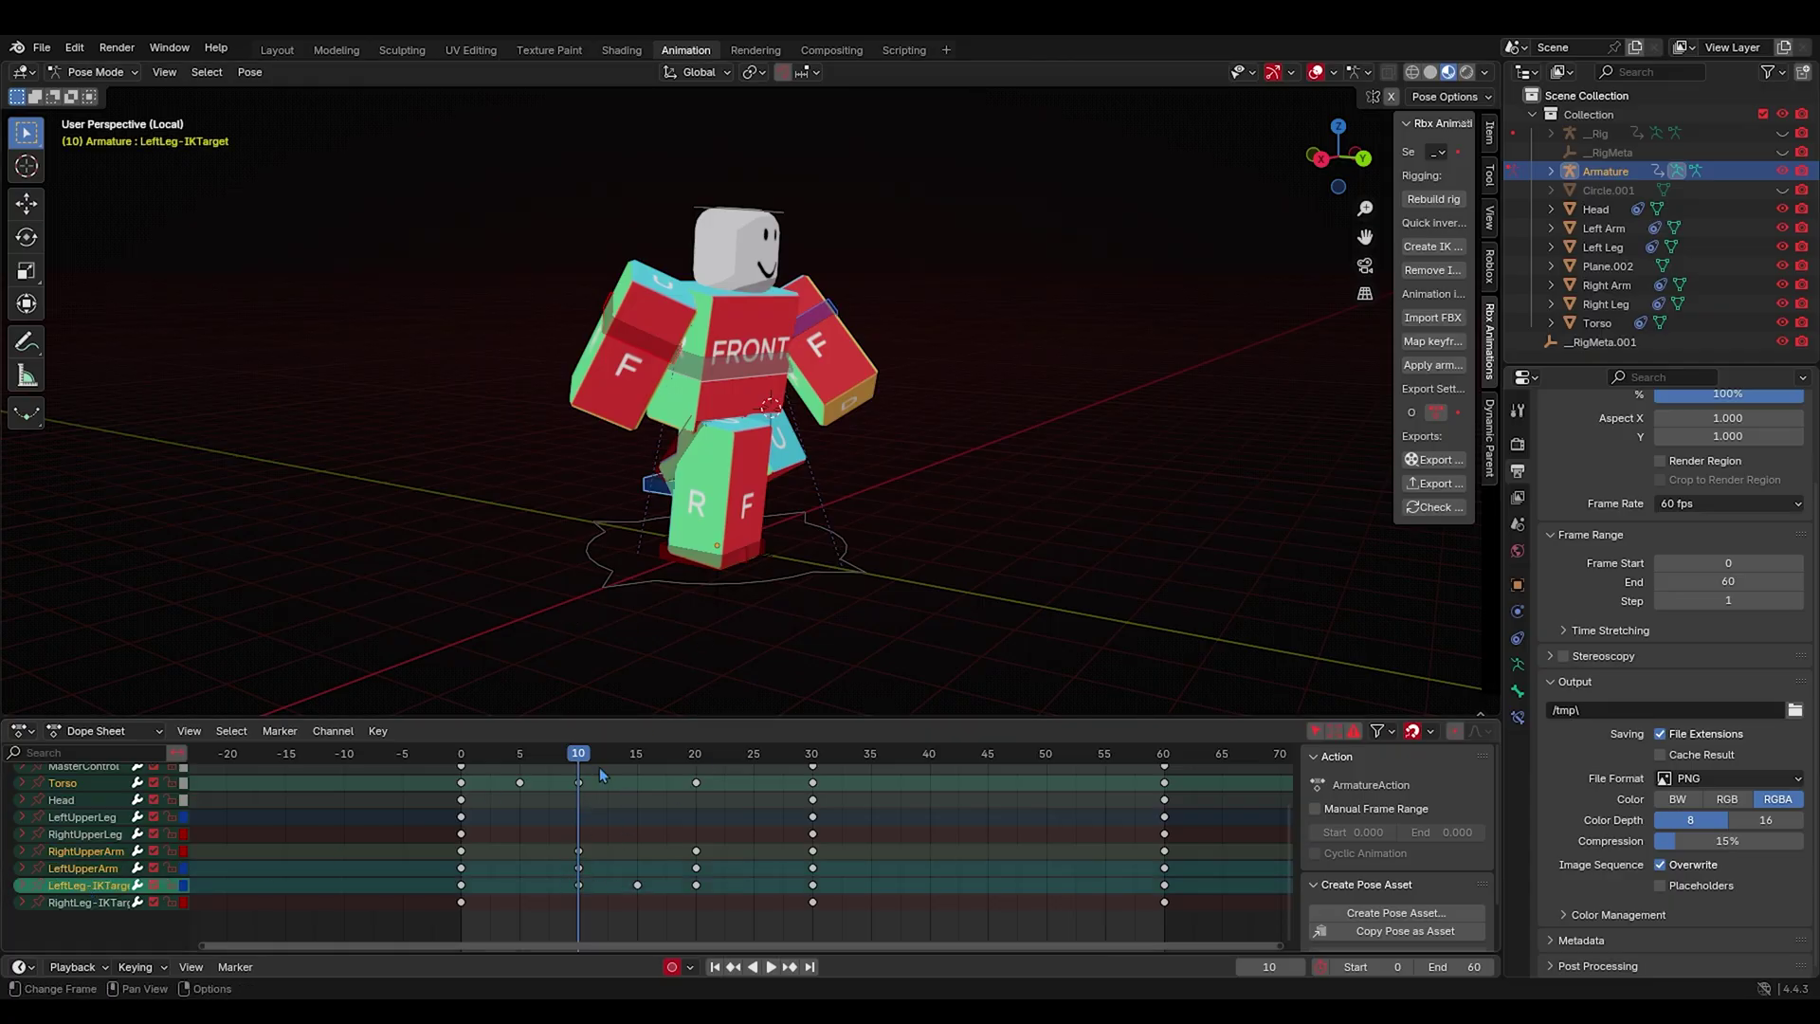
pyautogui.rightClick(780, 548)
pyautogui.click(686, 507)
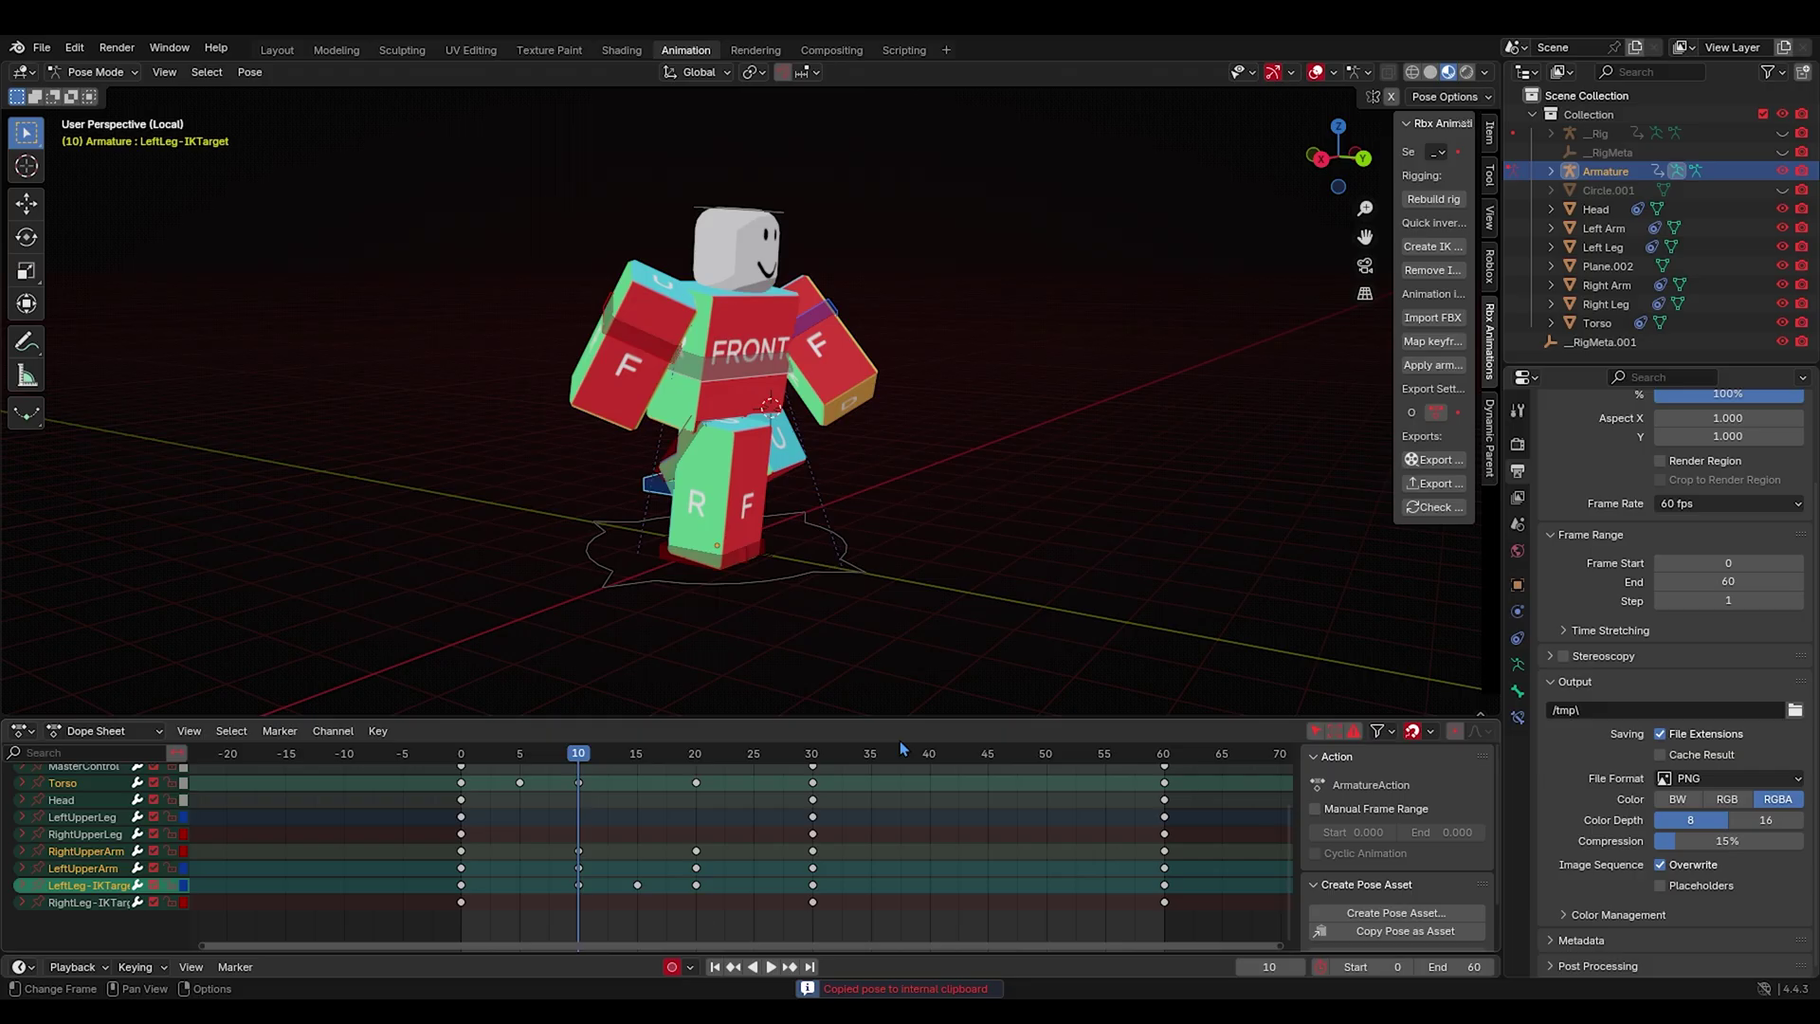
pyautogui.click(929, 754)
pyautogui.rightClick(925, 641)
pyautogui.click(804, 659)
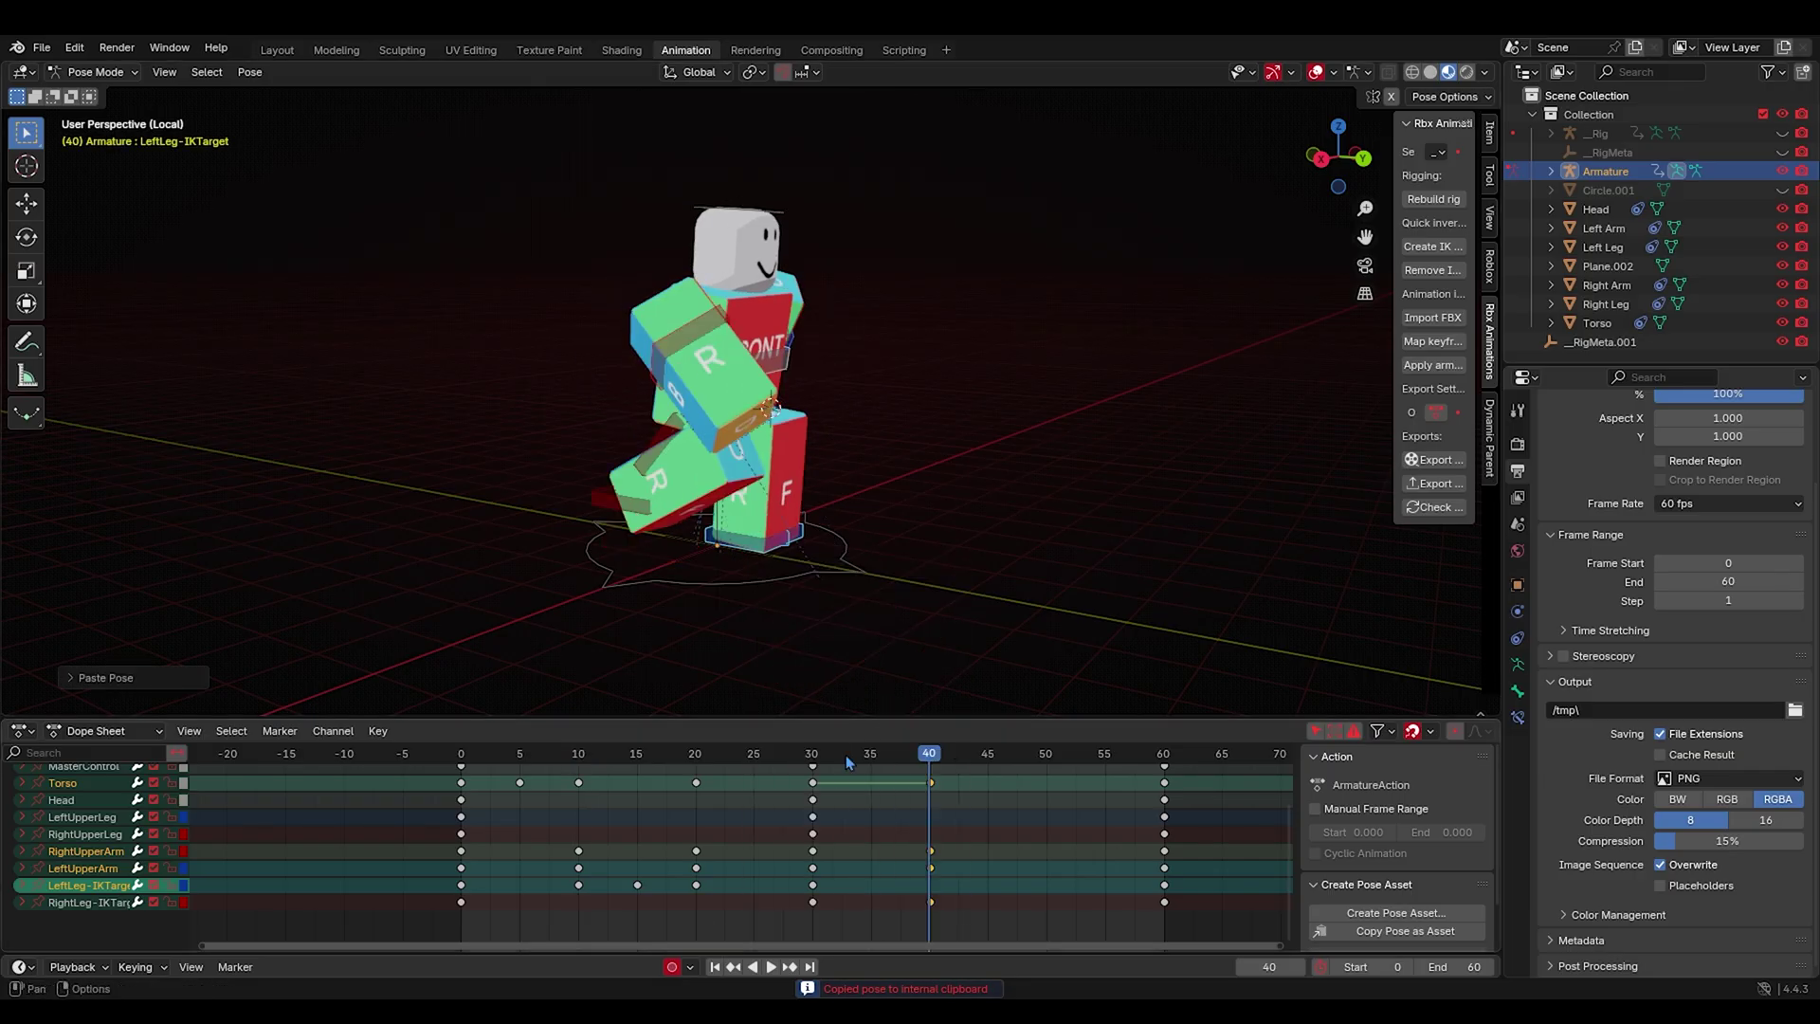
# Copy the frame 15 pose of LeftLeg-IKTarget and paste it X-flipped at frame 45.
pyautogui.click(641, 816)
pyautogui.click(112, 887)
pyautogui.moveTo(515, 824); pyautogui.dragTo(522, 876, button='middle')
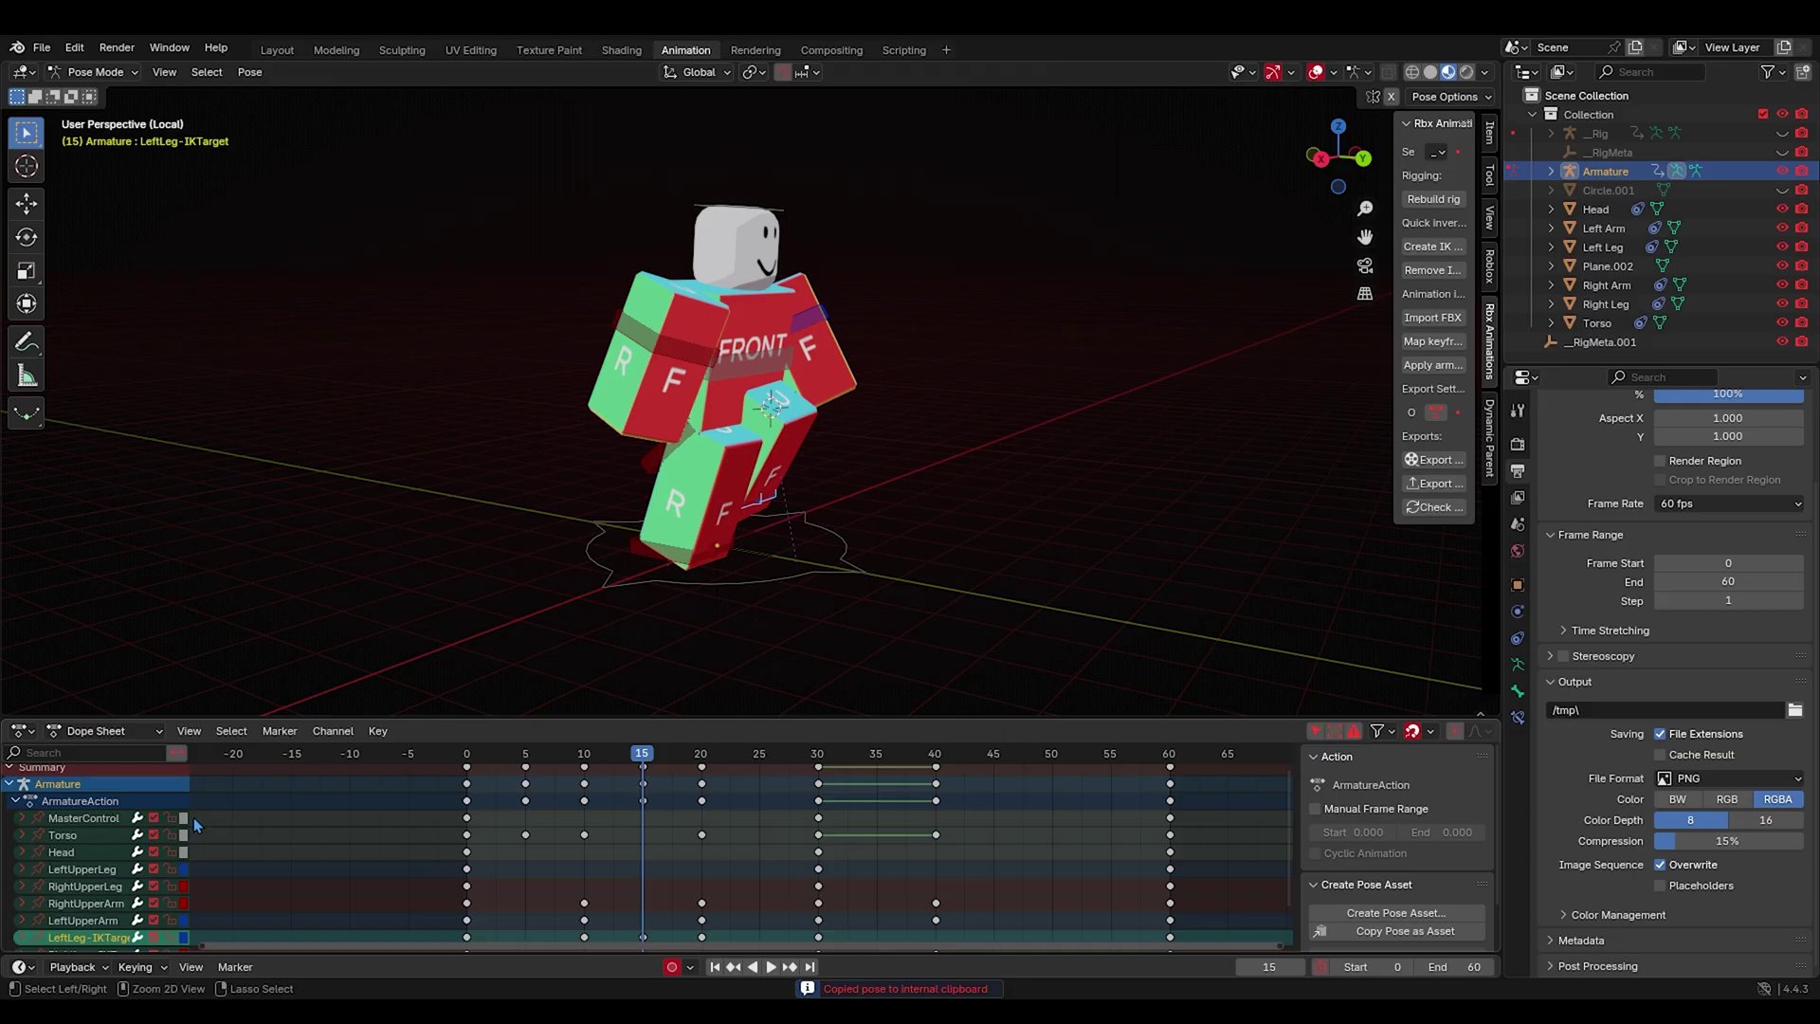
pyautogui.rightClick(755, 619)
pyautogui.click(664, 585)
pyautogui.click(987, 757)
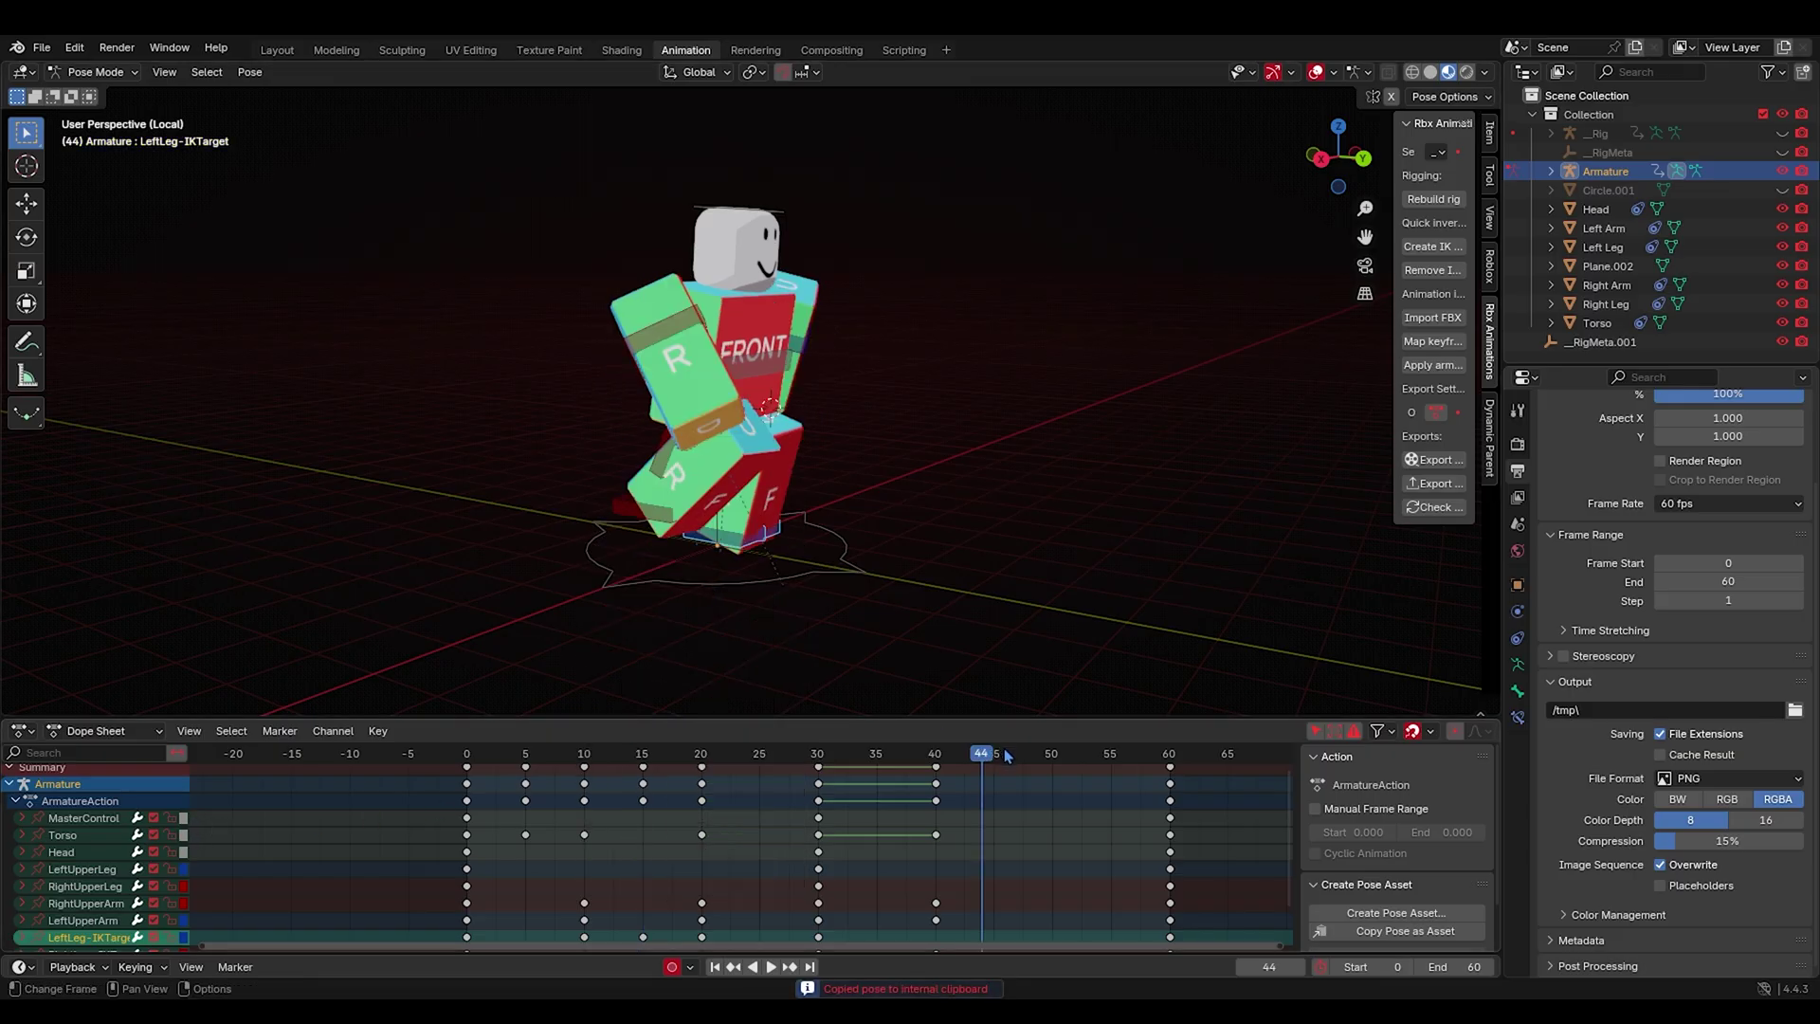
pyautogui.rightClick(977, 692)
pyautogui.click(910, 692)
# Copy the frame 20 pose of the Torso, RightUpperArm and LeftLeg-IKTarget and paste it X-flipped at frame 50.
pyautogui.scroll(-3, 890, 772)
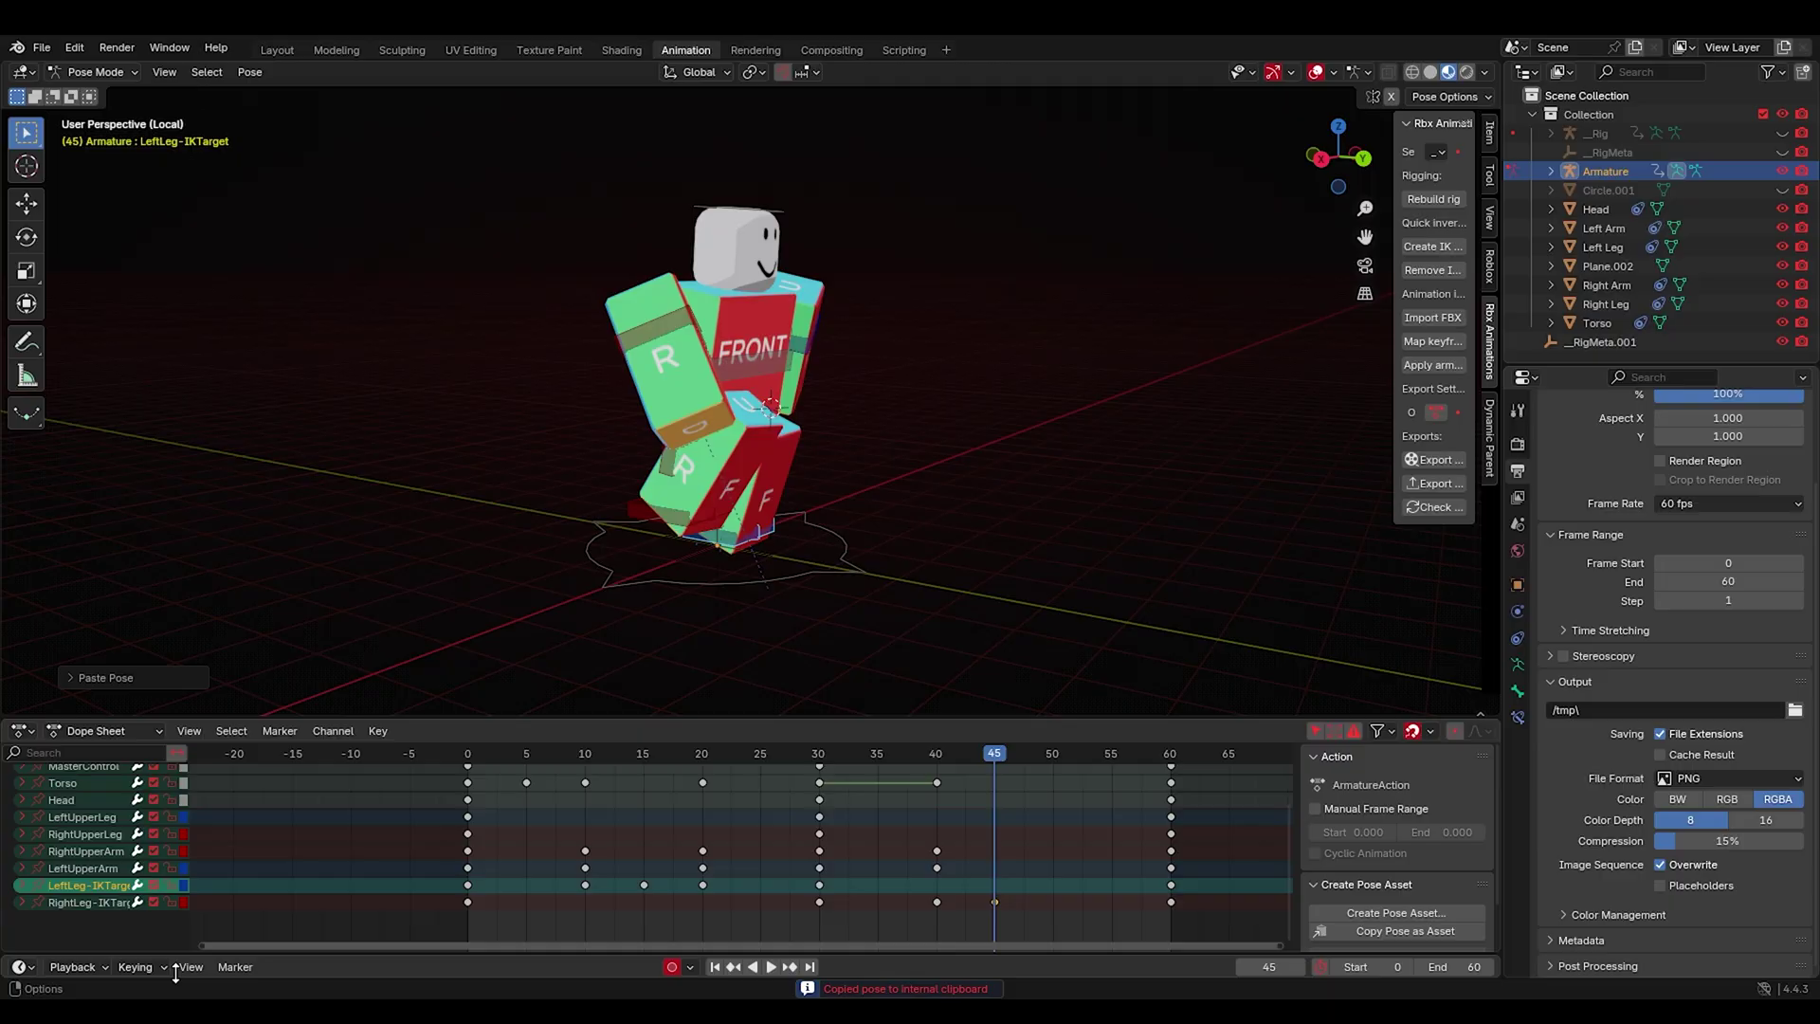
pyautogui.click(85, 836)
pyautogui.click(90, 853)
pyautogui.keyDown('ctrl'); pyautogui.click(99, 885); pyautogui.keyUp('ctrl')
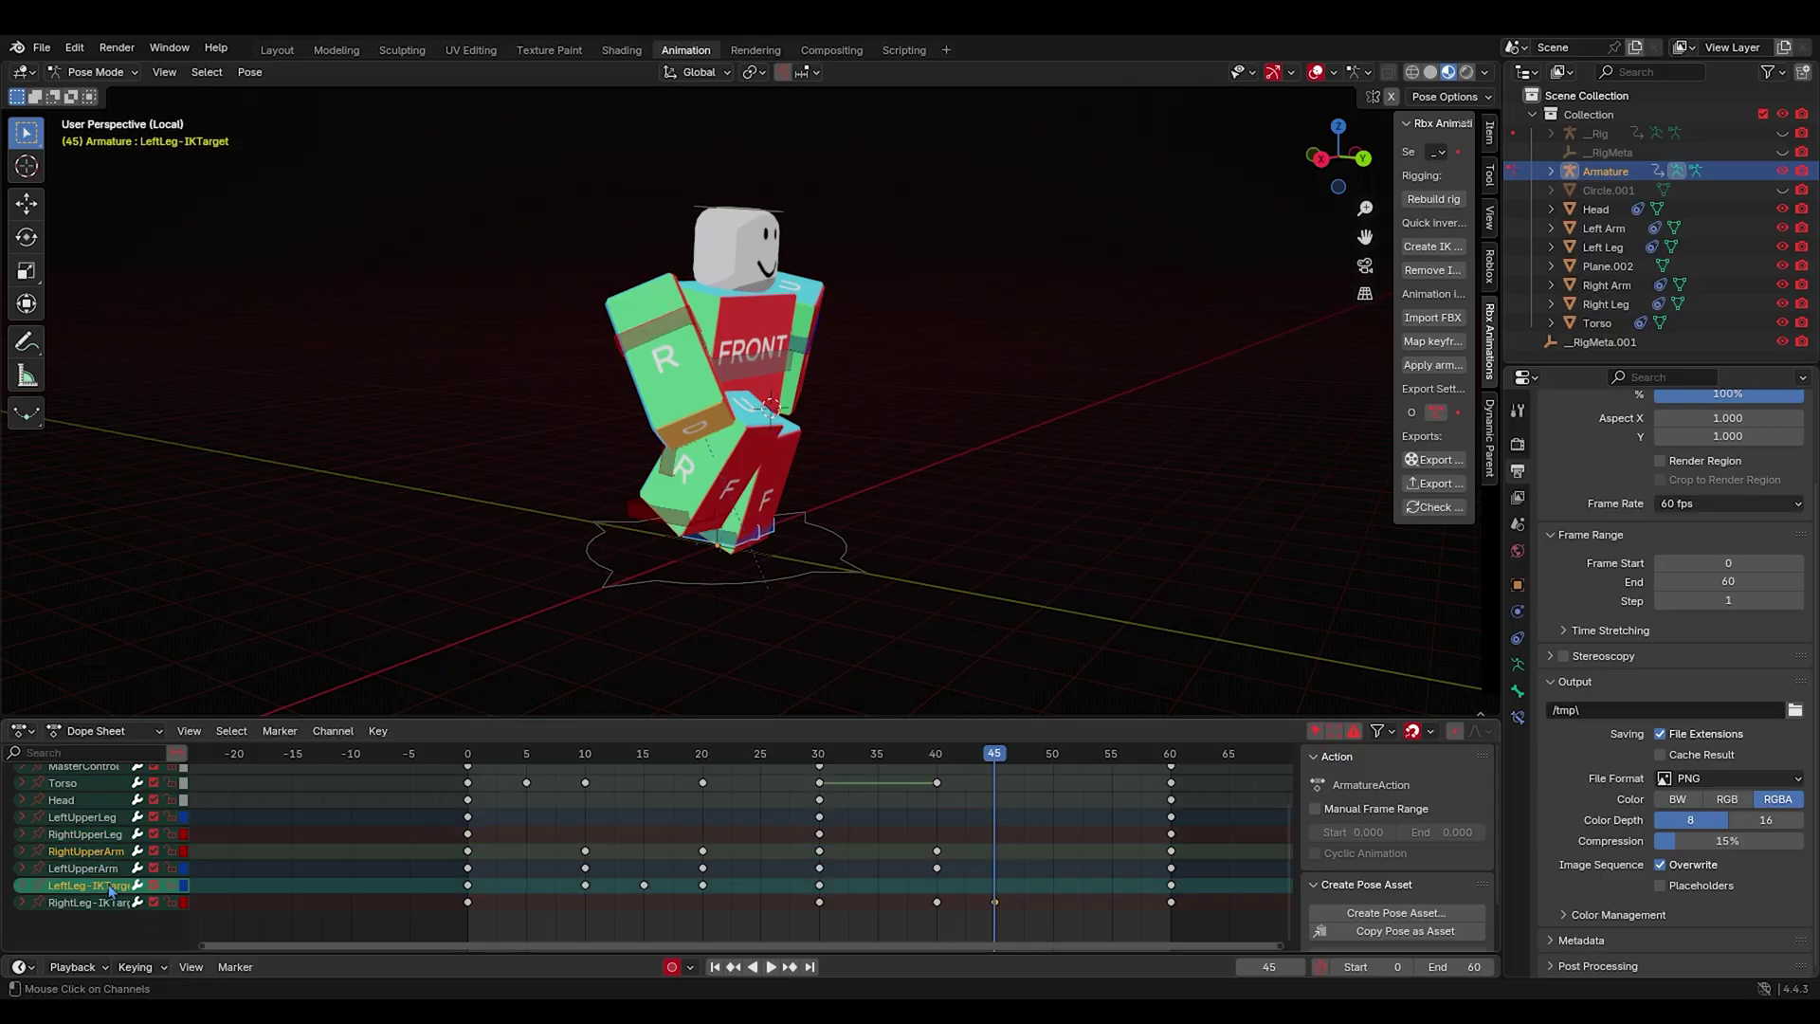
pyautogui.moveTo(411, 850); pyautogui.dragTo(420, 887, button='middle')
pyautogui.scroll(1, 419, 888)
pyautogui.click(104, 819)
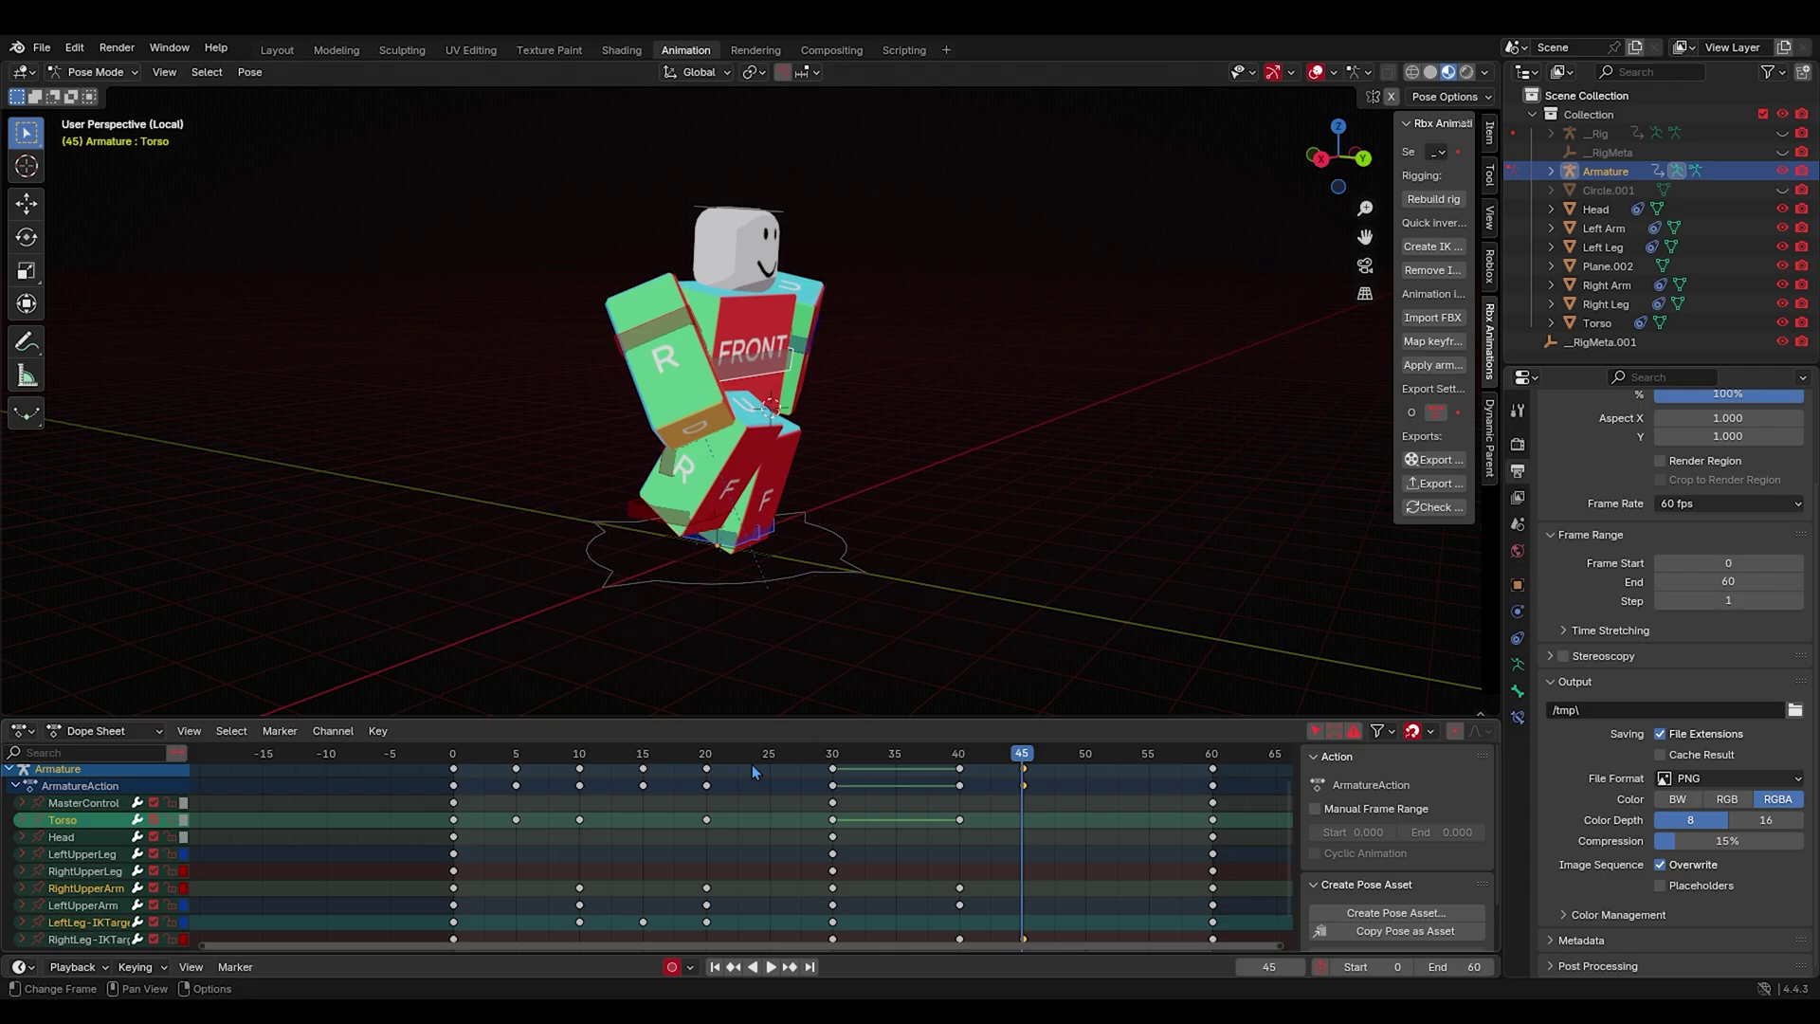
pyautogui.rightClick(774, 643)
pyautogui.click(758, 604)
pyautogui.click(707, 755)
pyautogui.rightClick(687, 637)
pyautogui.click(623, 598)
pyautogui.moveTo(1028, 756); pyautogui.dragTo(569, 722)
pyautogui.rightClick(997, 685)
pyautogui.click(994, 686)
# Select all bones during front-view playback, make their F-curves cyclic in the Graph Editor, and return to the Dope Sheet.
pyautogui.click(1026, 776)
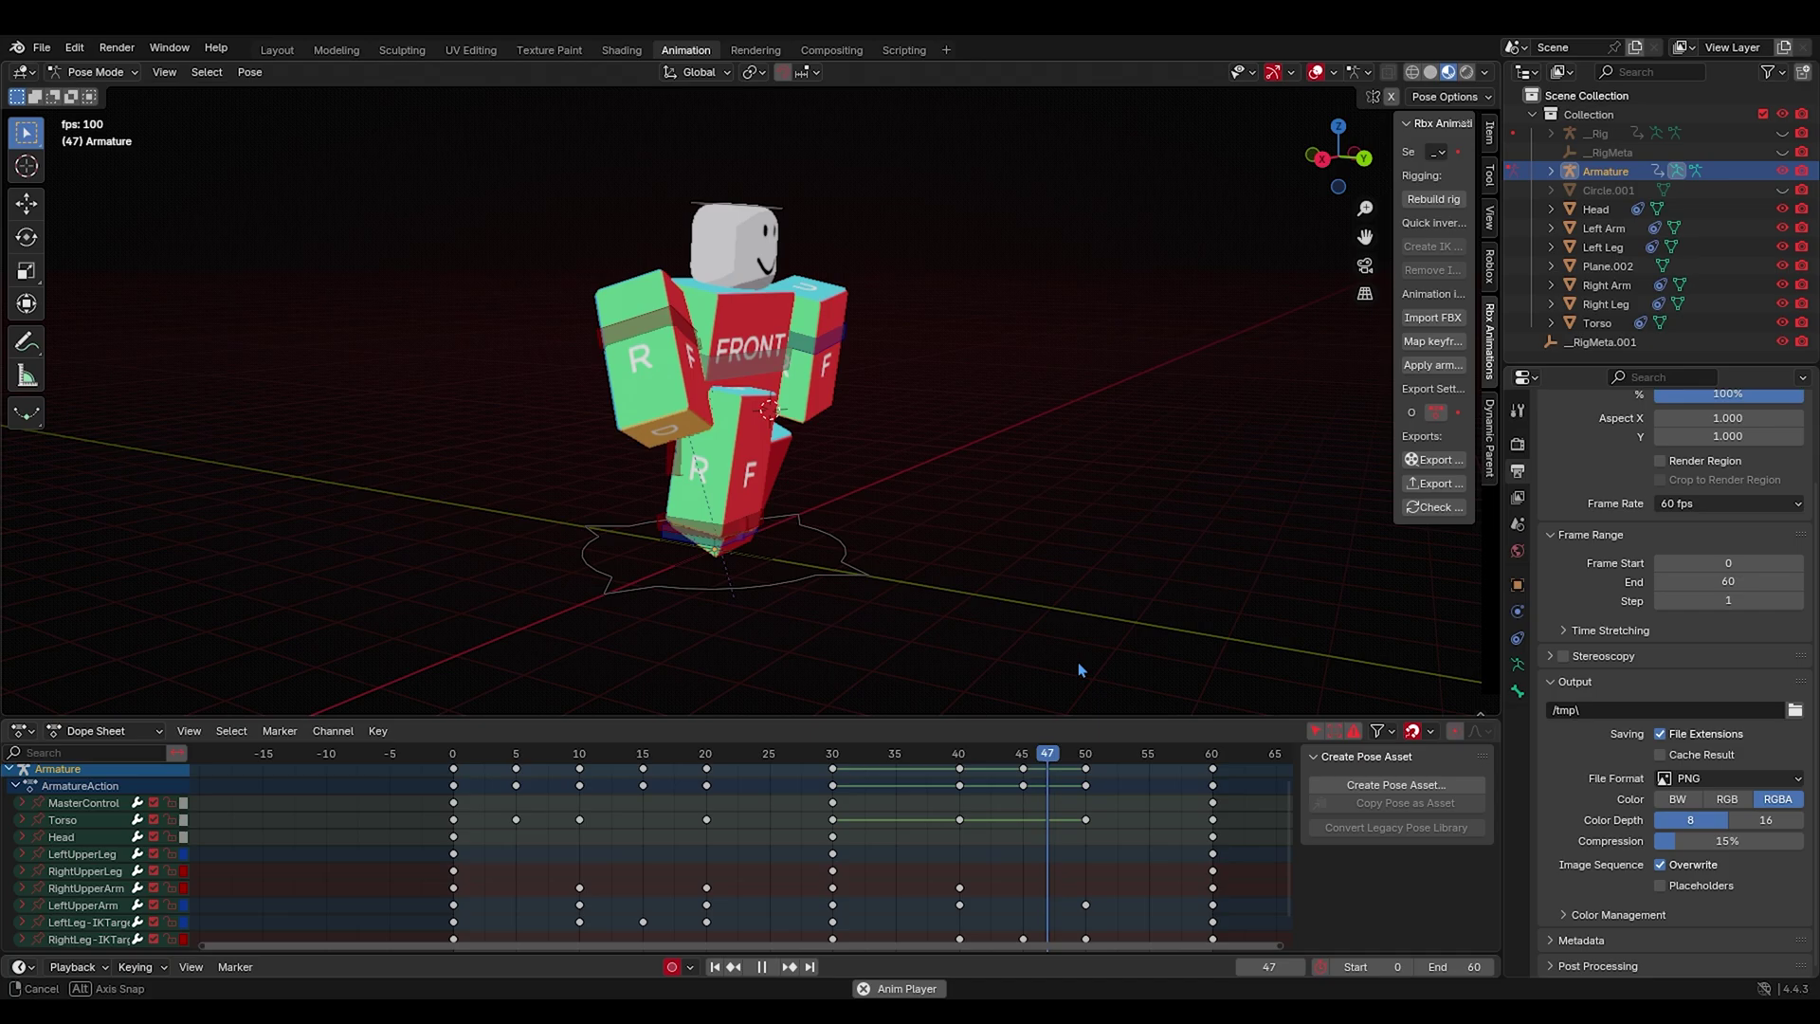
pyautogui.moveTo(1034, 615); pyautogui.dragTo(825, 451, button='middle')
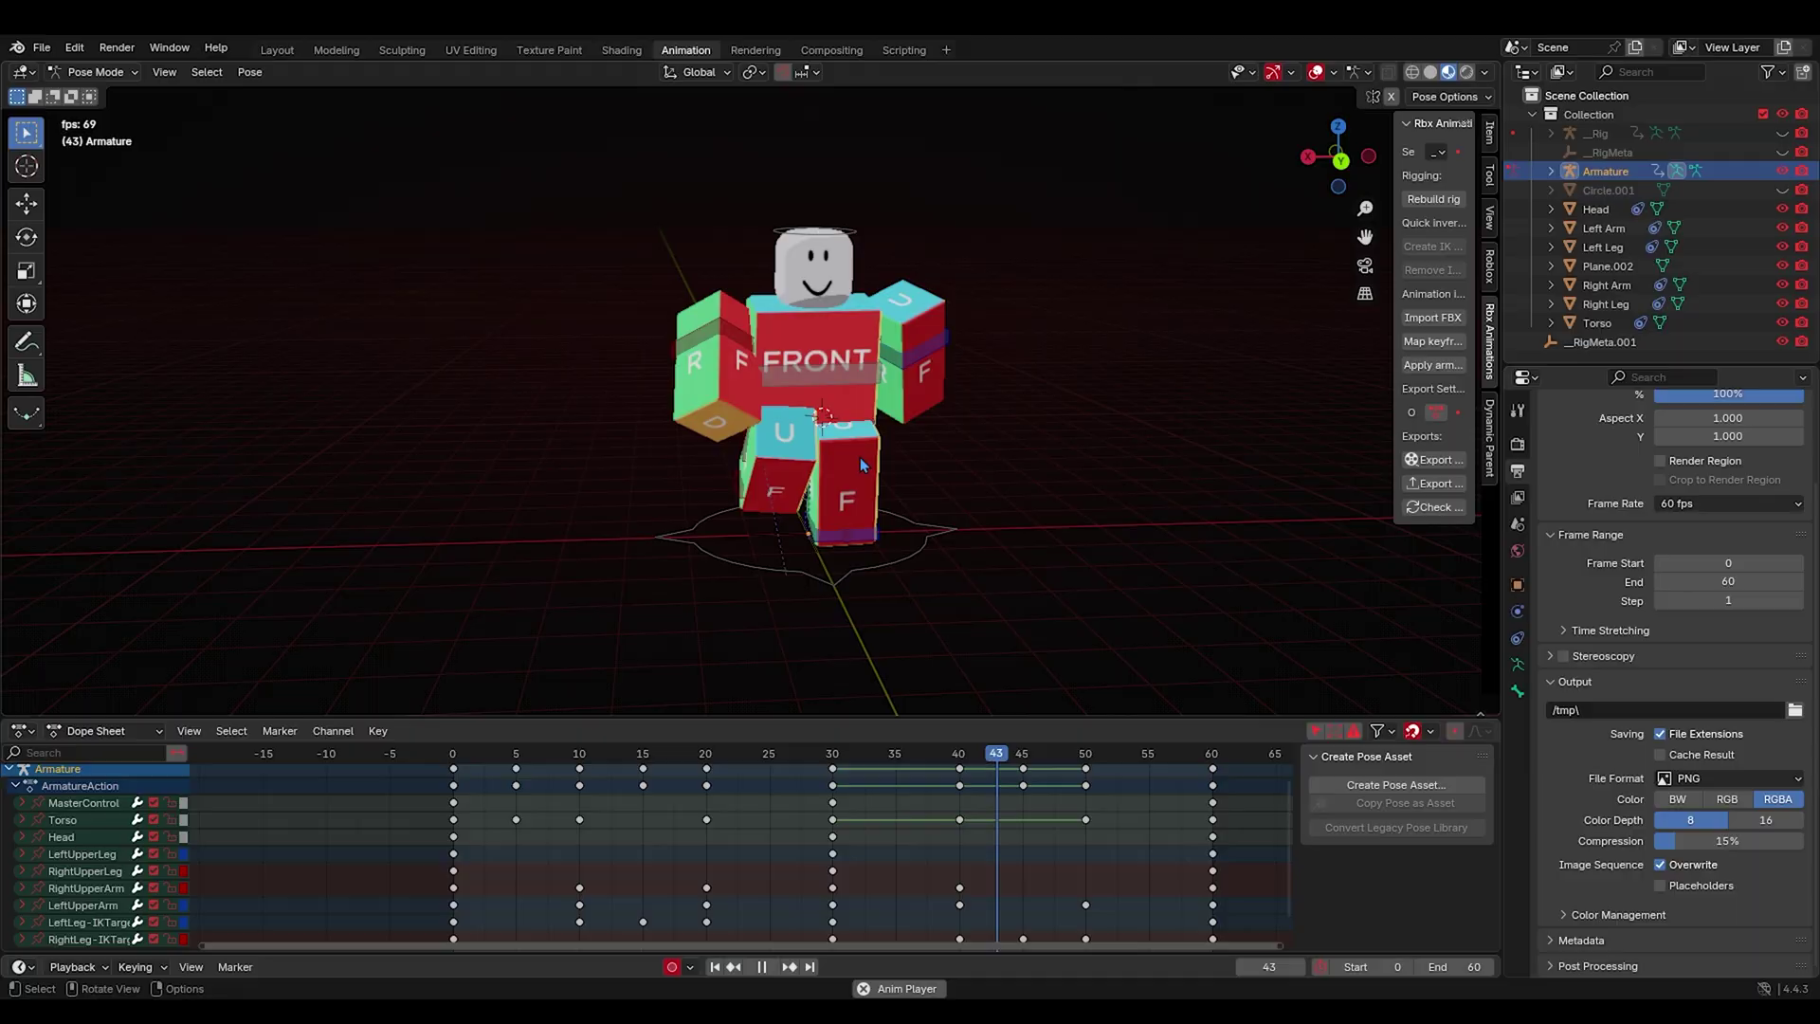
pyautogui.moveTo(1009, 237); pyautogui.dragTo(679, 674)
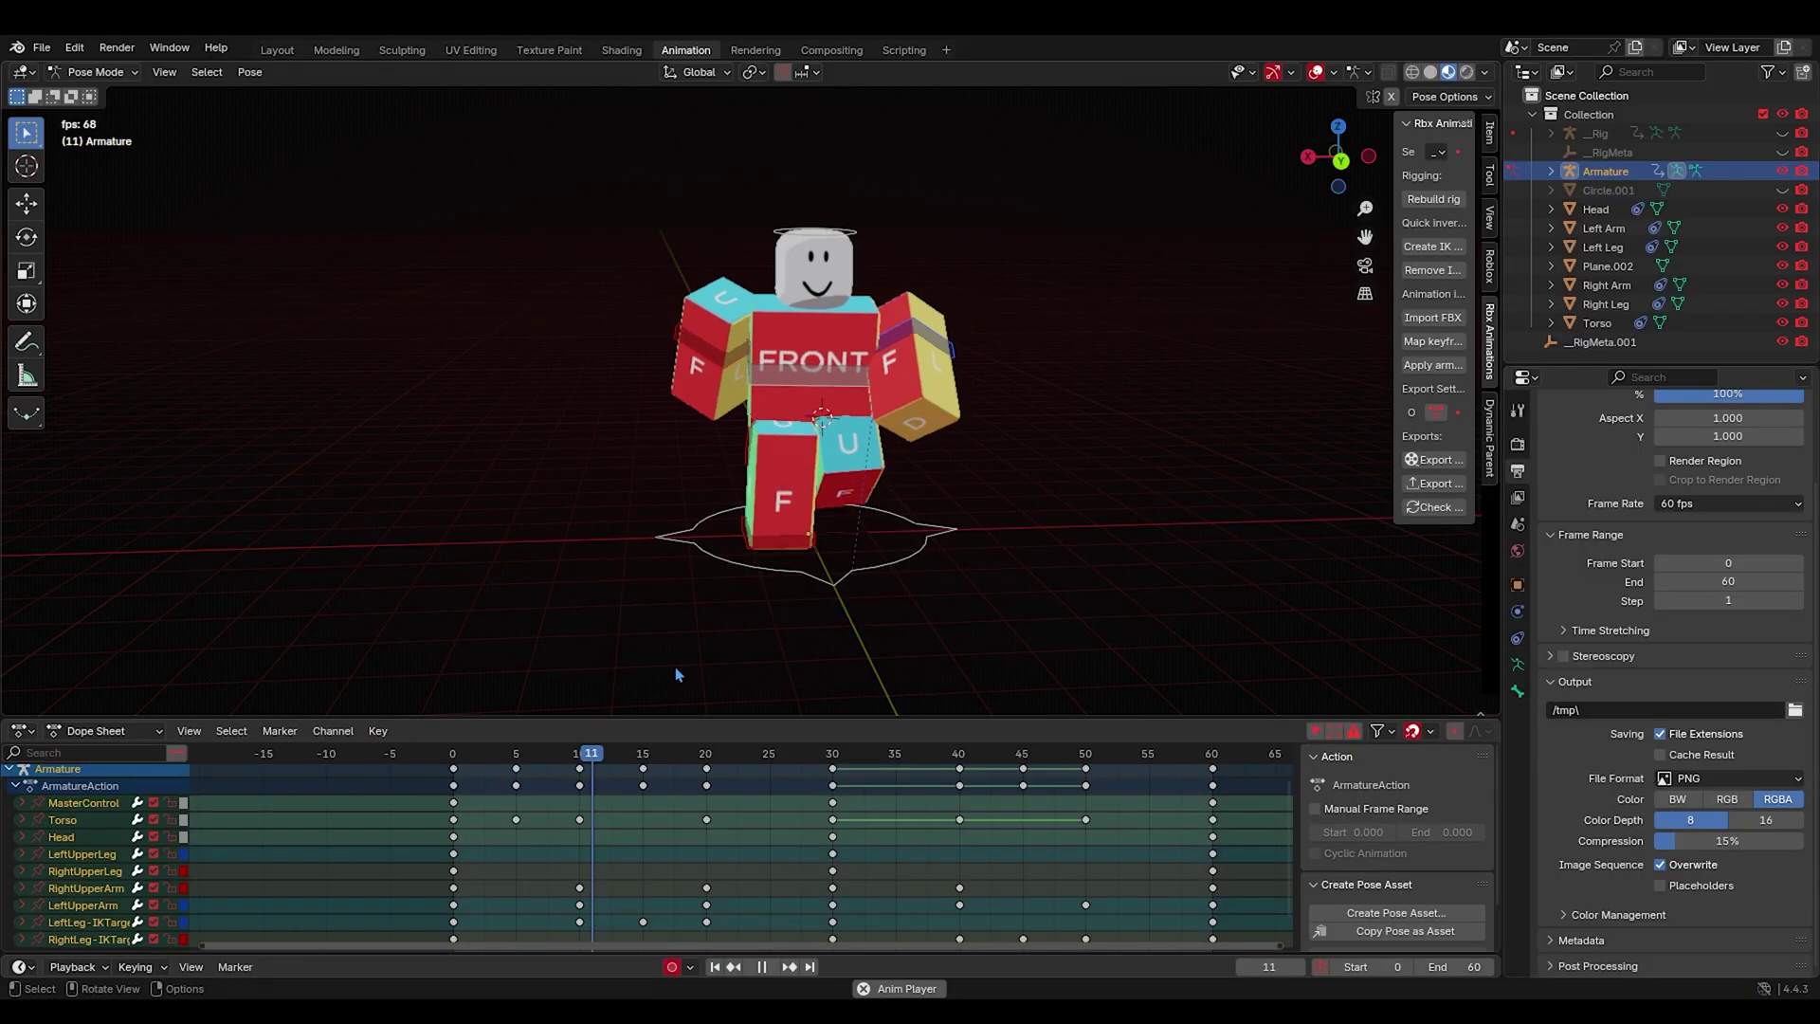
pyautogui.click(24, 731)
pyautogui.click(278, 824)
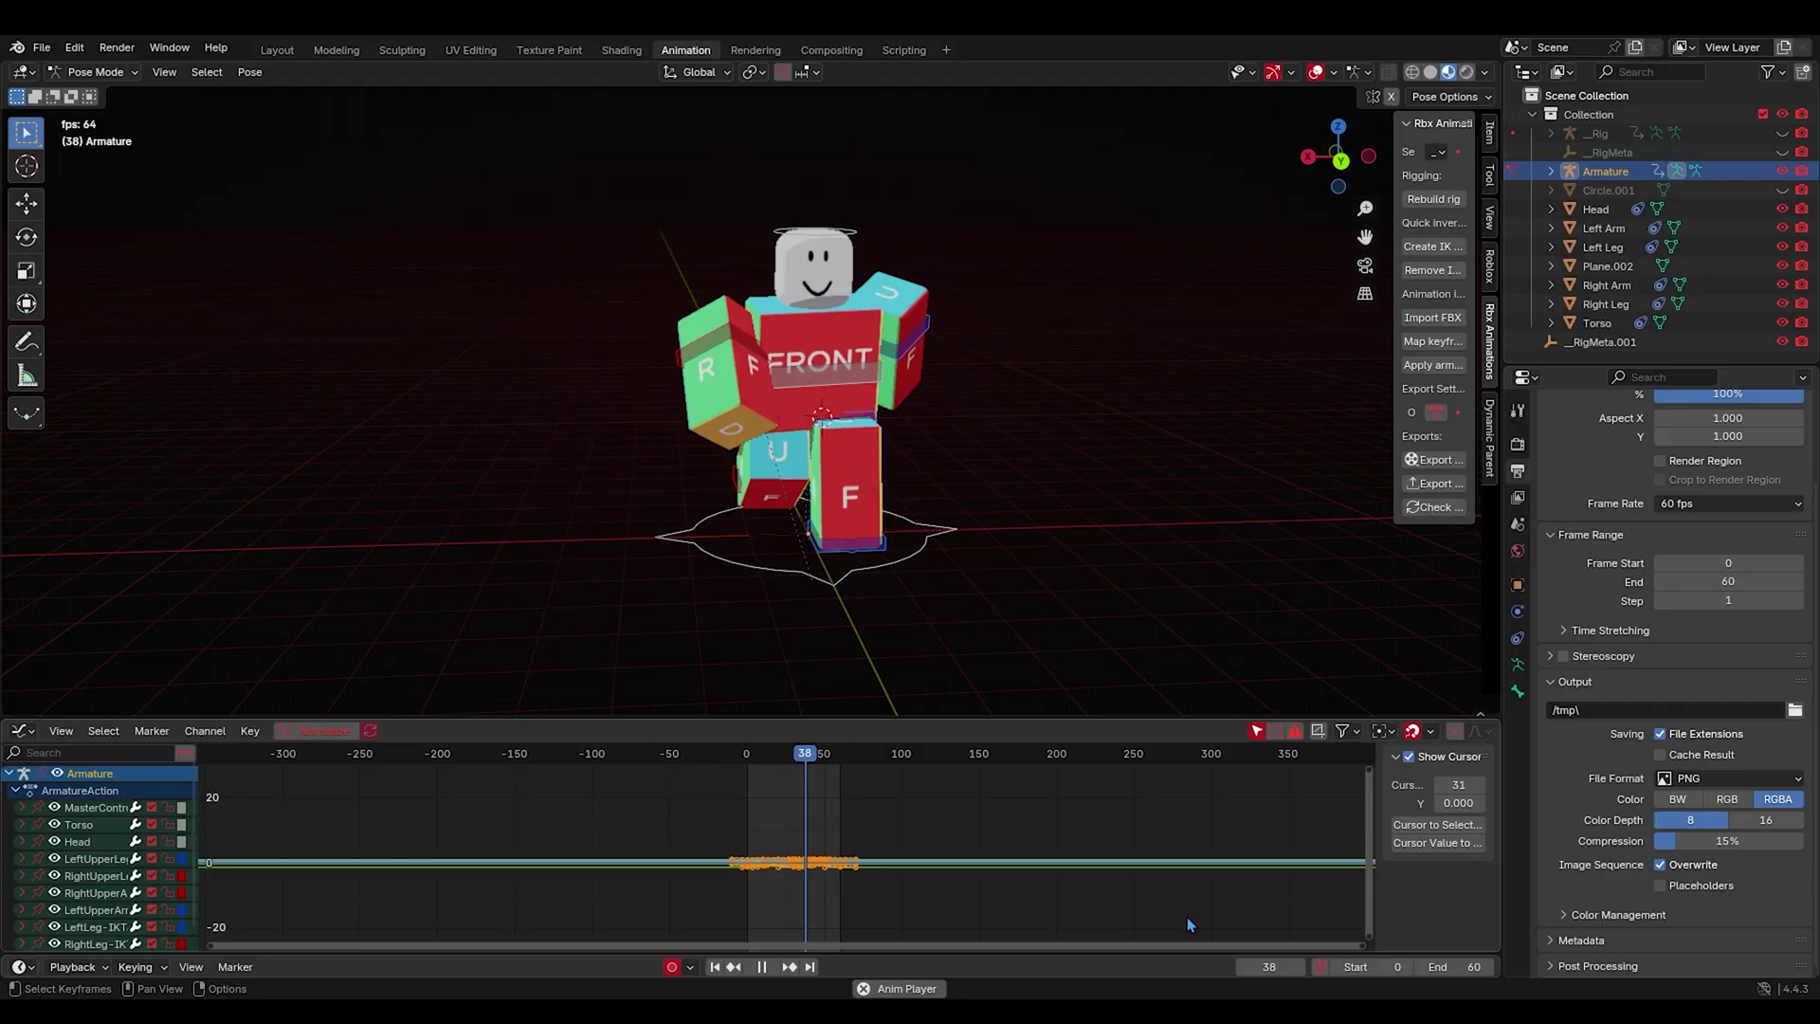
pyautogui.hotkey('shift', 'e')
pyautogui.click(608, 933)
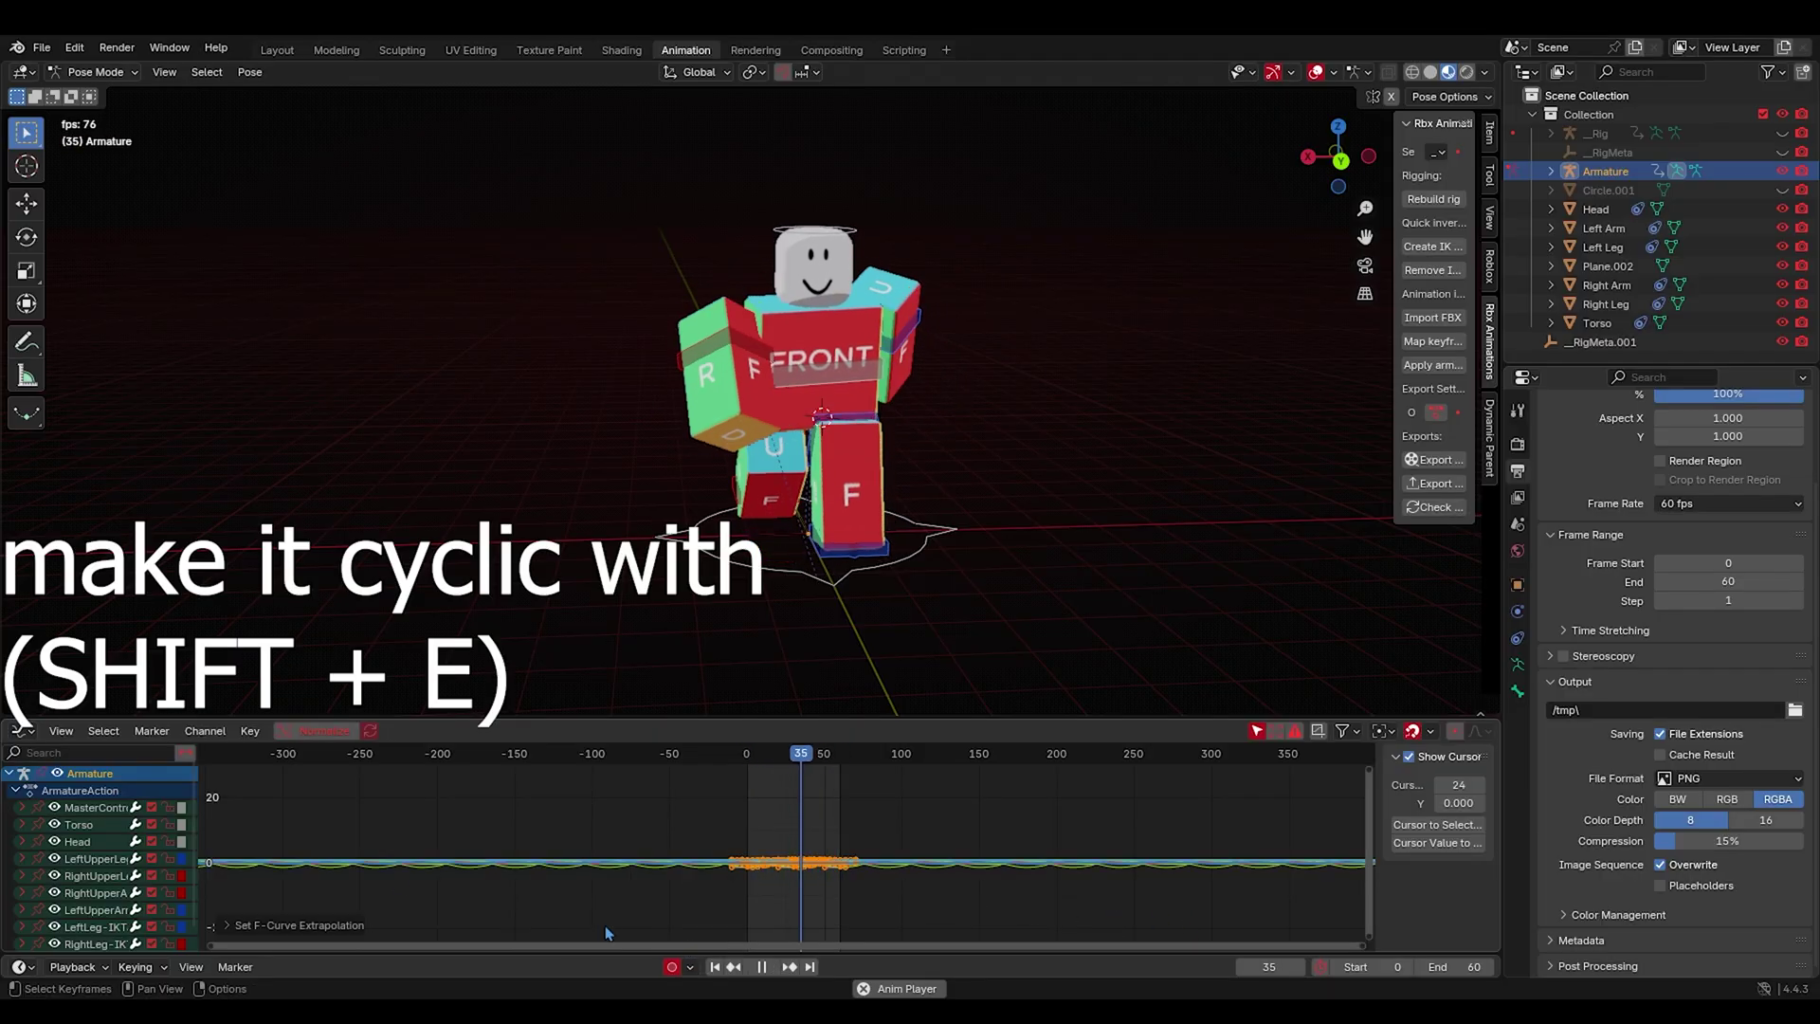
pyautogui.click(21, 731)
pyautogui.click(277, 782)
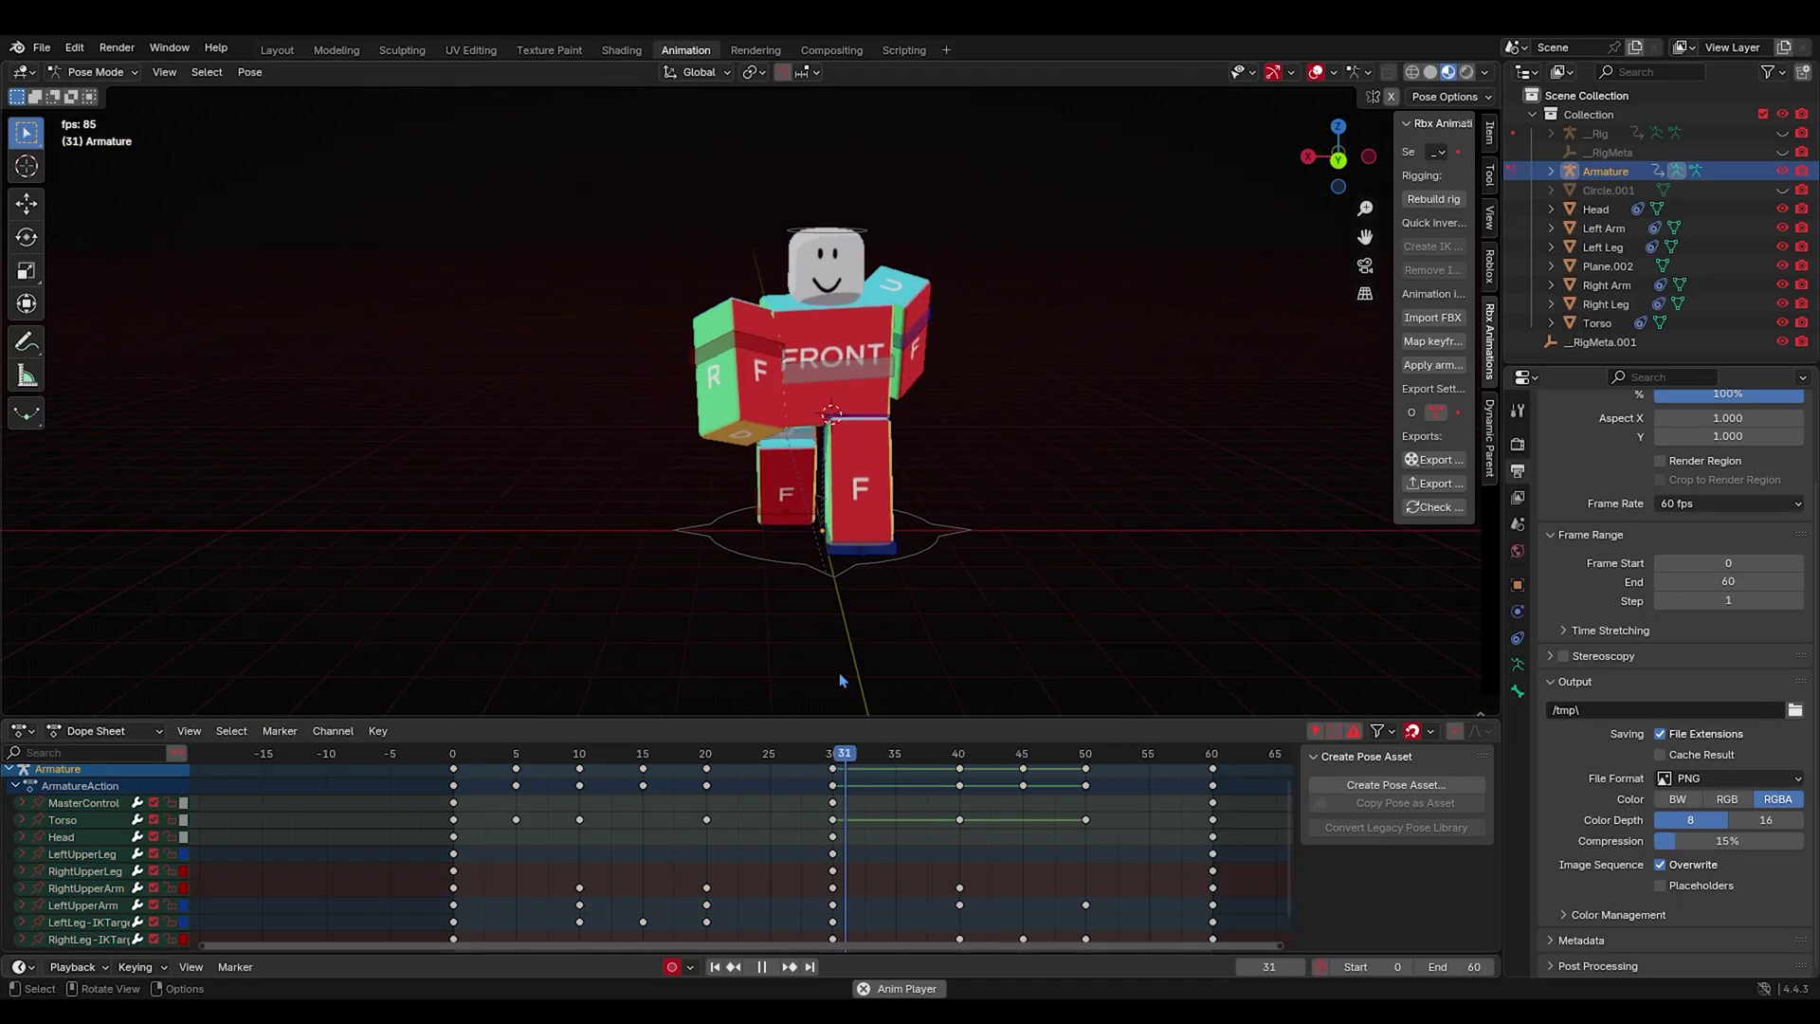
# Copy the frame 20 pose of LeftUpperArm and paste it X-flipped at frame 50 for the missing right arm key.
pyautogui.moveTo(831, 784); pyautogui.dragTo(746, 747, button='middle')
pyautogui.scroll(1, 749, 770)
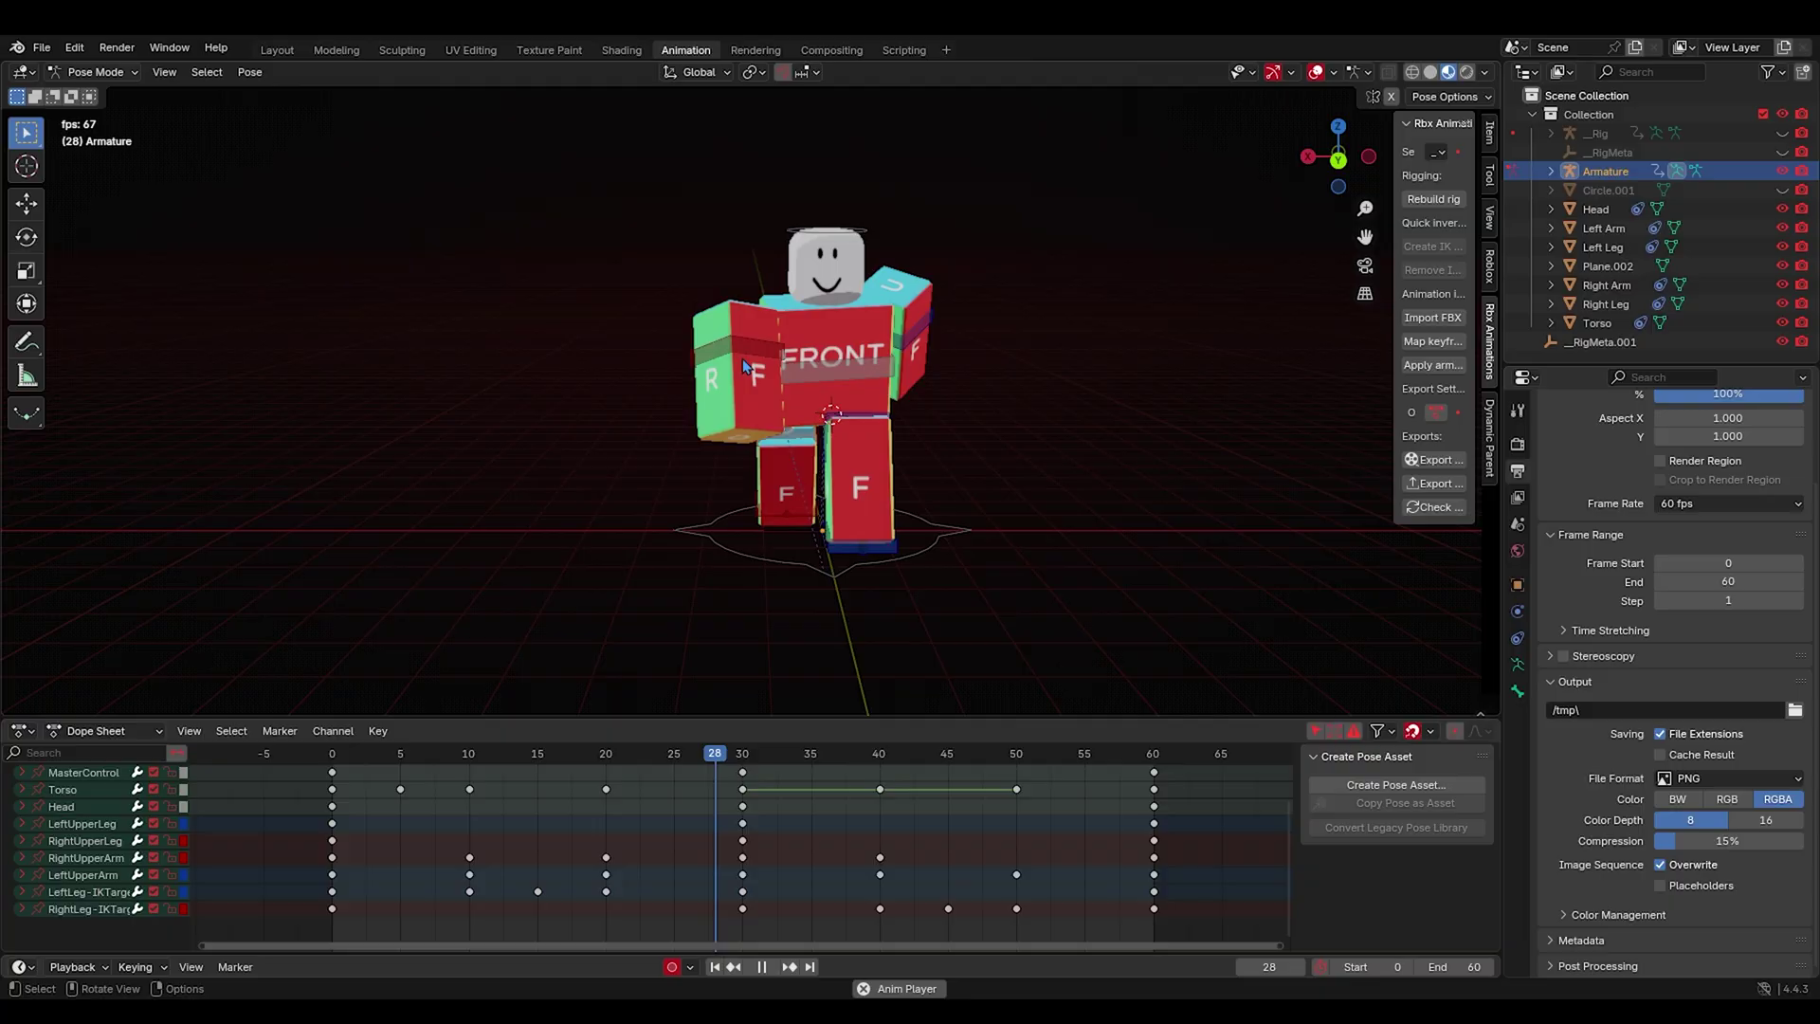
pyautogui.press('space')
pyautogui.click(744, 365)
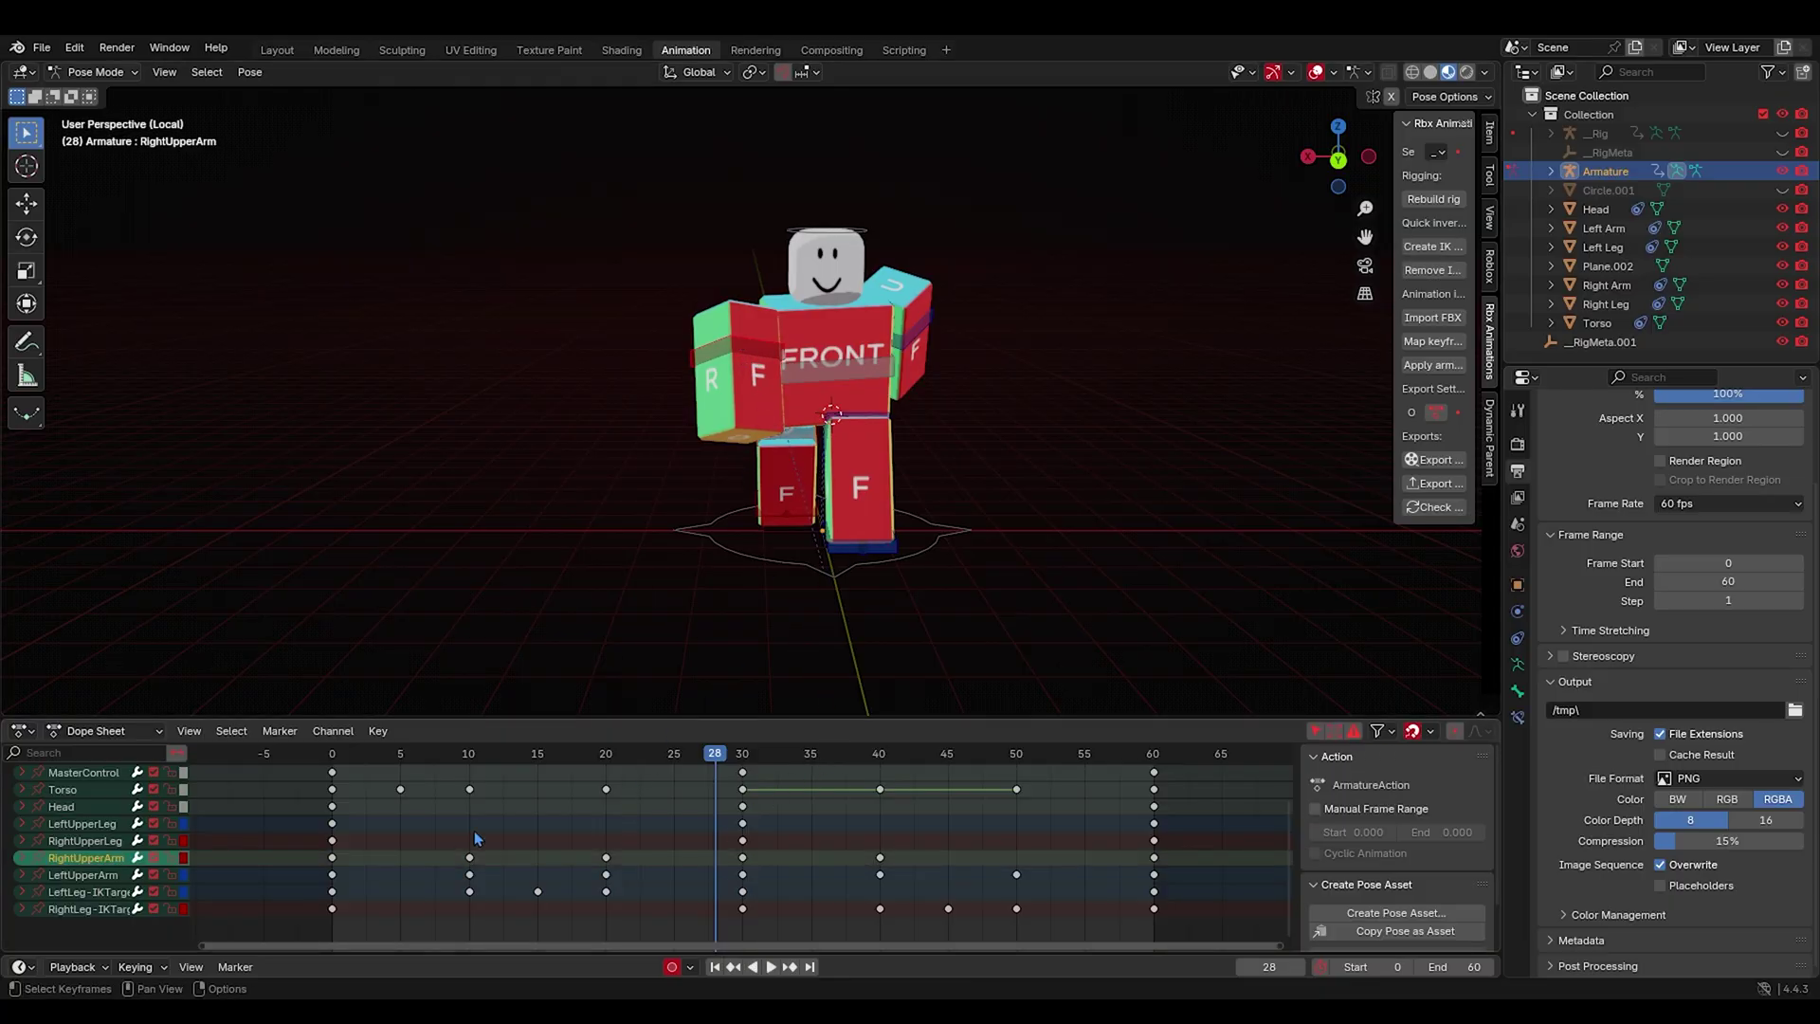
pyautogui.moveTo(674, 880); pyautogui.dragTo(668, 878)
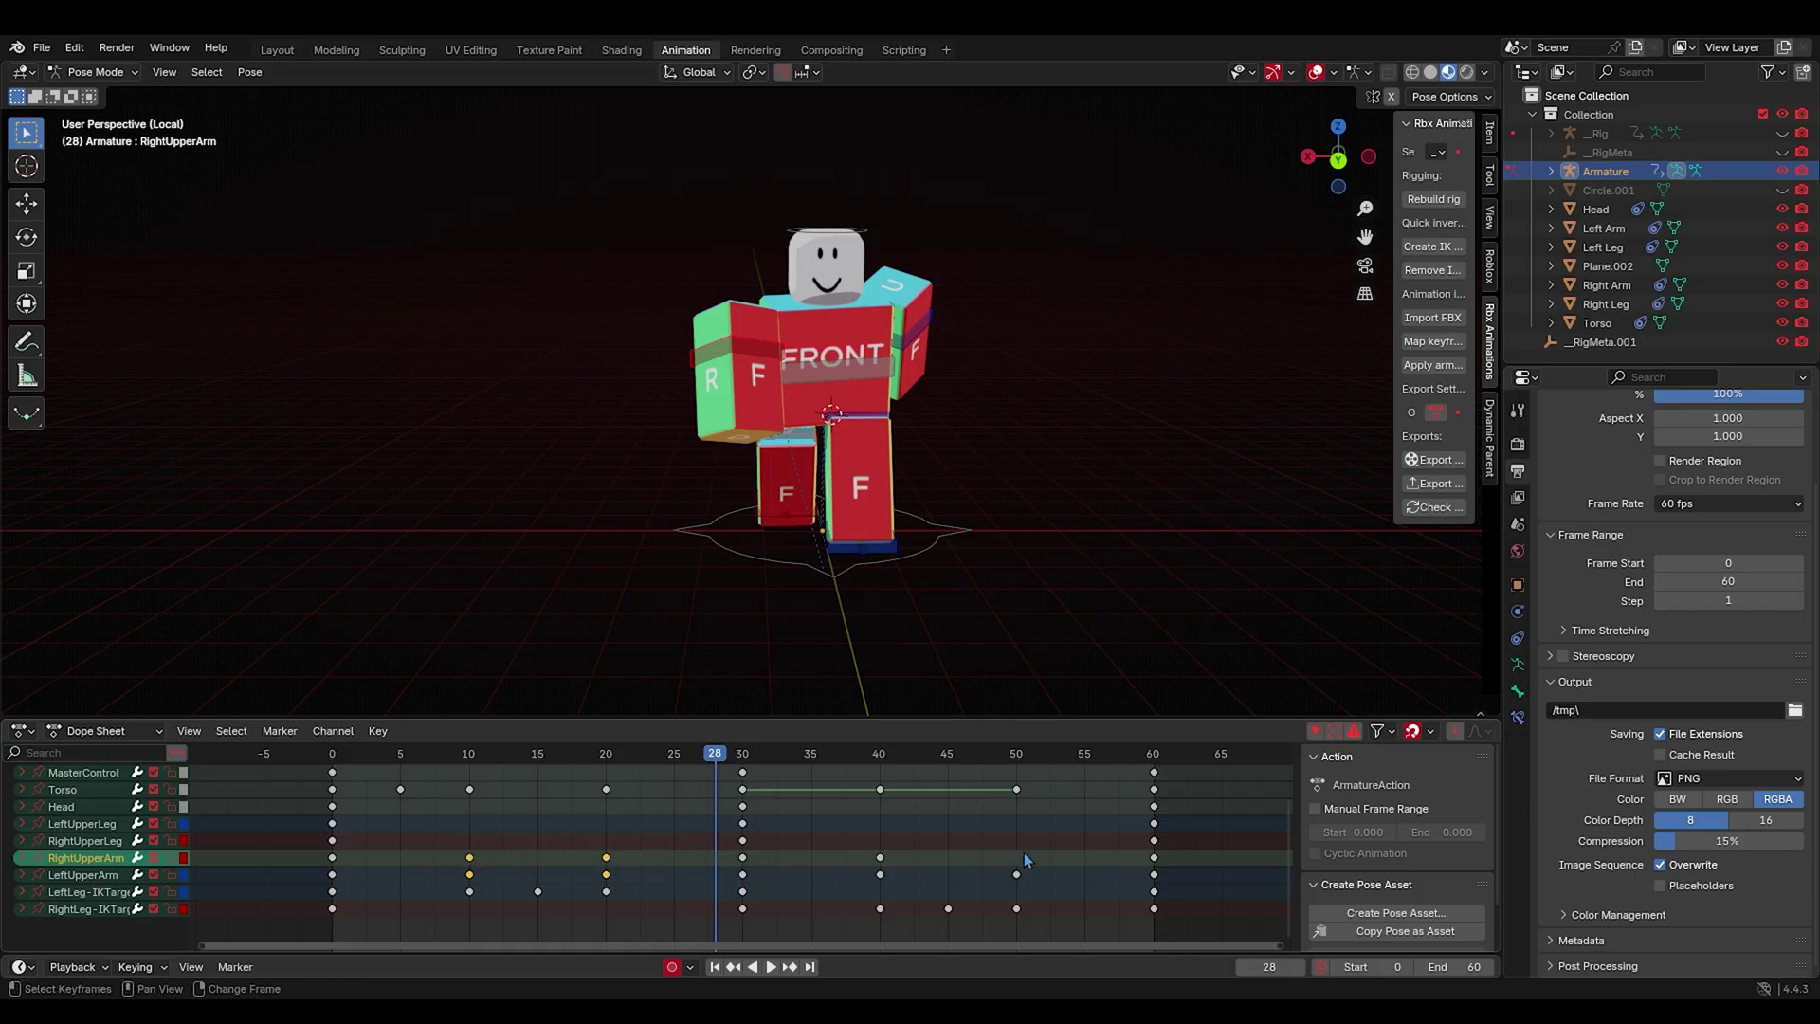
pyautogui.click(613, 853)
pyautogui.click(609, 754)
pyautogui.click(84, 859)
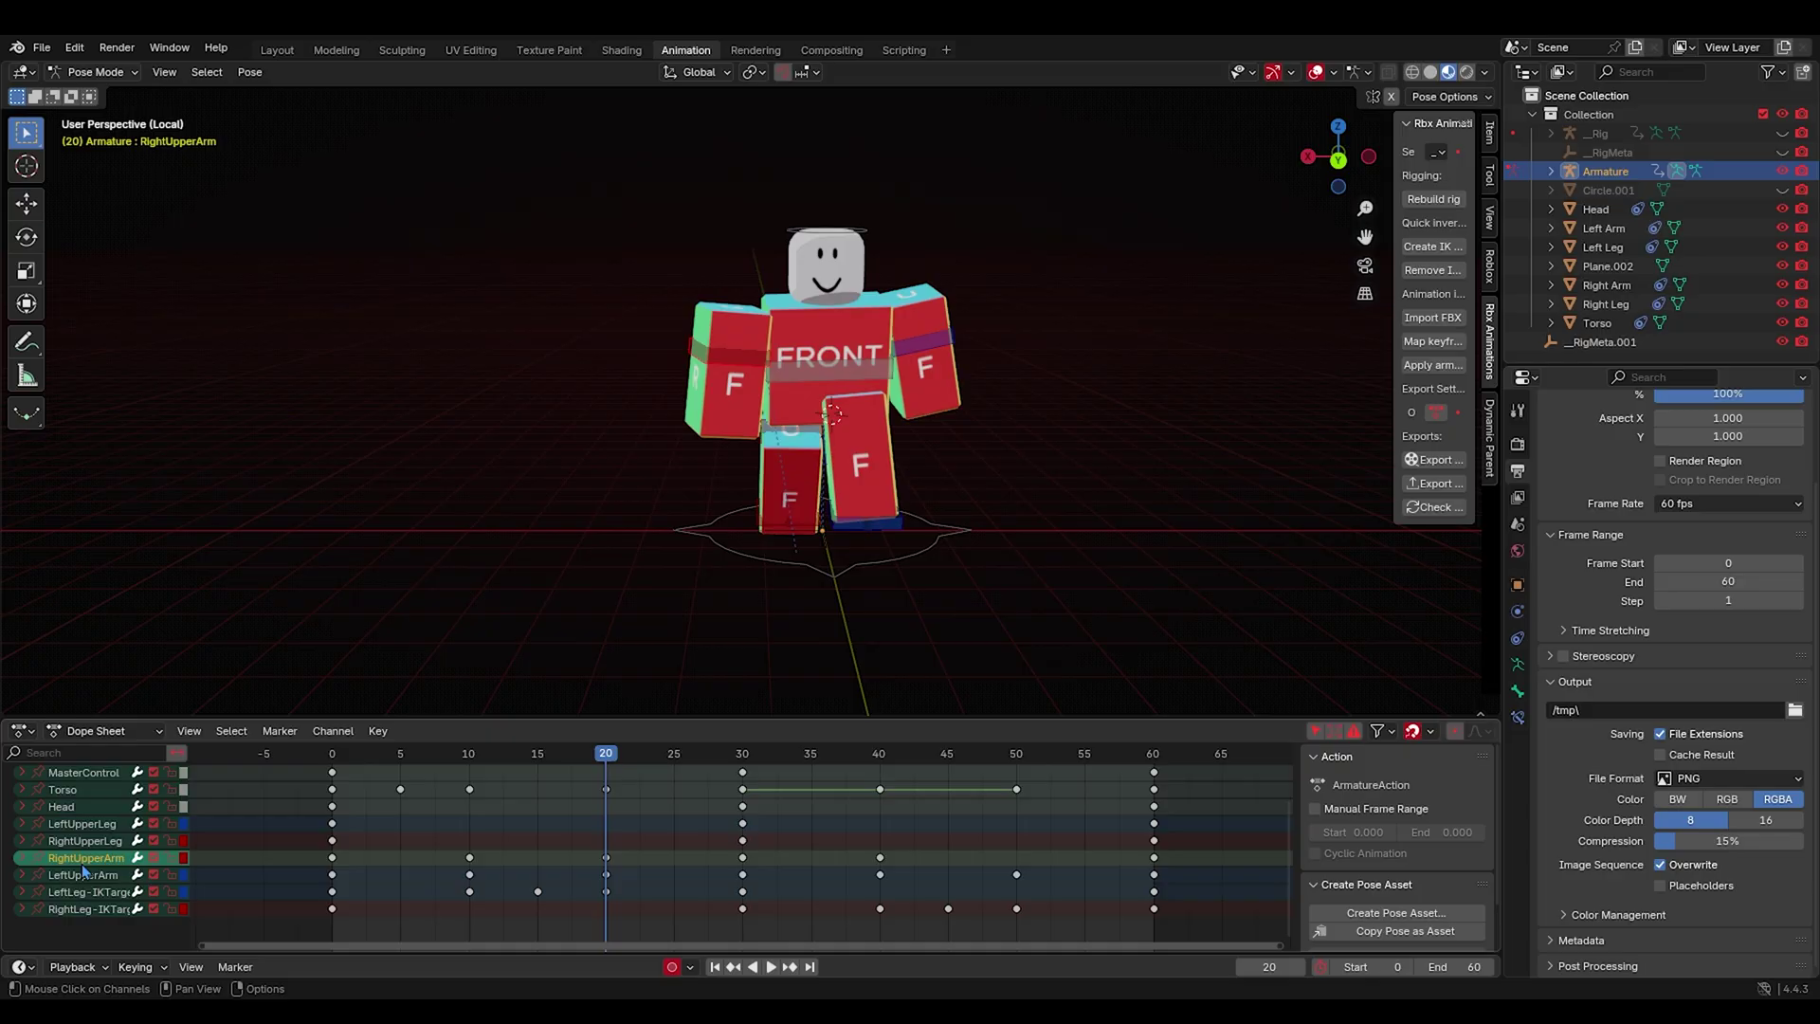
pyautogui.rightClick(677, 602)
pyautogui.rightClick(704, 592)
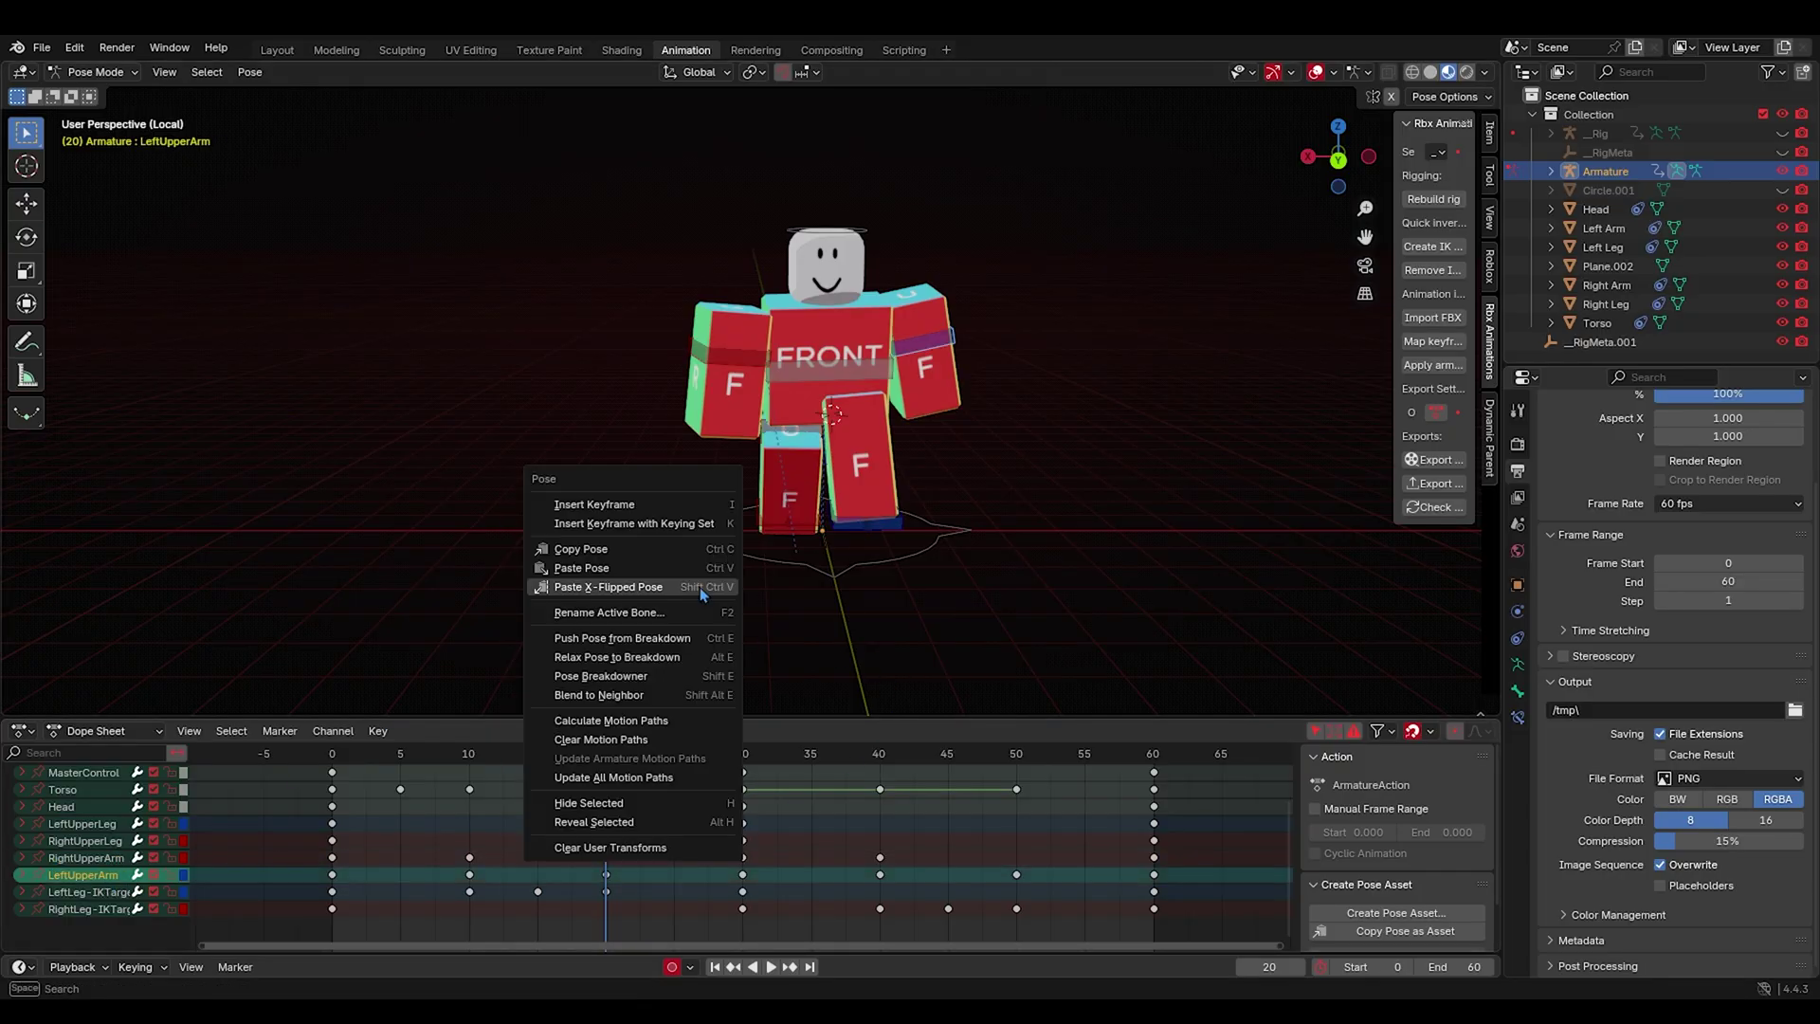
pyautogui.click(653, 561)
pyautogui.click(1015, 754)
pyautogui.rightClick(986, 663)
pyautogui.click(988, 683)
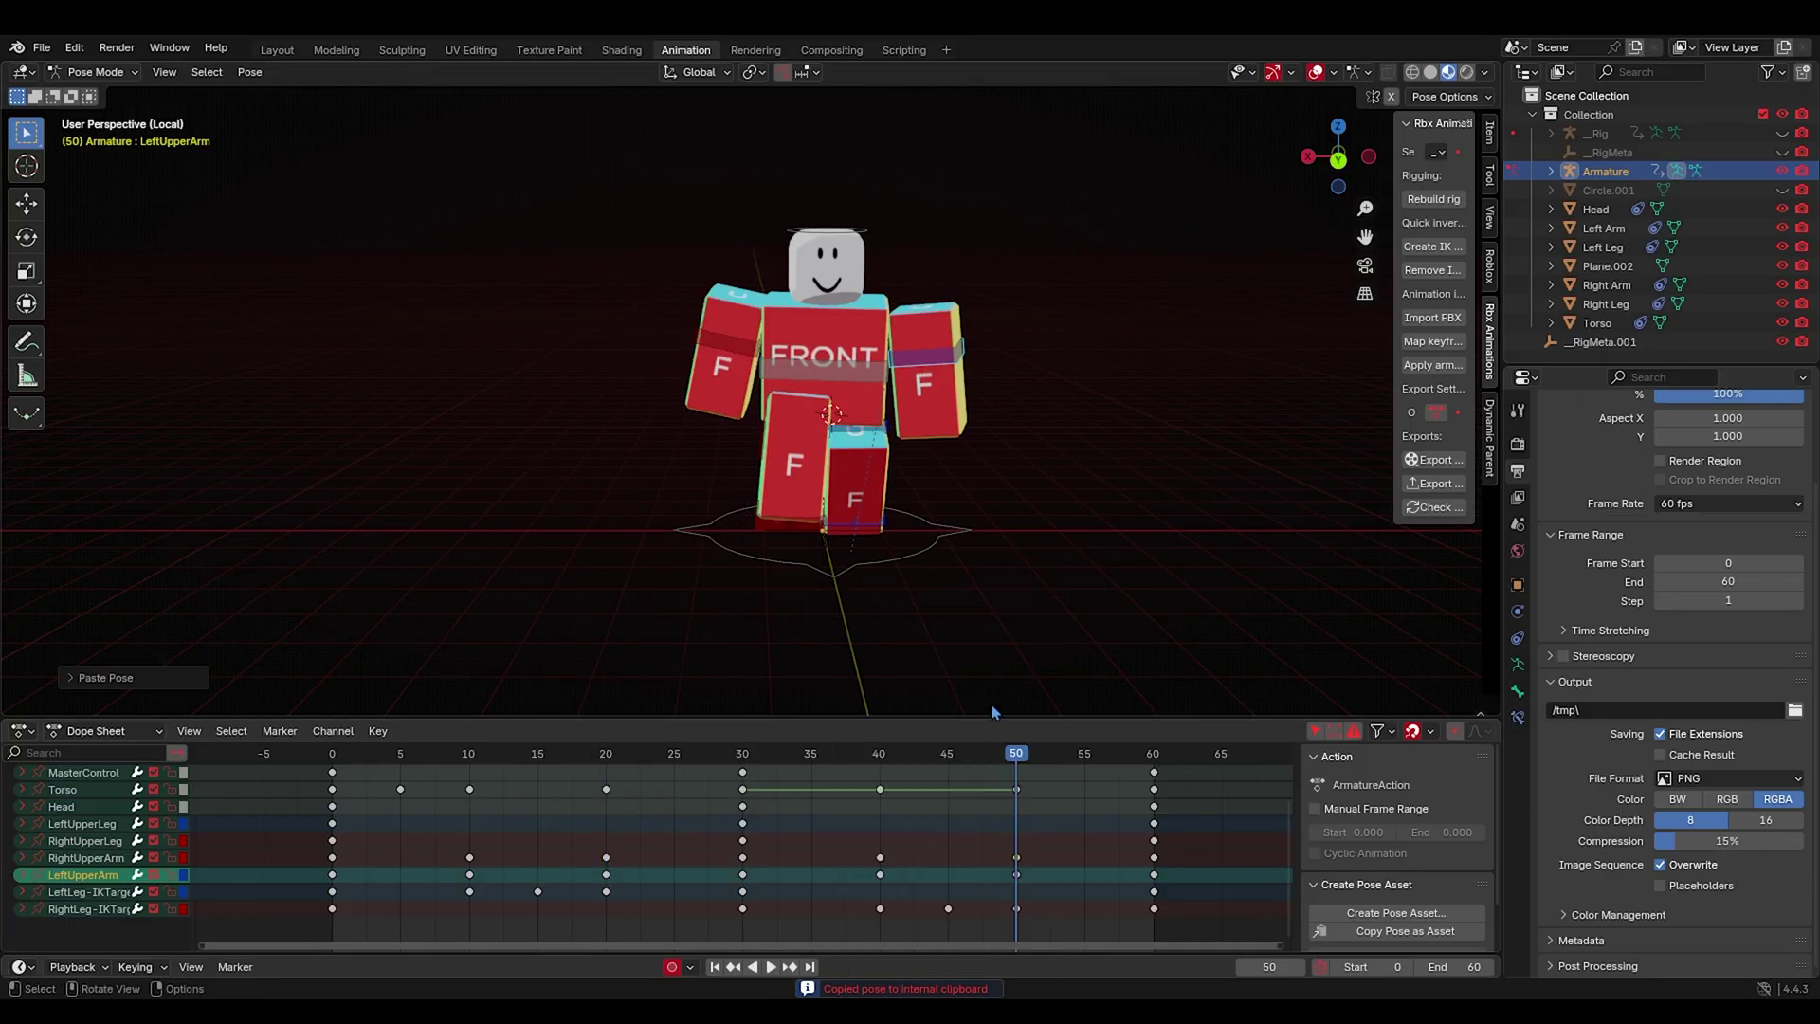
# Select the Torso and both upper arm keyframes and set their handle type to Automatic.
pyautogui.click(495, 906)
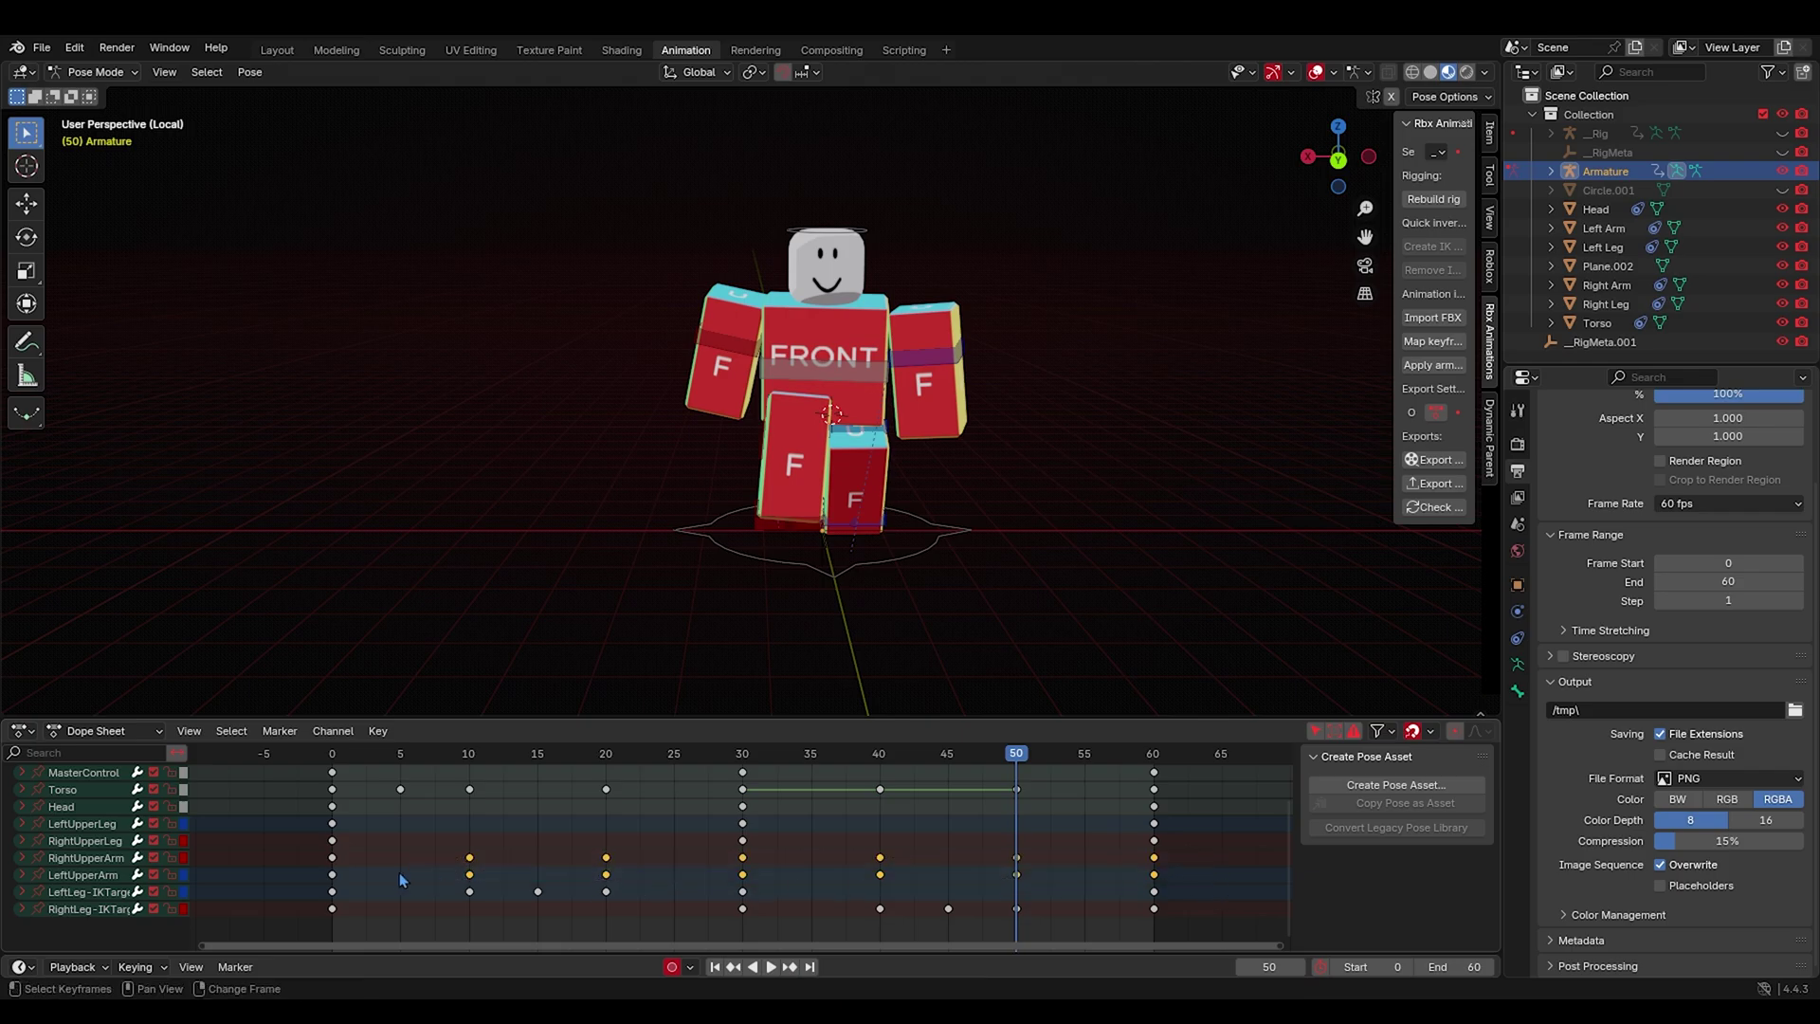
pyautogui.moveTo(323, 889); pyautogui.dragTo(321, 887)
pyautogui.scroll(3, 186, 857)
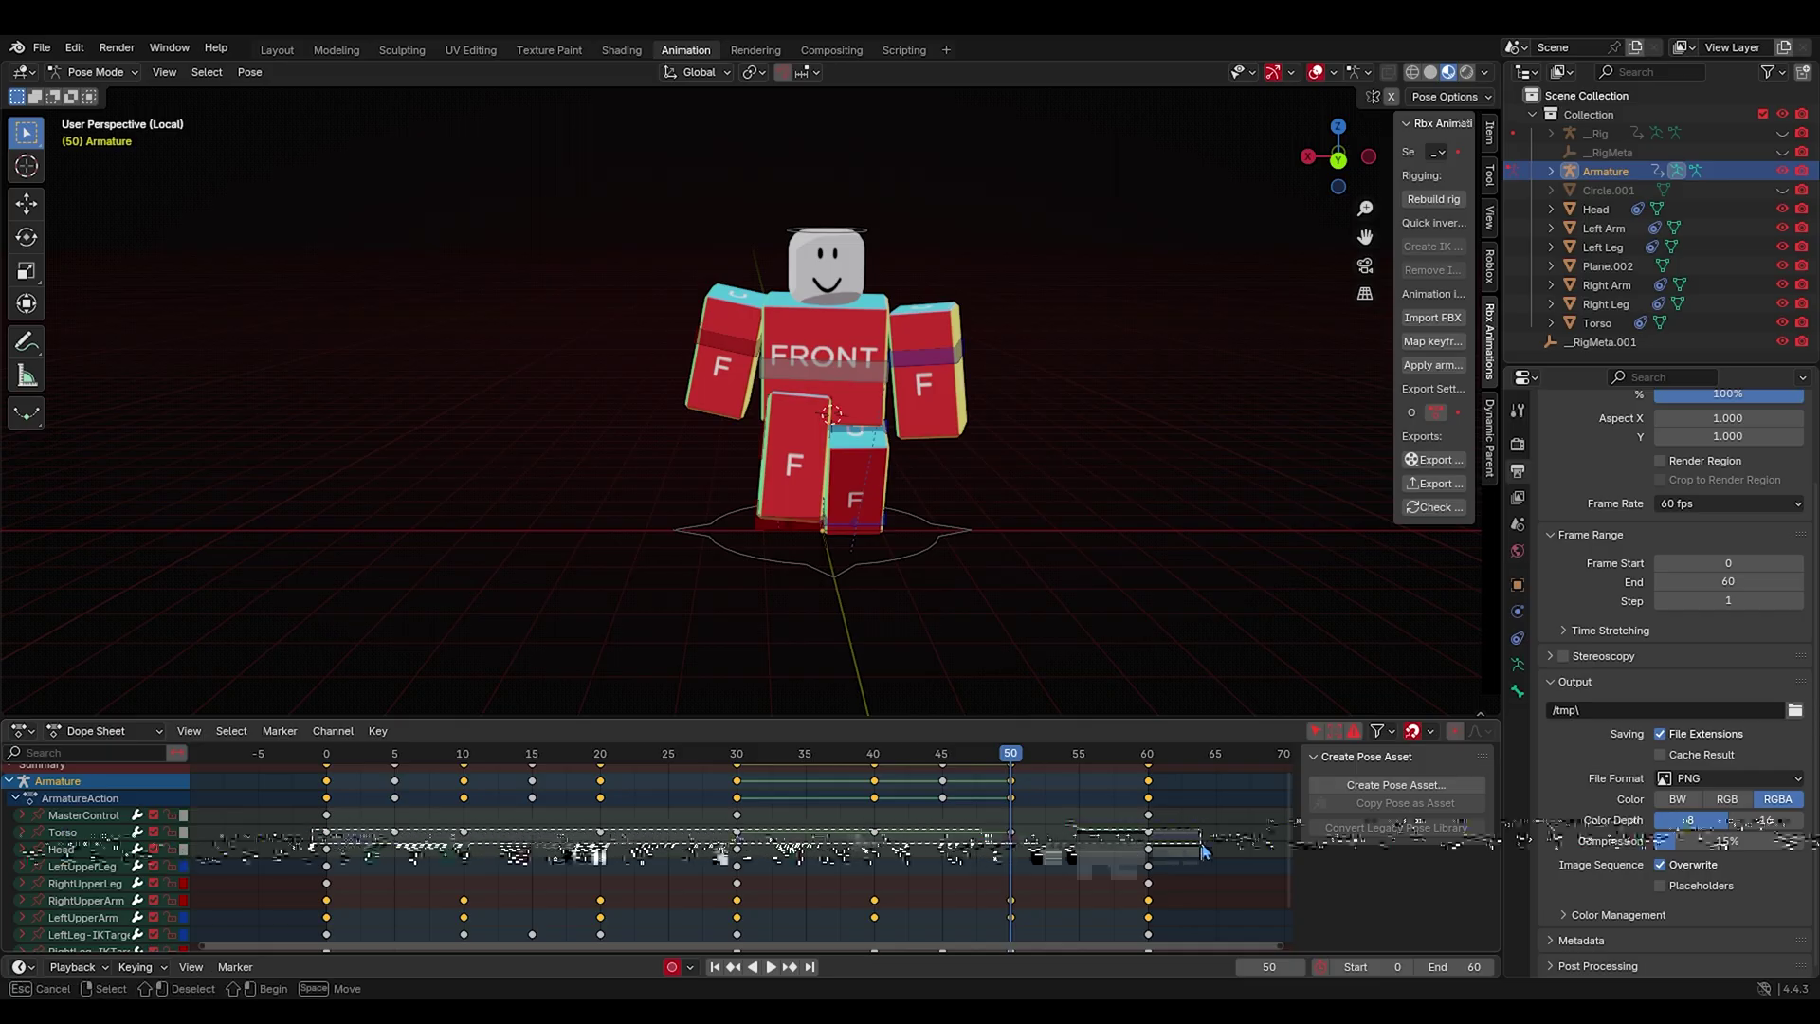
pyautogui.moveTo(981, 853); pyautogui.dragTo(933, 789, button='middle')
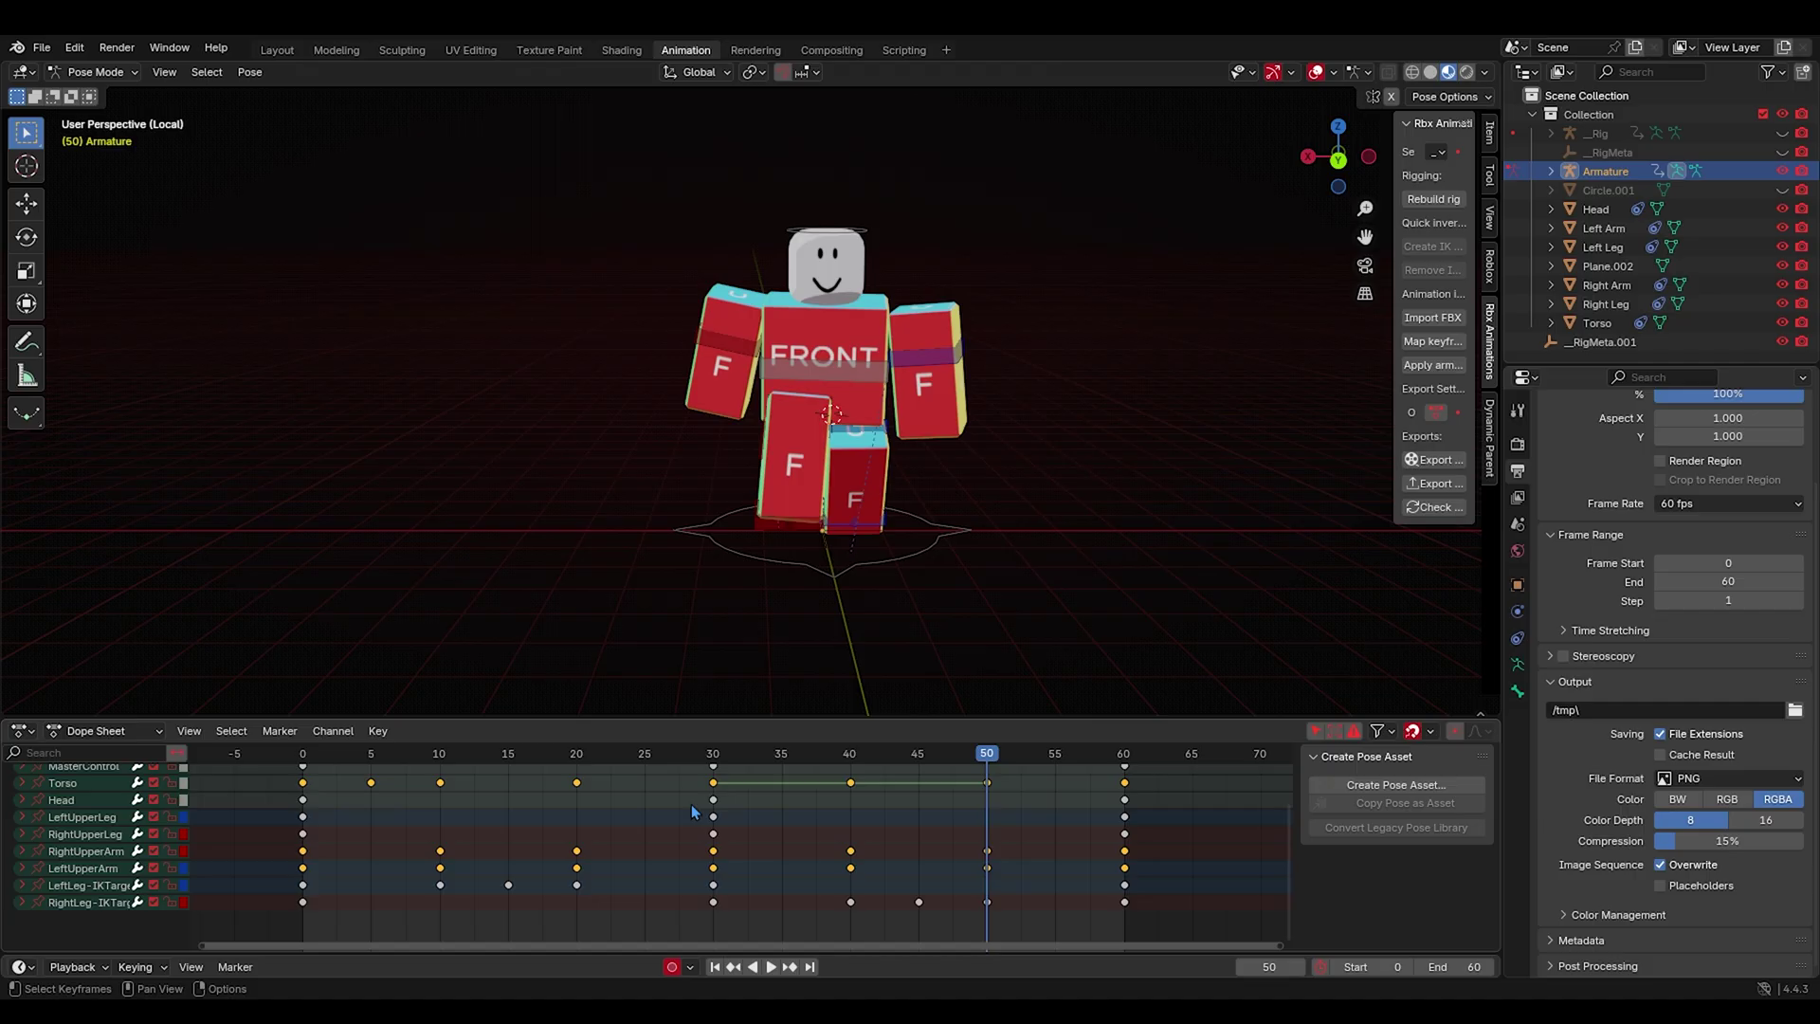
pyautogui.moveTo(684, 799); pyautogui.dragTo(706, 858, button='middle')
pyautogui.moveTo(679, 752); pyautogui.dragTo(324, 751)
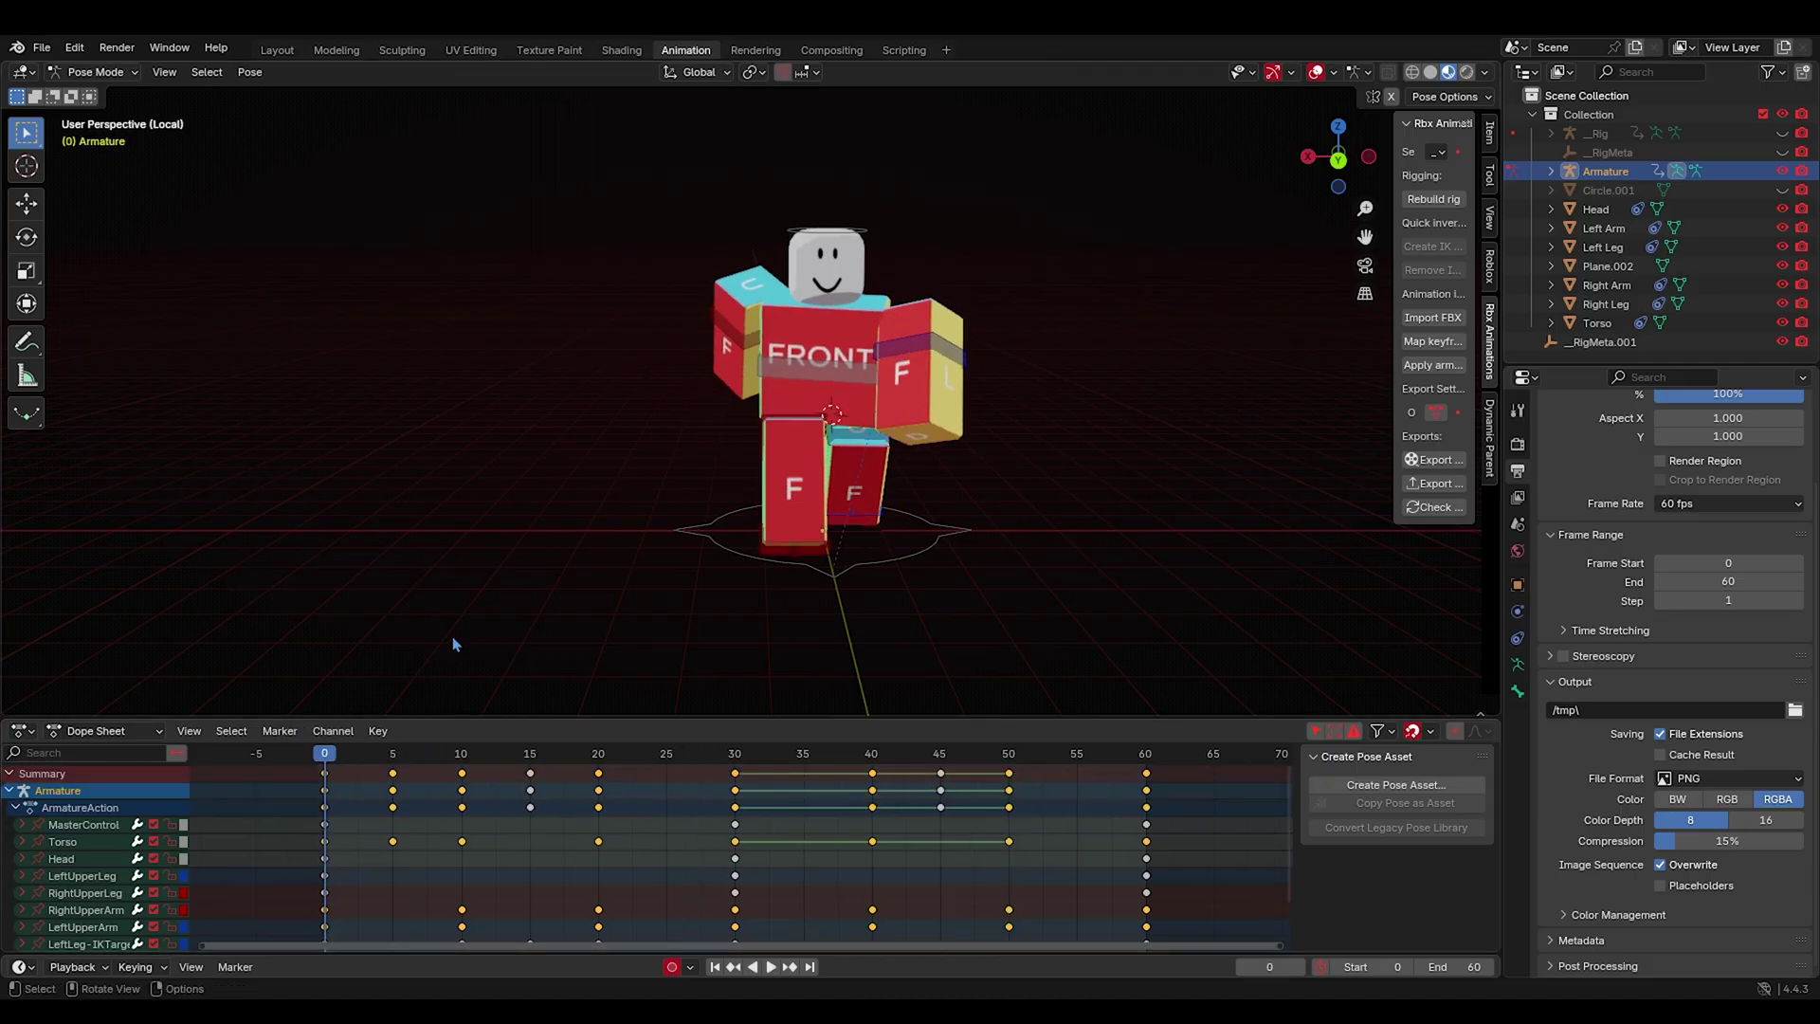
pyautogui.moveTo(454, 645); pyautogui.dragTo(918, 607, button='middle')
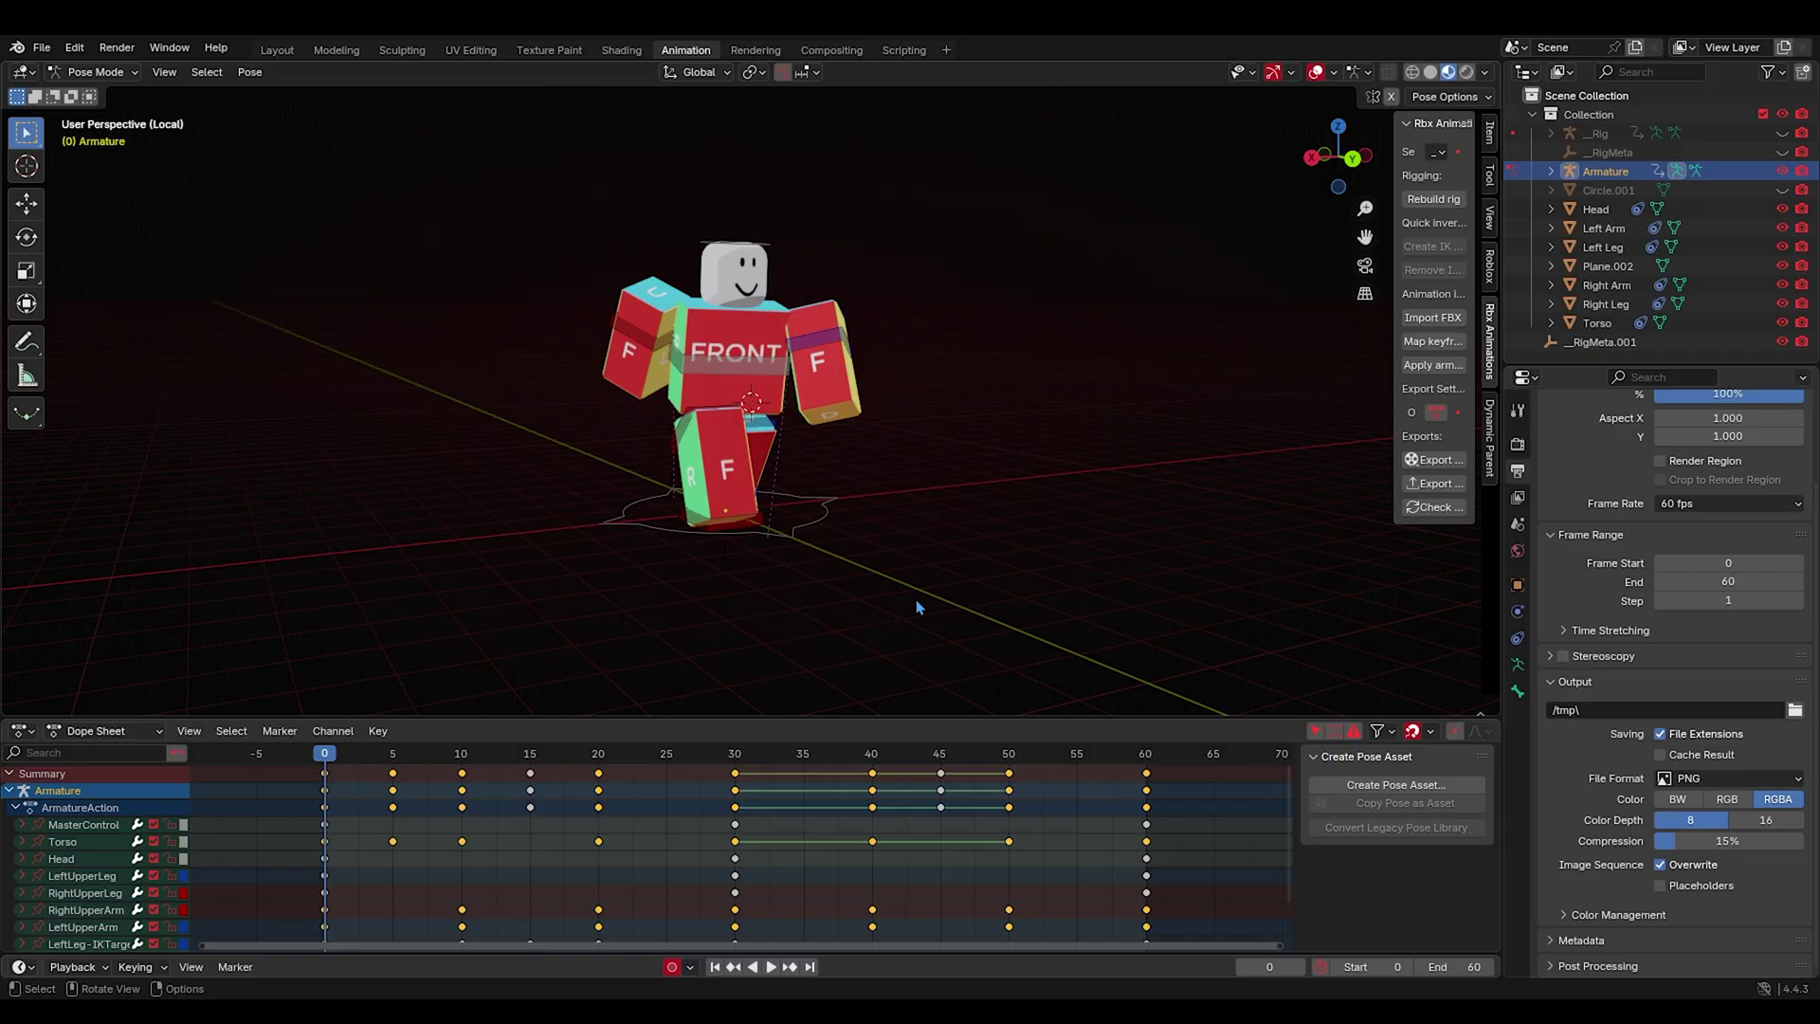
pyautogui.press('v')
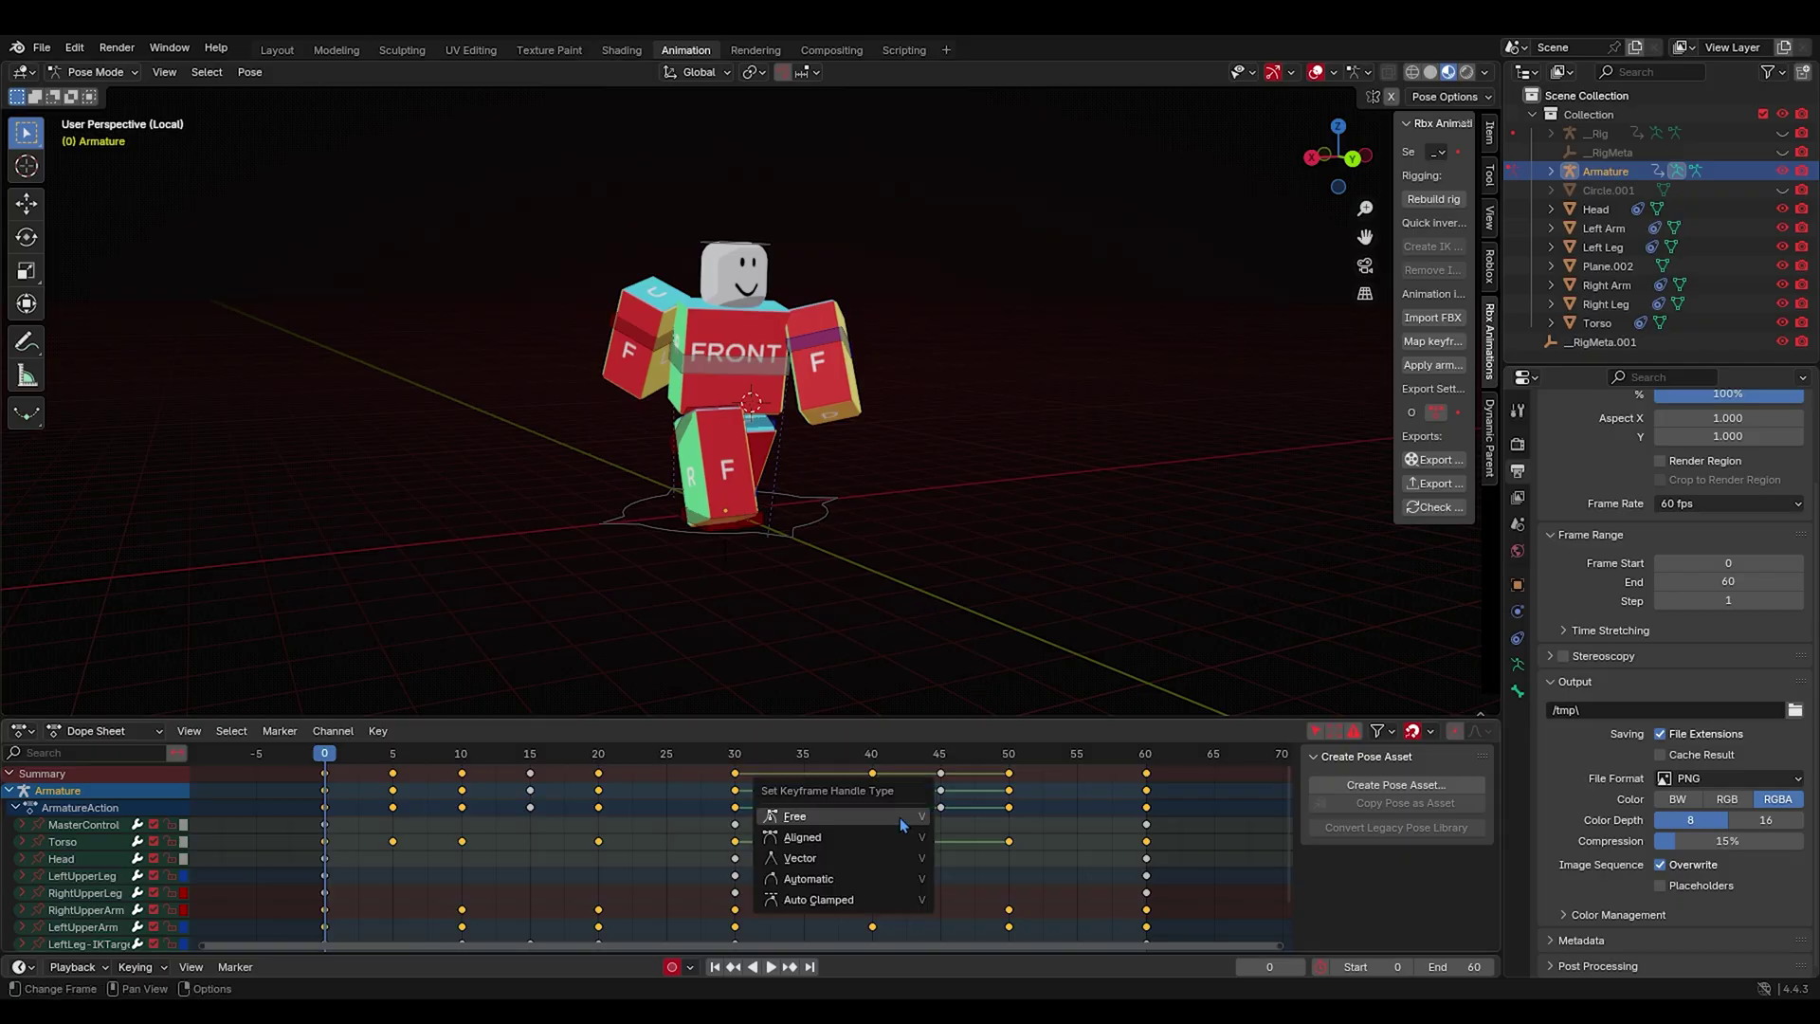
pyautogui.click(868, 878)
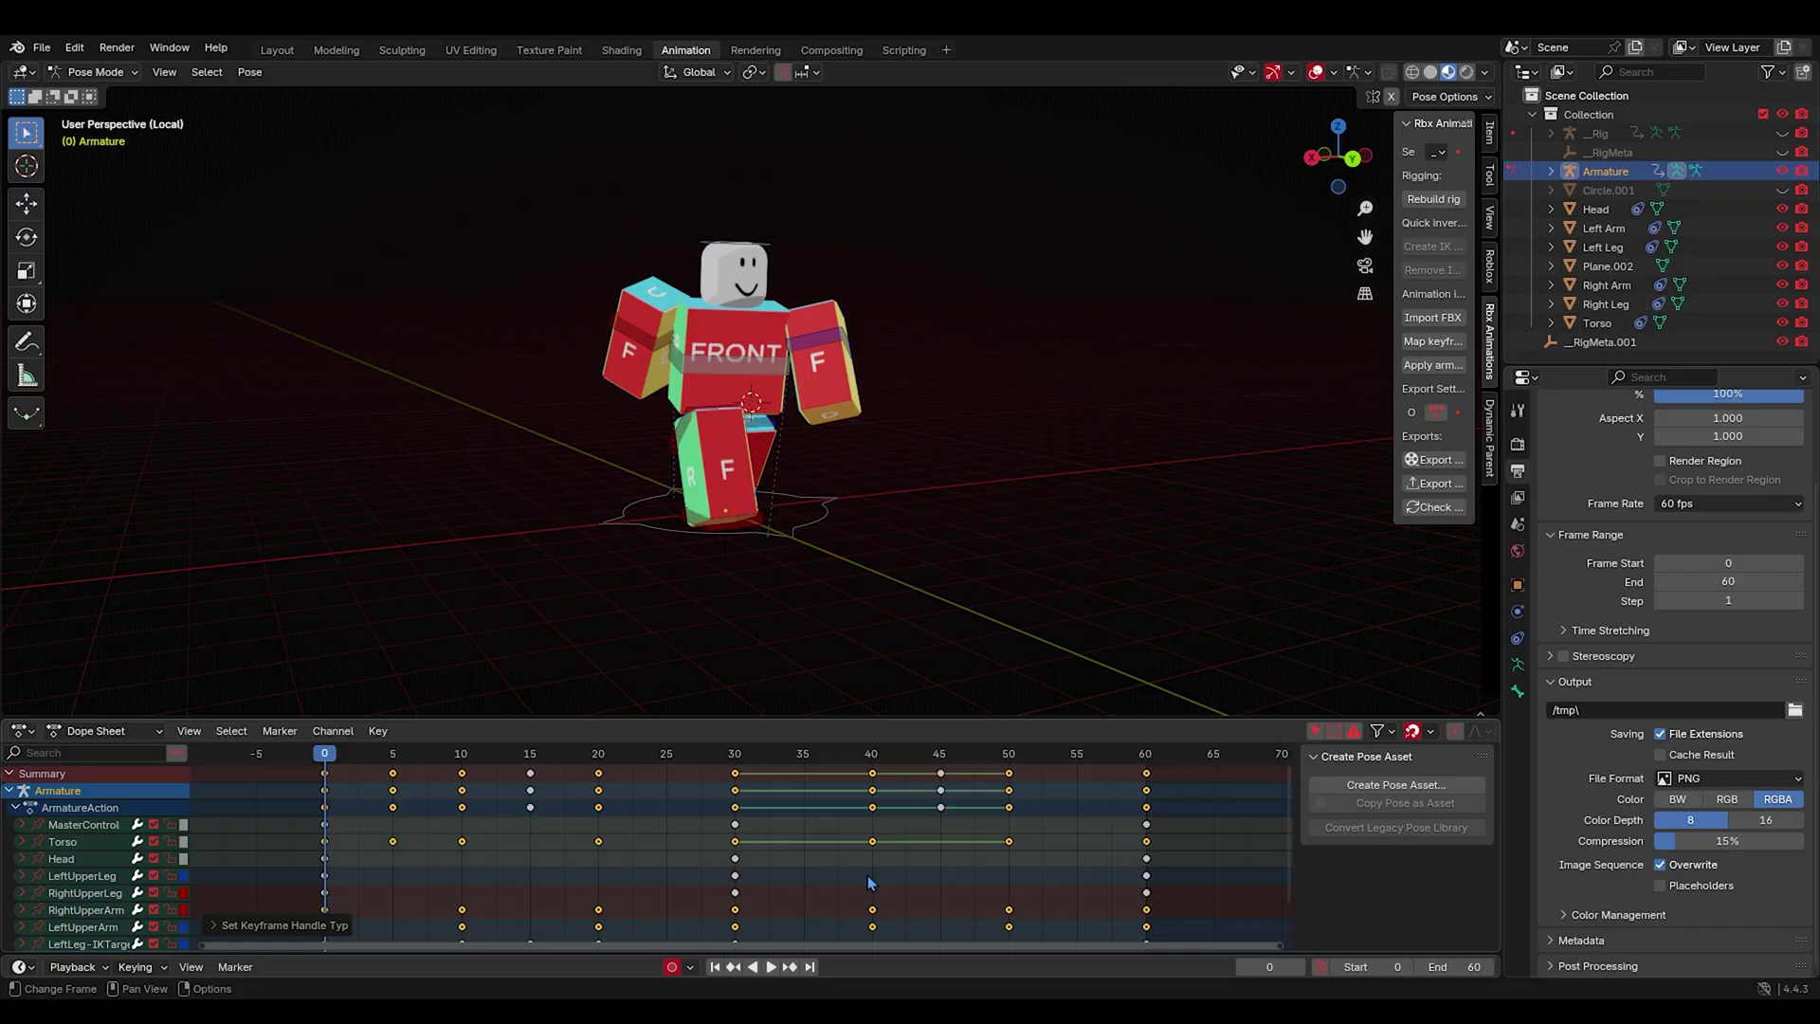
# Set the interpolation mode of all keyframes in the action to Bézier.
pyautogui.rightClick(868, 874)
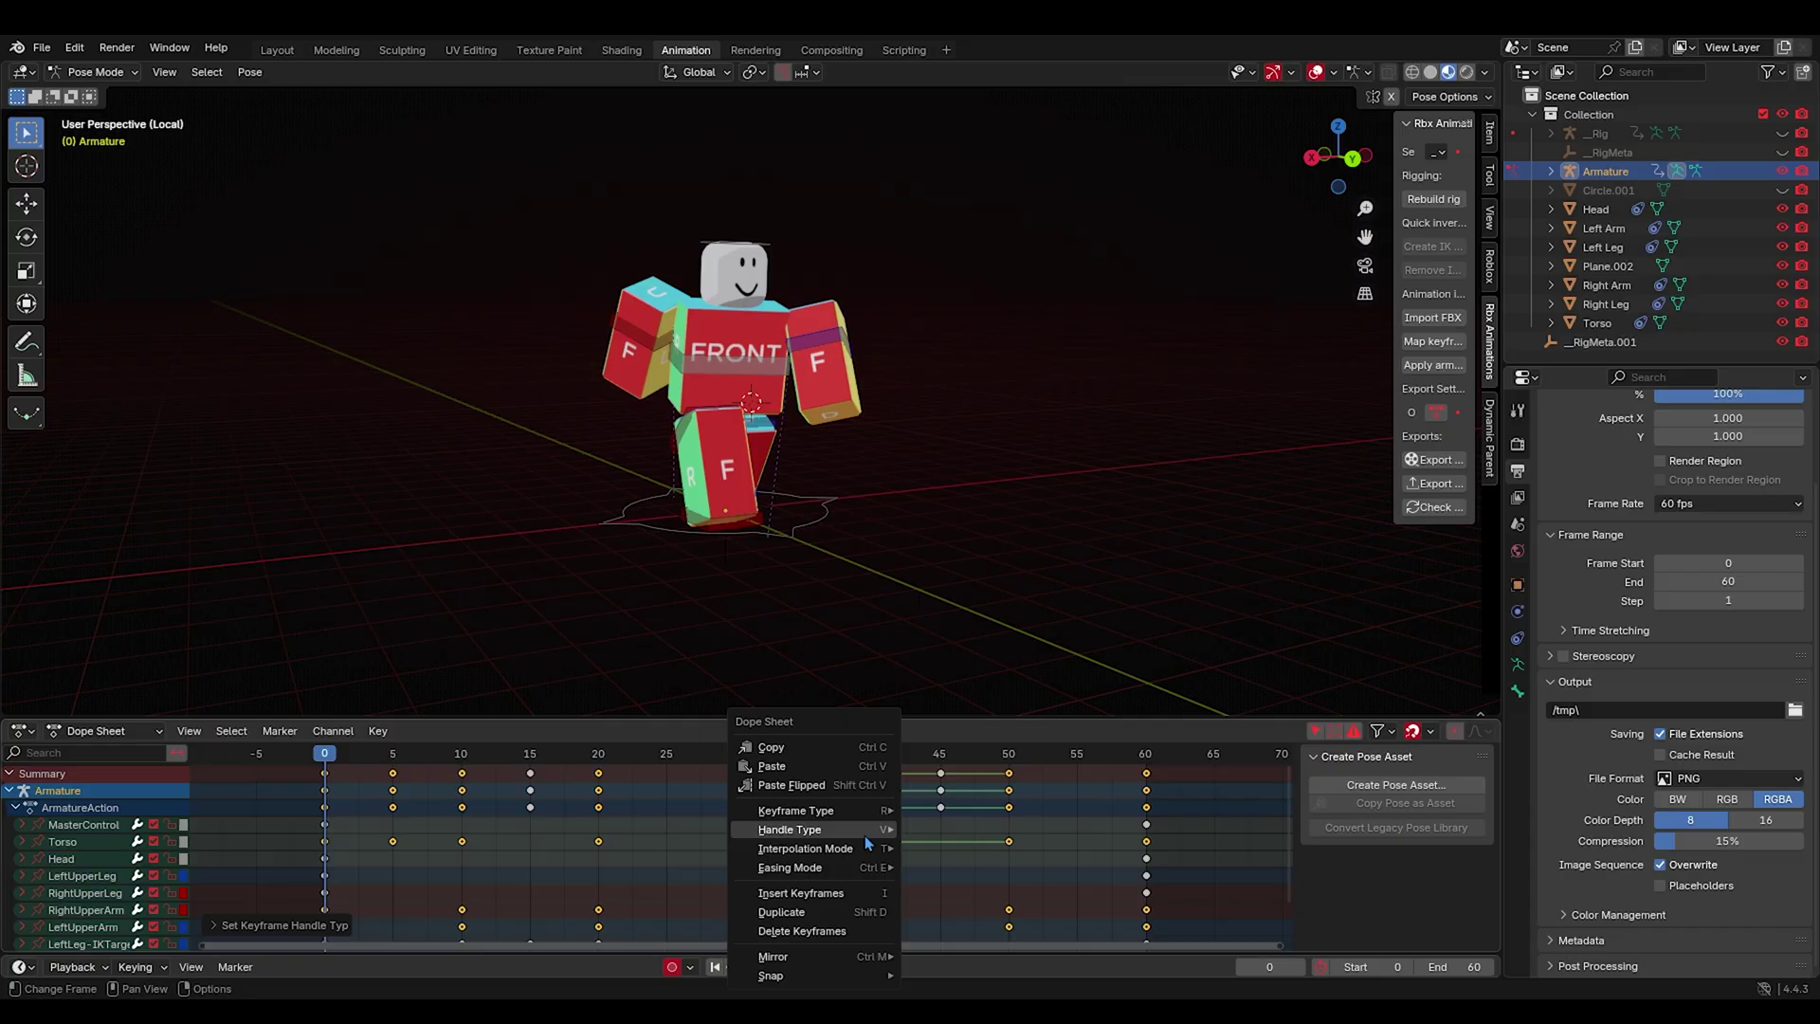
pyautogui.click(1192, 795)
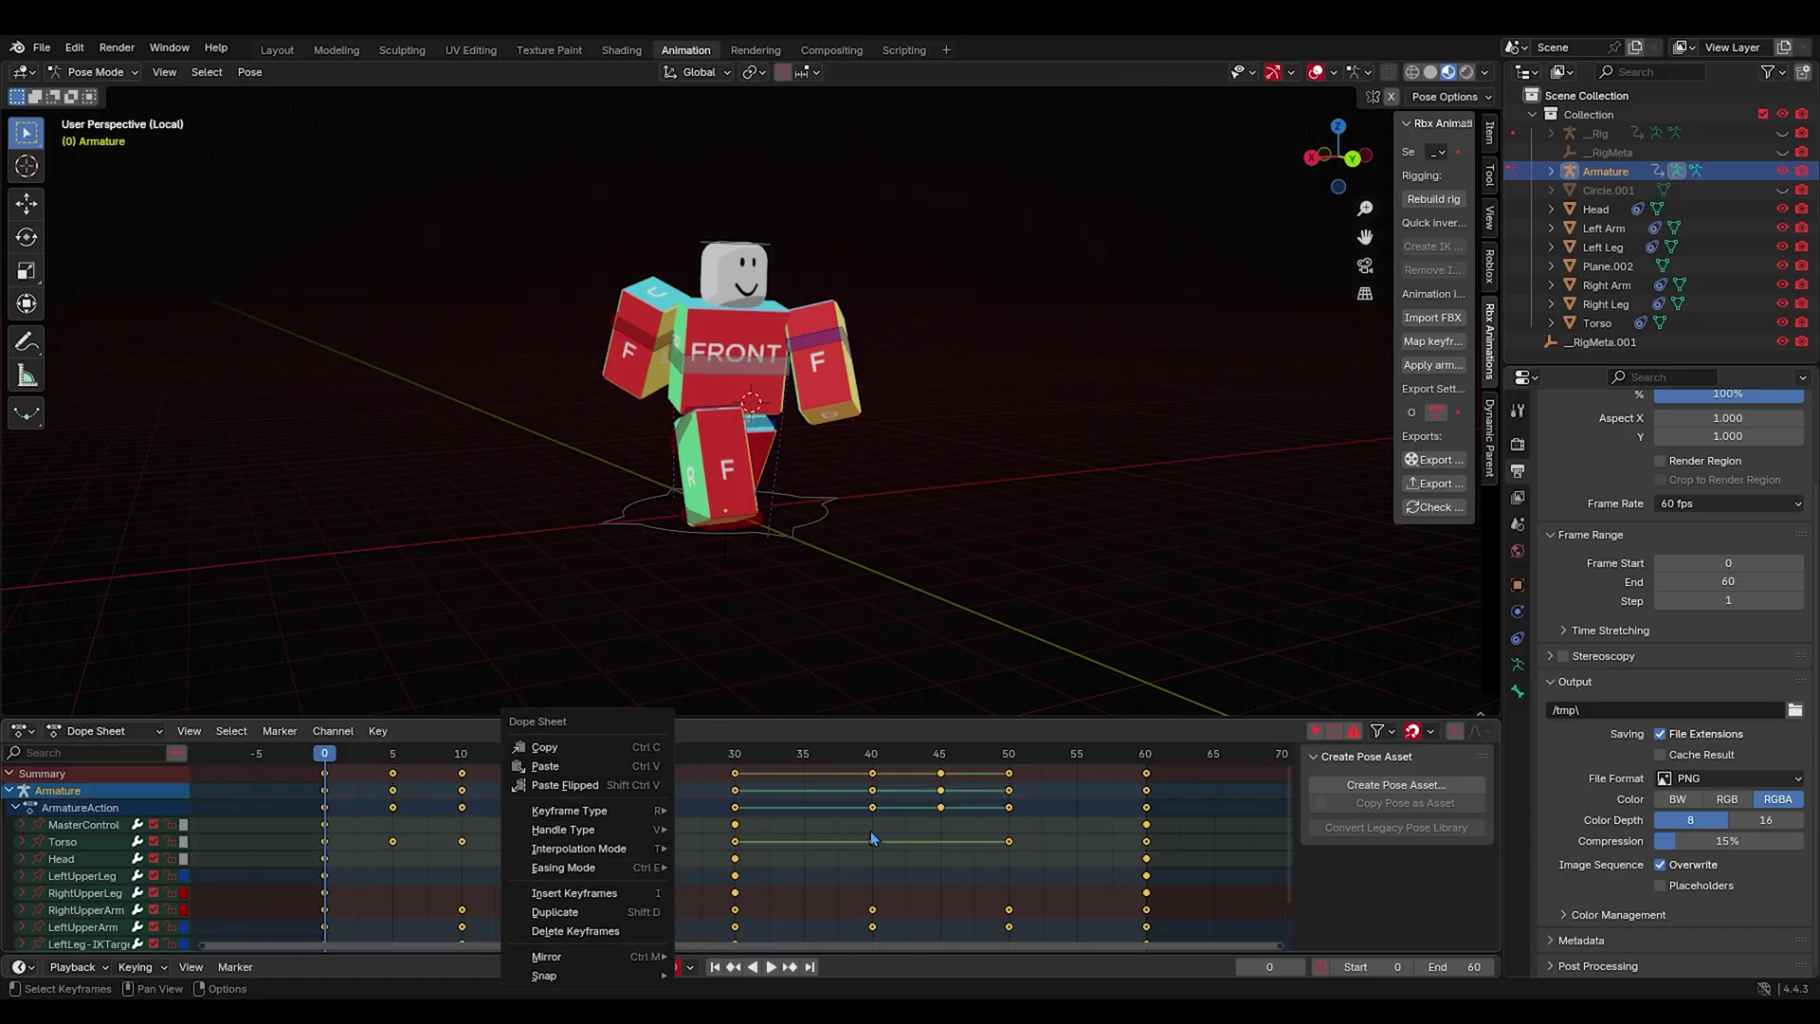
pyautogui.click(749, 833)
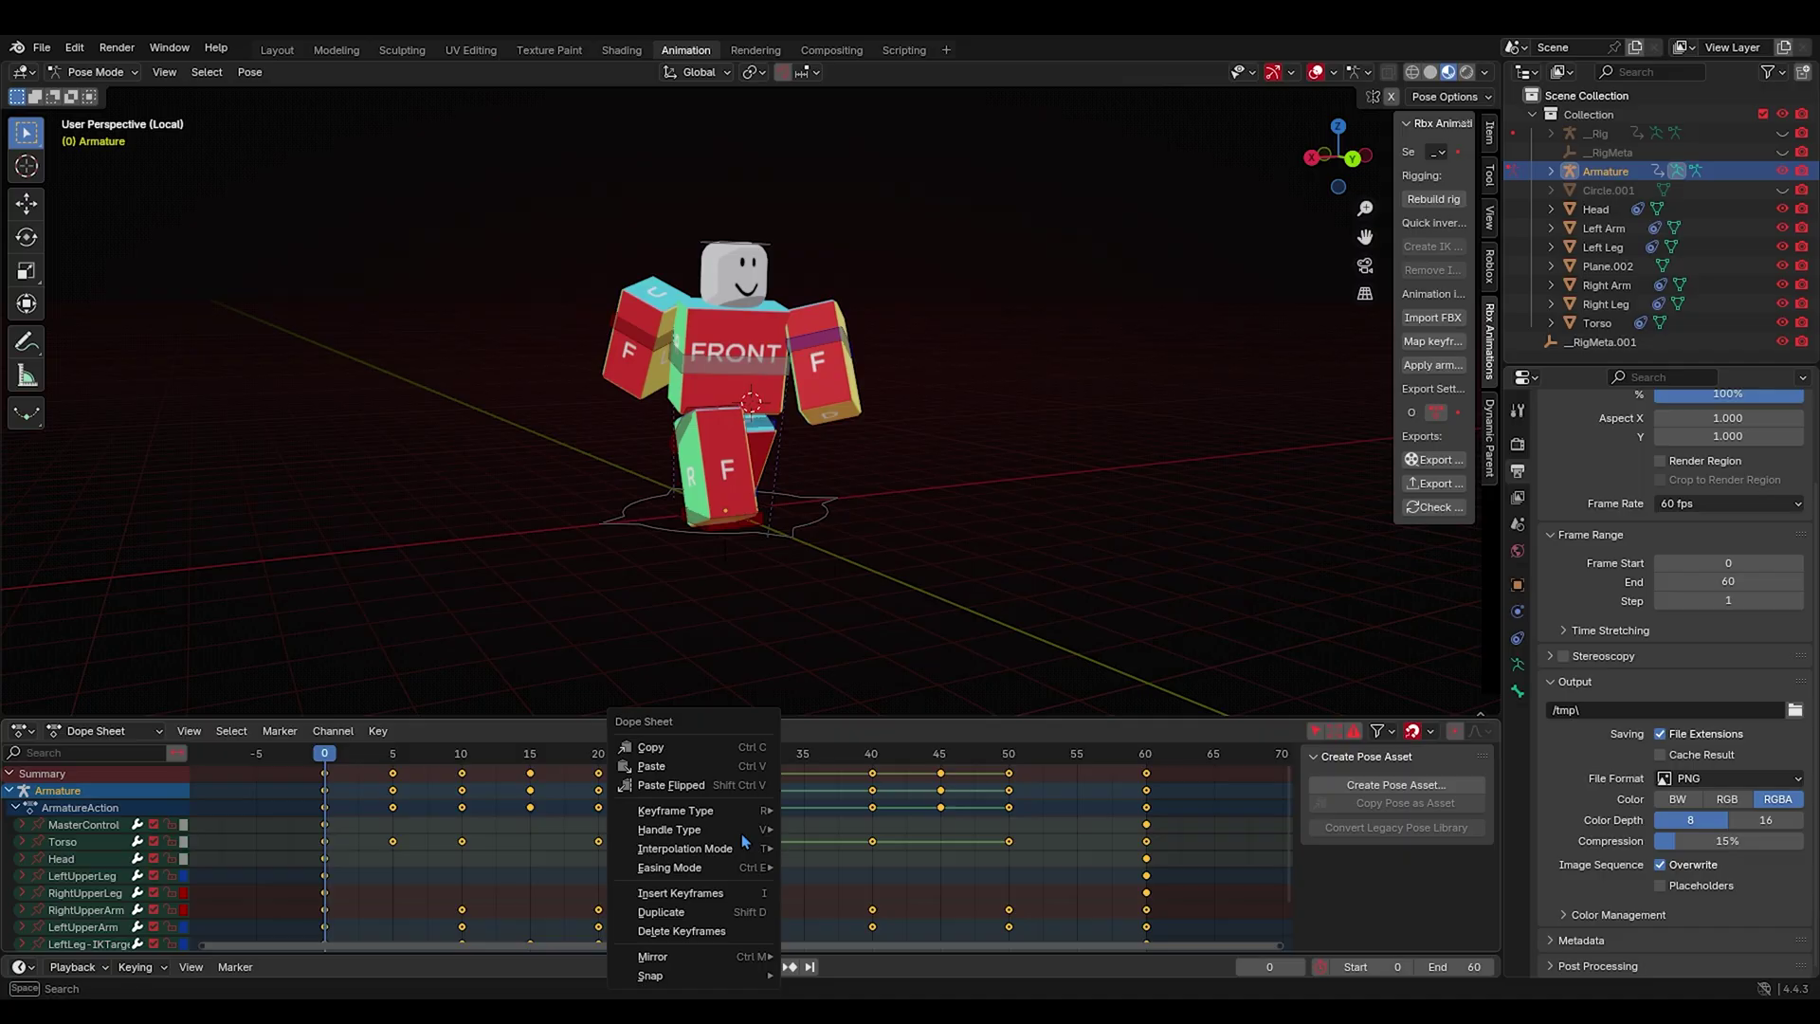
pyautogui.moveTo(733, 854)
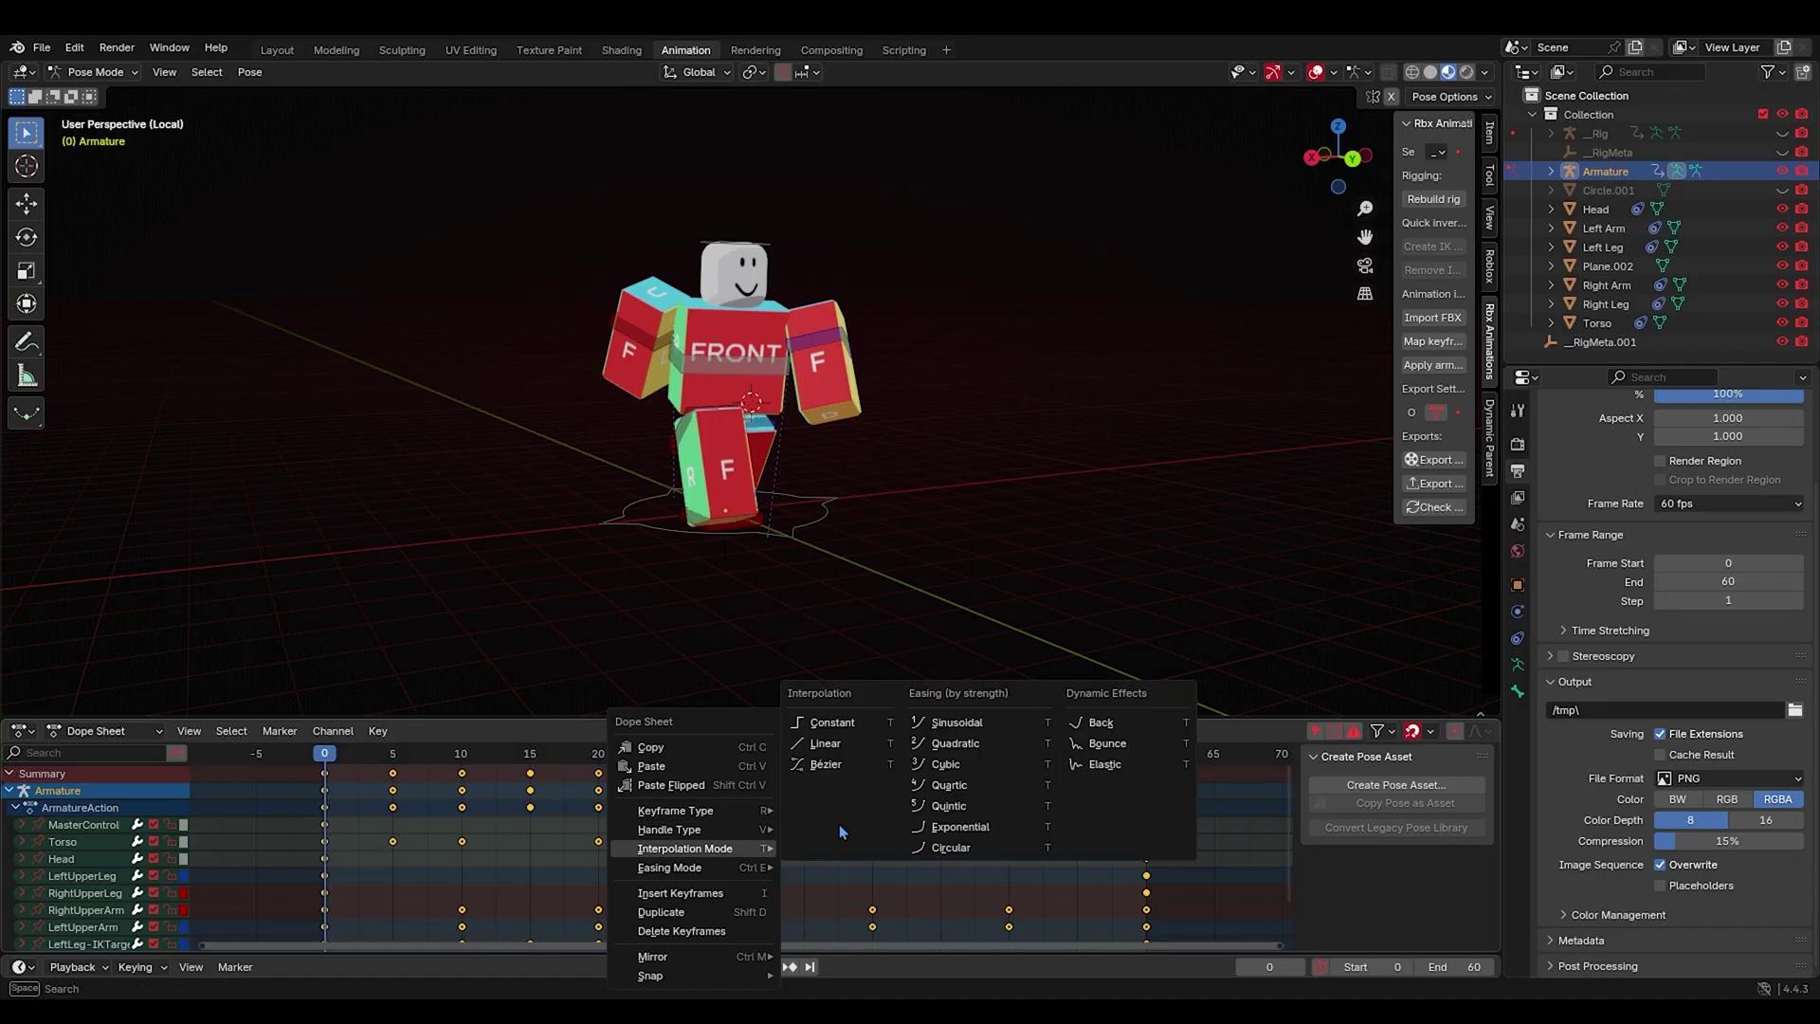
pyautogui.click(859, 768)
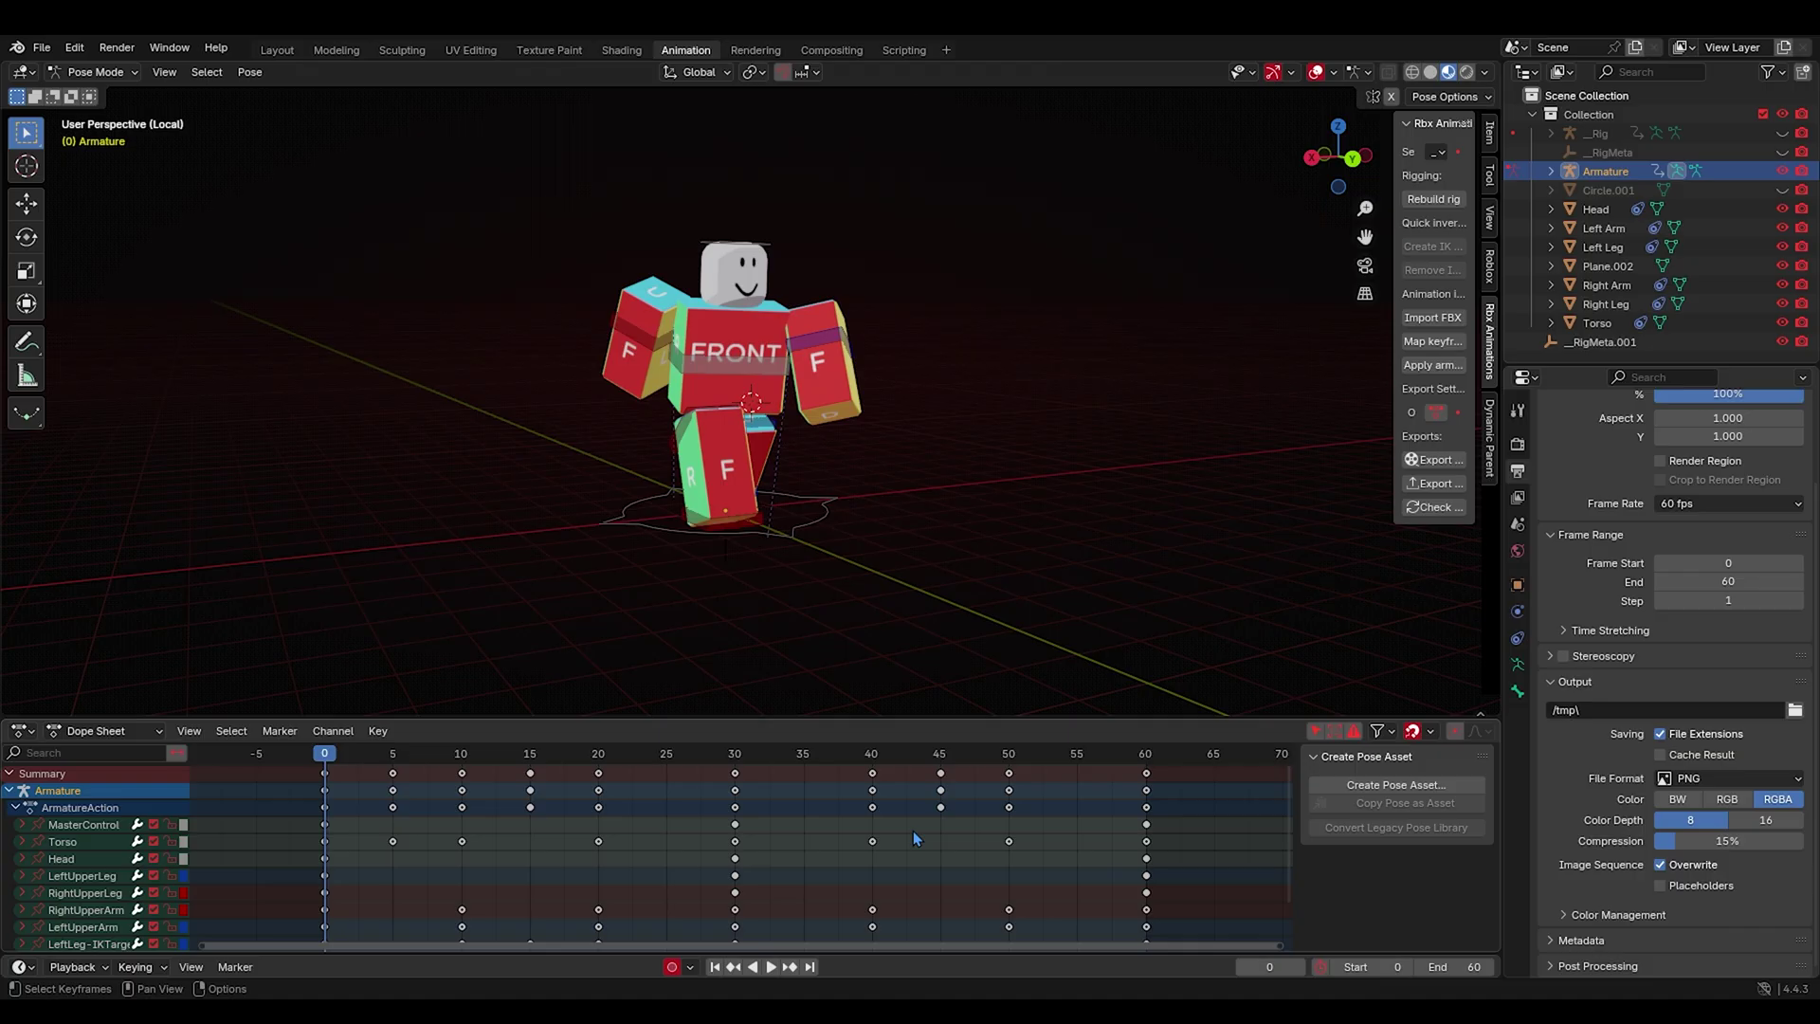
# Play back the walk cycle and lower the Torso slightly at frames 10 and 40.
pyautogui.press('space')
pyautogui.moveTo(914, 816); pyautogui.dragTo(930, 516, button='middle')
pyautogui.moveTo(566, 633); pyautogui.dragTo(507, 628, button='middle')
pyautogui.moveTo(664, 640); pyautogui.dragTo(573, 642, button='middle')
pyautogui.click(462, 753)
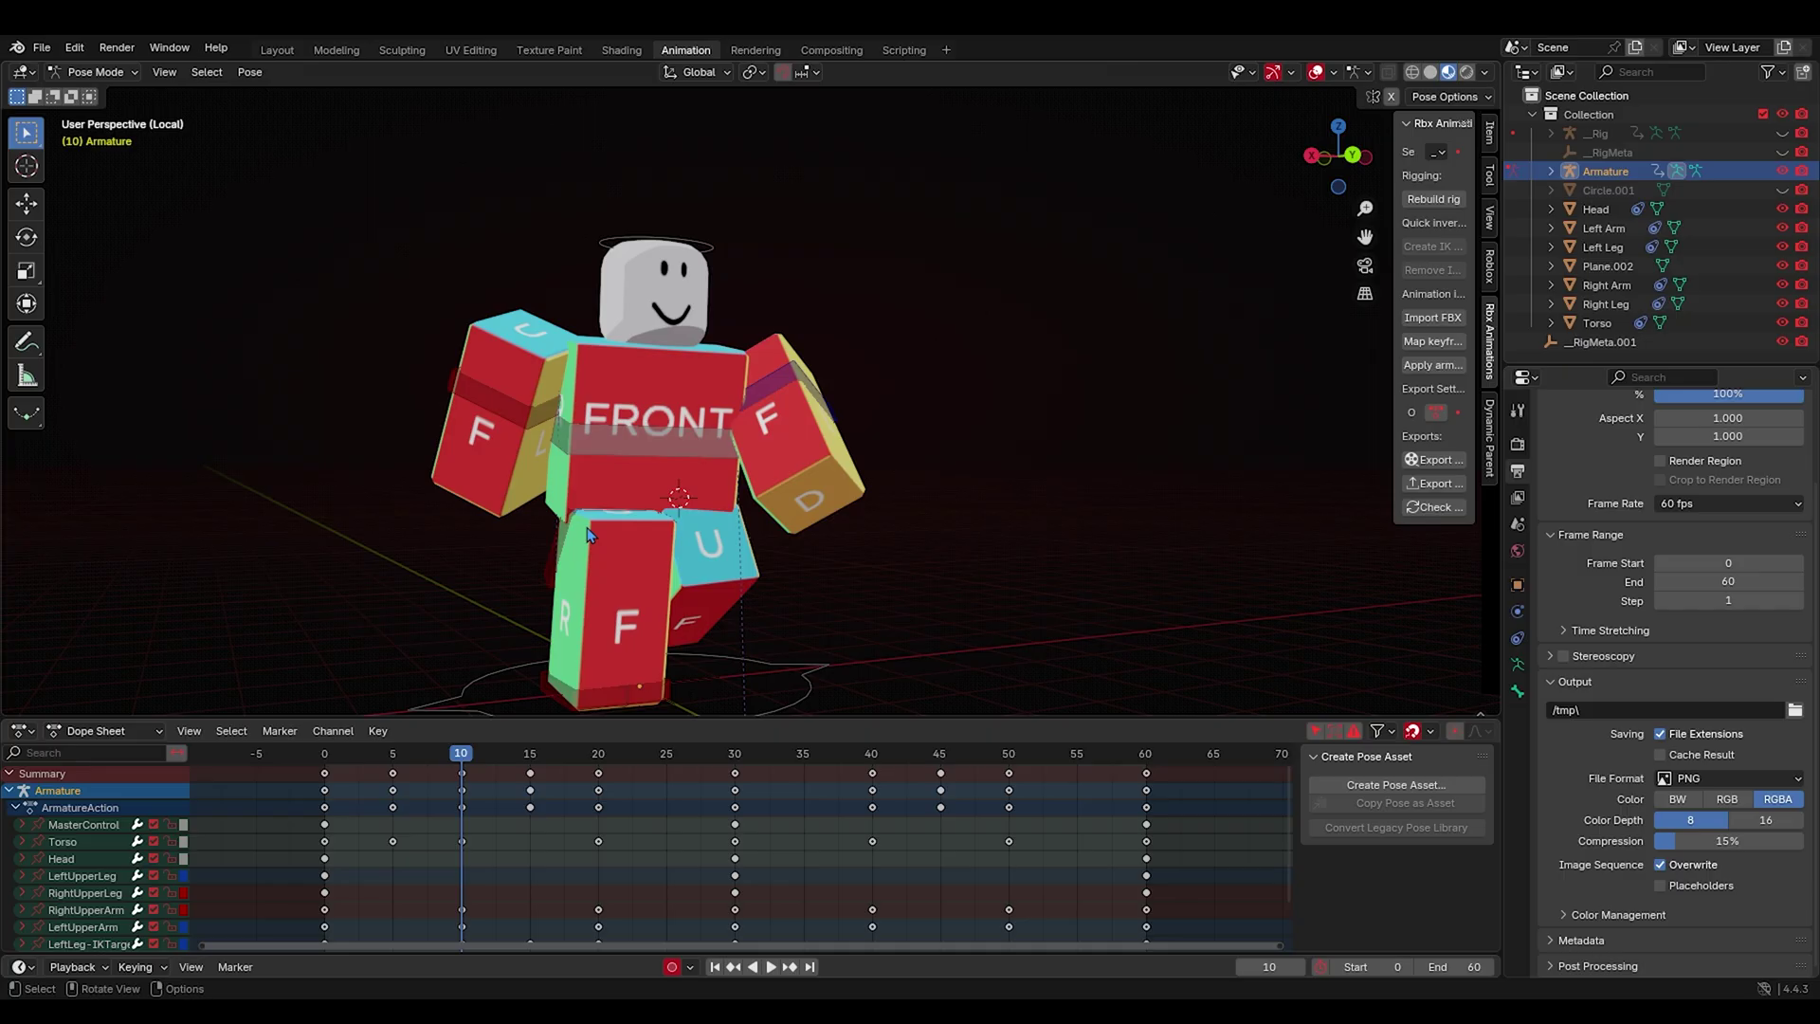
pyautogui.click(638, 429)
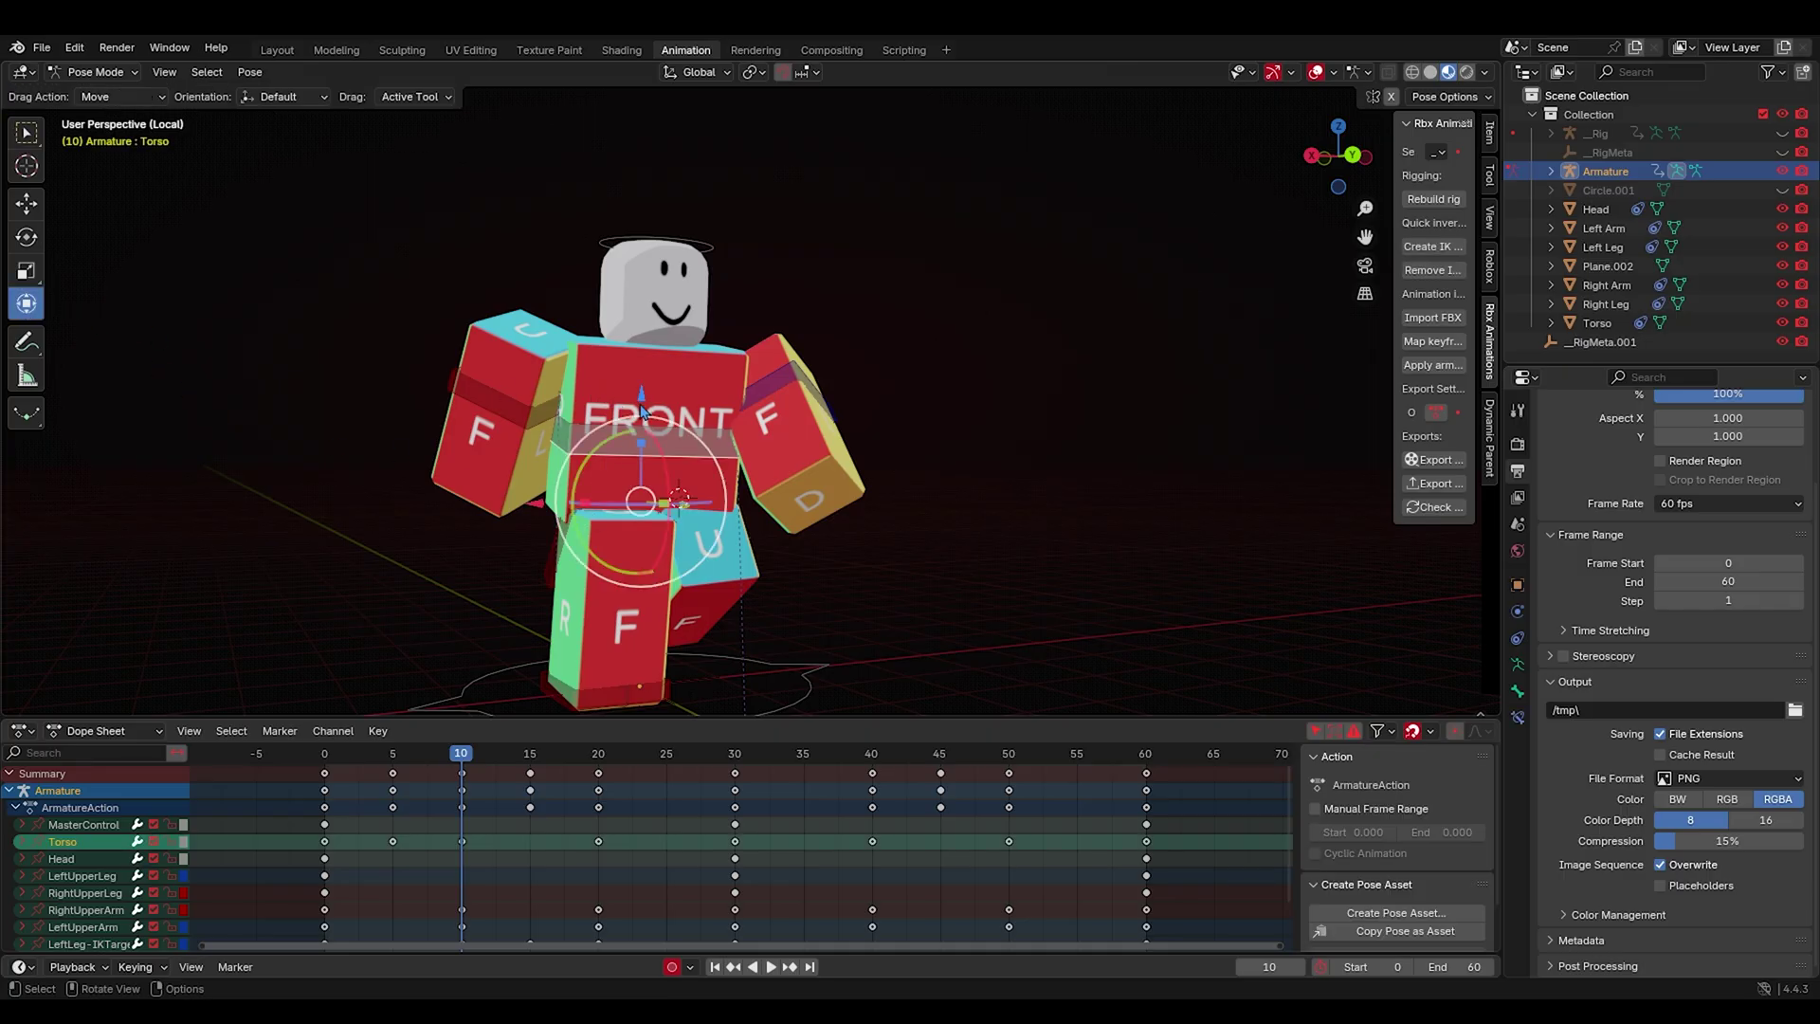
pyautogui.click(642, 407)
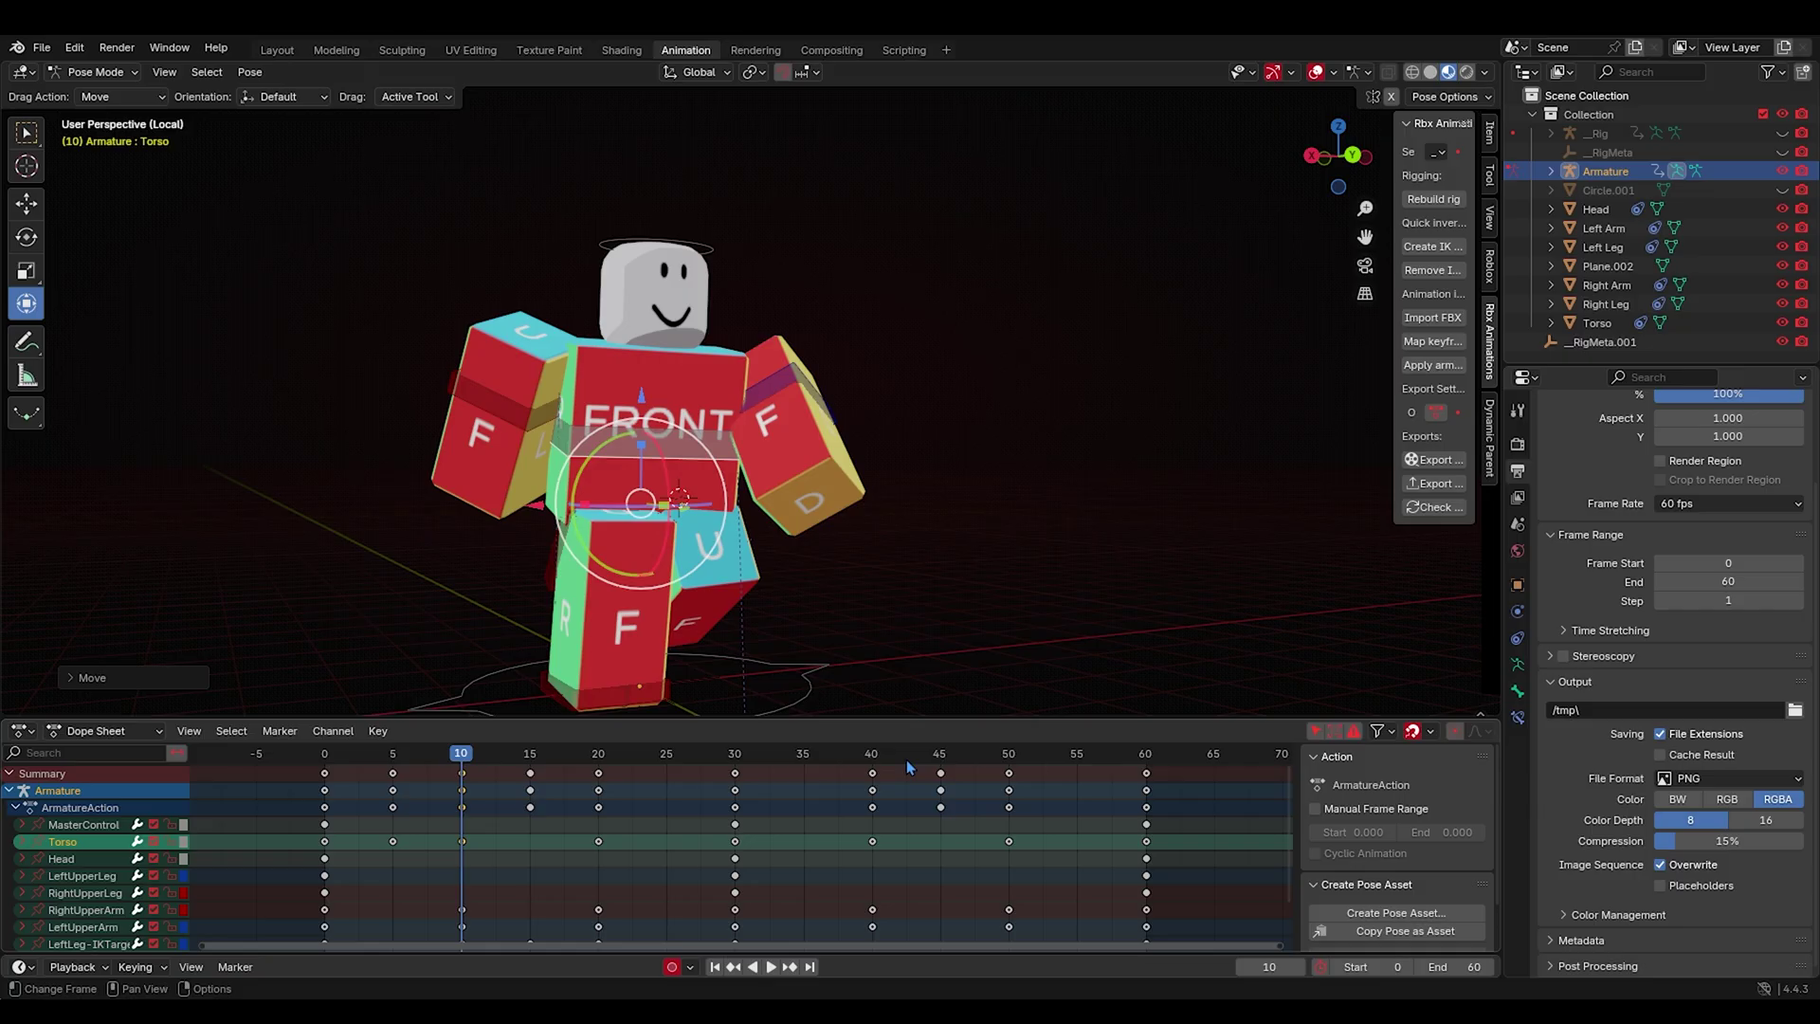
pyautogui.click(871, 743)
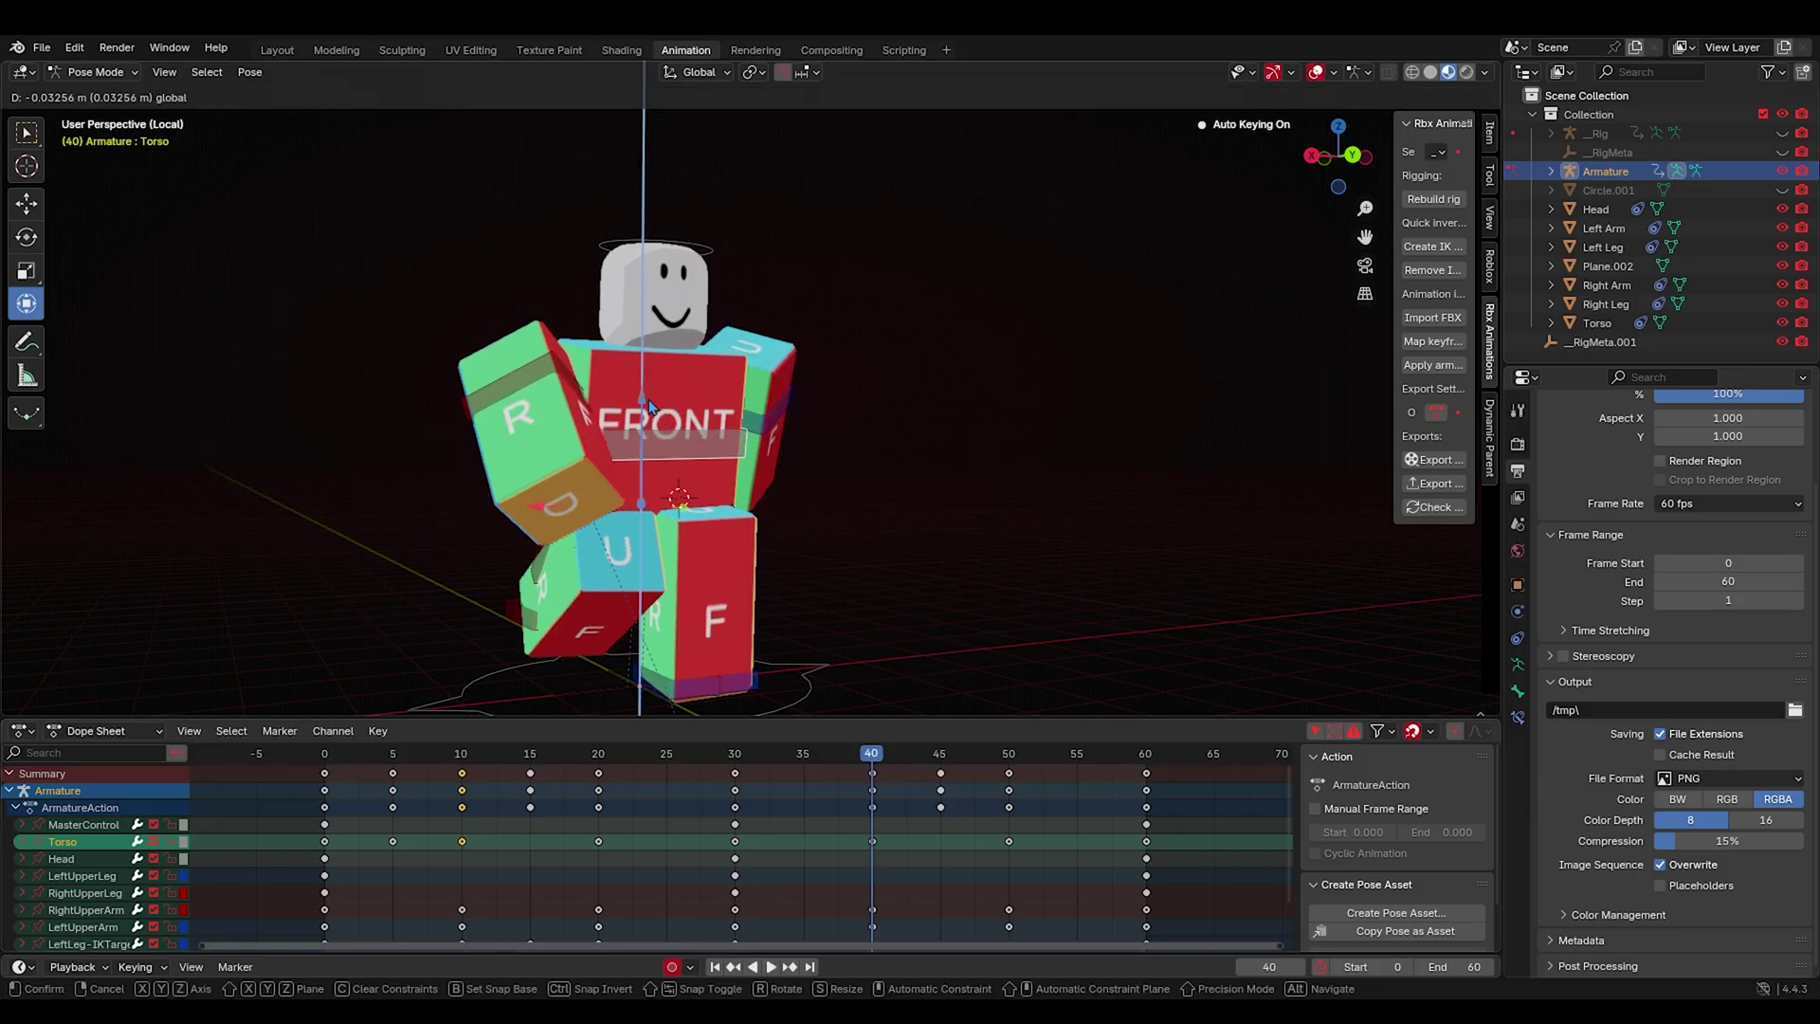
pyautogui.click(642, 395)
# Readjust the Torso's height slightly at frame 40 and play back the walk from the side.
pyautogui.press('space')
pyautogui.moveTo(661, 613); pyautogui.dragTo(742, 628, button='middle')
pyautogui.press('space')
pyautogui.click(872, 756)
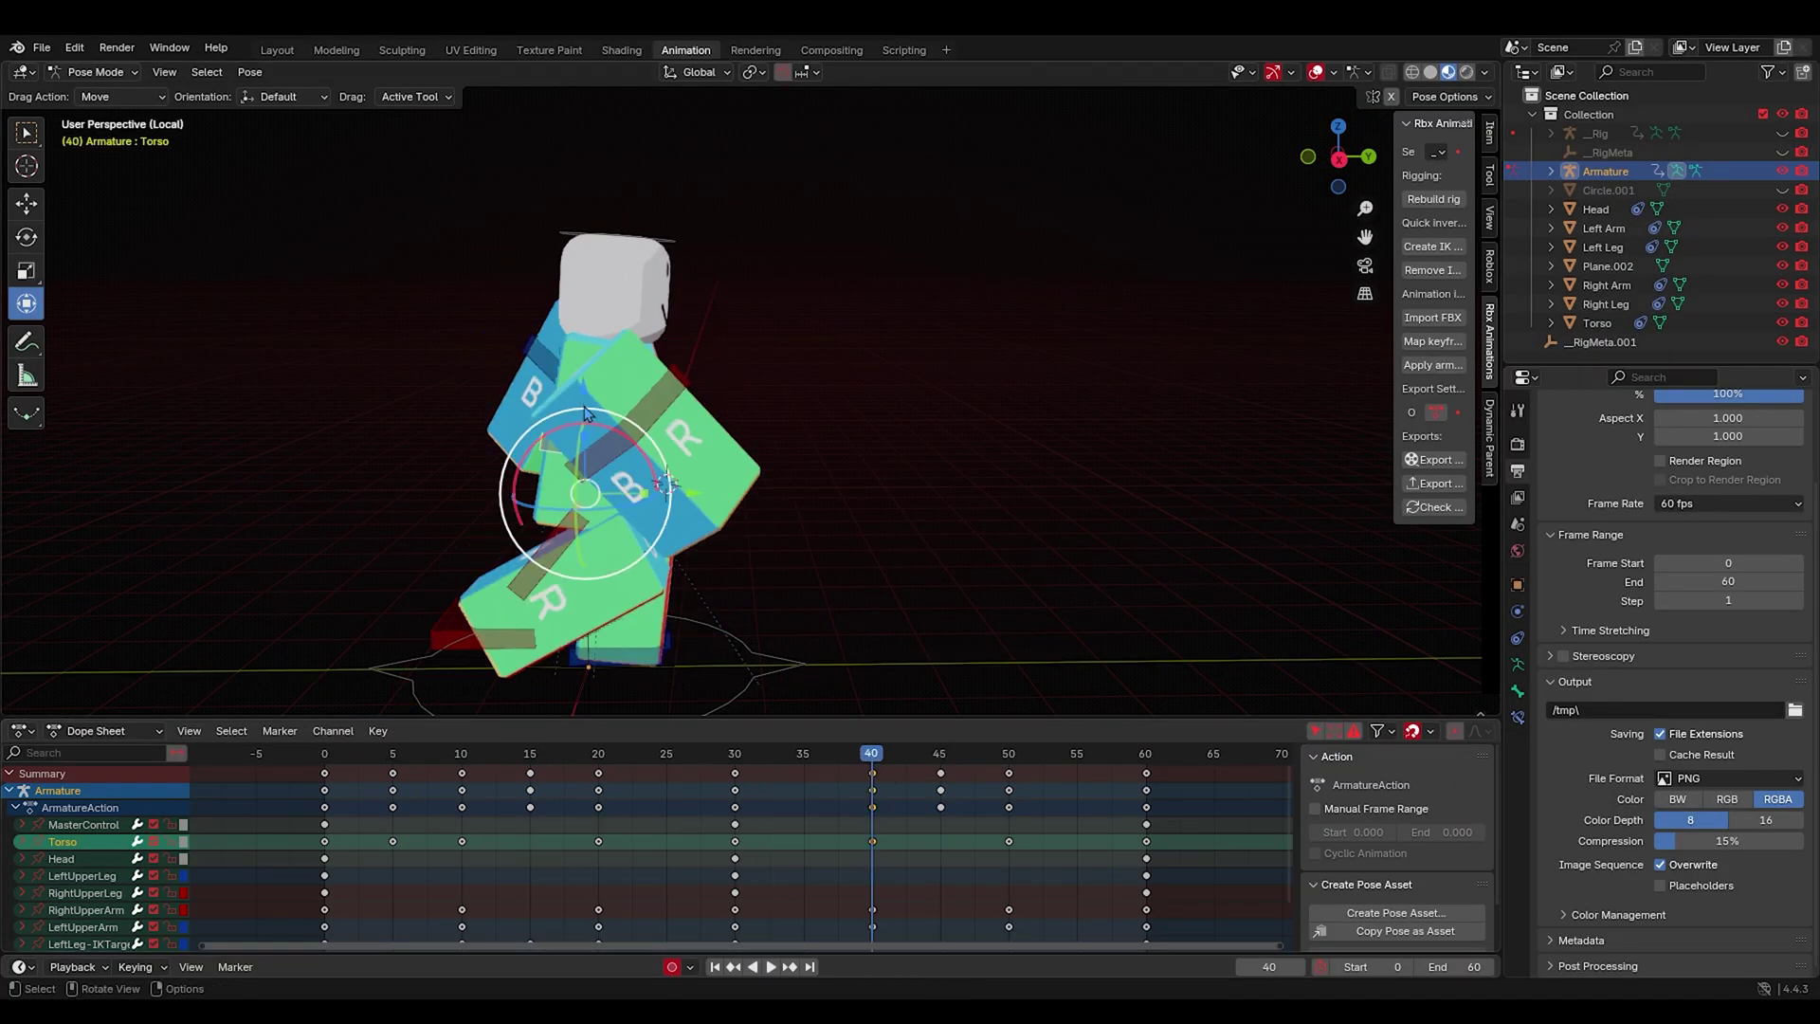
pyautogui.click(594, 397)
pyautogui.press('space')
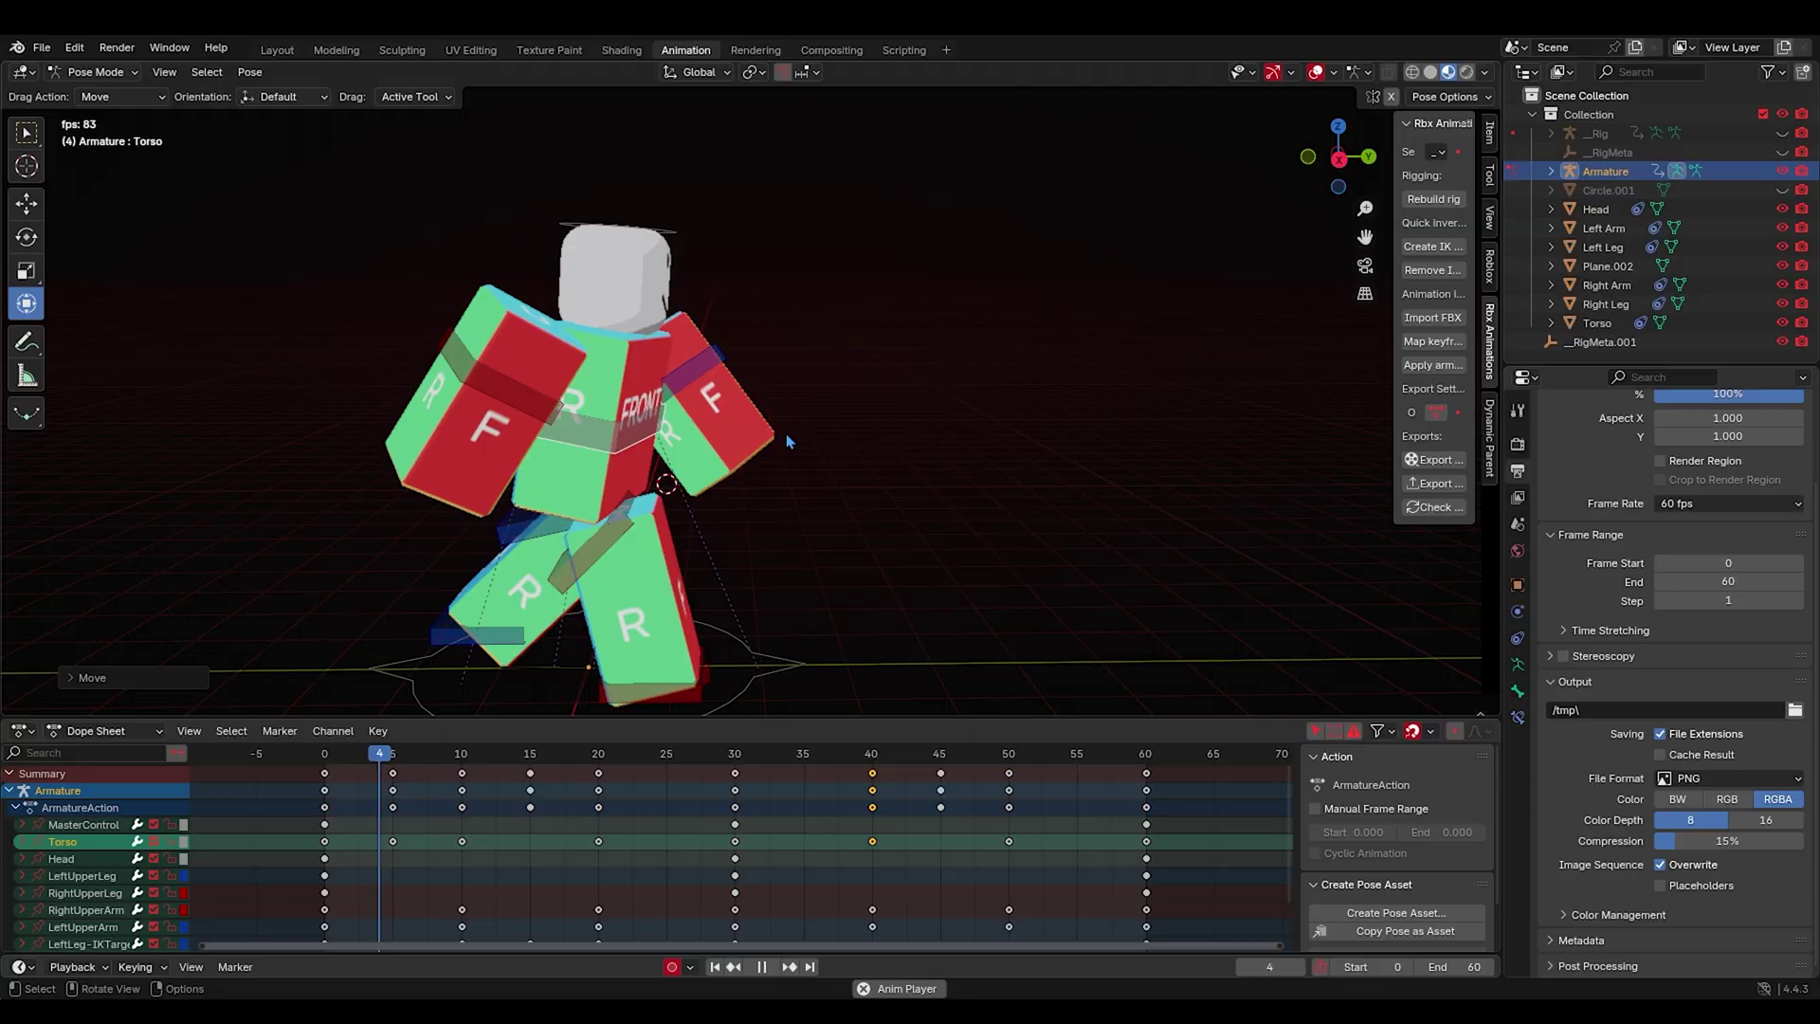
# Rotate and reposition the left upper arm at frame 10 and play back the walk from the side and front.
pyautogui.click(462, 755)
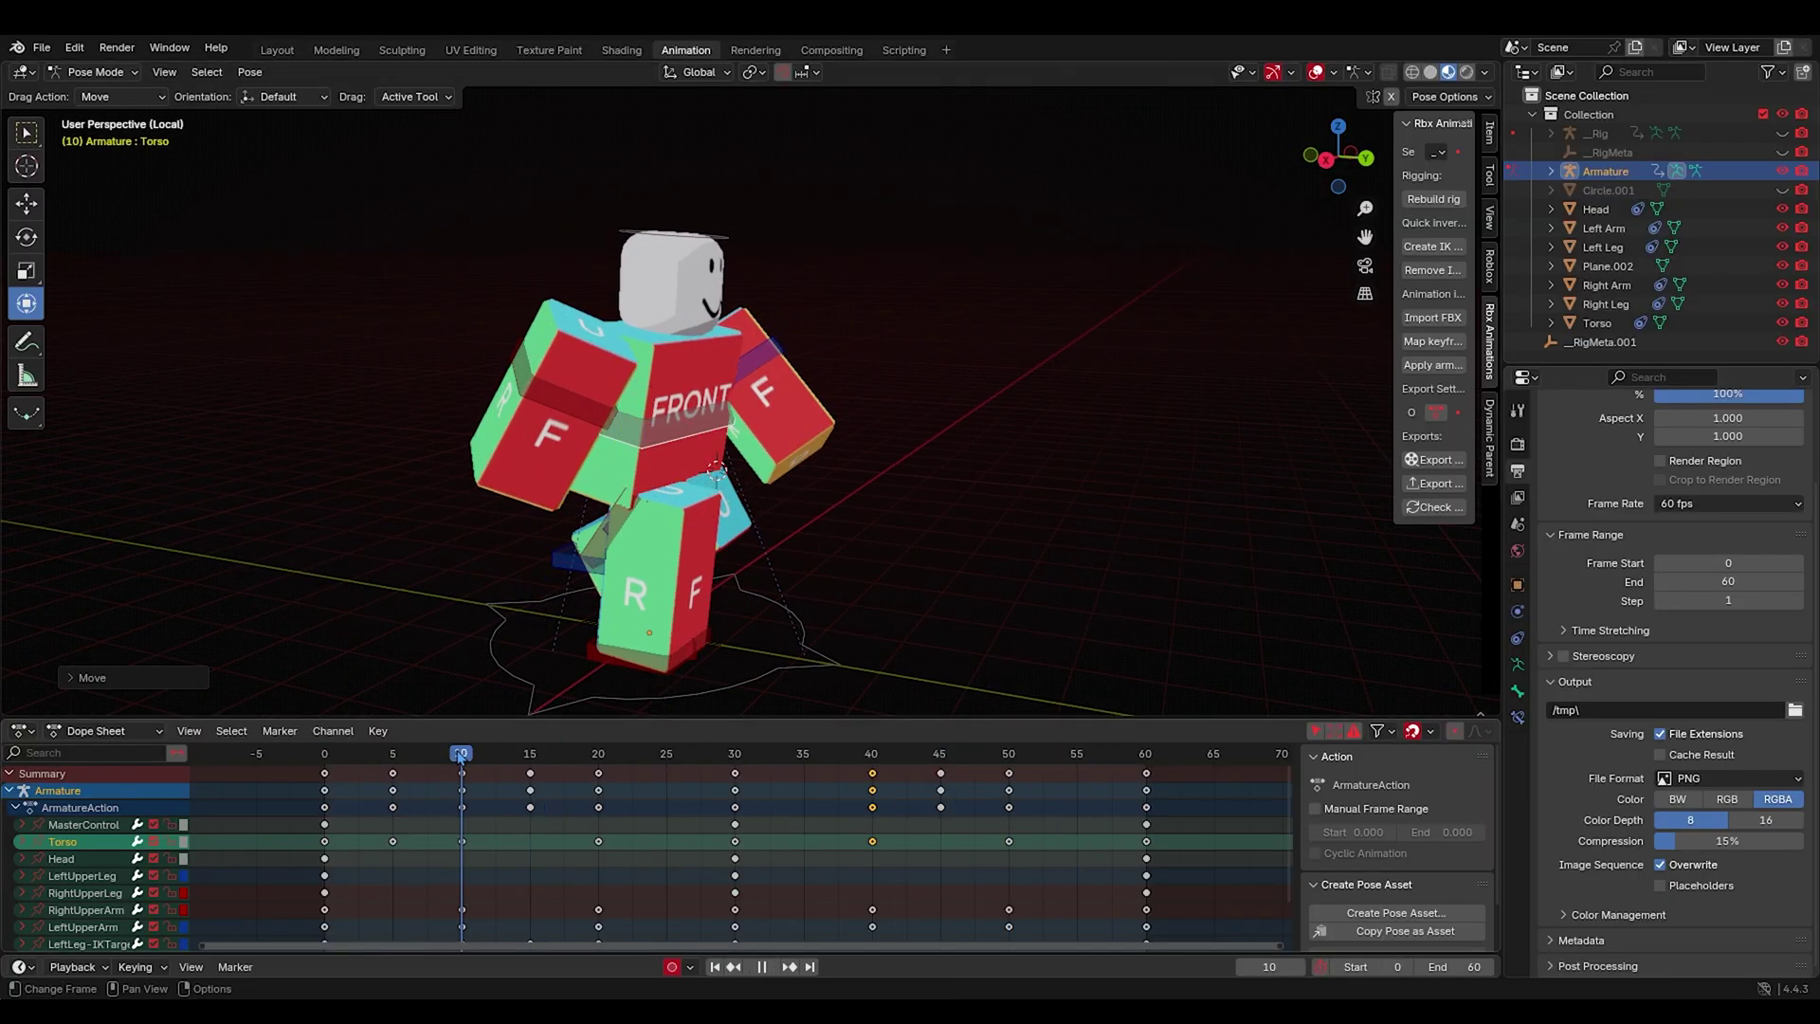
pyautogui.click(757, 402)
pyautogui.moveTo(757, 402); pyautogui.dragTo(872, 382, button='middle')
pyautogui.press('r')
pyautogui.press('r')
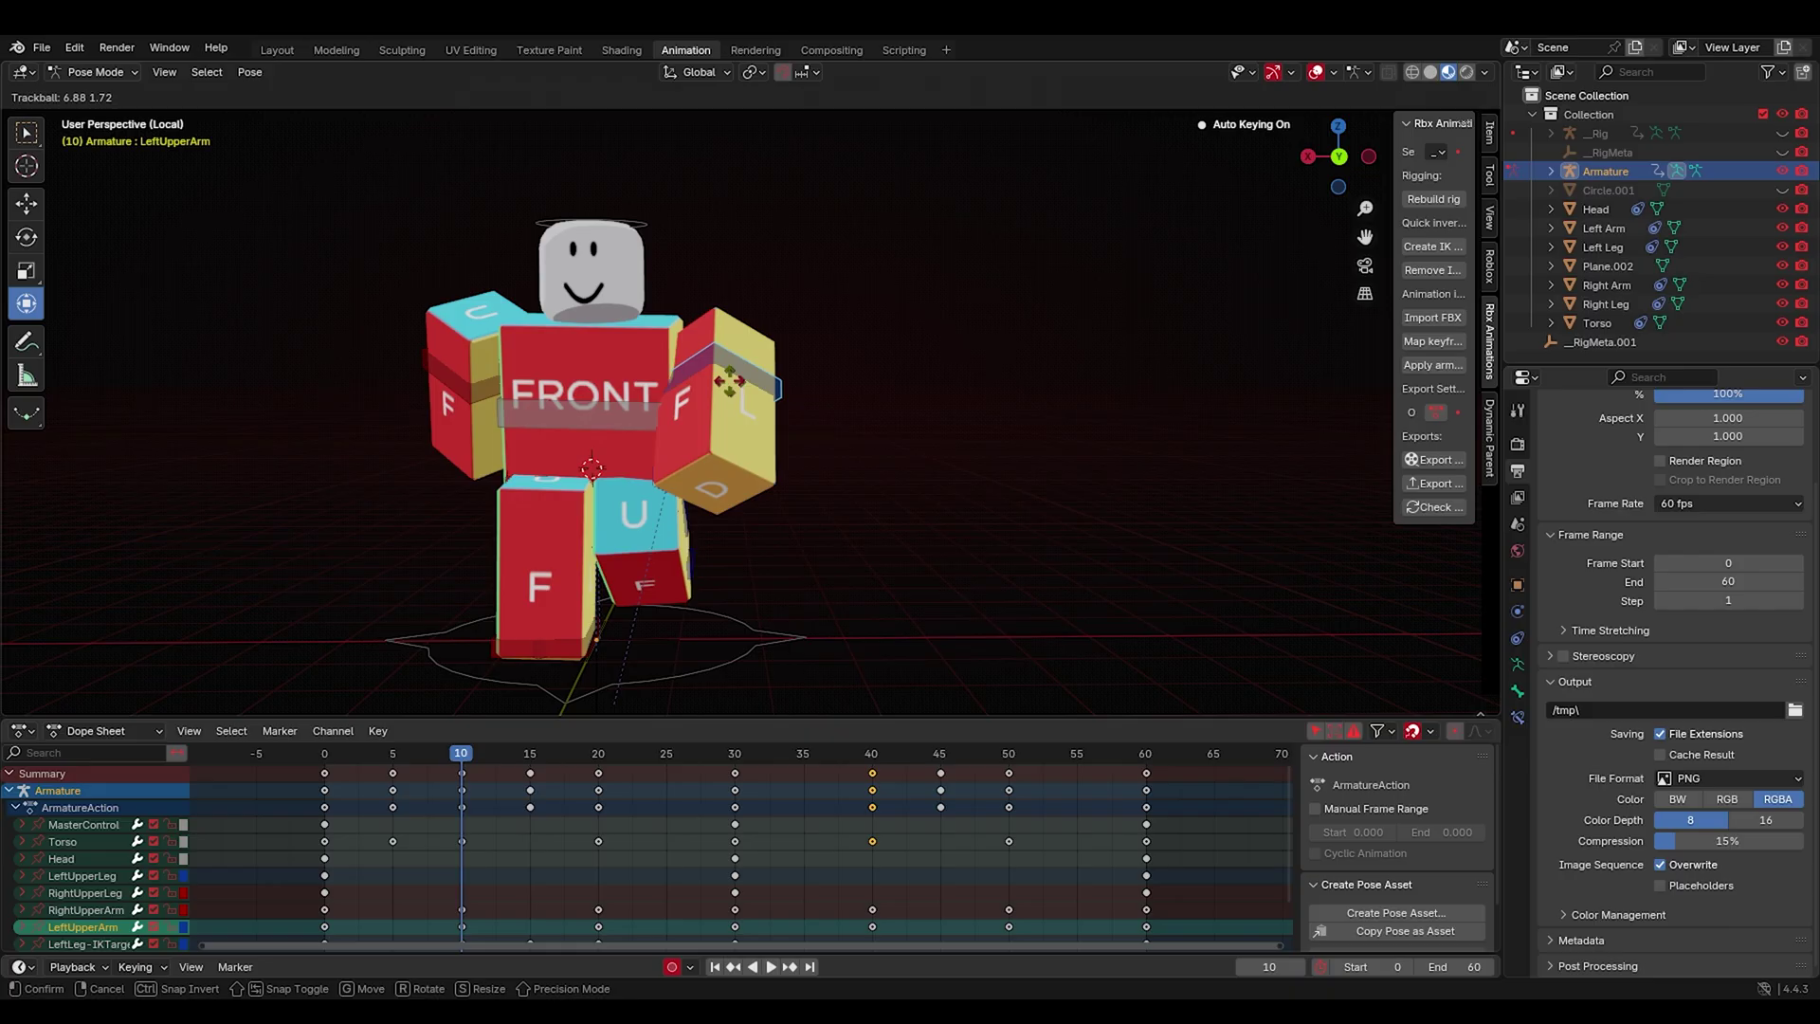
pyautogui.click(731, 384)
pyautogui.moveTo(731, 384); pyautogui.dragTo(560, 389, button='middle')
pyautogui.press('r')
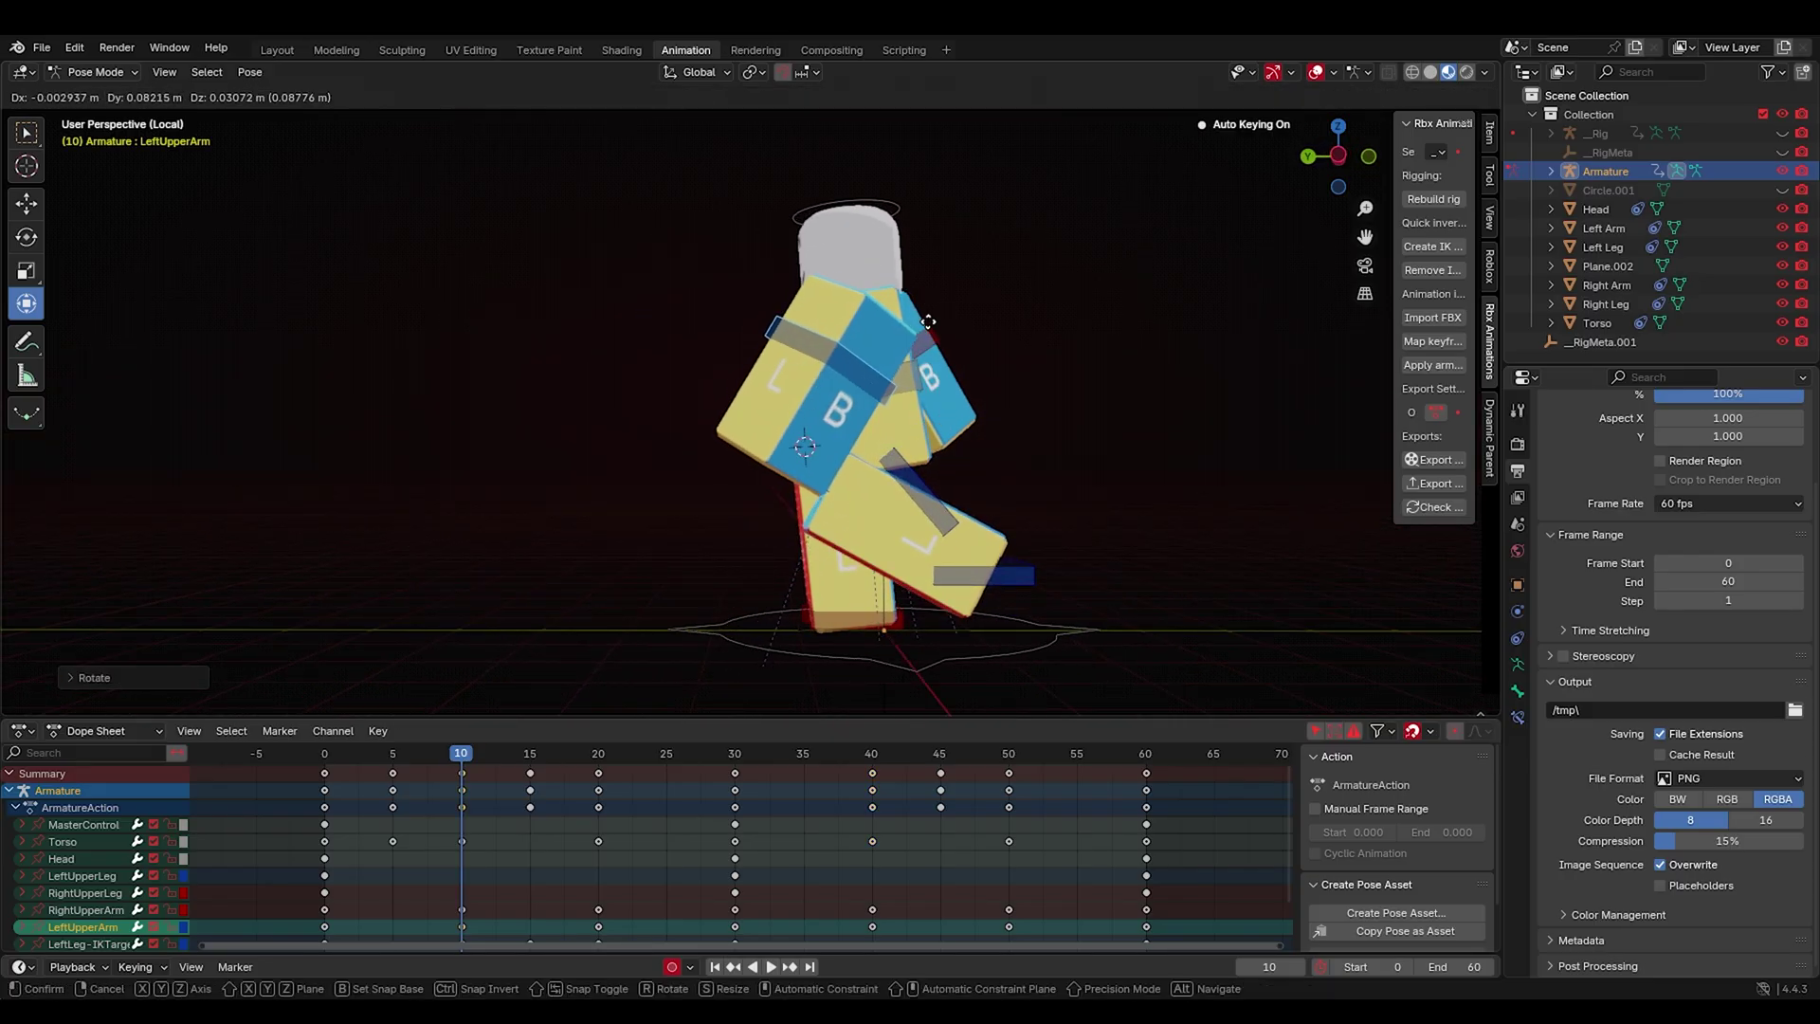
pyautogui.click(922, 329)
pyautogui.press('space')
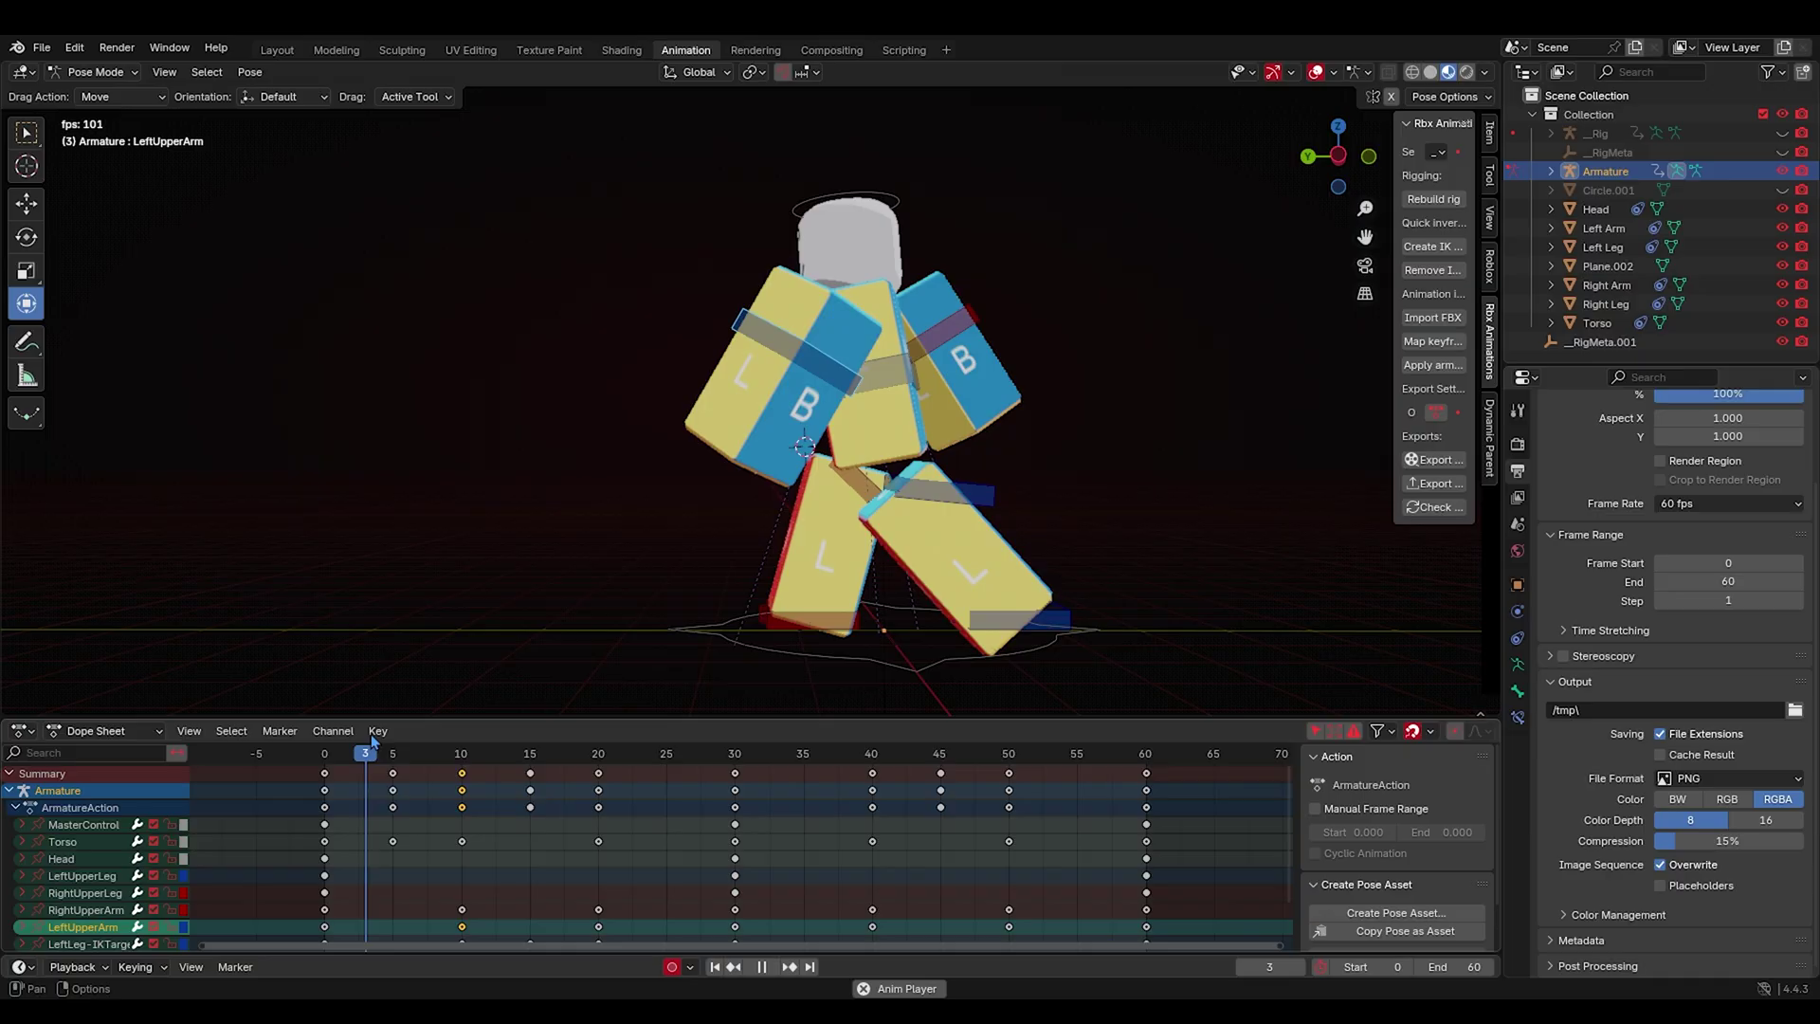
pyautogui.moveTo(605, 697); pyautogui.dragTo(914, 697, button='middle')
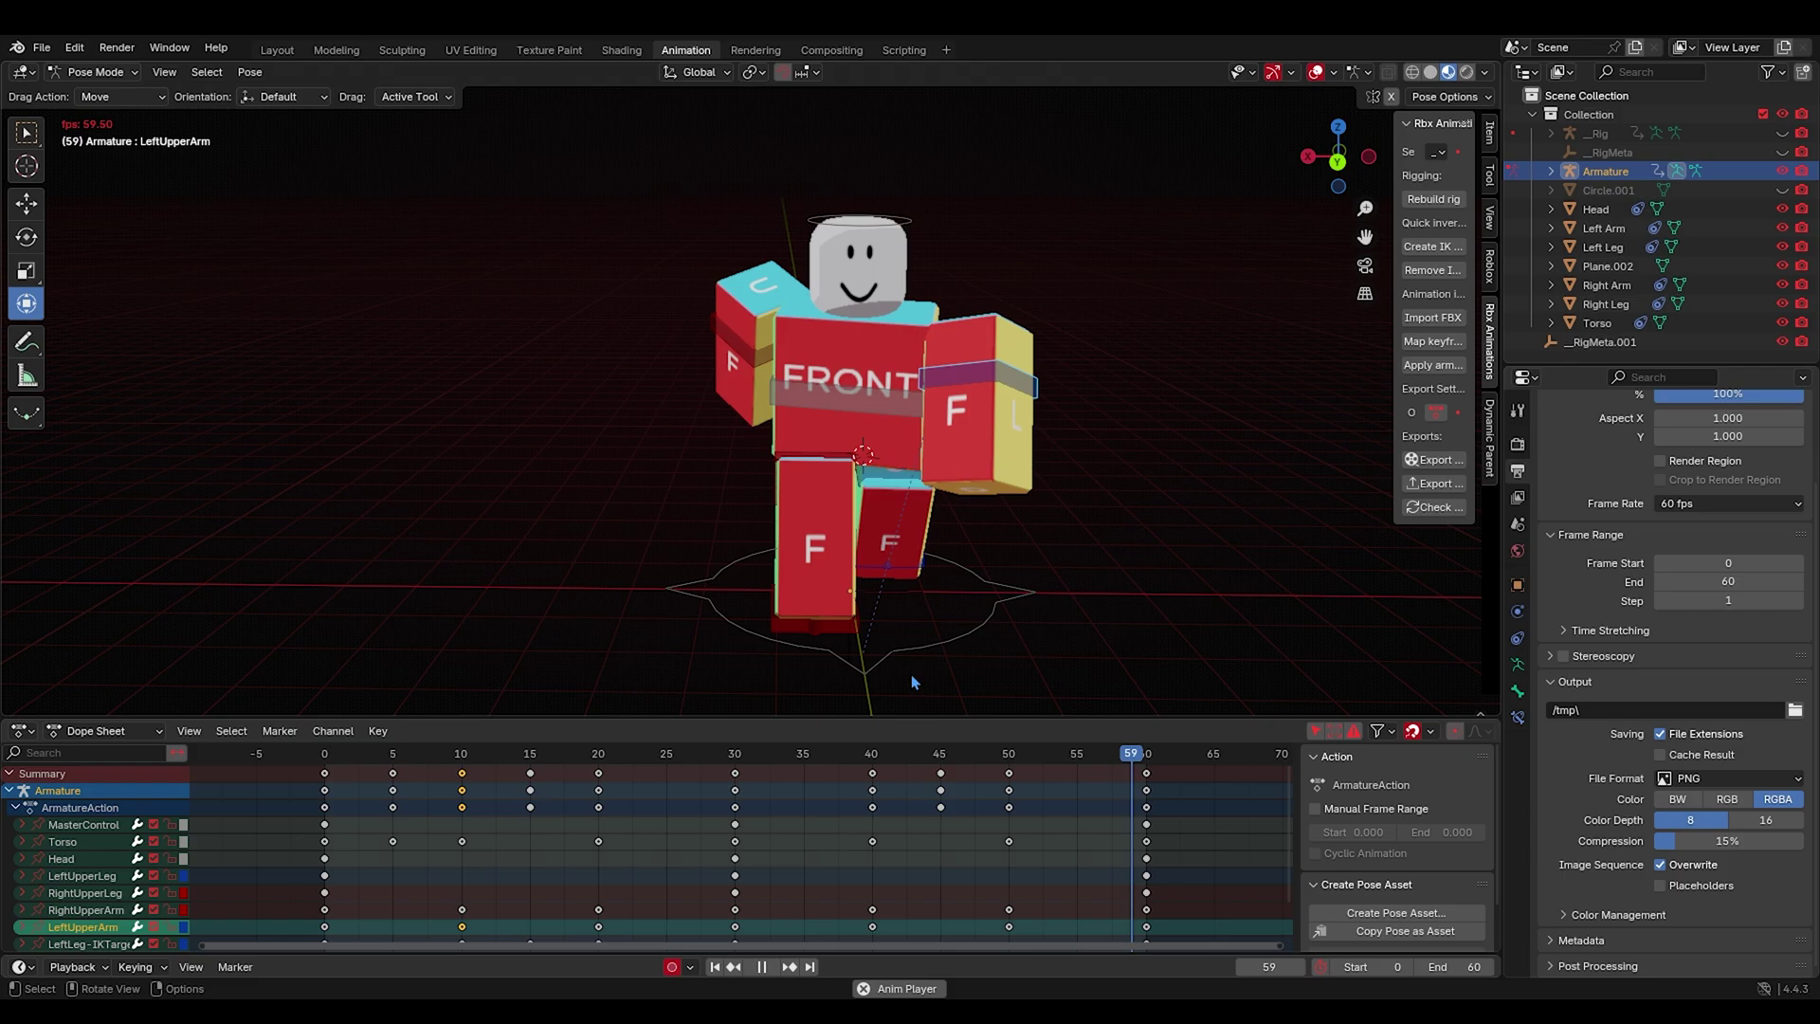
pyautogui.press('space')
# Adjust the position and rotation of the right upper arm at frame 40 to match the opposite arm's swing.
pyautogui.click(872, 758)
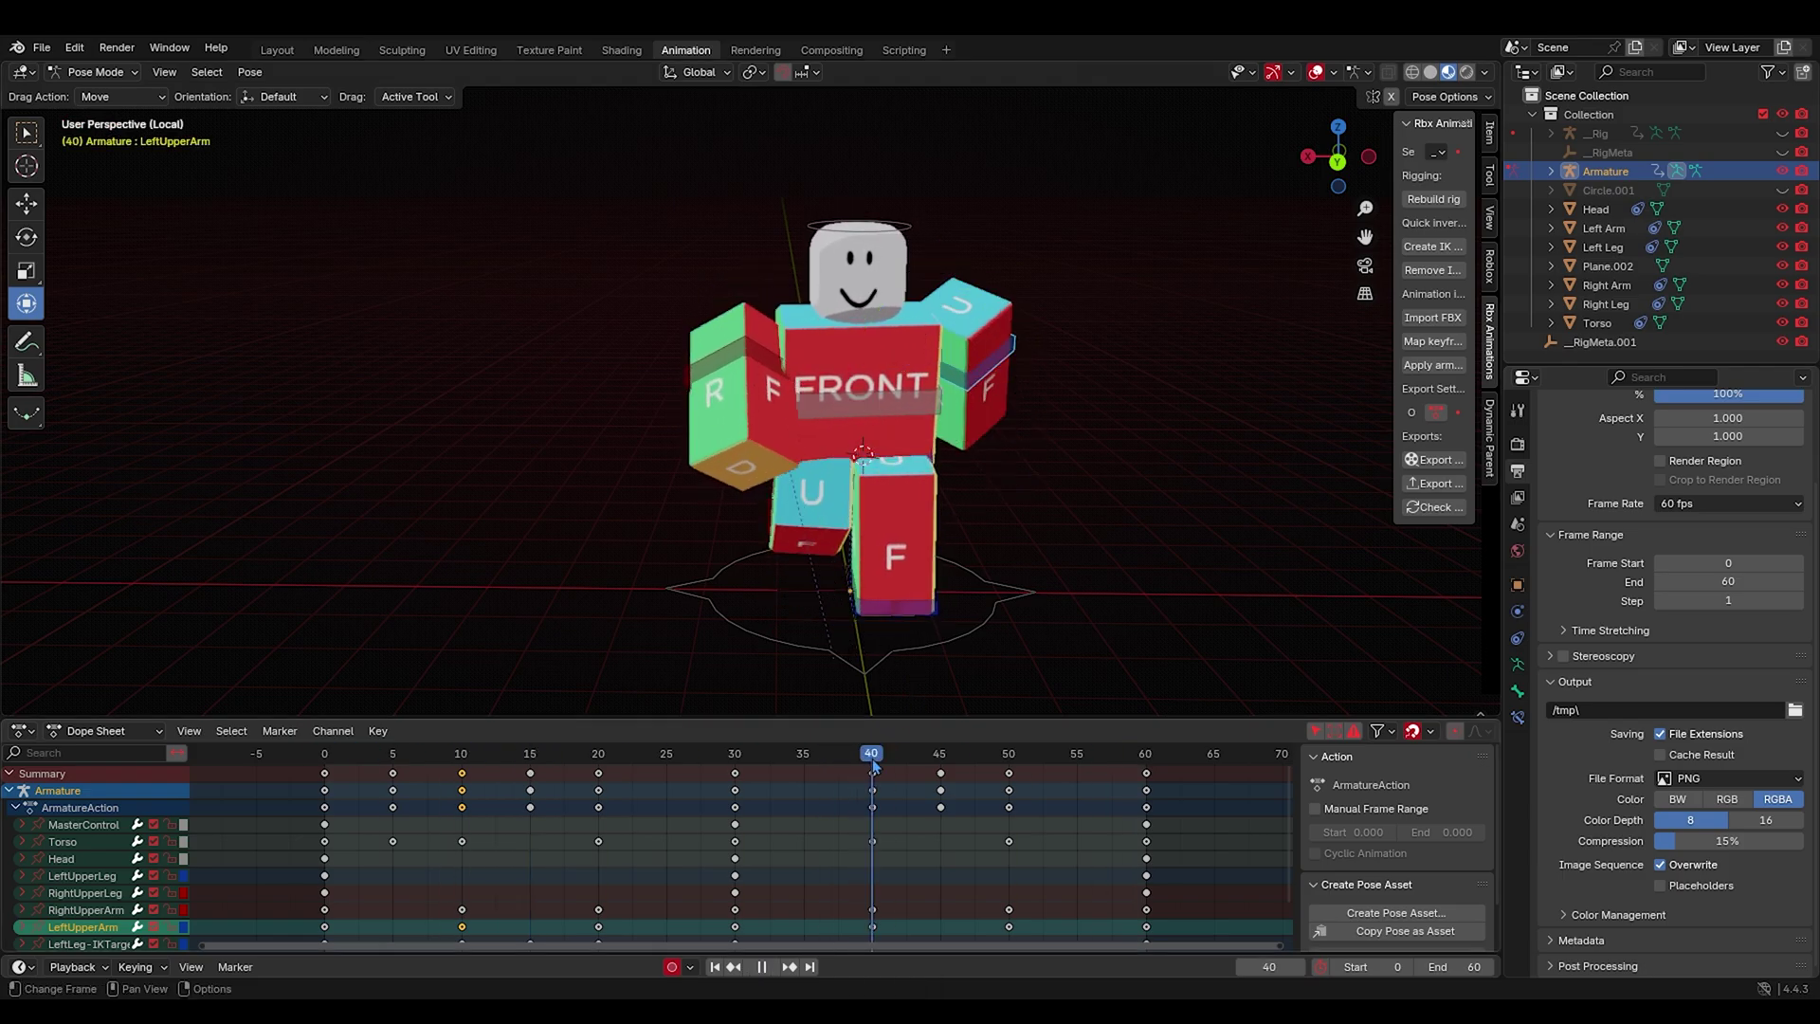
pyautogui.moveTo(817, 474); pyautogui.dragTo(953, 455, button='middle')
pyautogui.click(759, 403)
pyautogui.moveTo(772, 388); pyautogui.dragTo(840, 377, button='middle')
pyautogui.moveTo(780, 387); pyautogui.dragTo(747, 397)
pyautogui.moveTo(754, 394); pyautogui.dragTo(797, 388, button='middle')
pyautogui.press('r')
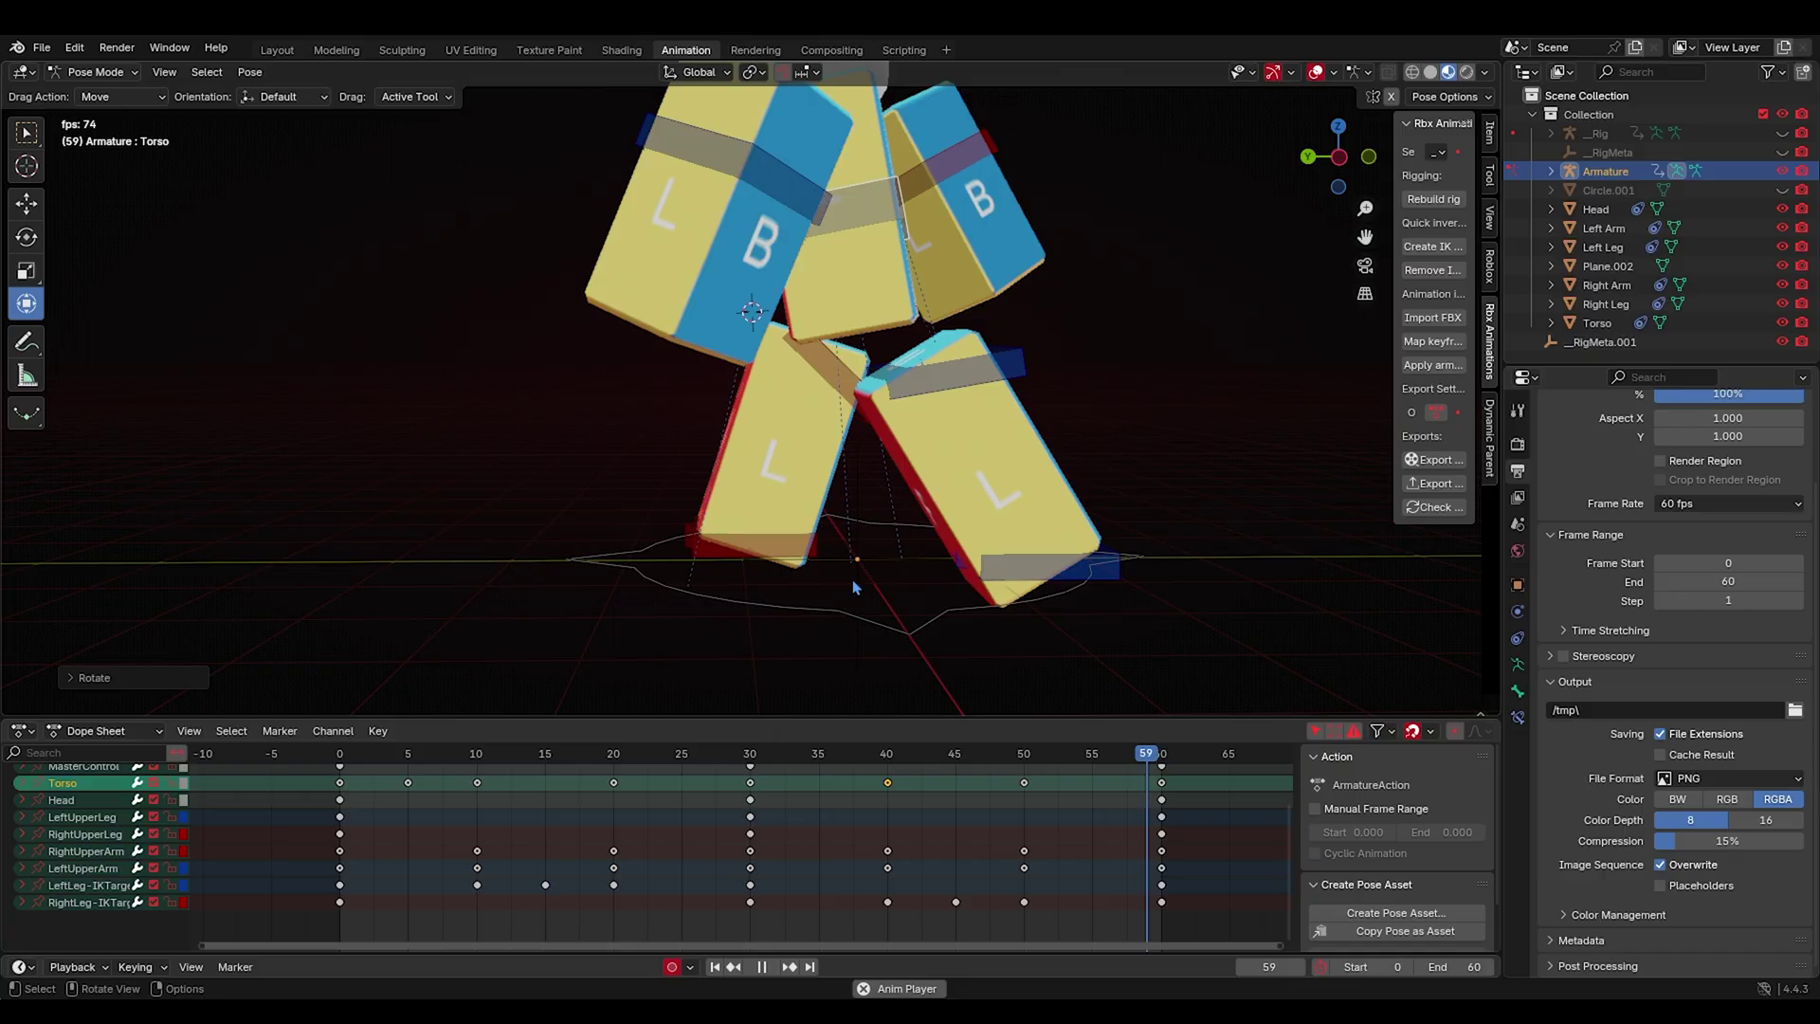
# Move the left leg's IK target at frame 10 and delete its keyframe at frame 15.
pyautogui.press('Escape')
pyautogui.click(774, 580)
pyautogui.moveTo(489, 766); pyautogui.dragTo(330, 755)
pyautogui.click(890, 560)
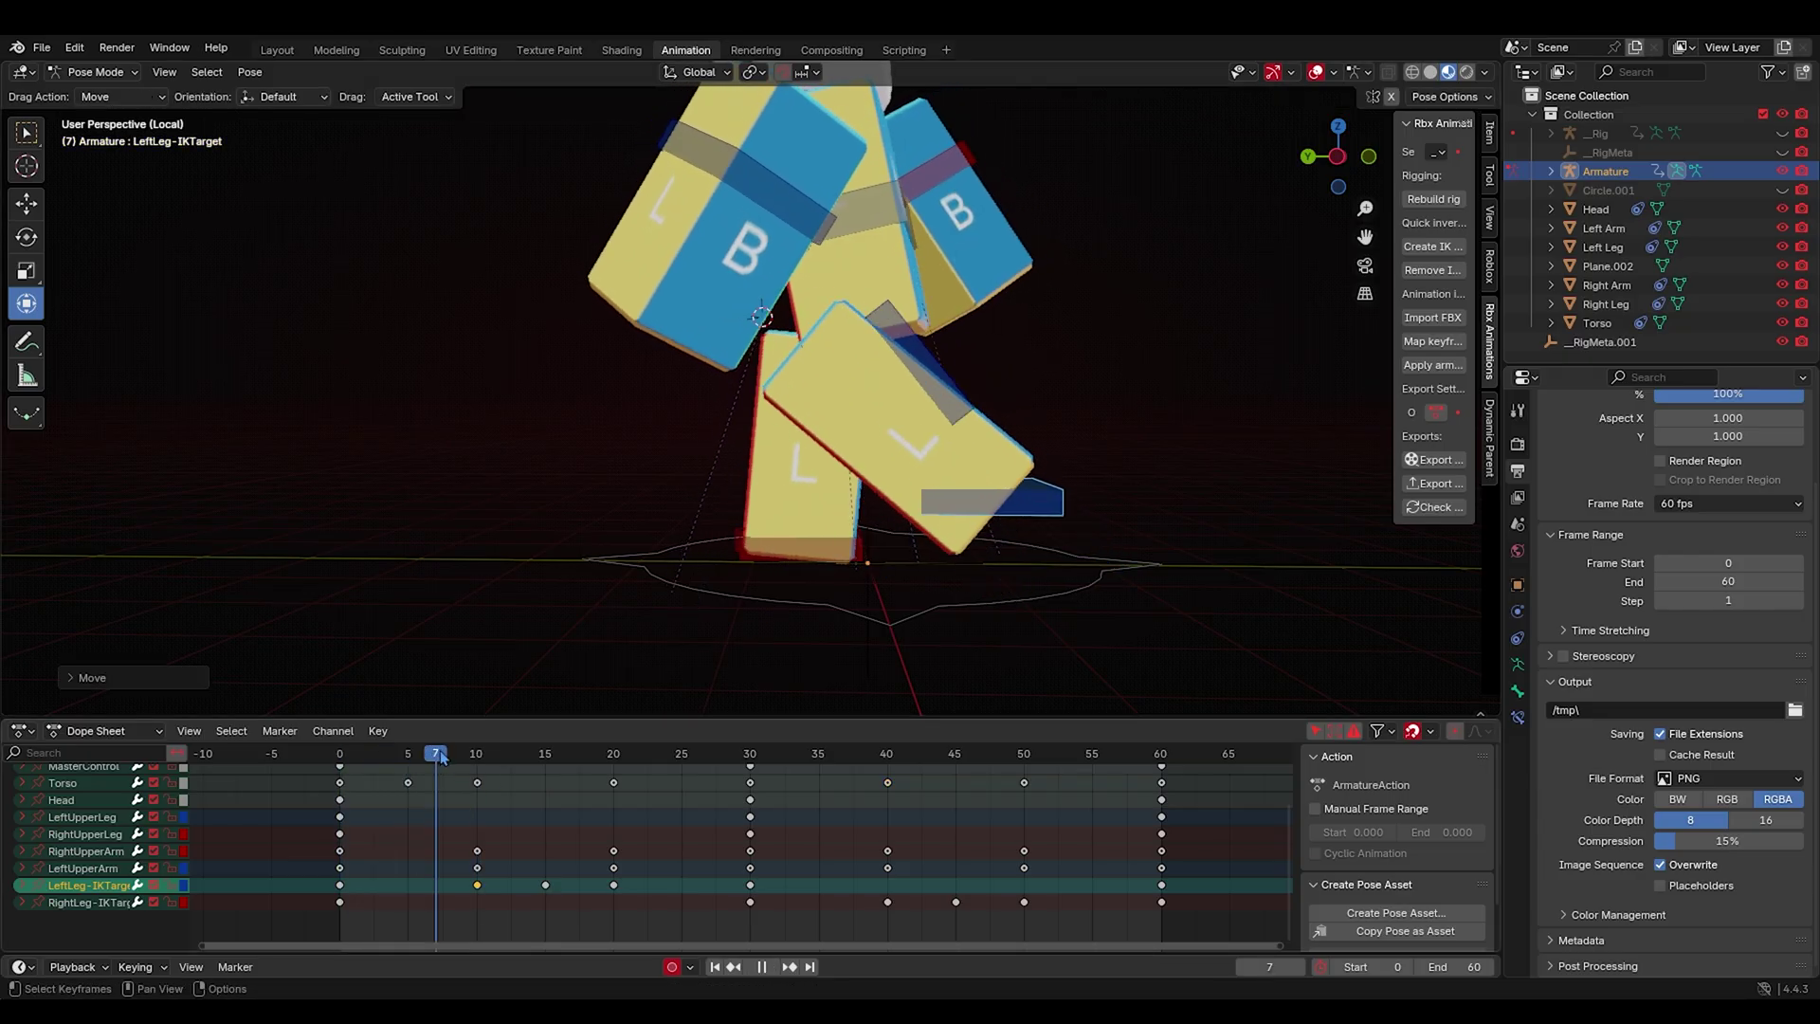
pyautogui.moveTo(590, 790); pyautogui.dragTo(547, 781)
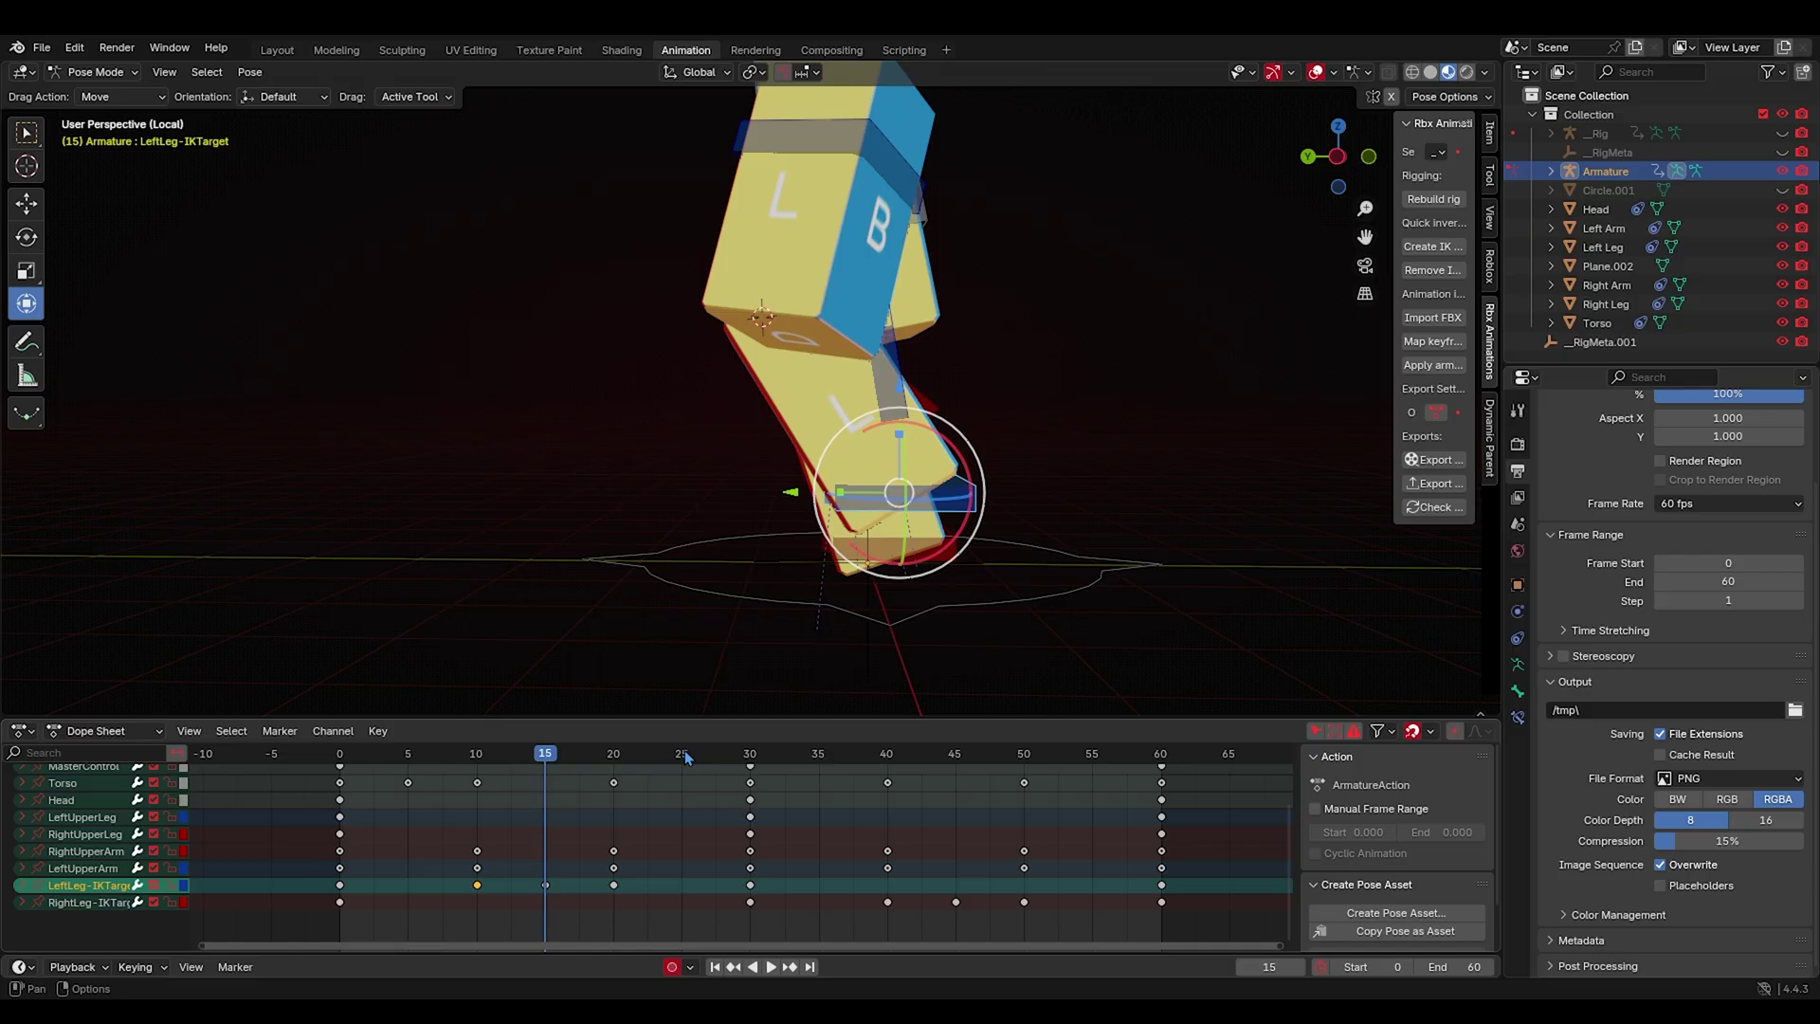
pyautogui.press('space')
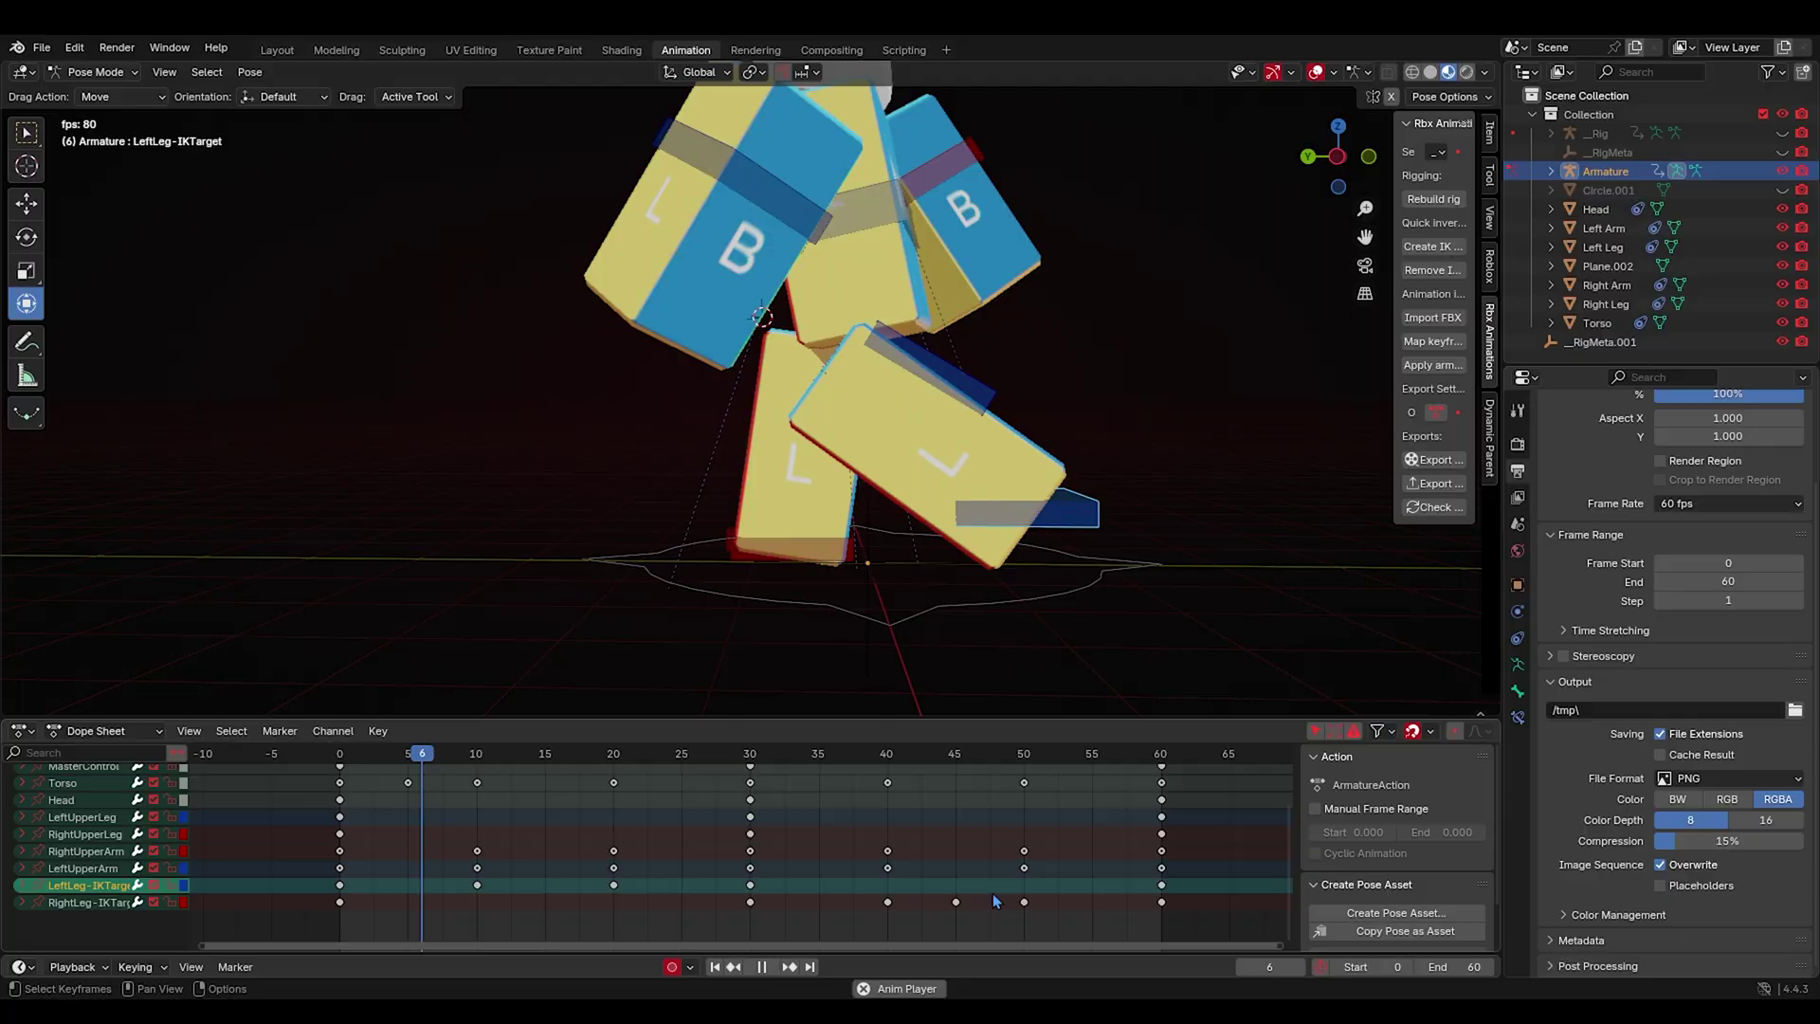
# Delete the right leg IK target's keyframe at frame 45 and move the target closer to the body at frame 40.
pyautogui.press('space')
pyautogui.click(894, 755)
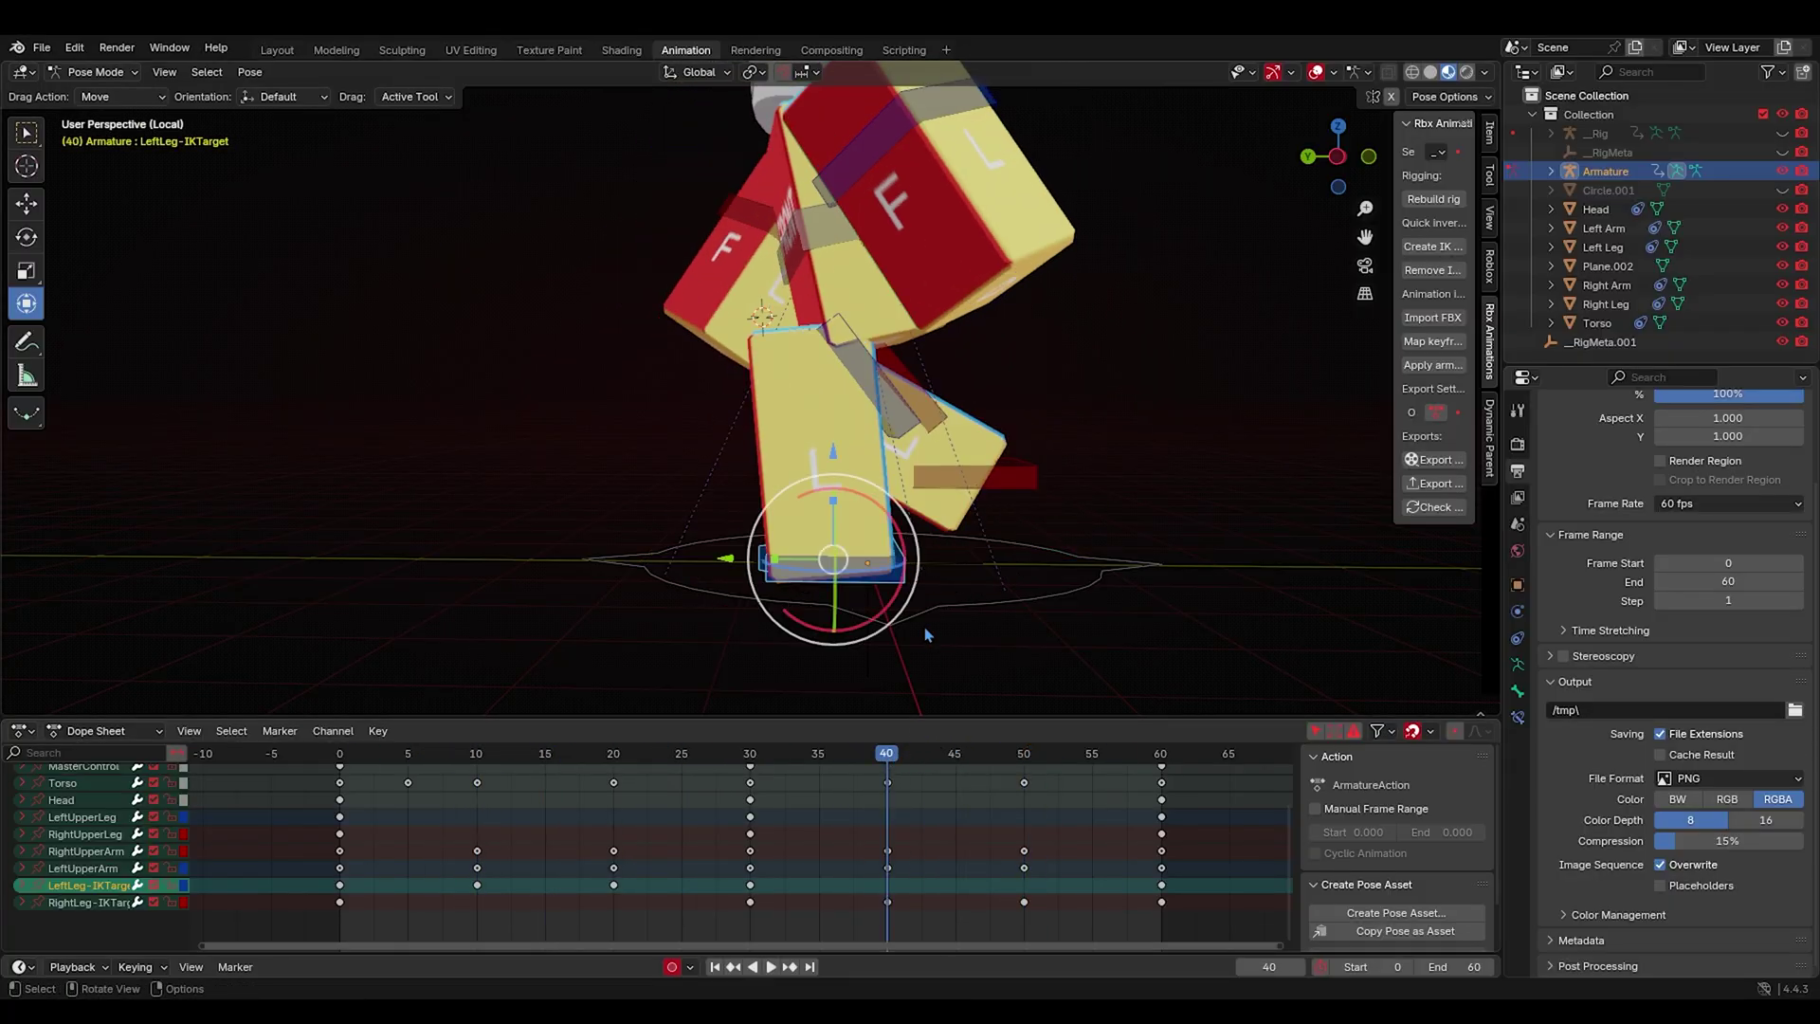
pyautogui.moveTo(997, 487); pyautogui.dragTo(948, 479)
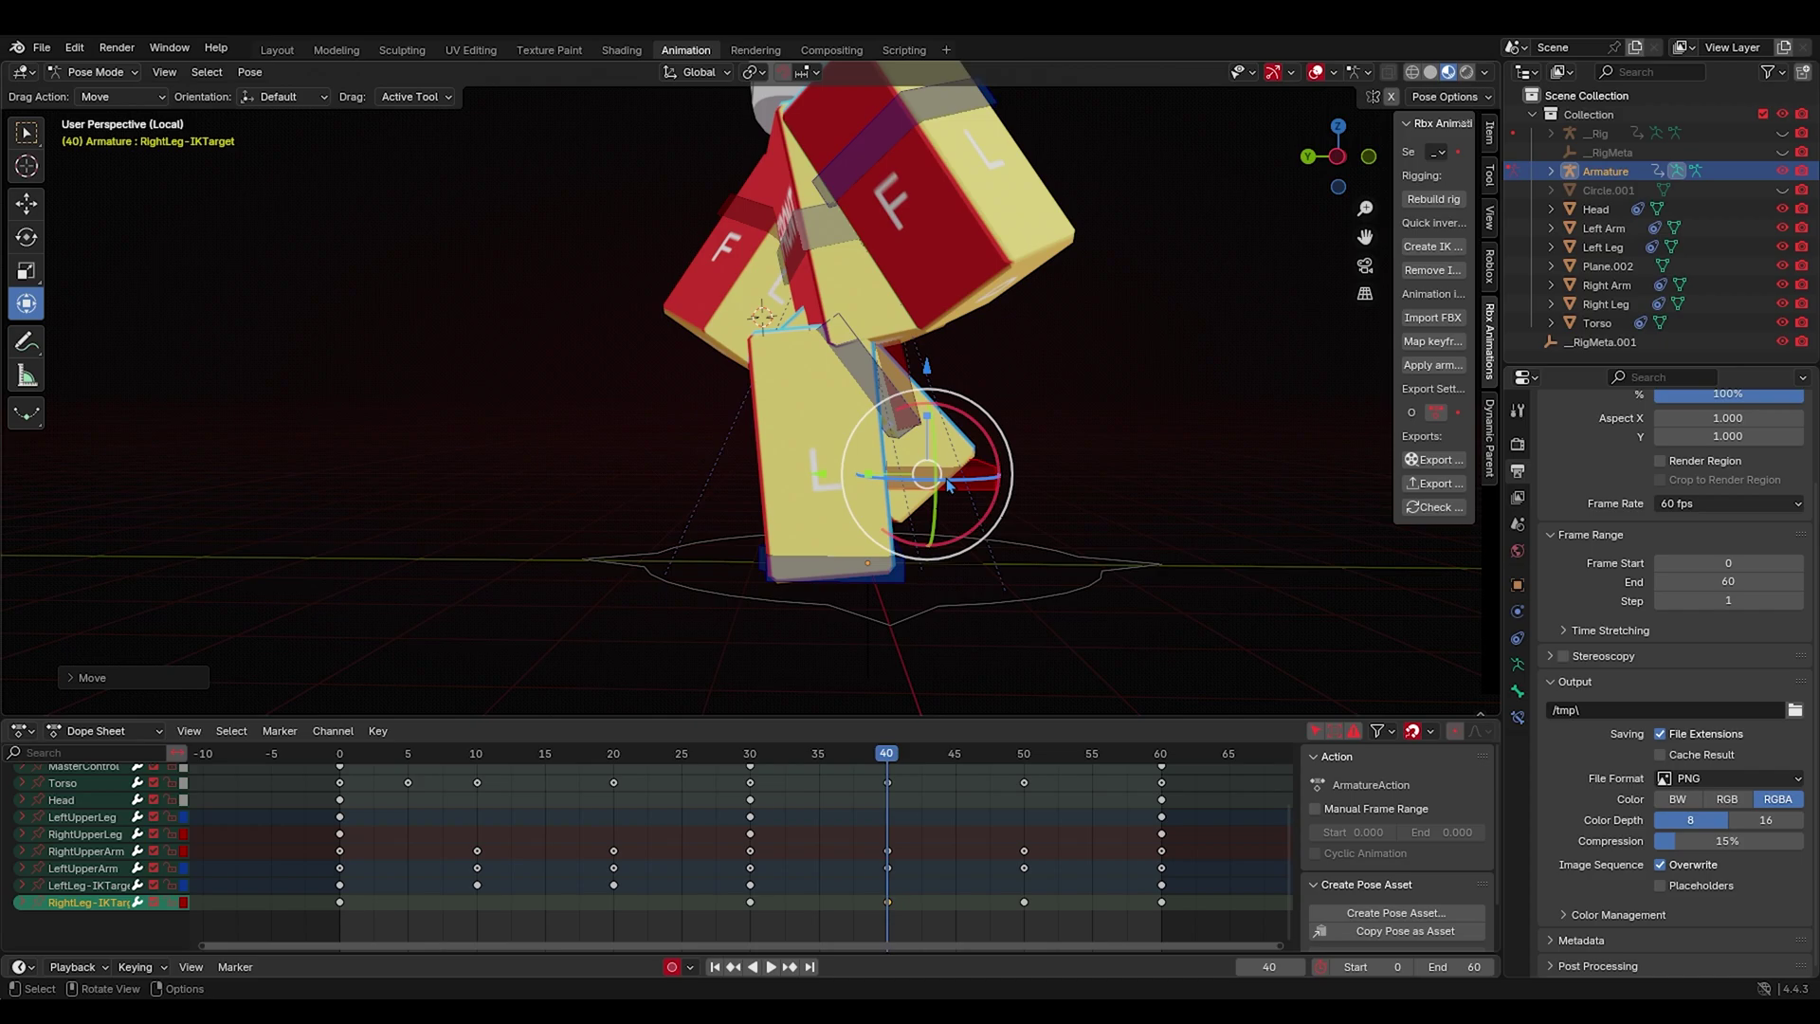
# Play back the walk cycle and examine the leg motion from several angles.
pyautogui.press('space')
pyautogui.scroll(5, 1271, 585)
pyautogui.scroll(-6, 1246, 581)
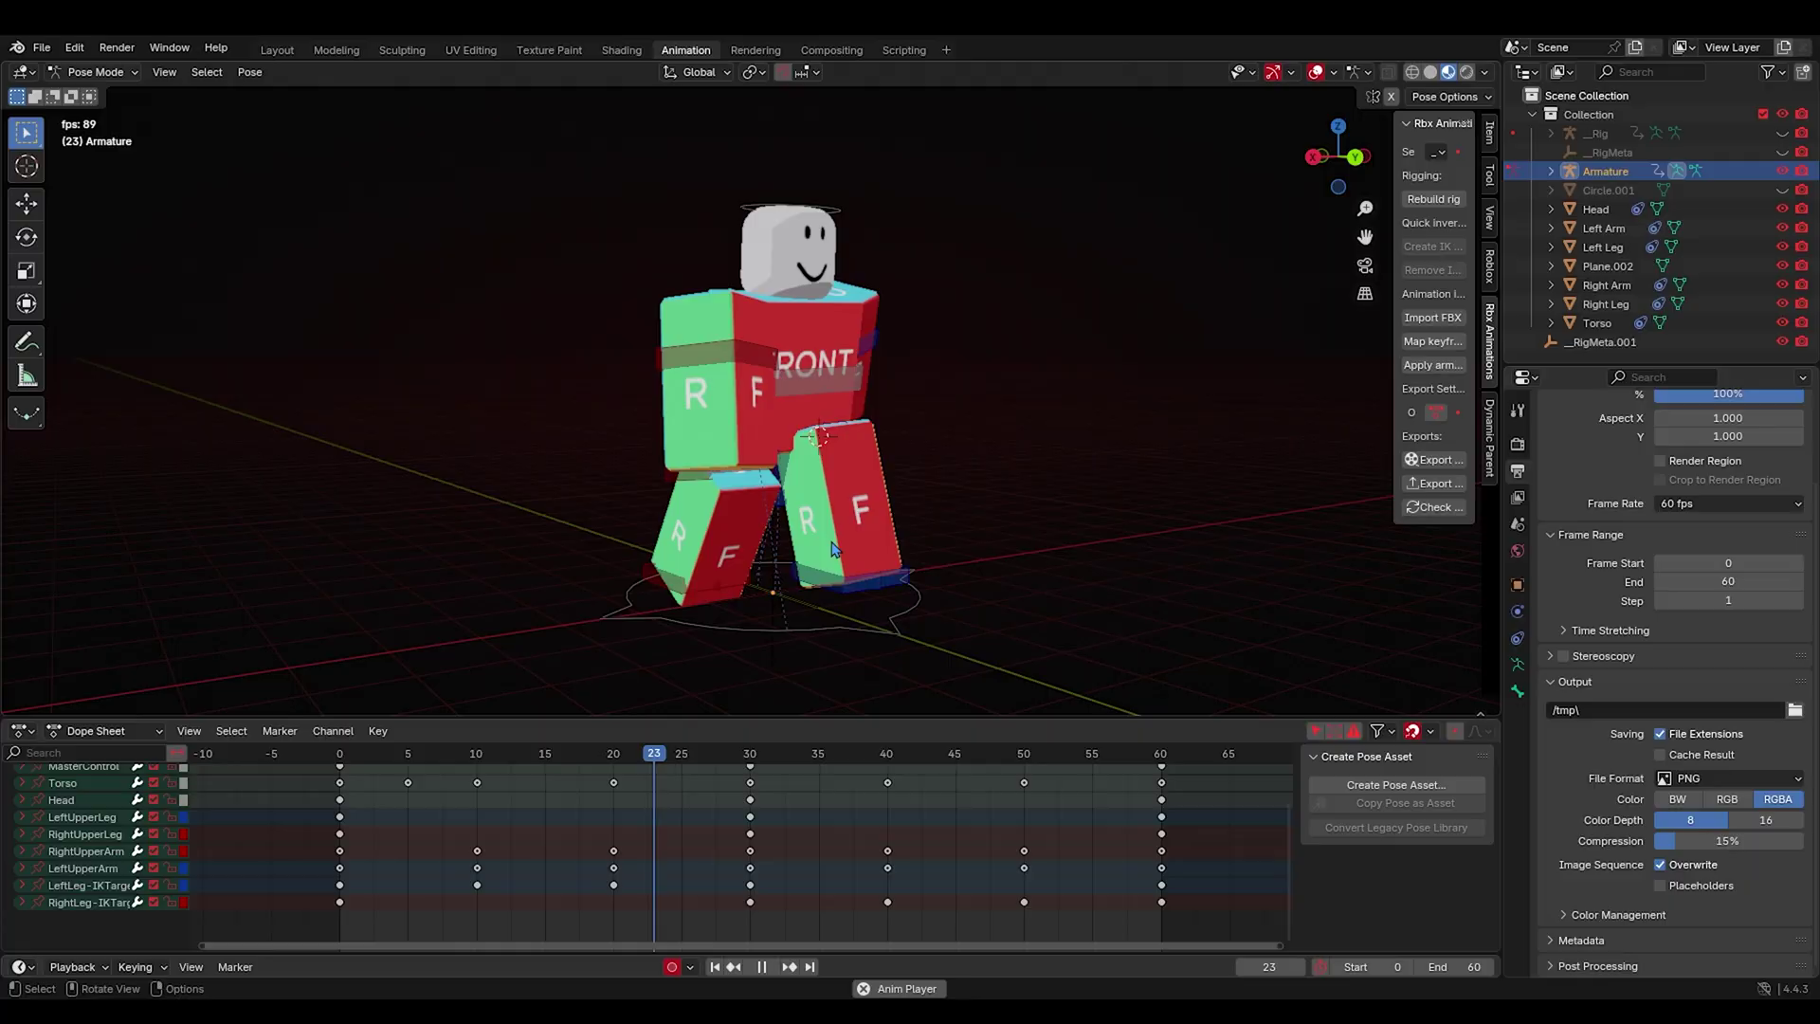
pyautogui.moveTo(851, 549); pyautogui.dragTo(833, 514, button='middle')
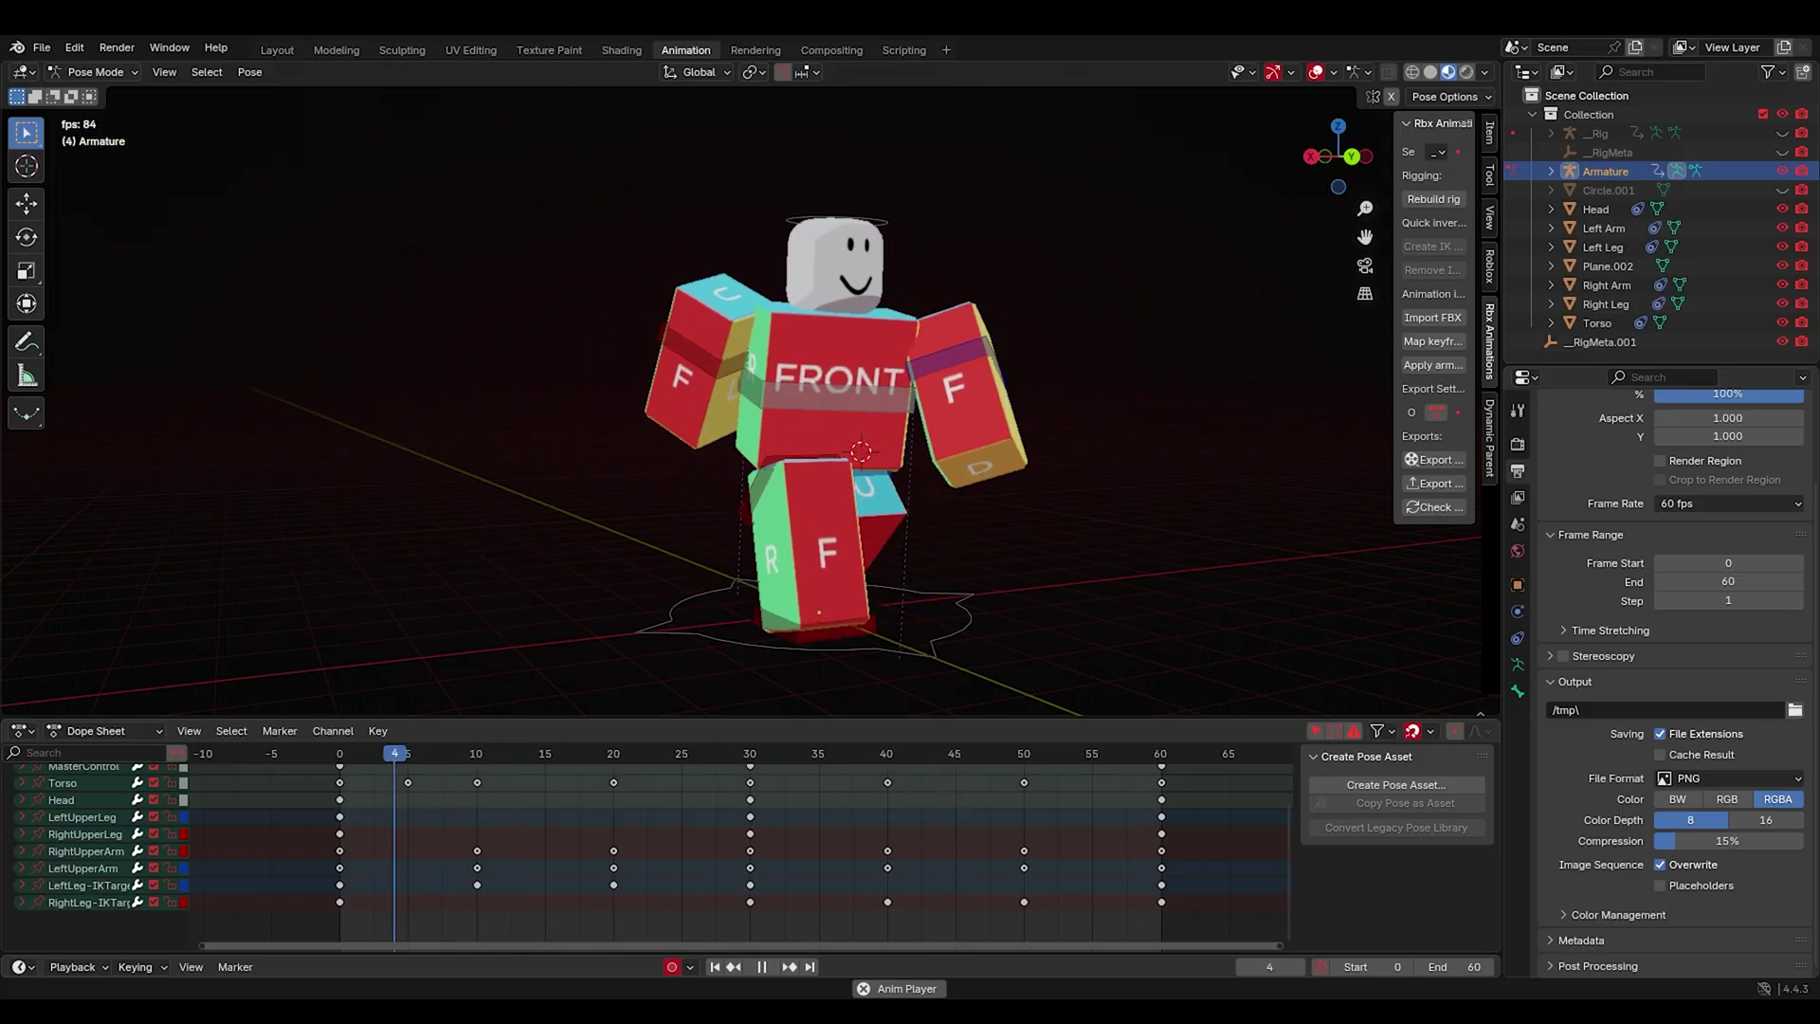
pyautogui.moveTo(1176, 573); pyautogui.dragTo(1124, 581, button='middle')
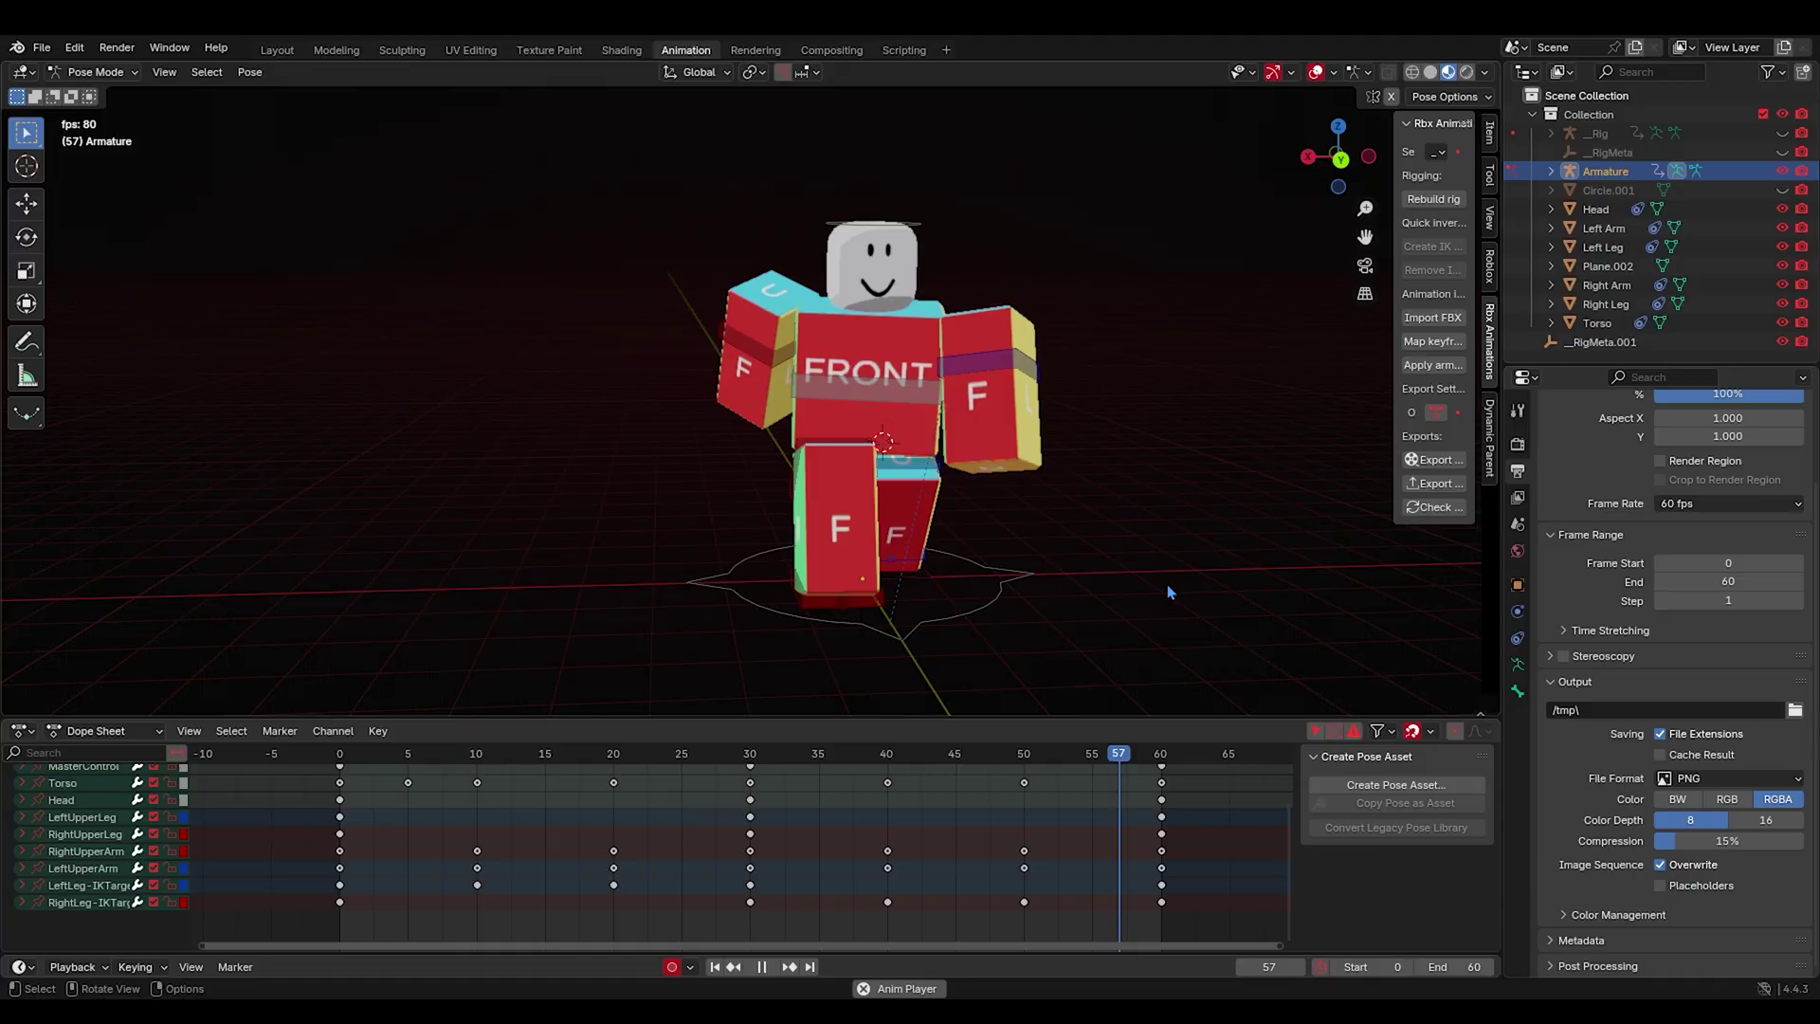
pyautogui.moveTo(1166, 583); pyautogui.dragTo(1089, 556, button='middle')
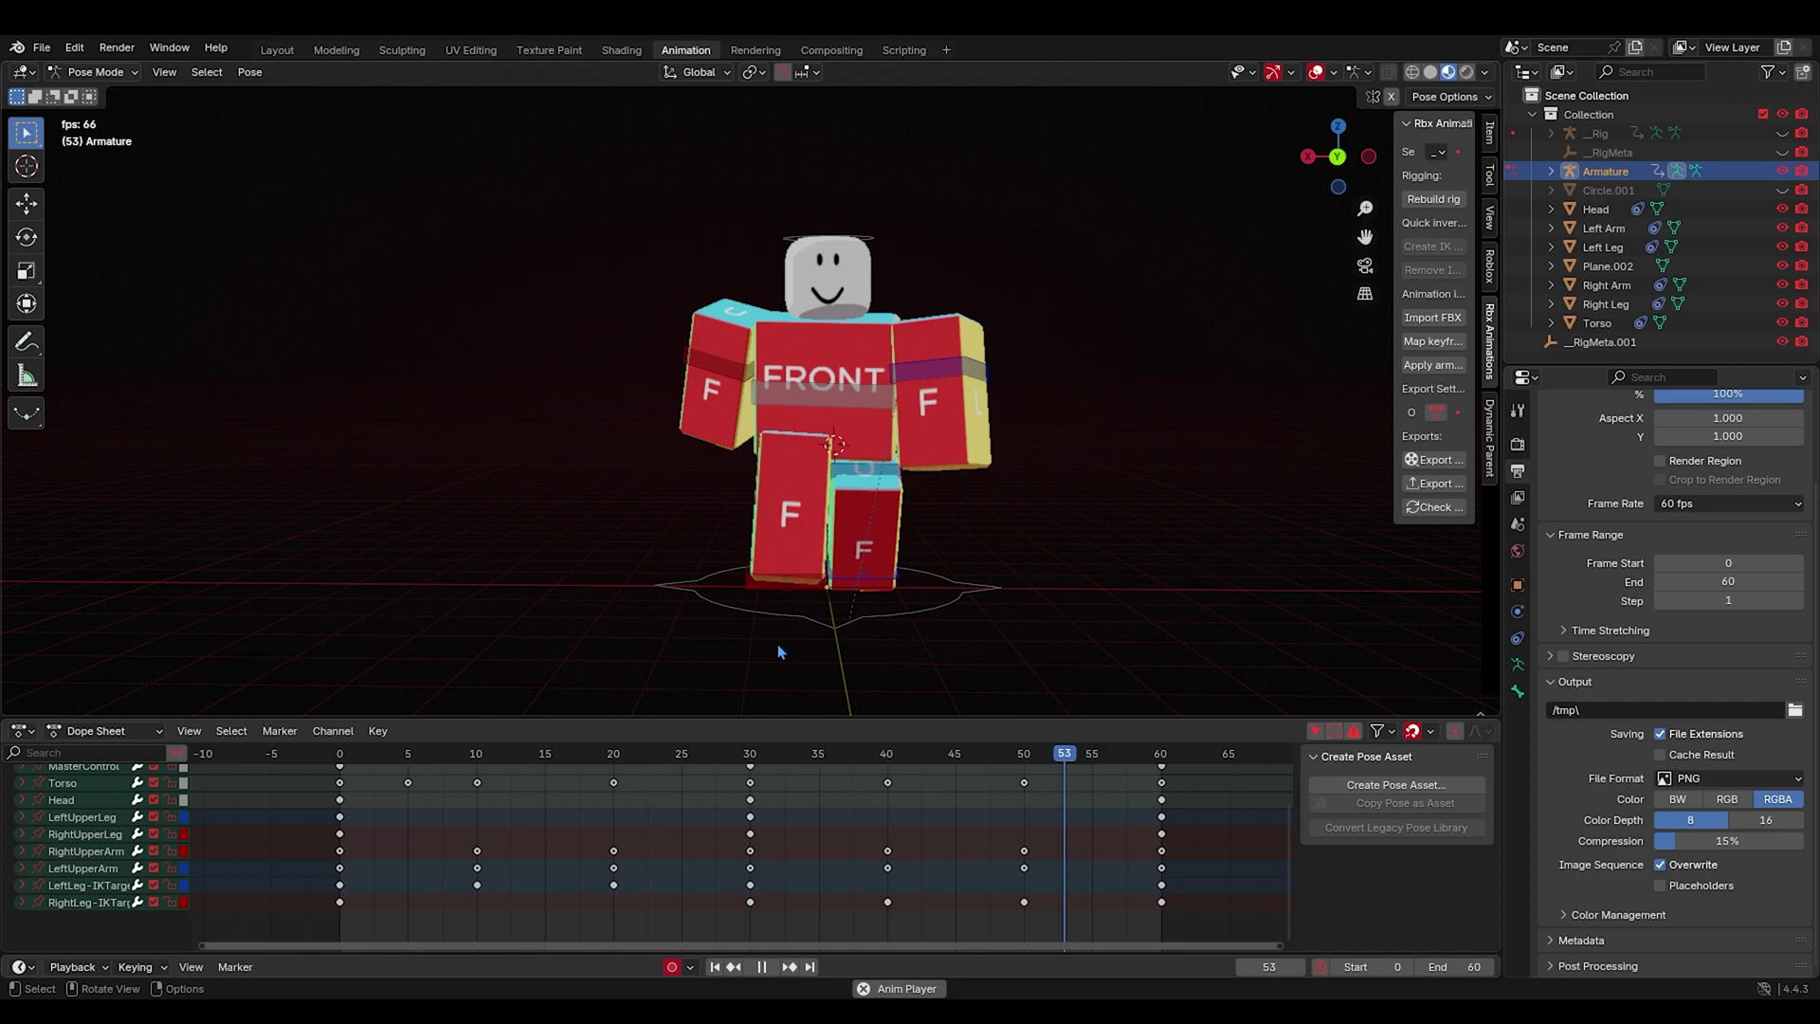
pyautogui.press('space')
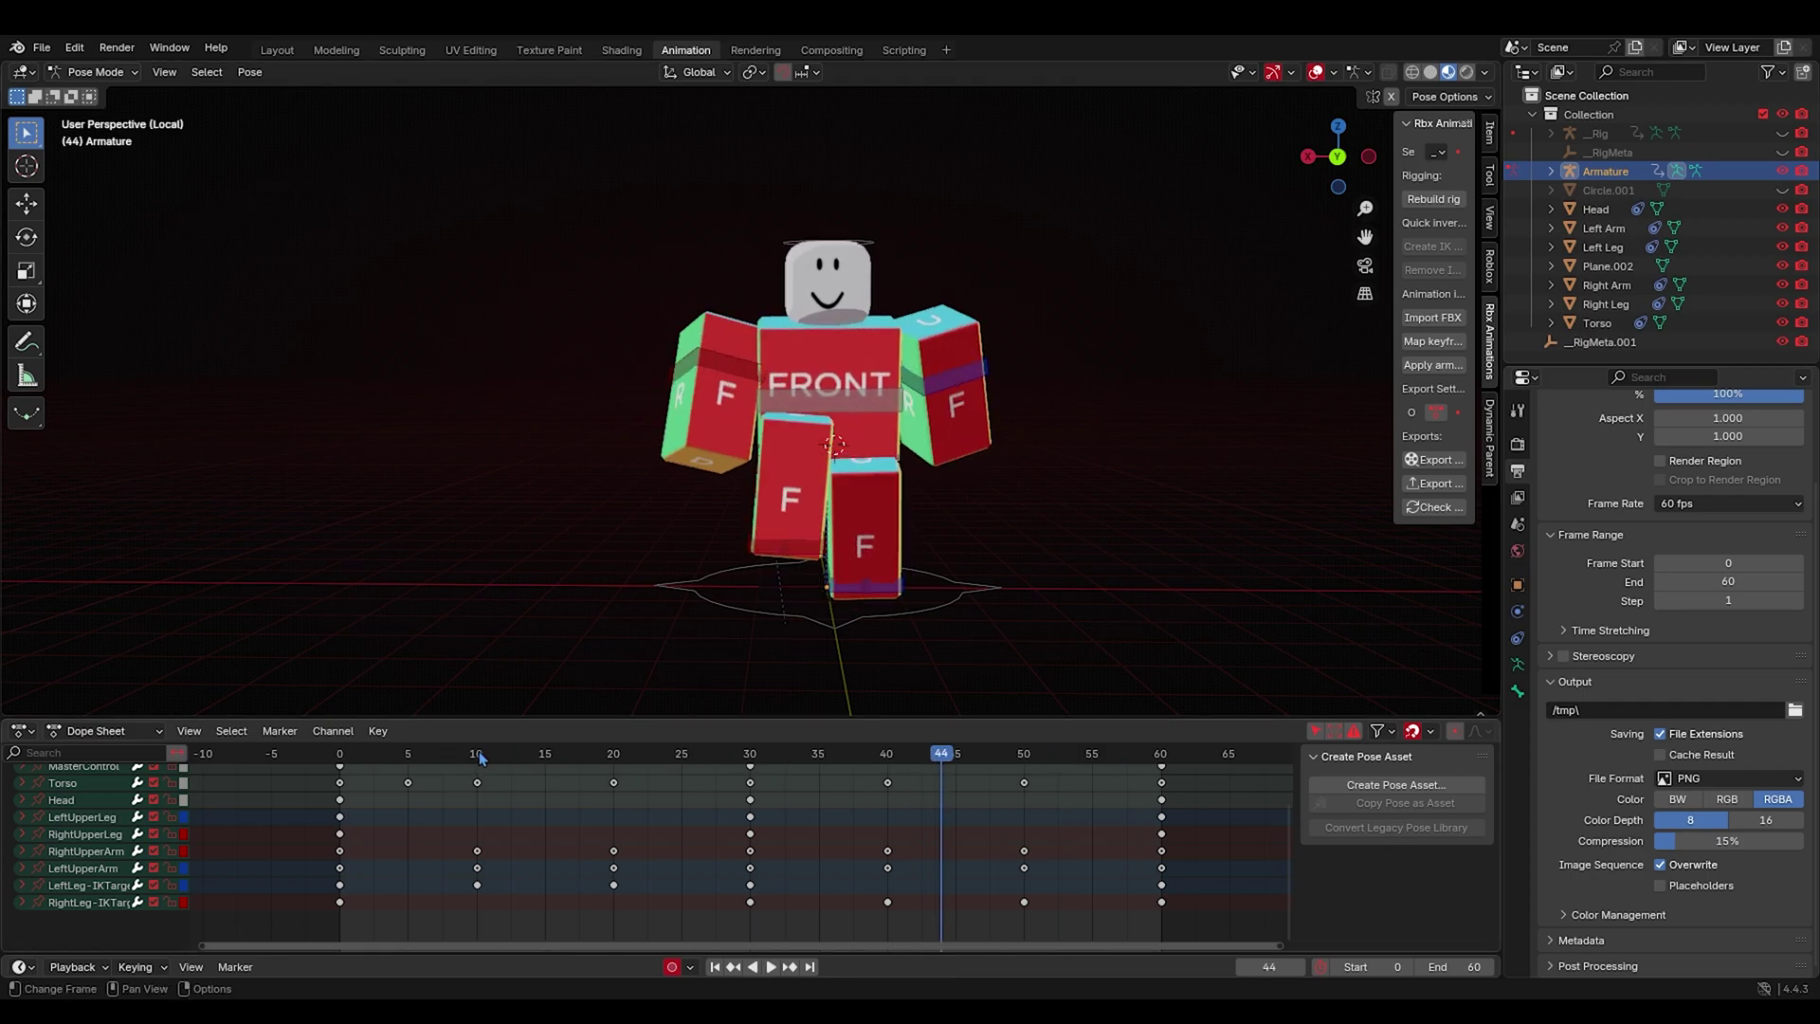
# Move the left upper leg slightly outward at frame 15.
pyautogui.moveTo(478, 755)
pyautogui.mouseDown()
pyautogui.moveTo(601, 763)
pyautogui.moveTo(469, 756)
pyautogui.mouseUp()
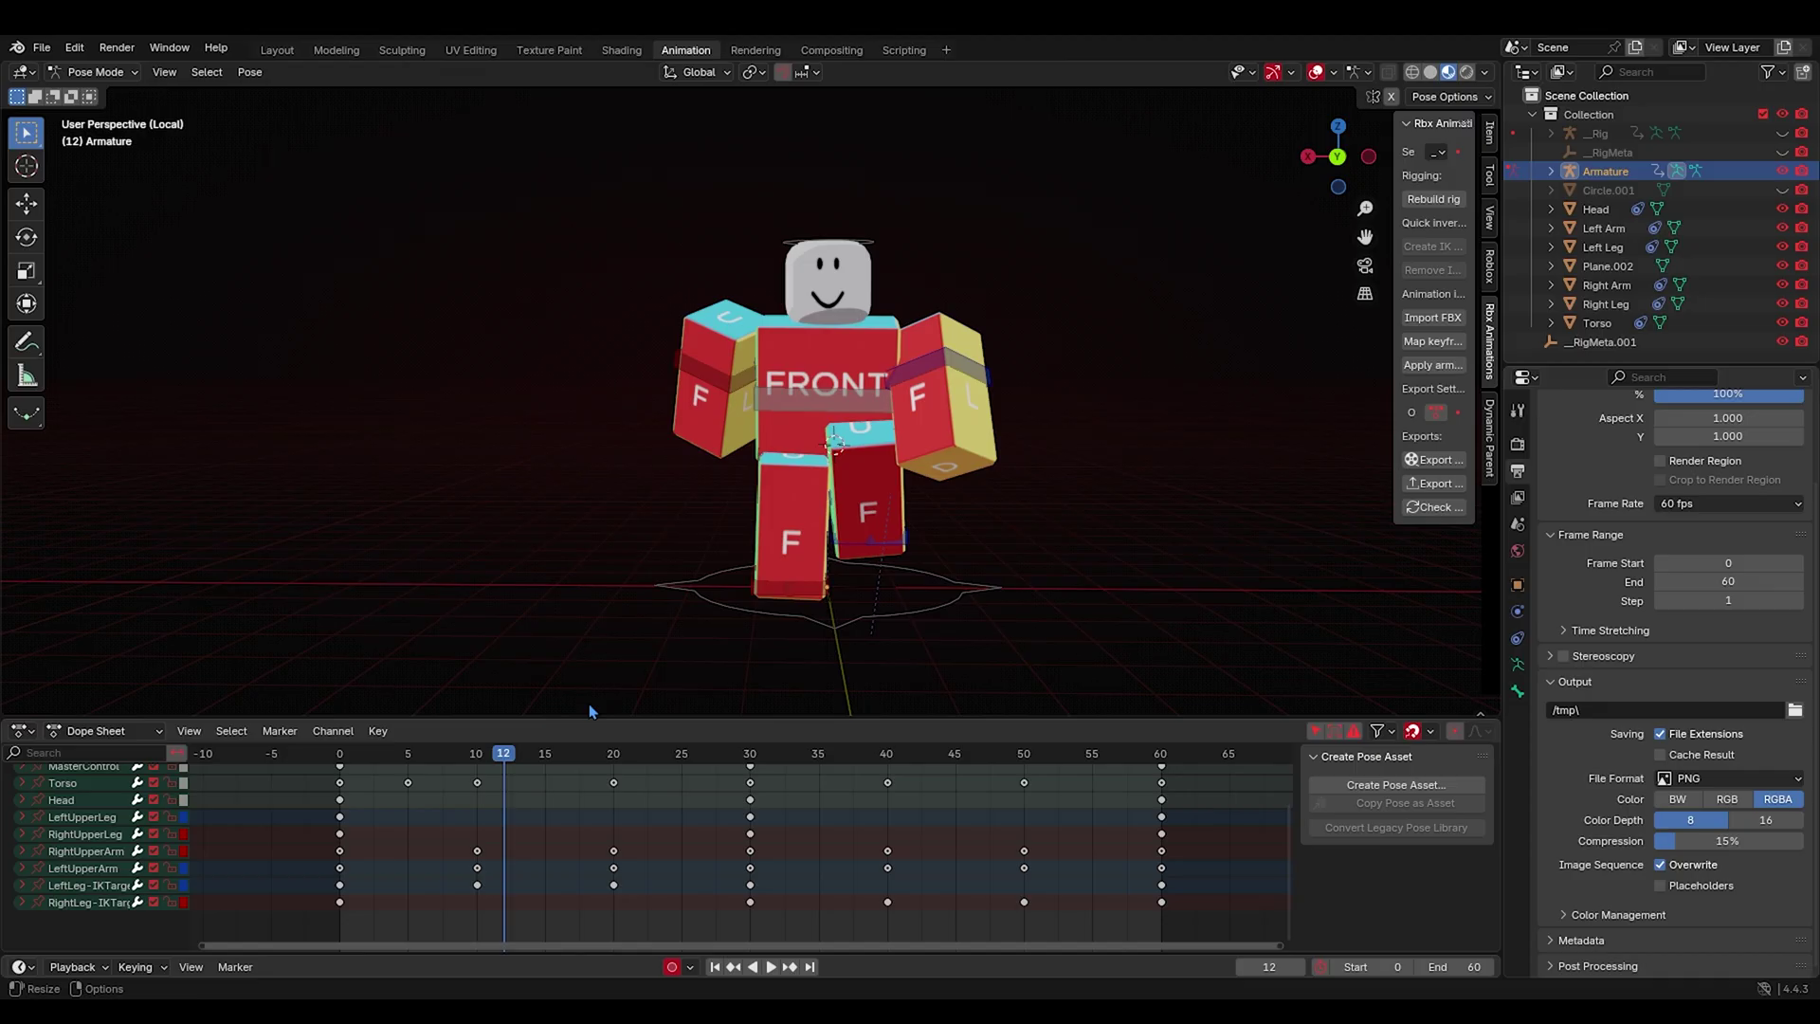
pyautogui.click(936, 527)
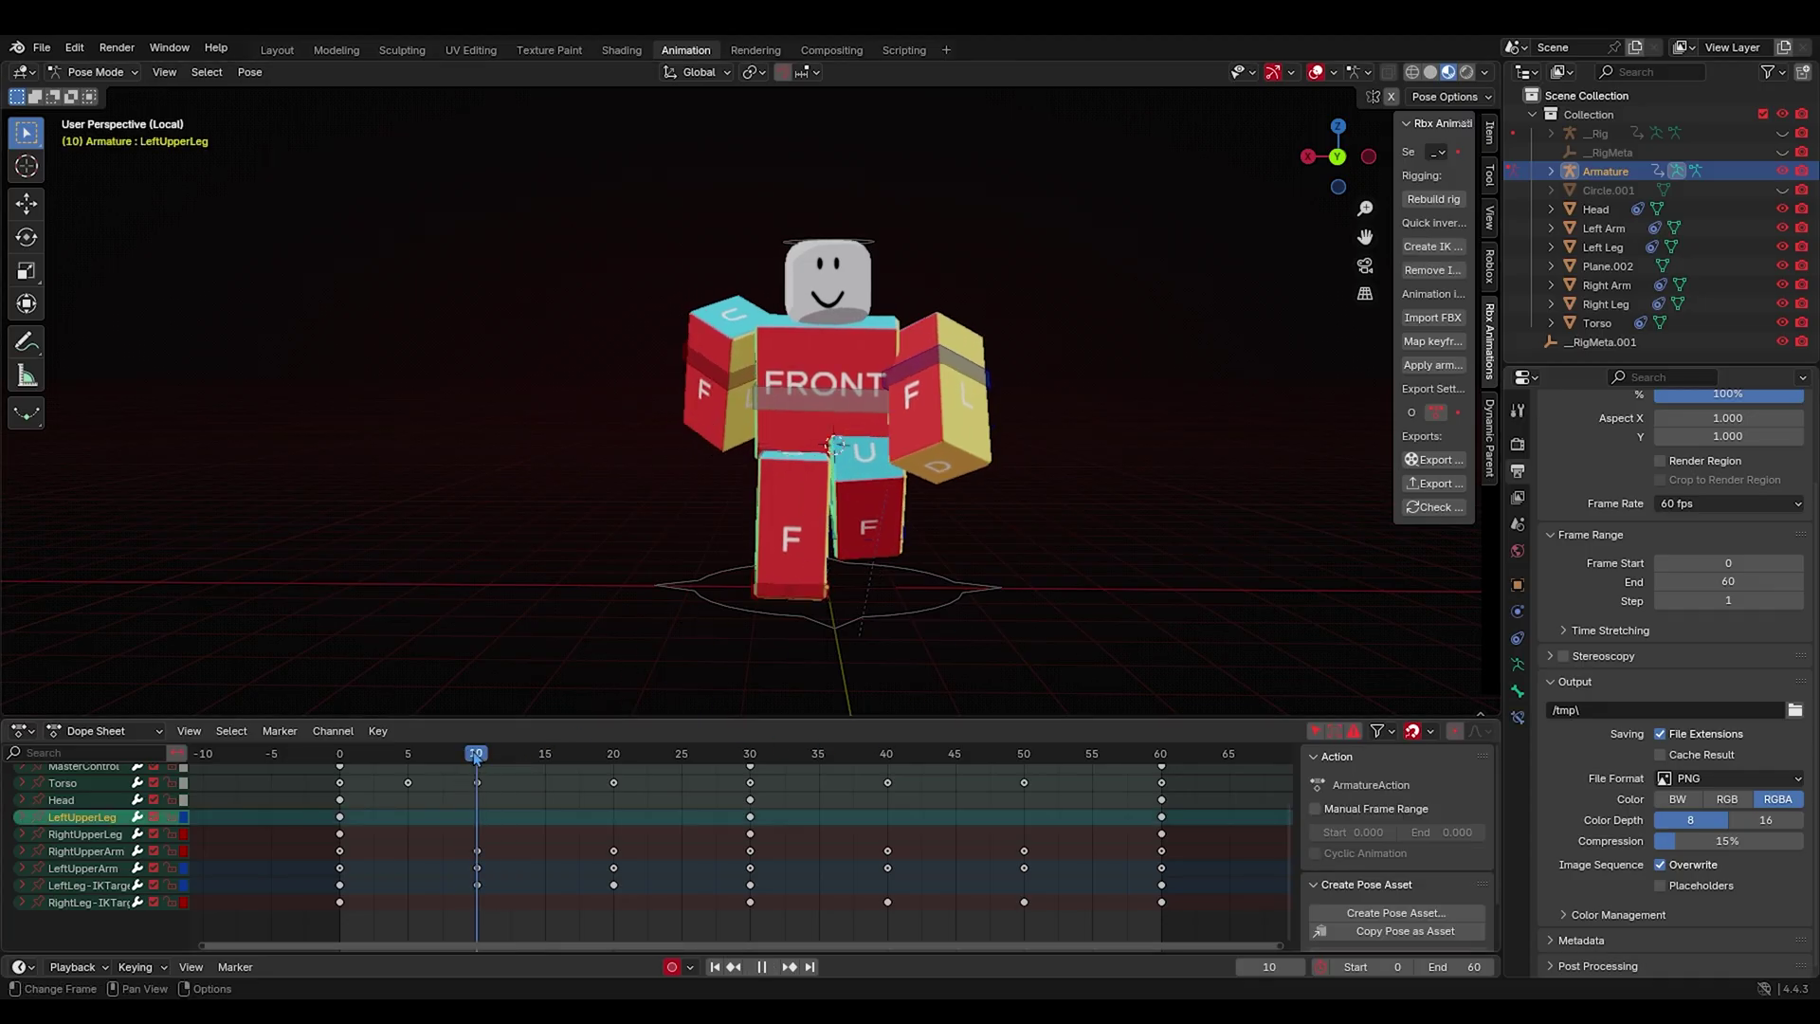
pyautogui.moveTo(476, 759); pyautogui.dragTo(530, 756)
pyautogui.press('g')
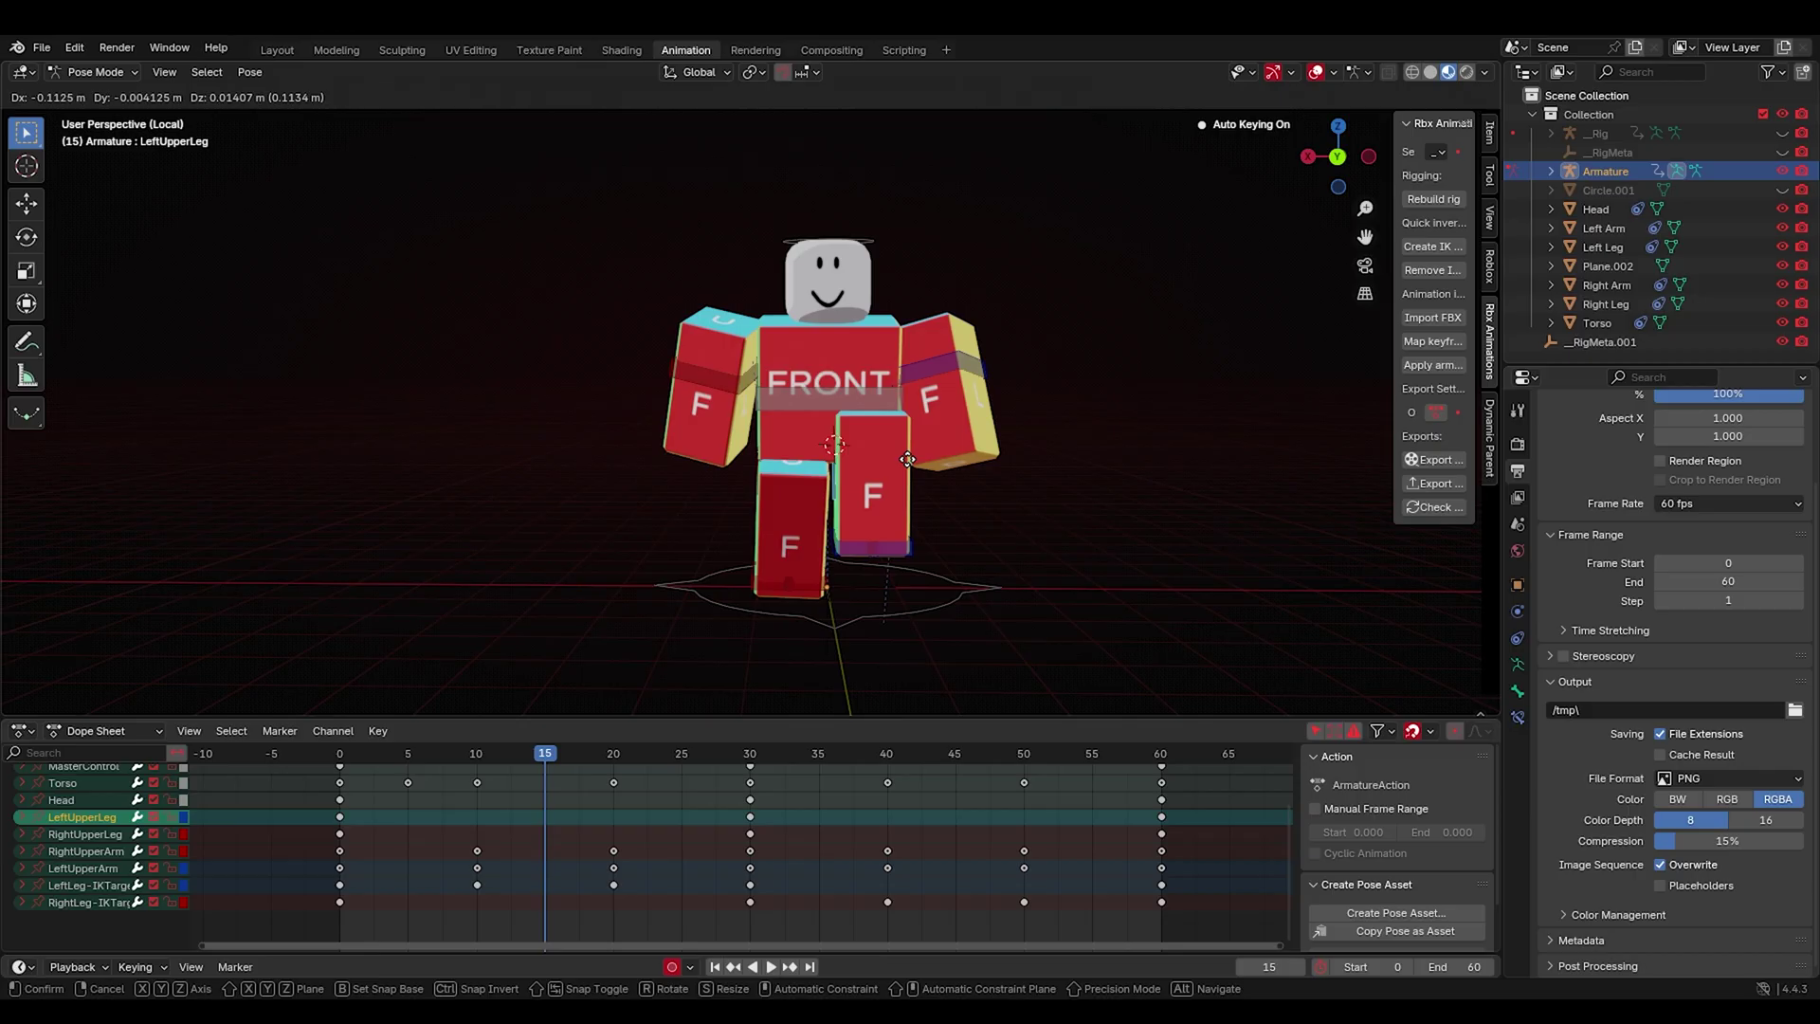
pyautogui.click(905, 458)
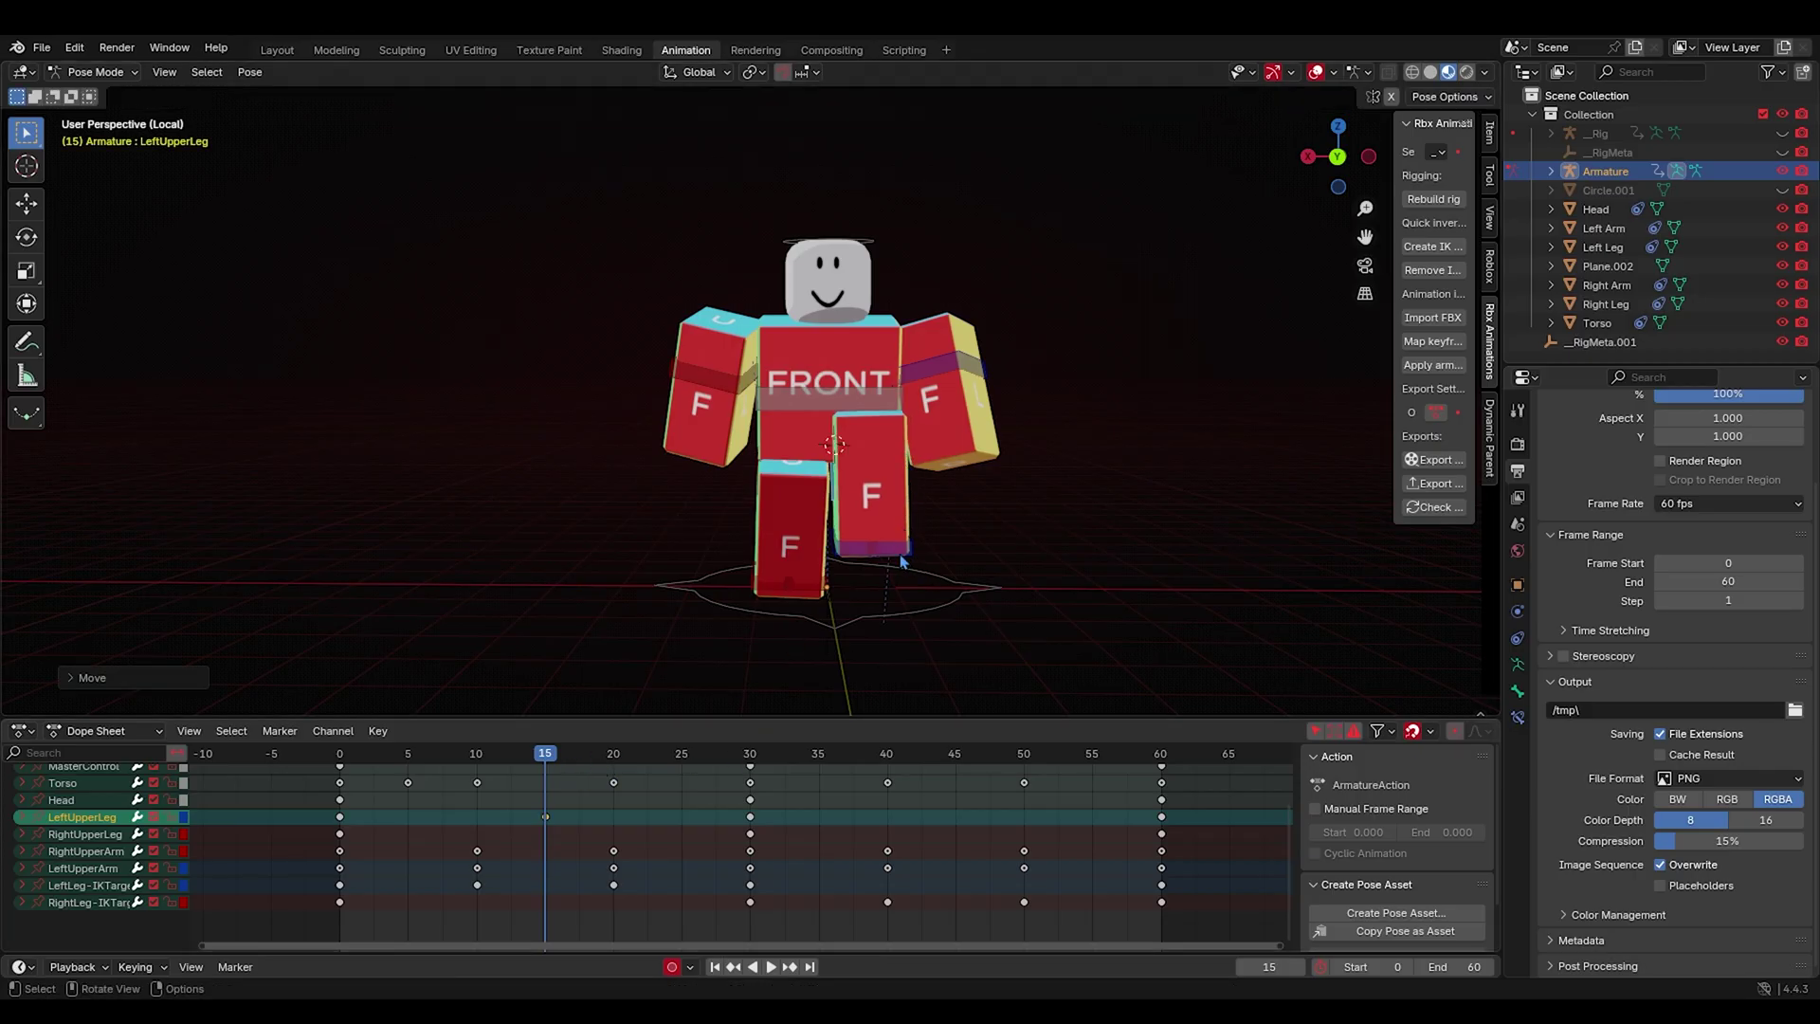
# Move the right upper leg slightly outward at frame 45.
pyautogui.click(954, 751)
pyautogui.click(802, 463)
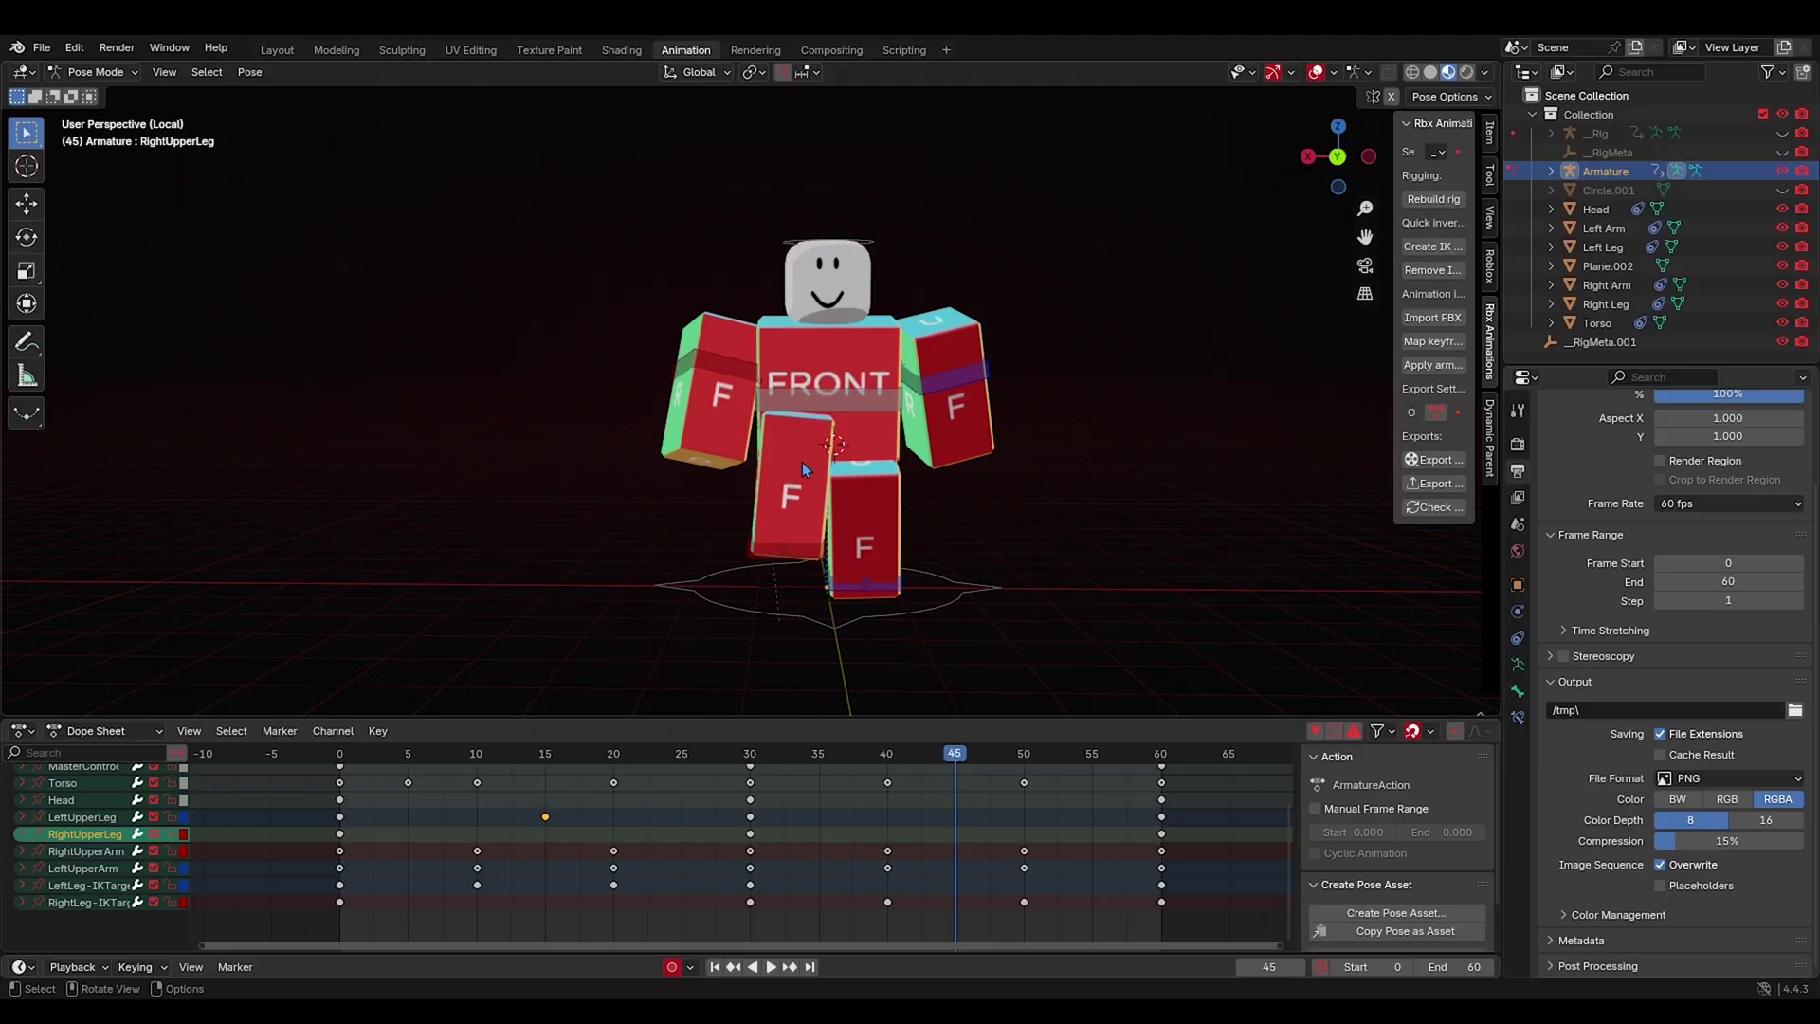
pyautogui.press('g')
pyautogui.click(799, 443)
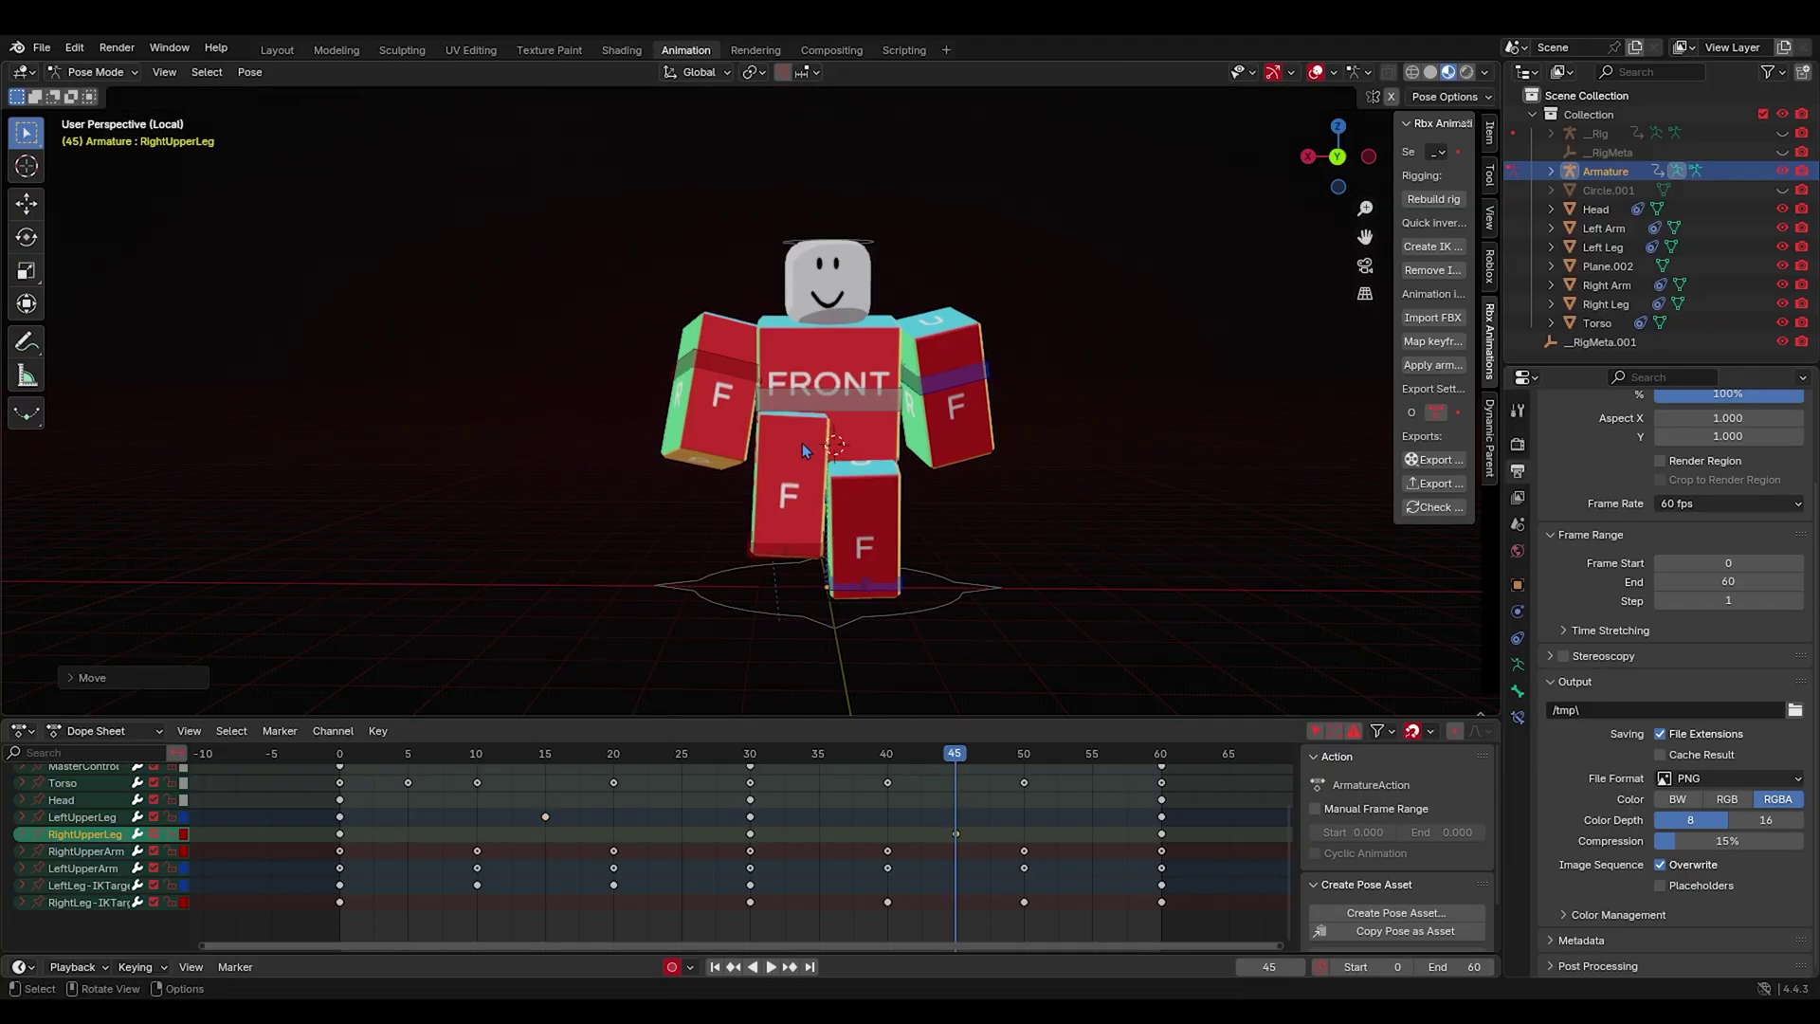
# Play back the walk cycle and check the adjusted upper legs from the front, side and above.
pyautogui.press('space')
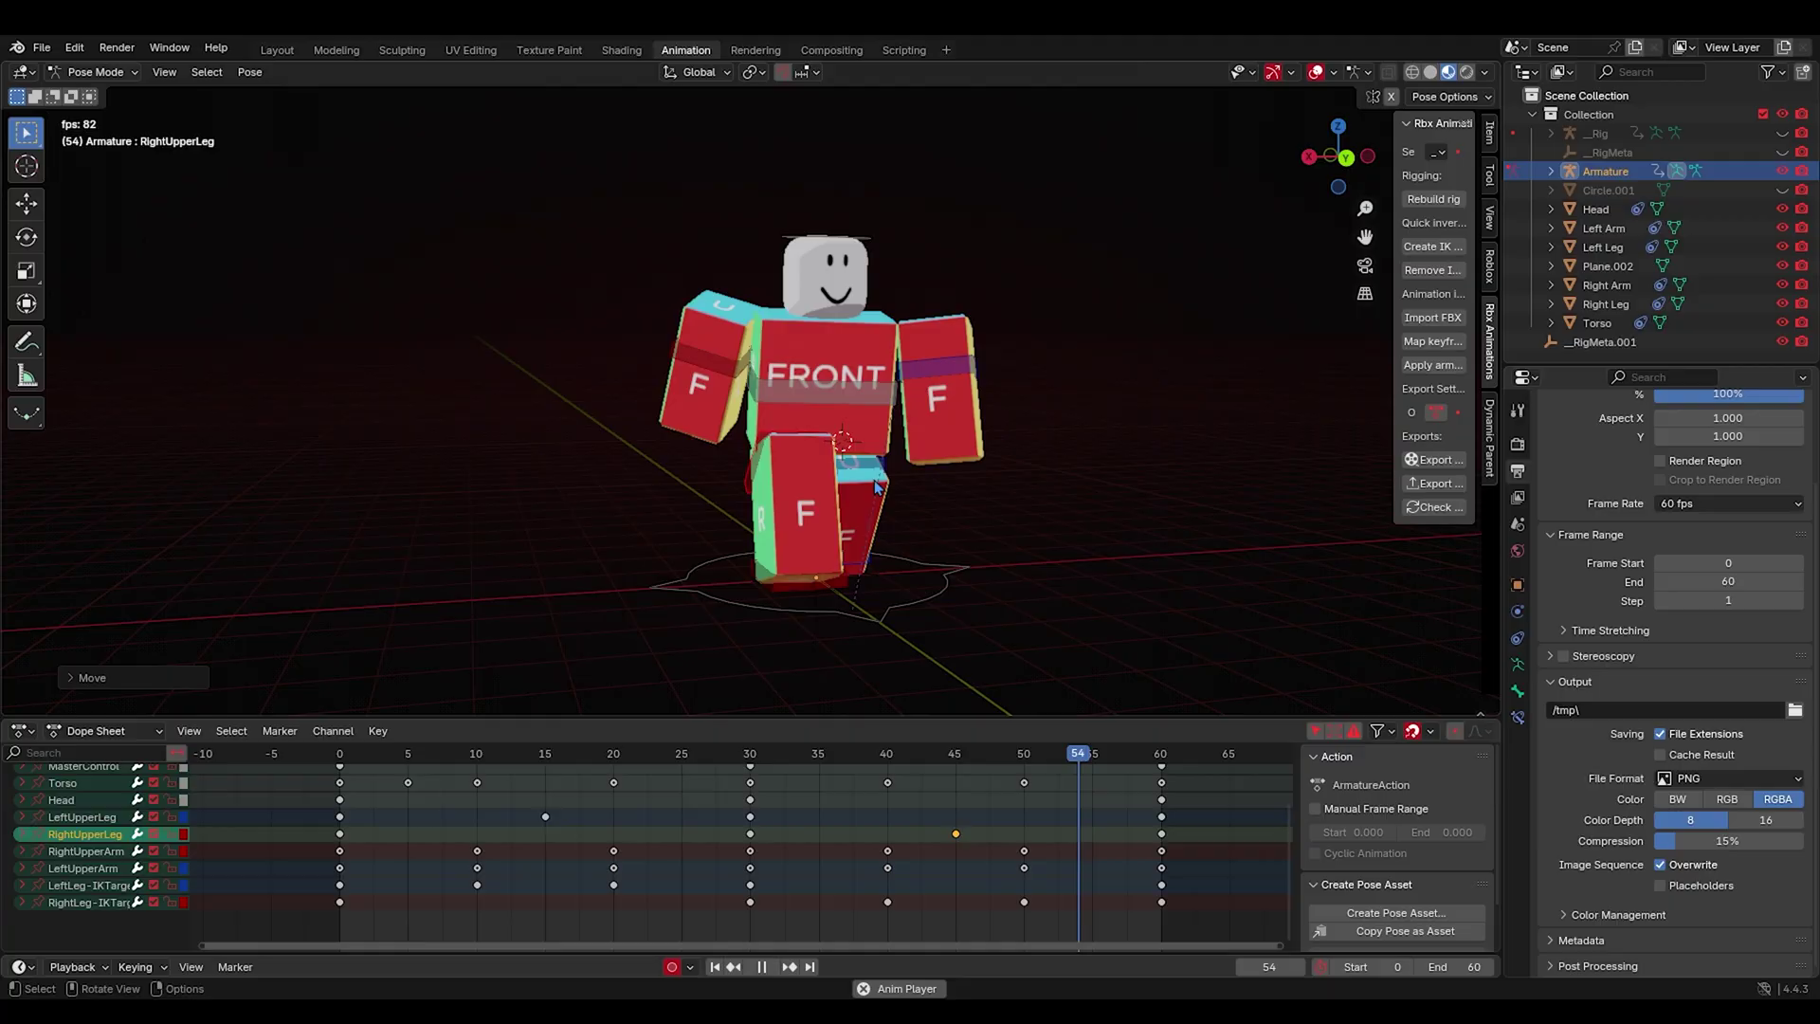
pyautogui.moveTo(806, 485); pyautogui.dragTo(925, 485, button='middle')
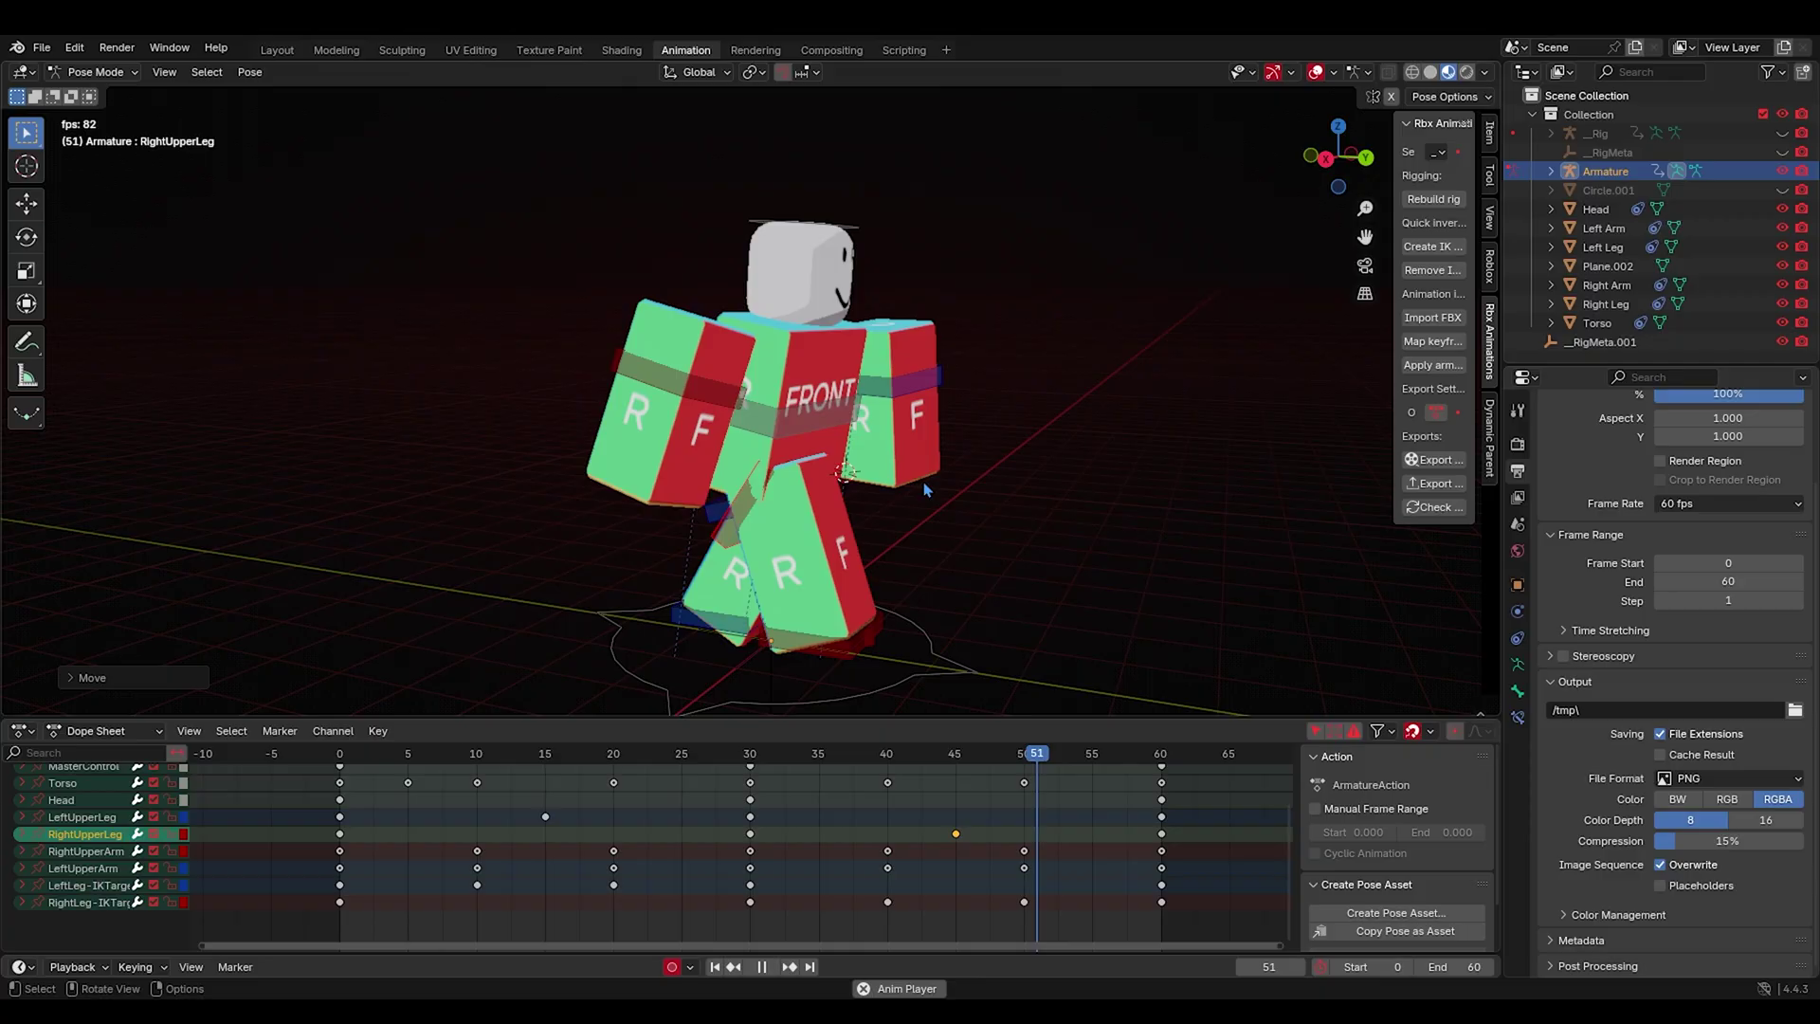
pyautogui.moveTo(923, 482); pyautogui.dragTo(851, 489, button='middle')
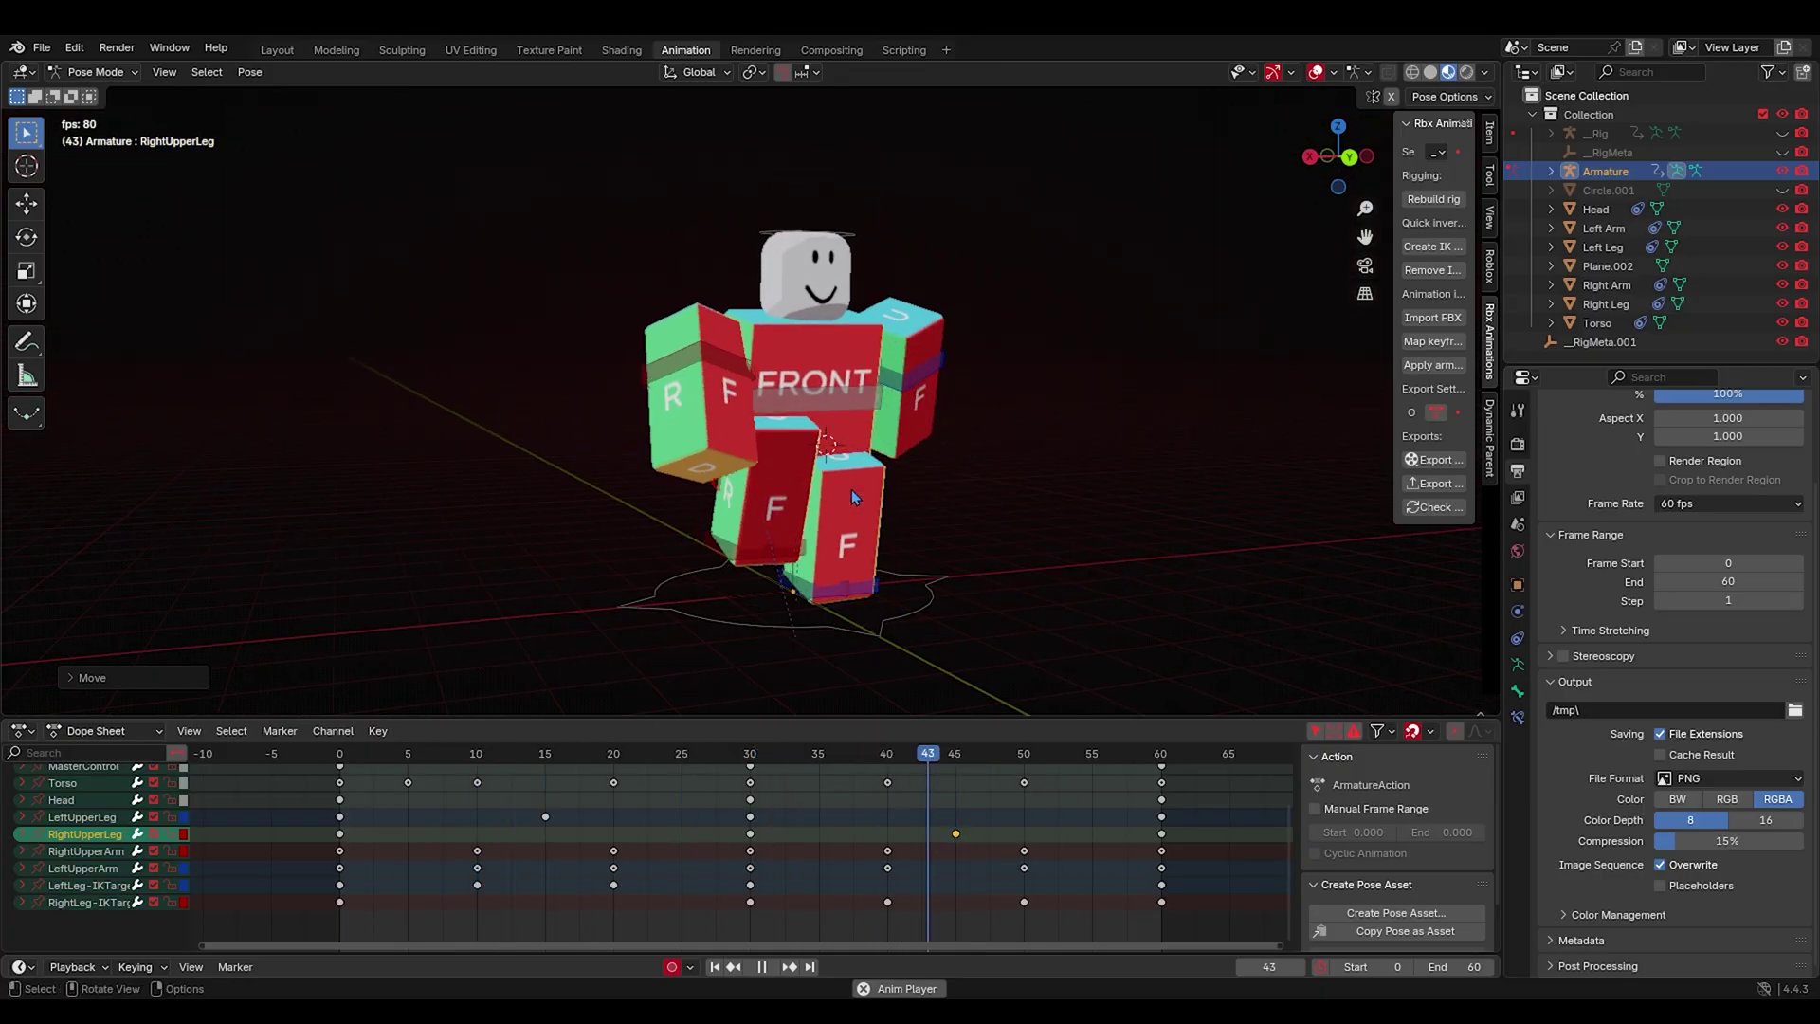
pyautogui.click(1338, 126)
pyautogui.moveTo(1089, 427); pyautogui.dragTo(545, 333, button='middle')
pyautogui.moveTo(813, 377)
pyautogui.mouseDown(button='middle')
pyautogui.moveTo(860, 400)
pyautogui.moveTo(802, 377)
pyautogui.mouseUp(button='middle')
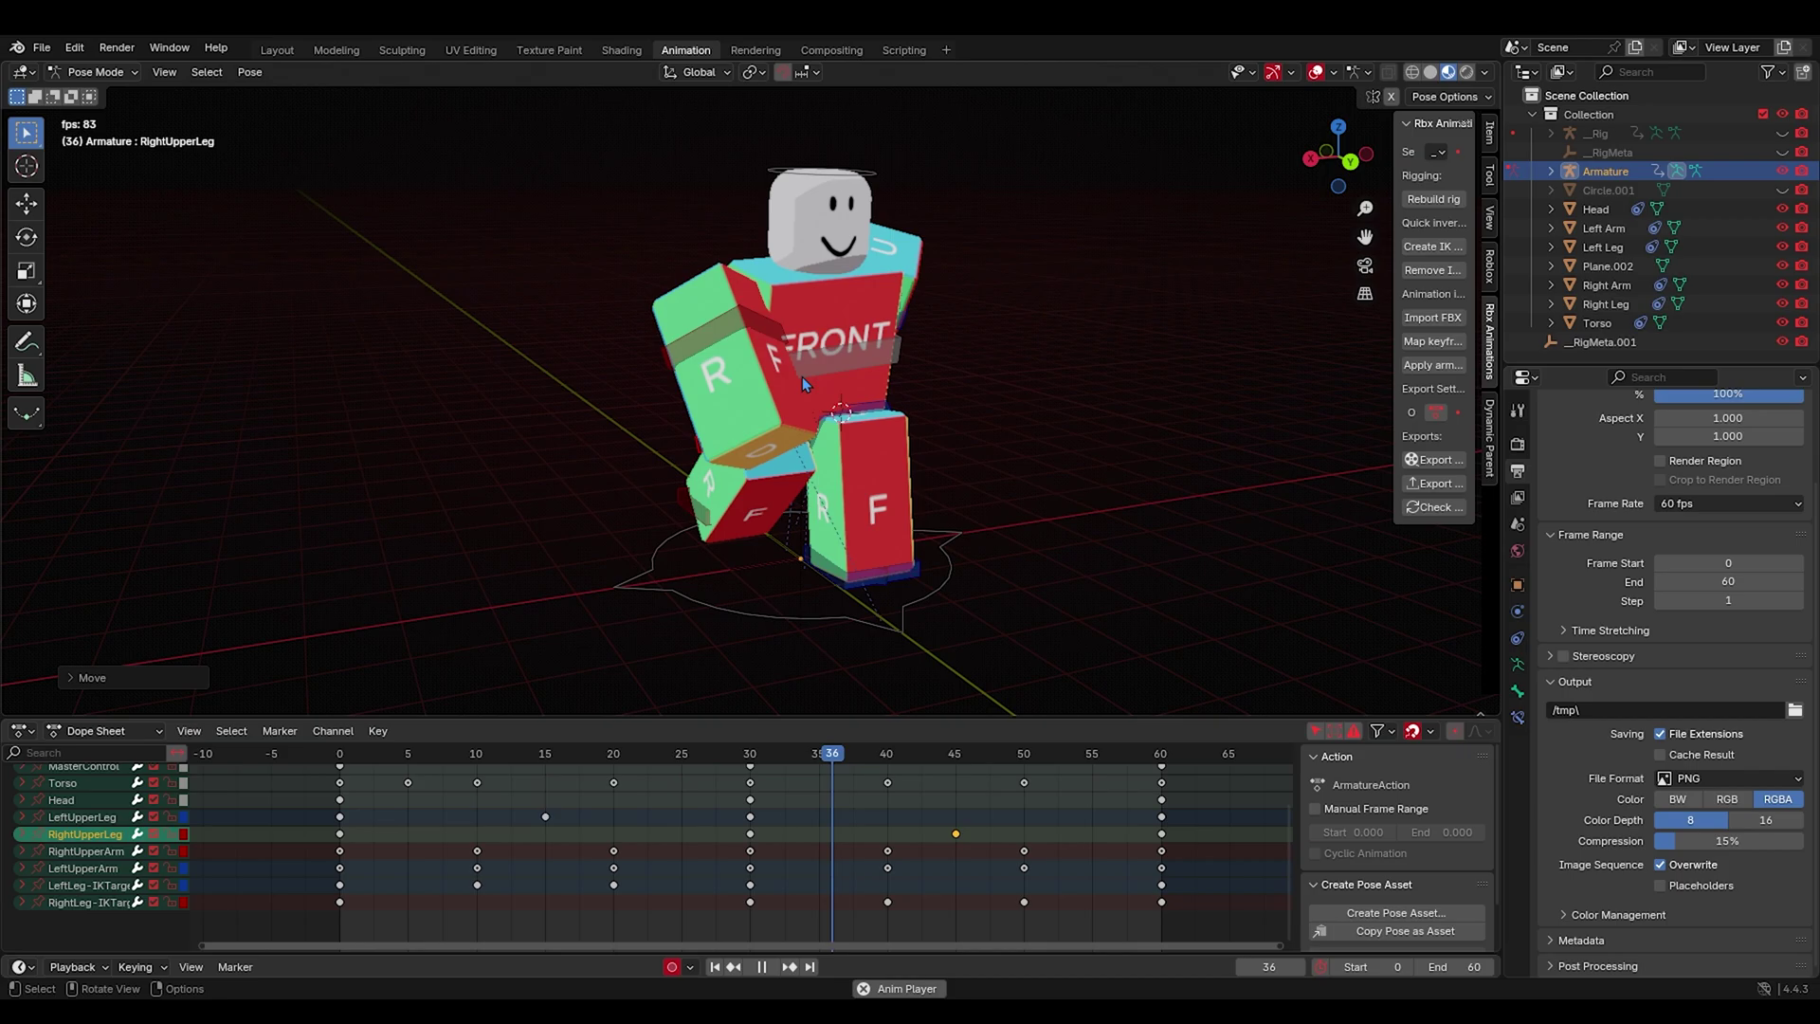